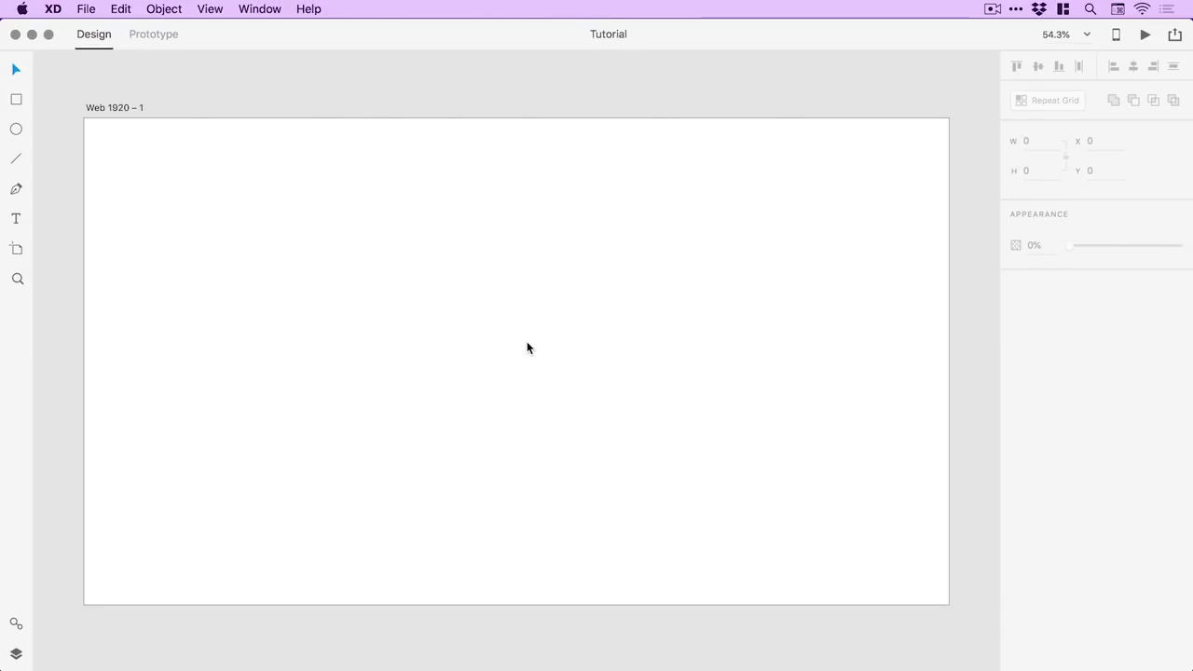
{"action": "left_click", "coordinate": [86, 9]}
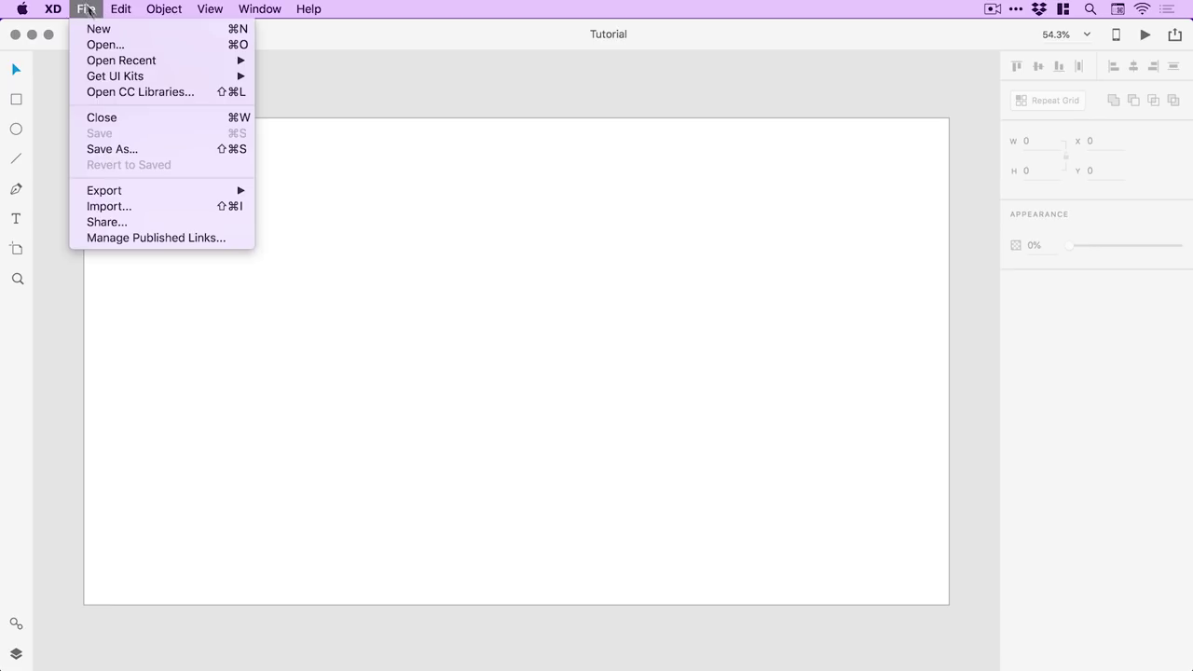
{"action": "left_click", "coordinate": [99, 29]}
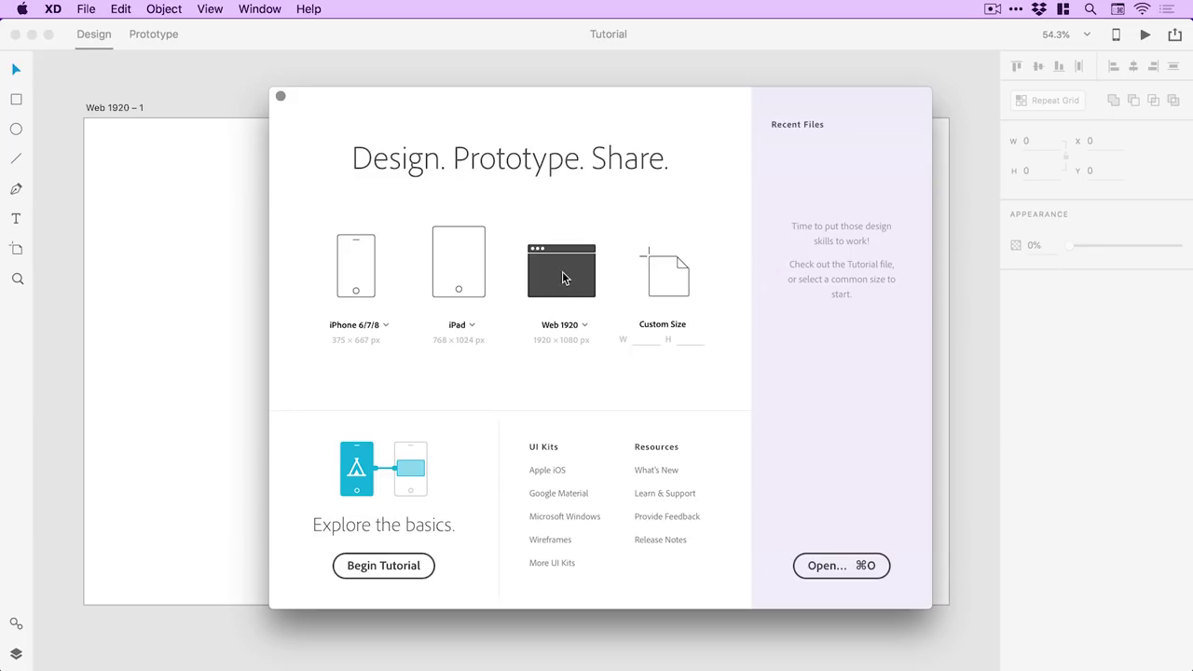
{"action": "left_click", "coordinate": [281, 96]}
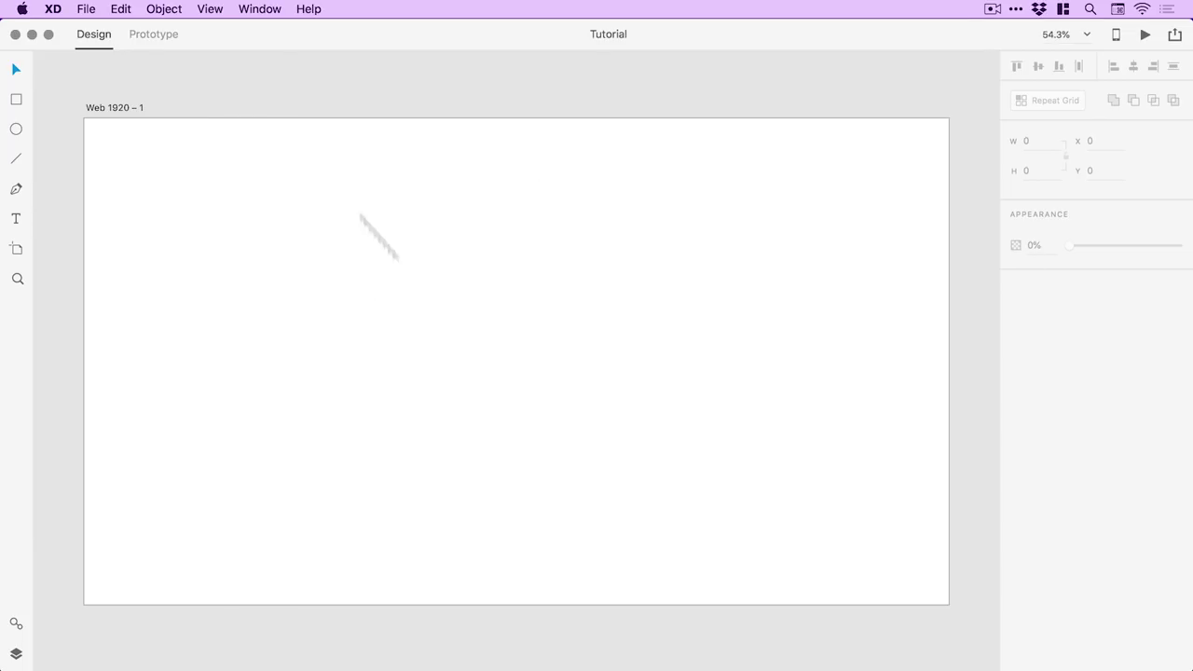
Step: Rename the artboard to Homepage and save the document
{"action": "double_click", "coordinate": [112, 108]}
{"action": "type", "text": "Homepage"}
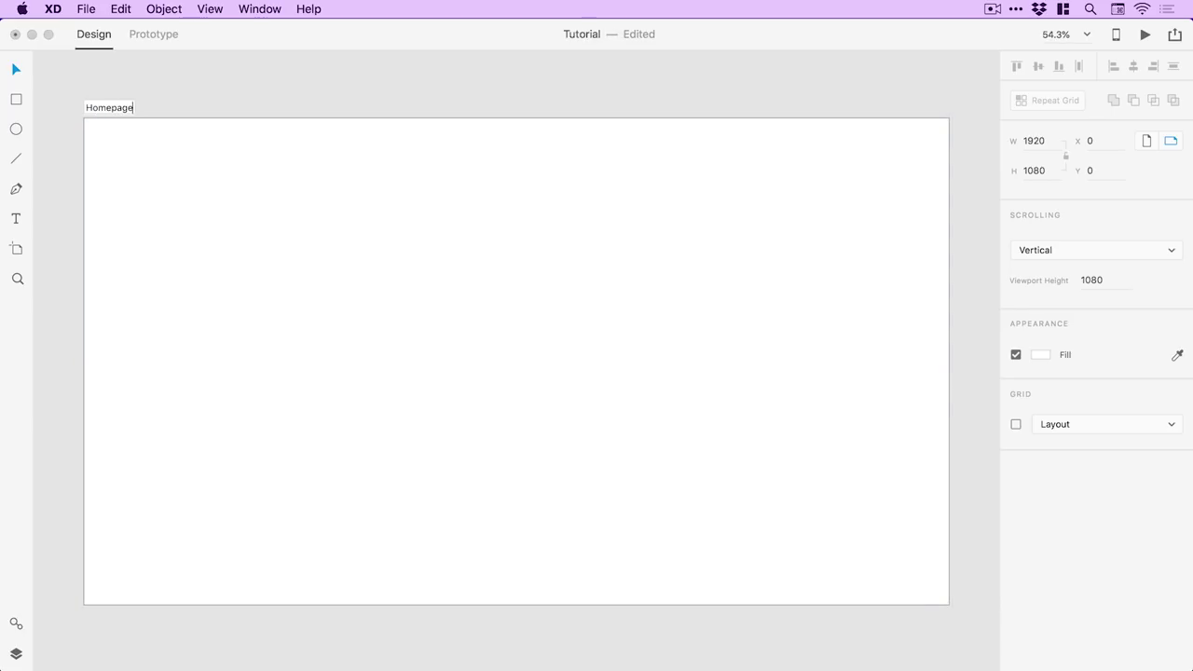
{"action": "key", "text": "Return"}
{"action": "key", "text": "super+s"}
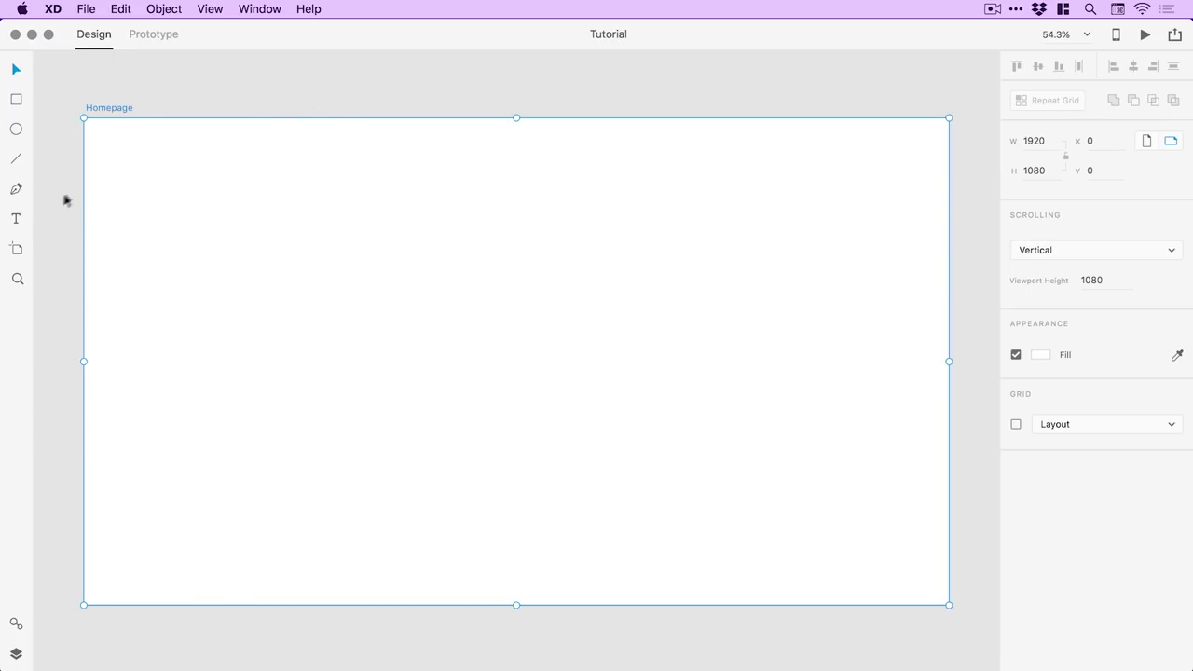
Step: Add the point text "about" in the upper part of the Homepage artboard
{"action": "left_click", "coordinate": [14, 220]}
{"action": "left_click", "coordinate": [397, 258]}
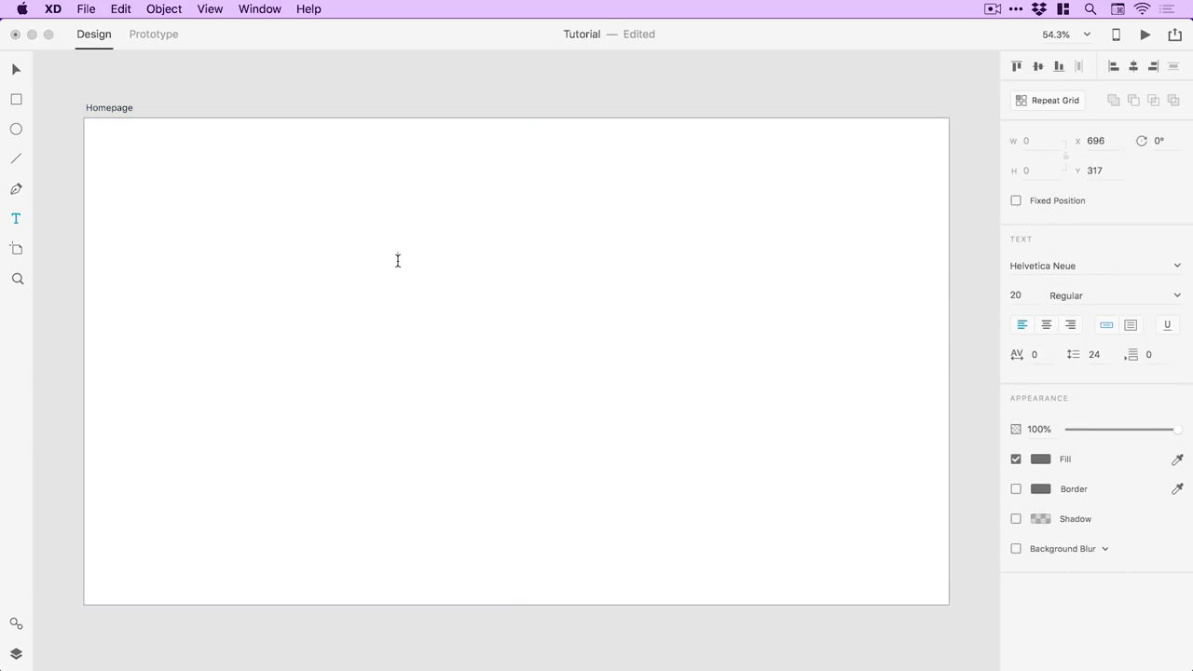
{"action": "type", "text": "about"}
{"action": "left_click", "coordinate": [16, 70]}
Step: Turn the "about" text into a horizontal repeat grid of four items with gaps of 102
{"action": "key", "text": "z"}
{"action": "left_click", "coordinate": [433, 250]}
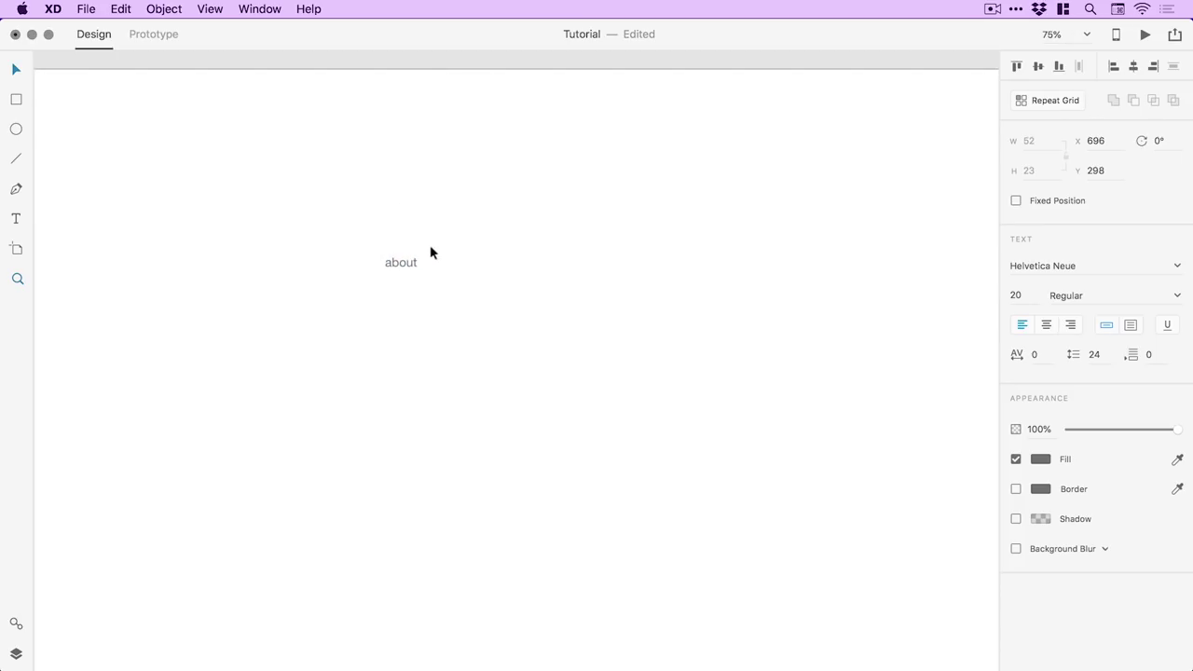
{"action": "key", "text": "v"}
{"action": "left_click", "coordinate": [1052, 99]}
{"action": "left_click_drag", "start_coordinate": [422, 262], "coordinate": [557, 262]}
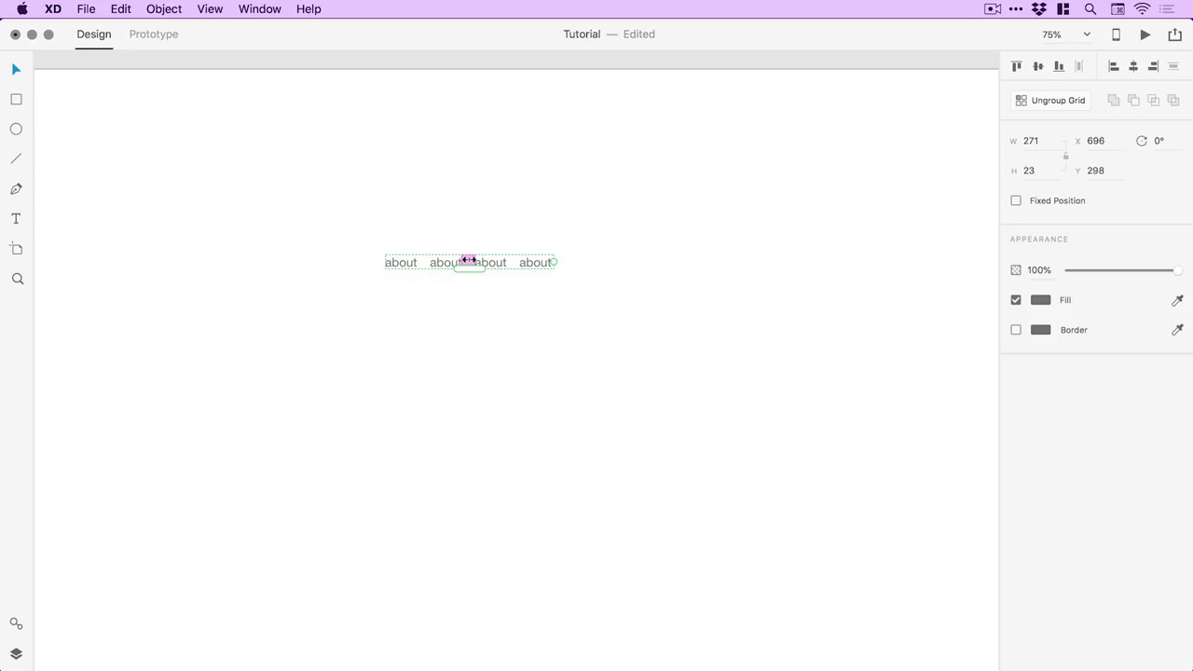
{"action": "left_click_drag", "start_coordinate": [469, 260], "coordinate": [570, 271]}
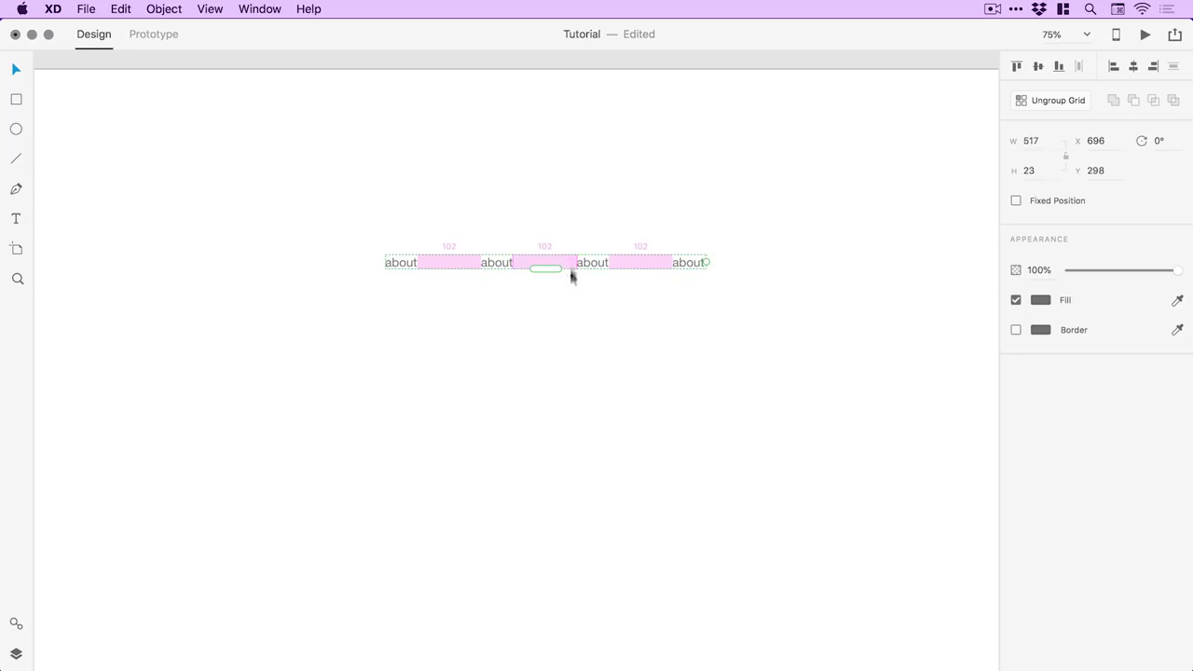
Step: Move the row of four "about" items near the artboard's top edge, at about X 702, Y 65
{"action": "left_click", "coordinate": [571, 190]}
{"action": "key", "text": "super+minus"}
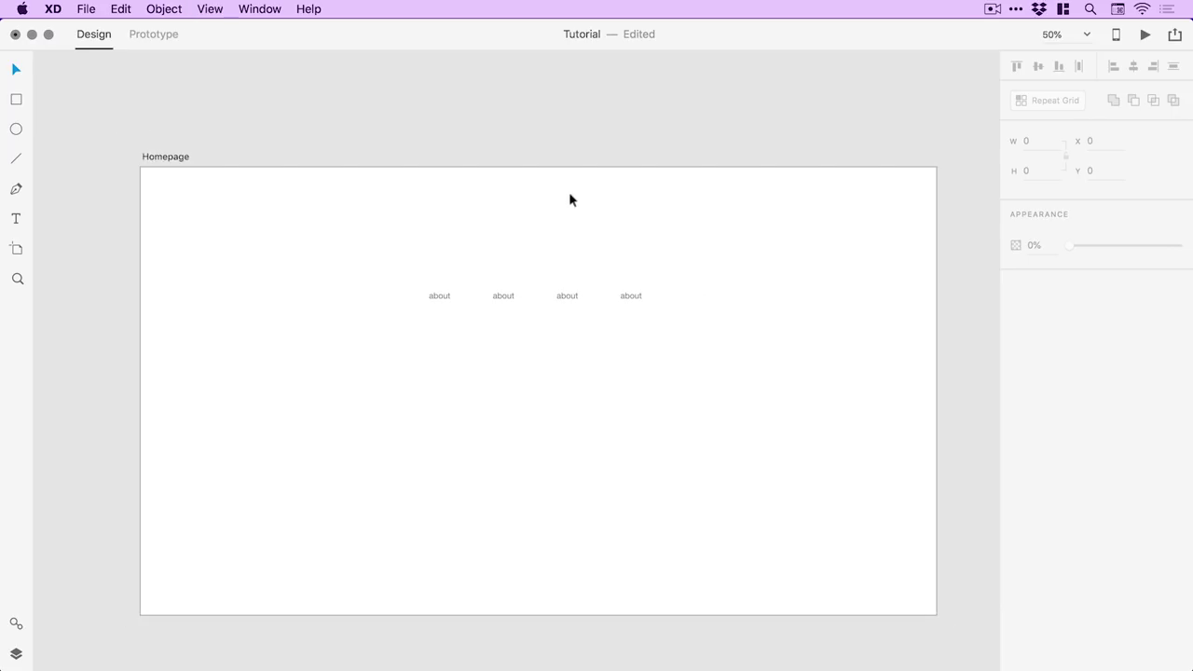
{"action": "left_click_drag", "start_coordinate": [509, 290], "coordinate": [502, 197]}
Step: Add the tagline text "design is the intermediary between information and understanding" below the navigation row
{"action": "left_click", "coordinate": [16, 218]}
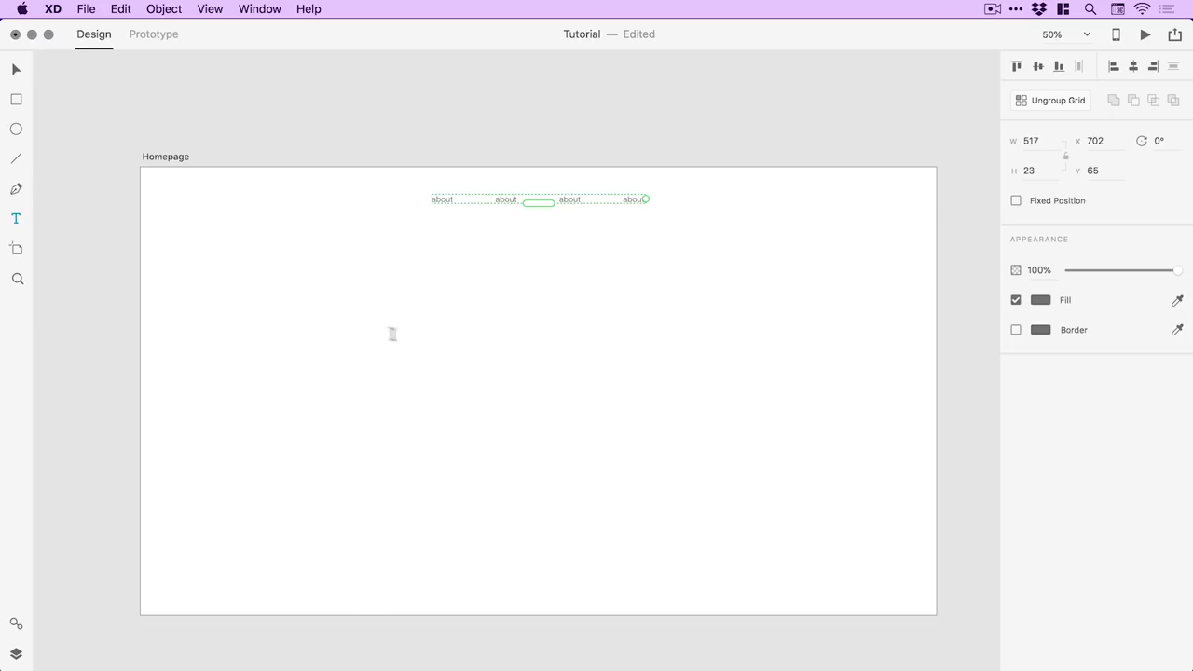
{"action": "left_click", "coordinate": [457, 306]}
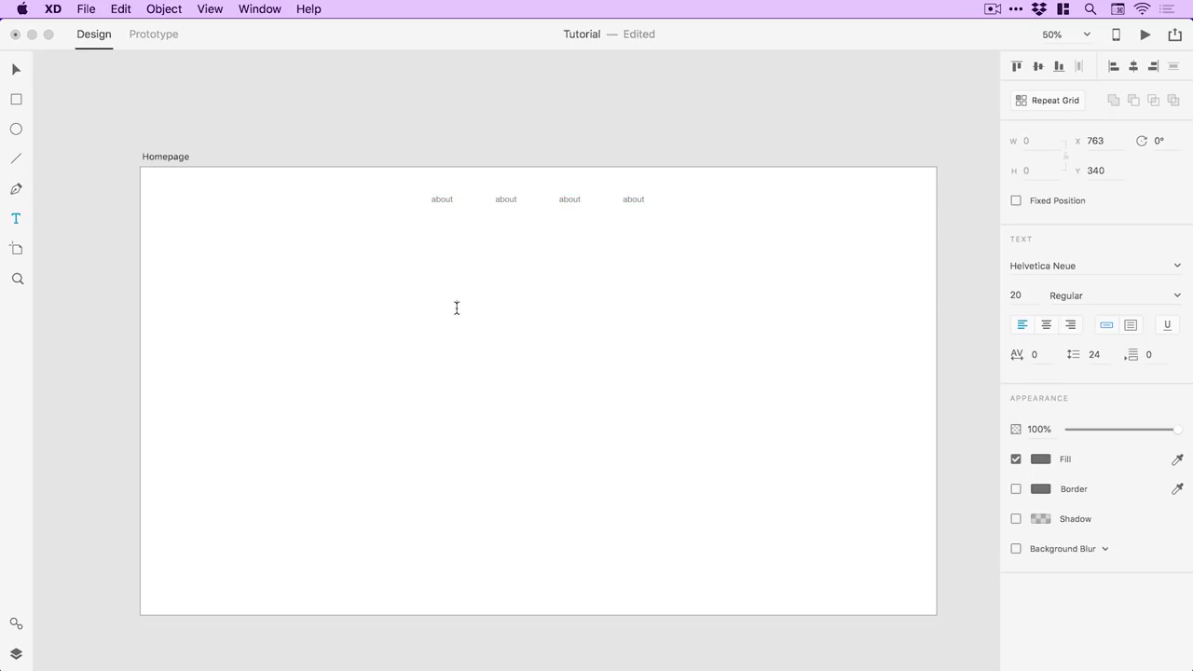
{"action": "type", "text": "design is the intermediary between information and und"}
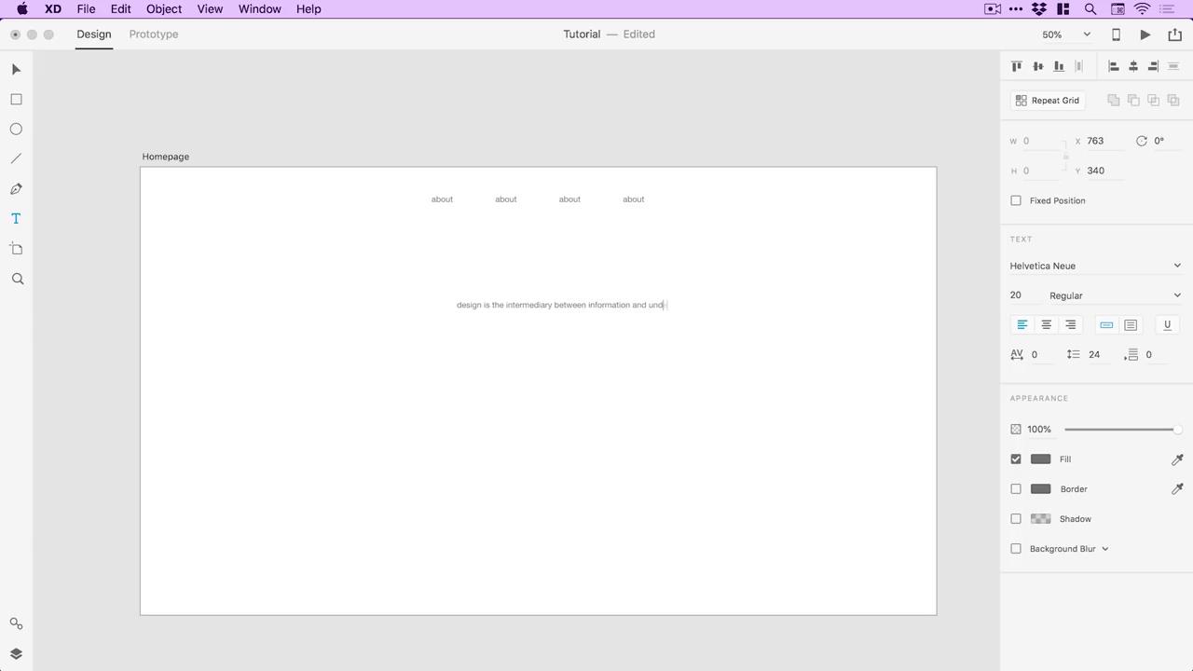
{"action": "type", "text": "erstanding"}
{"action": "left_click", "coordinate": [16, 73]}
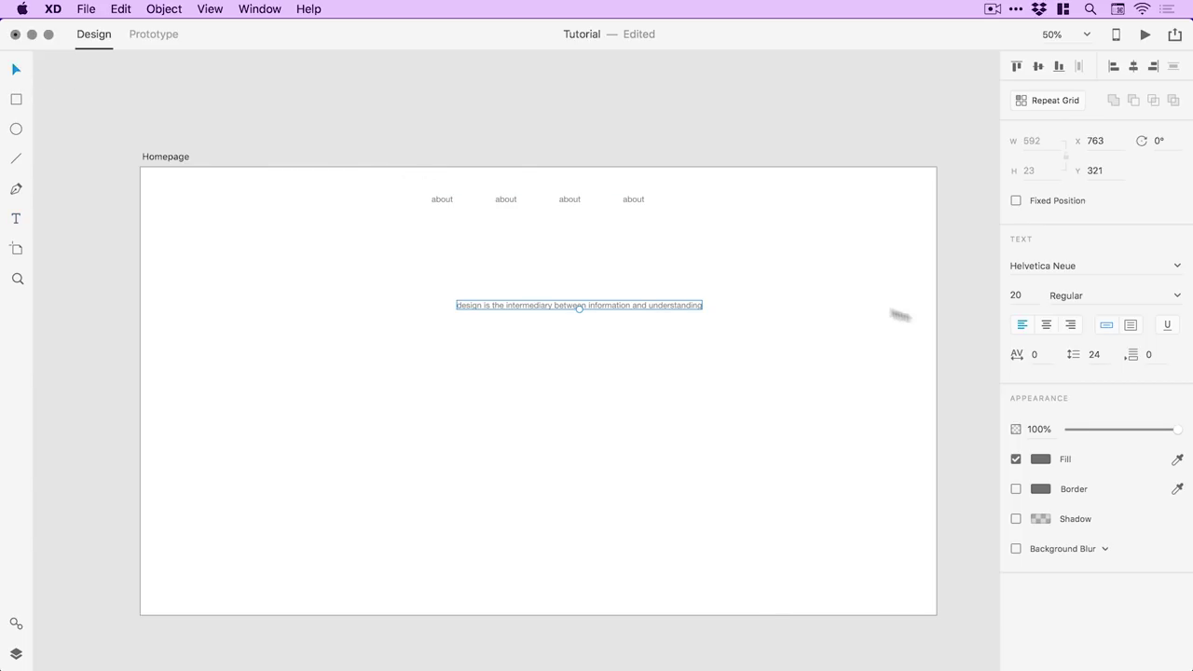
Step: Centre-align the tagline's text and set its font size to 24
{"action": "left_click", "coordinate": [1046, 322]}
{"action": "double_click", "coordinate": [1017, 295]}
{"action": "type", "text": "24"}
{"action": "key", "text": "Return"}
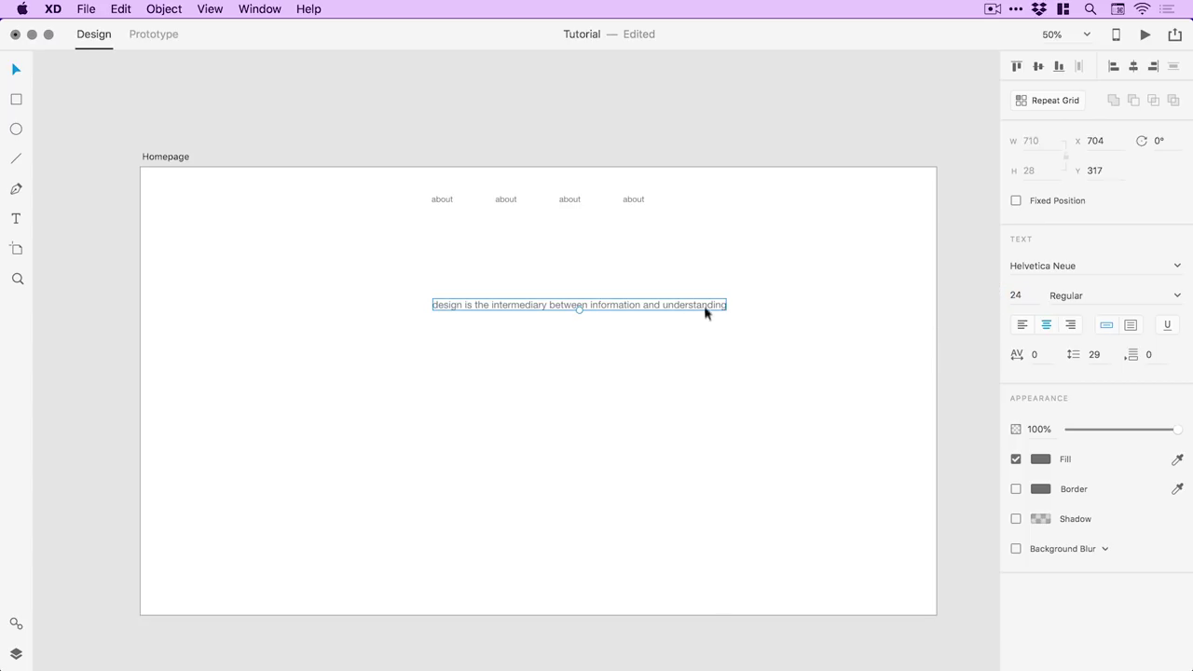
Step: Reposition the tagline at about Y 334 and align it to the artboard's horizontal centre
{"action": "left_click_drag", "start_coordinate": [696, 311], "coordinate": [660, 308]}
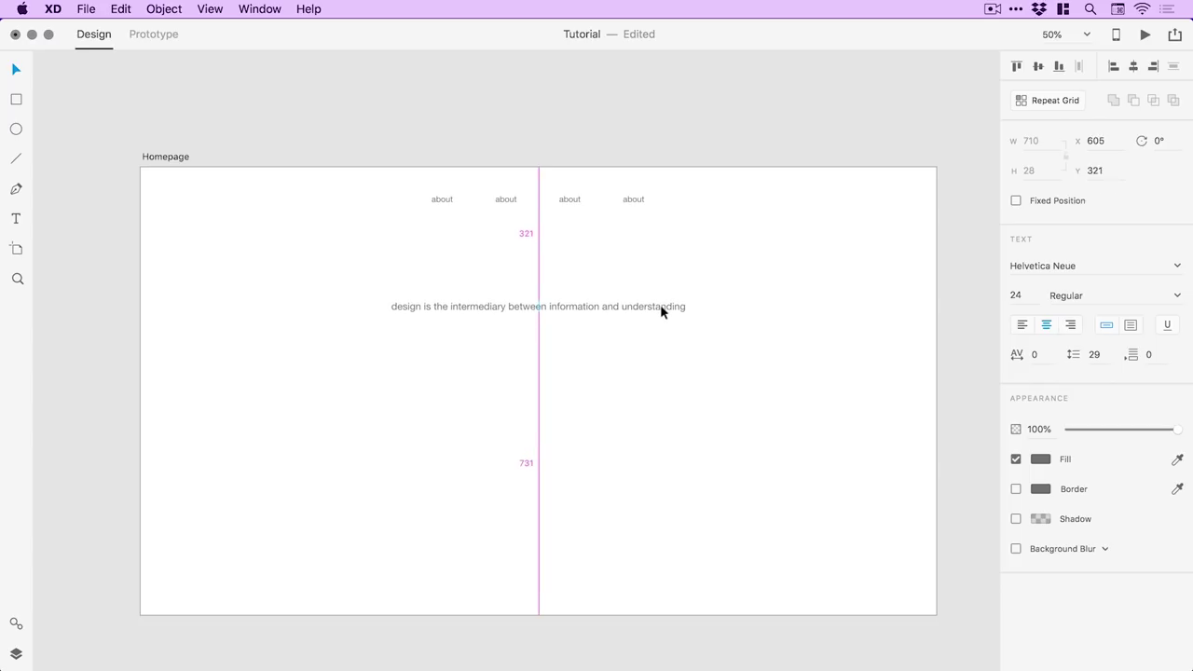
{"action": "left_click_drag", "start_coordinate": [660, 304], "coordinate": [703, 312]}
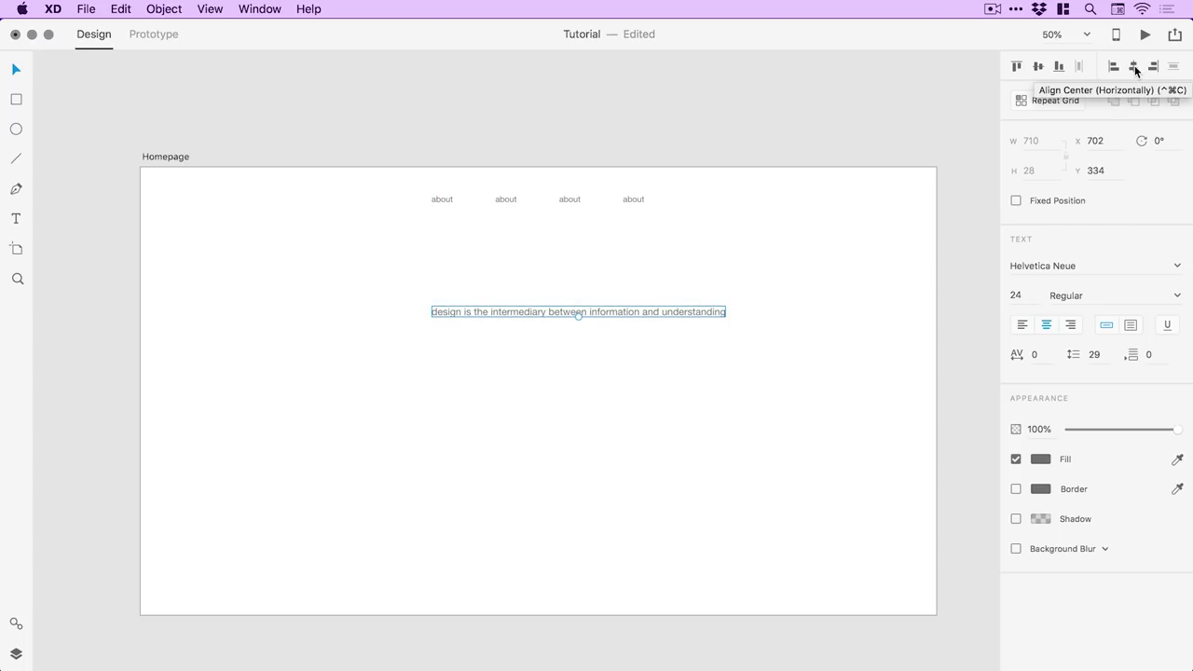
{"action": "left_click", "coordinate": [1135, 65]}
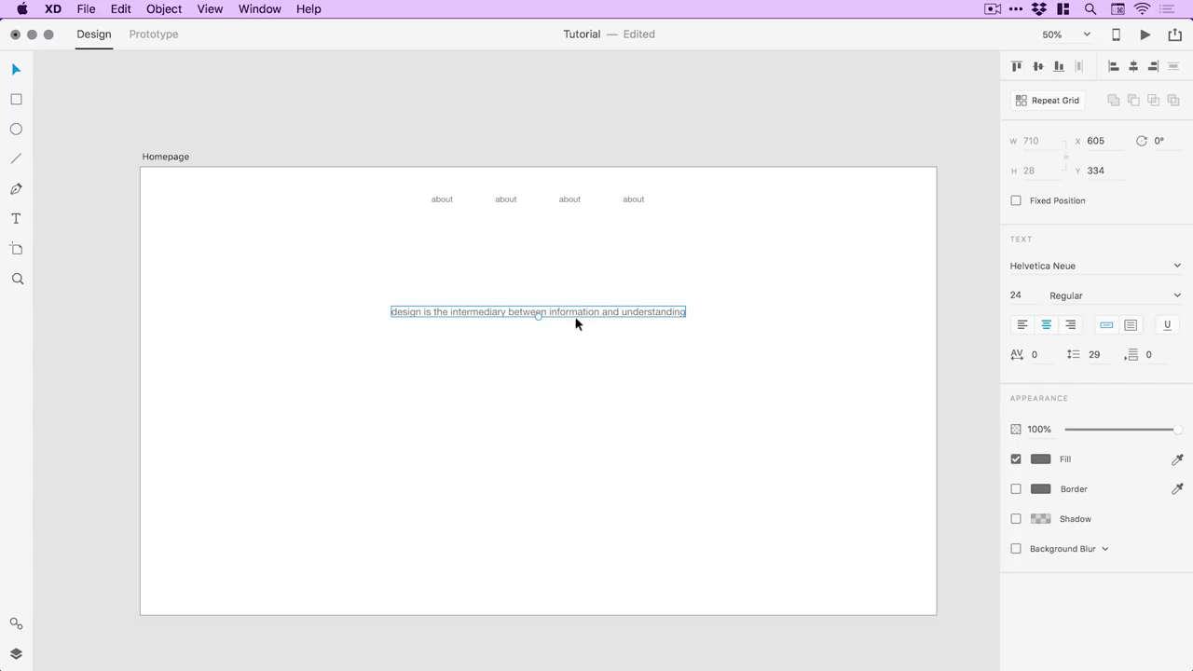
Step: Duplicate the tagline and place the copy directly above the original, at about Y 266
{"action": "left_click", "coordinate": [122, 8]}
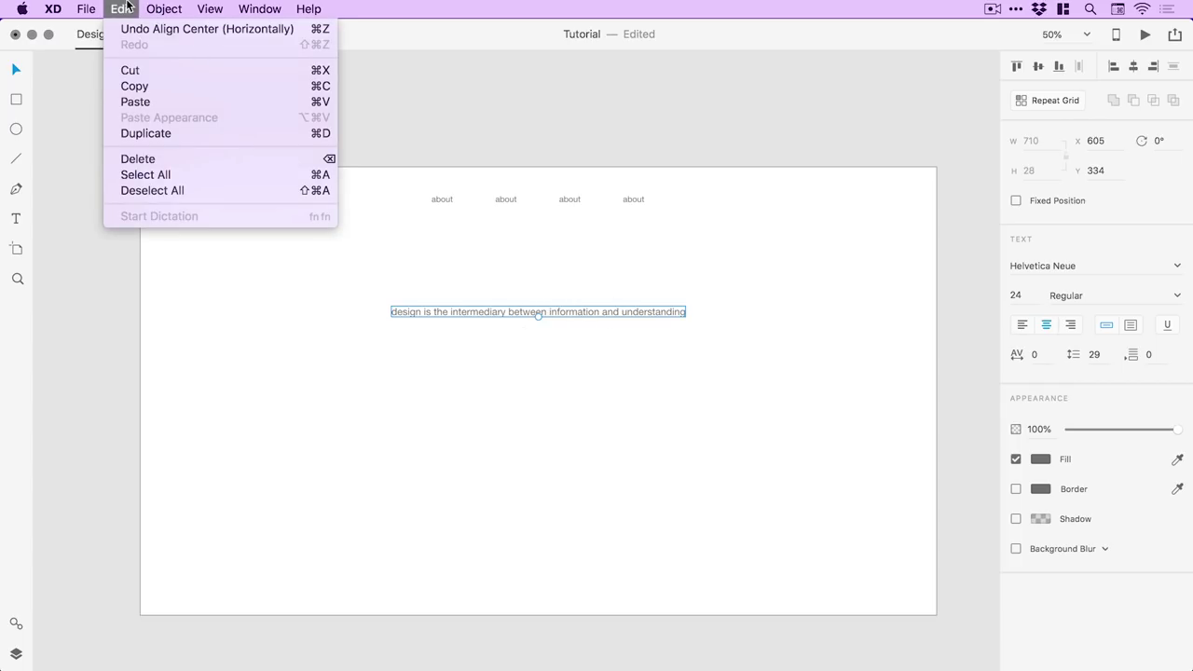
{"action": "left_click", "coordinate": [130, 134]}
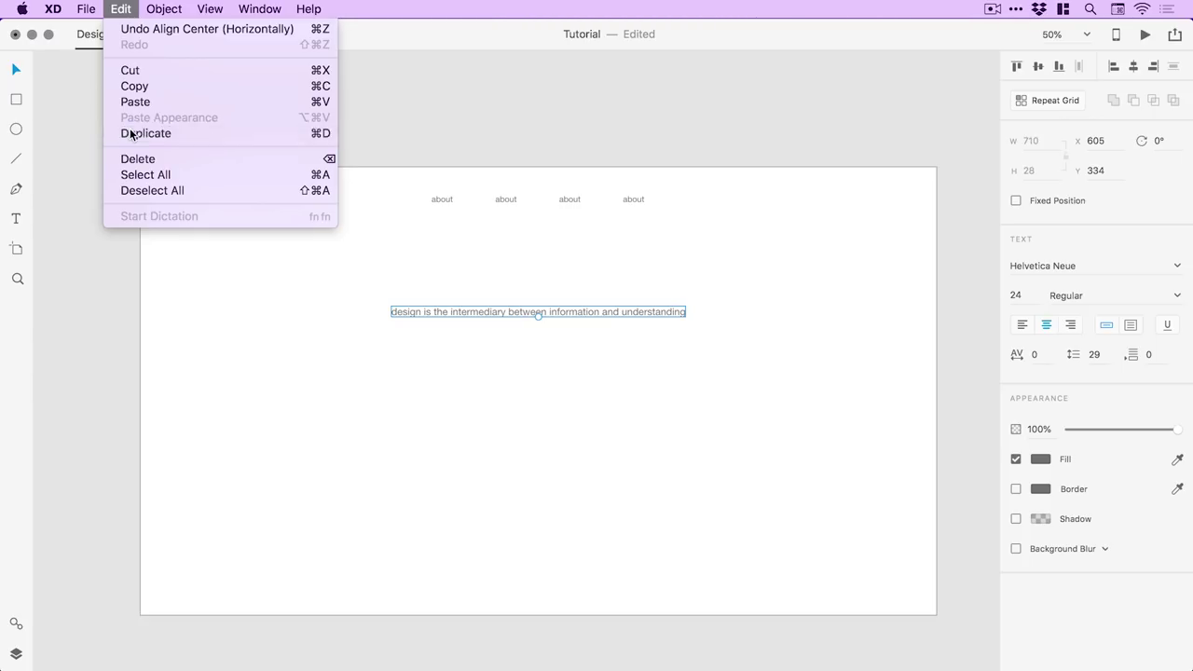
{"action": "left_click_drag", "start_coordinate": [583, 311], "coordinate": [583, 293]}
Step: Change the upper copy's text to "redefining design" and enlarge it to font size 63 as the heading
{"action": "double_click", "coordinate": [583, 285]}
{"action": "key", "text": "super+a"}
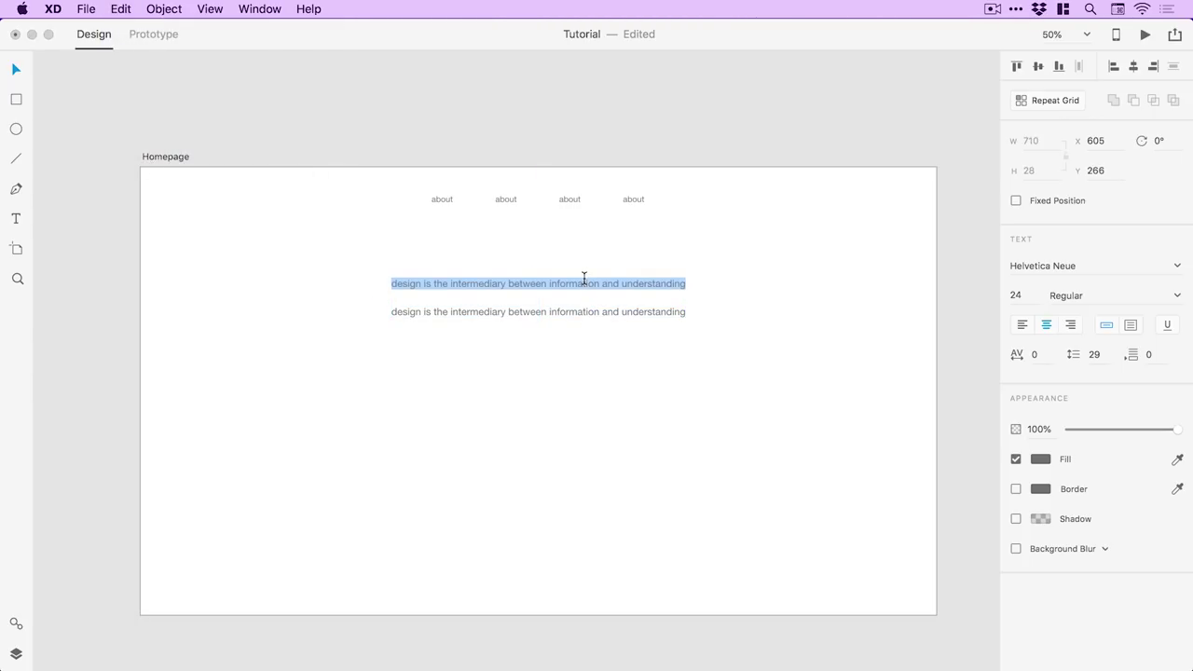
{"action": "type", "text": "re"}
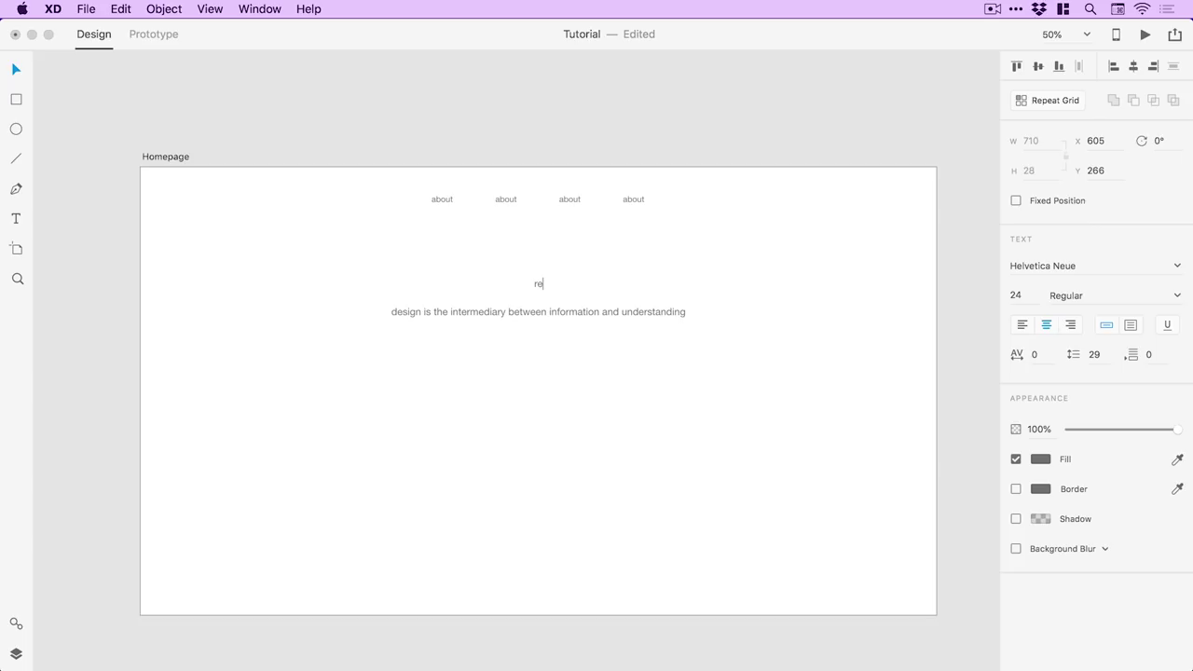
{"action": "type", "text": "defining design"}
{"action": "left_click", "coordinate": [21, 69]}
{"action": "mouse_move", "coordinate": [538, 289]}
{"action": "left_mouse_down"}
{"action": "mouse_move", "coordinate": [538, 321]}
{"action": "mouse_move", "coordinate": [535, 291]}
{"action": "left_mouse_up"}
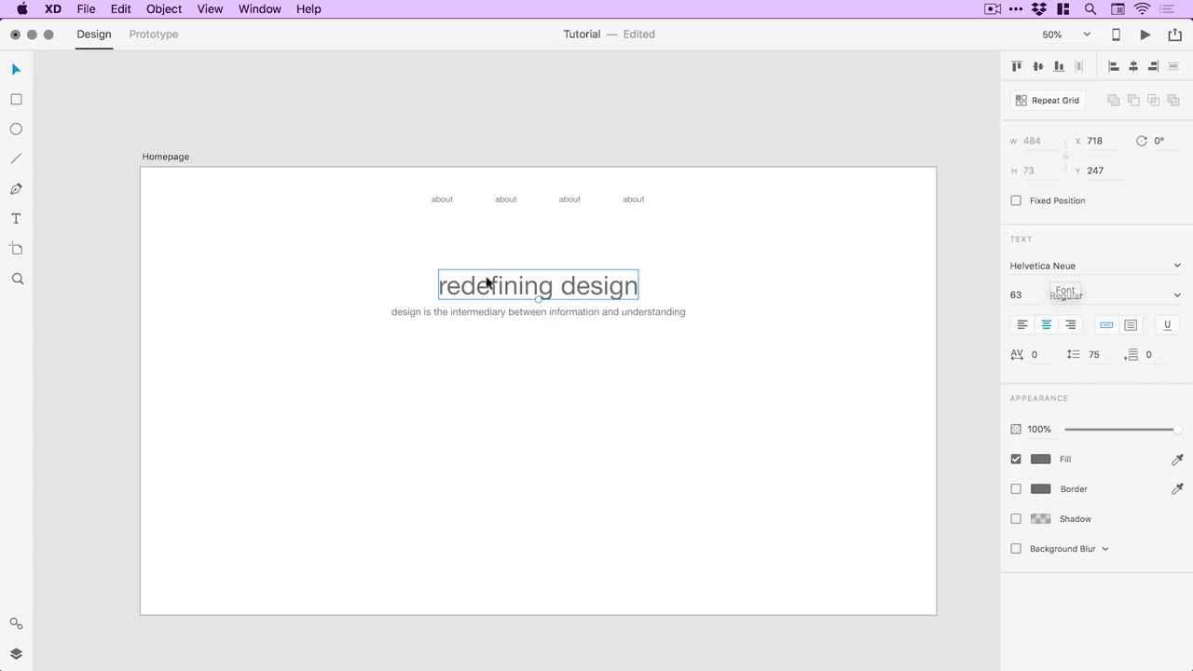
Step: Copy the first "about" text from the navigation grid and paste it as separate text below the tagline
{"action": "key", "text": "super+equal"}
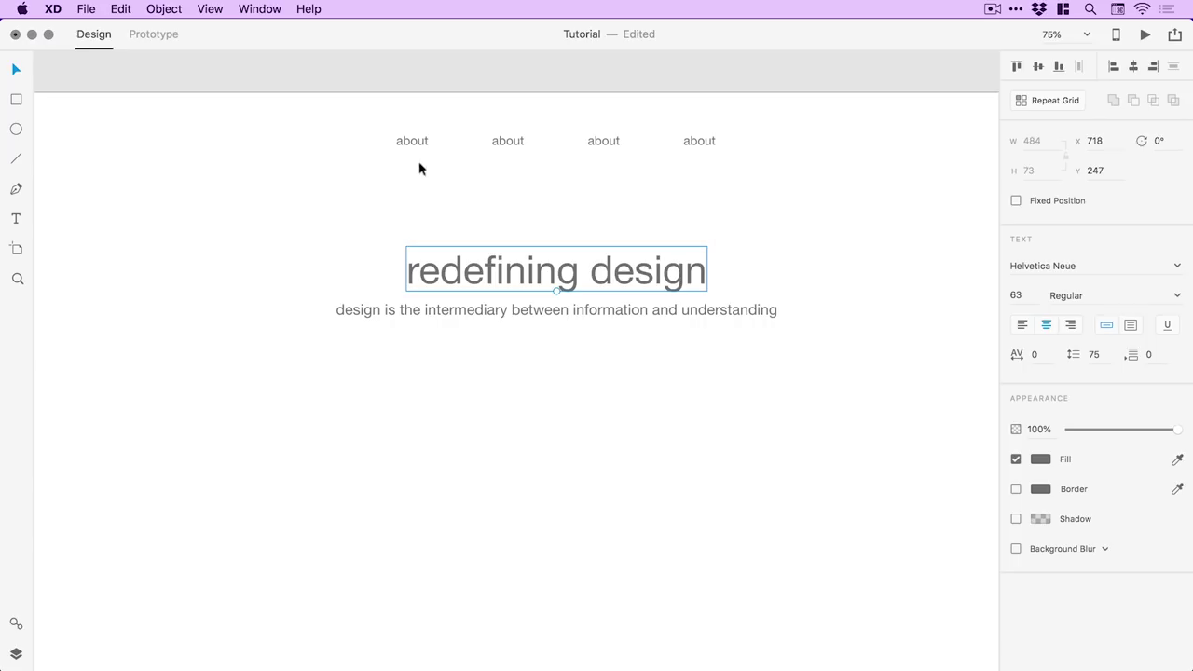
{"action": "left_click", "coordinate": [413, 143]}
{"action": "left_click", "coordinate": [415, 141]}
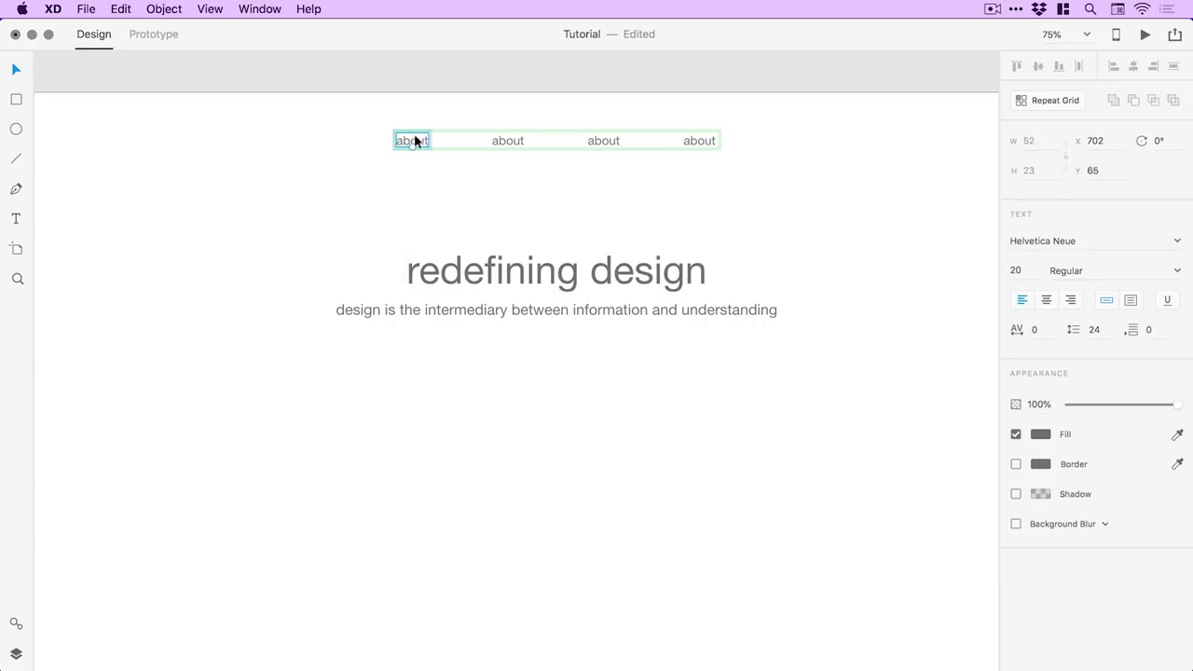
{"action": "left_click", "coordinate": [128, 8]}
{"action": "left_click", "coordinate": [140, 86]}
{"action": "left_click", "coordinate": [342, 80]}
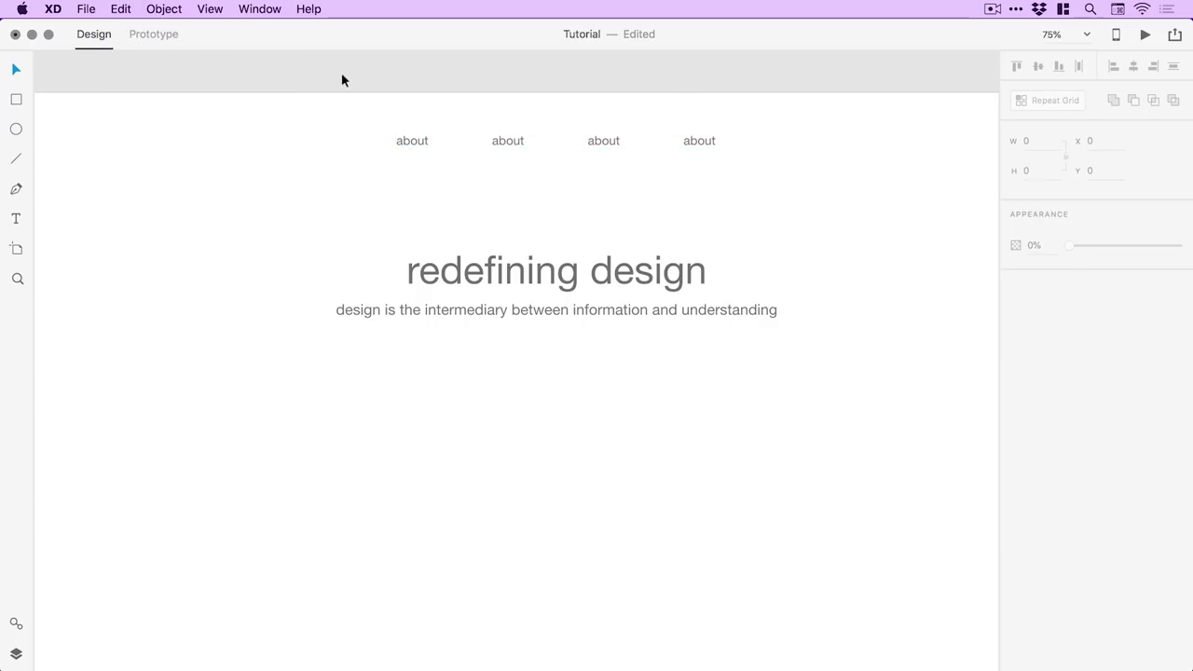
{"action": "left_click", "coordinate": [124, 9]}
{"action": "left_click", "coordinate": [301, 195]}
{"action": "left_click_drag", "start_coordinate": [413, 141], "coordinate": [561, 375]}
Step: Change the pasted text to "discover", centre-align it and align it to the artboard's horizontal centre
{"action": "double_click", "coordinate": [560, 373]}
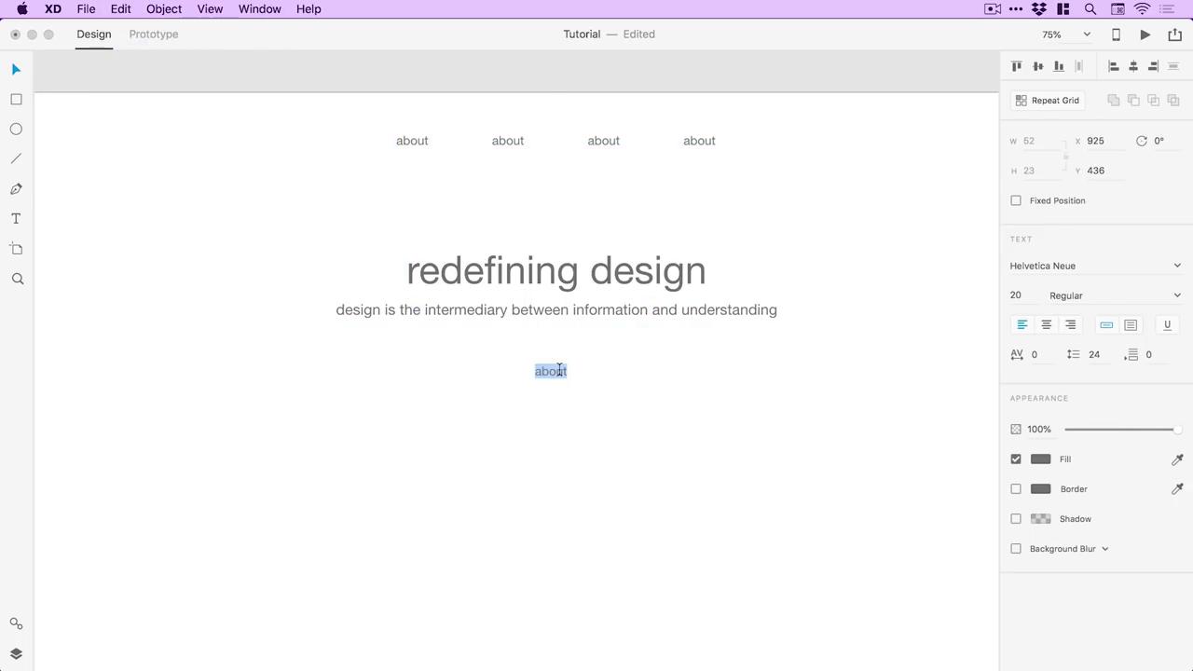
{"action": "type", "text": "discover"}
{"action": "left_click", "coordinate": [16, 72]}
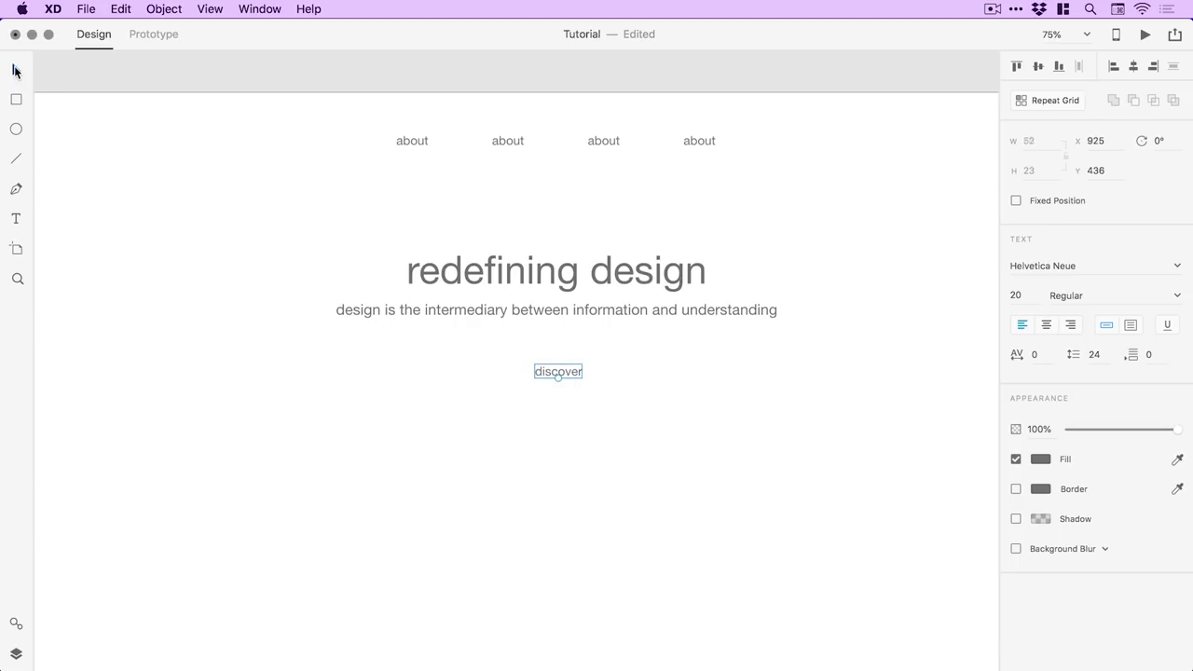
{"action": "left_click", "coordinate": [1046, 324]}
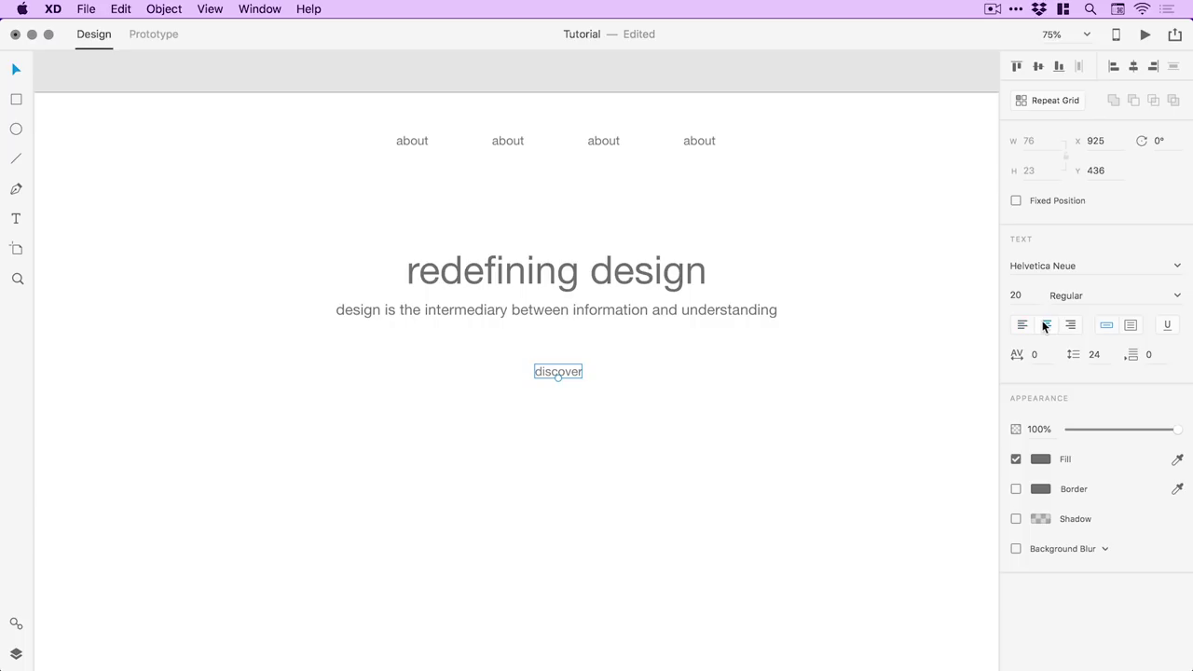
{"action": "left_click", "coordinate": [1133, 66]}
{"action": "left_click_drag", "start_coordinate": [750, 417], "coordinate": [514, 266]}
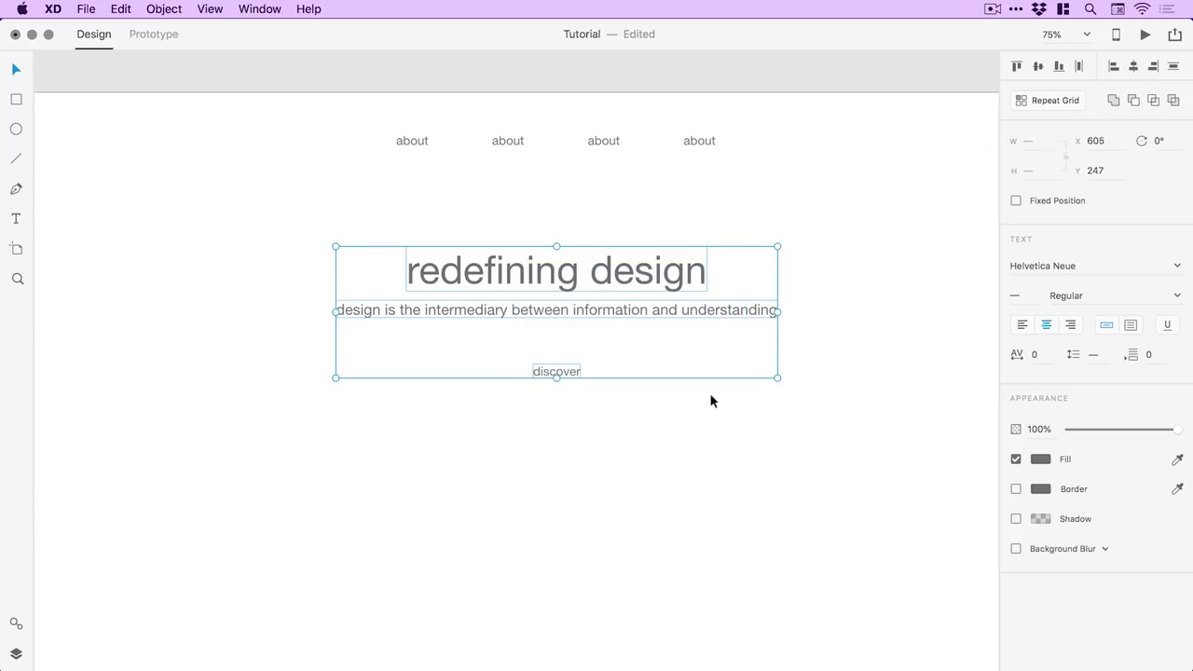
{"action": "key", "text": "super+0"}
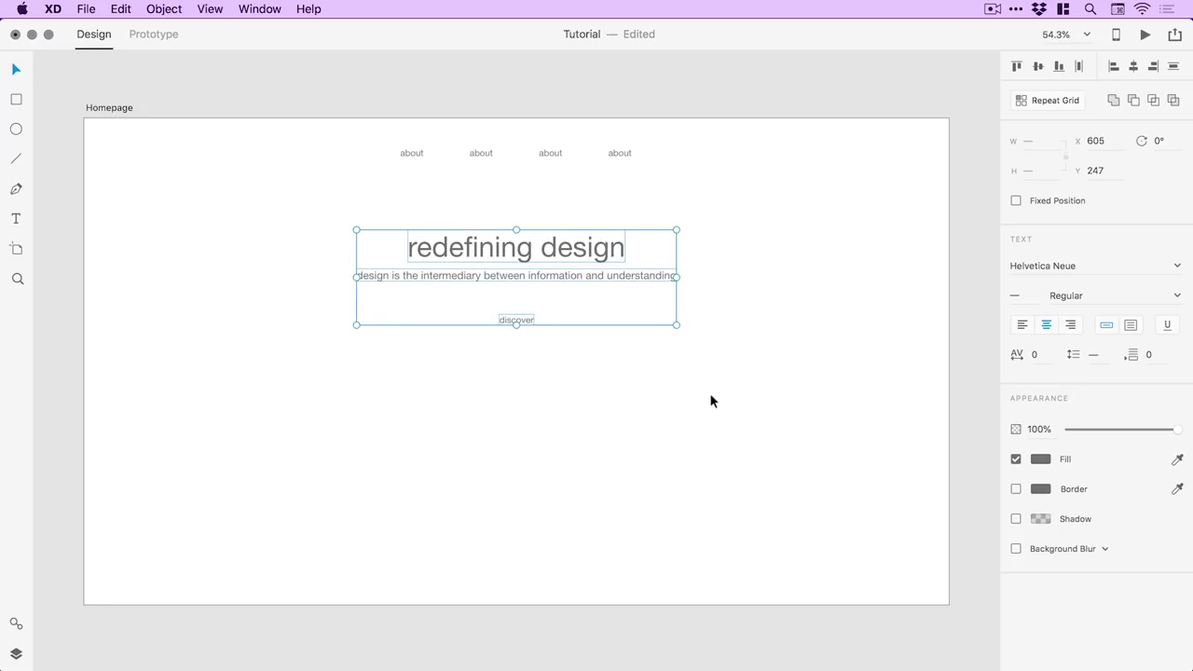
{"action": "left_click", "coordinate": [668, 401]}
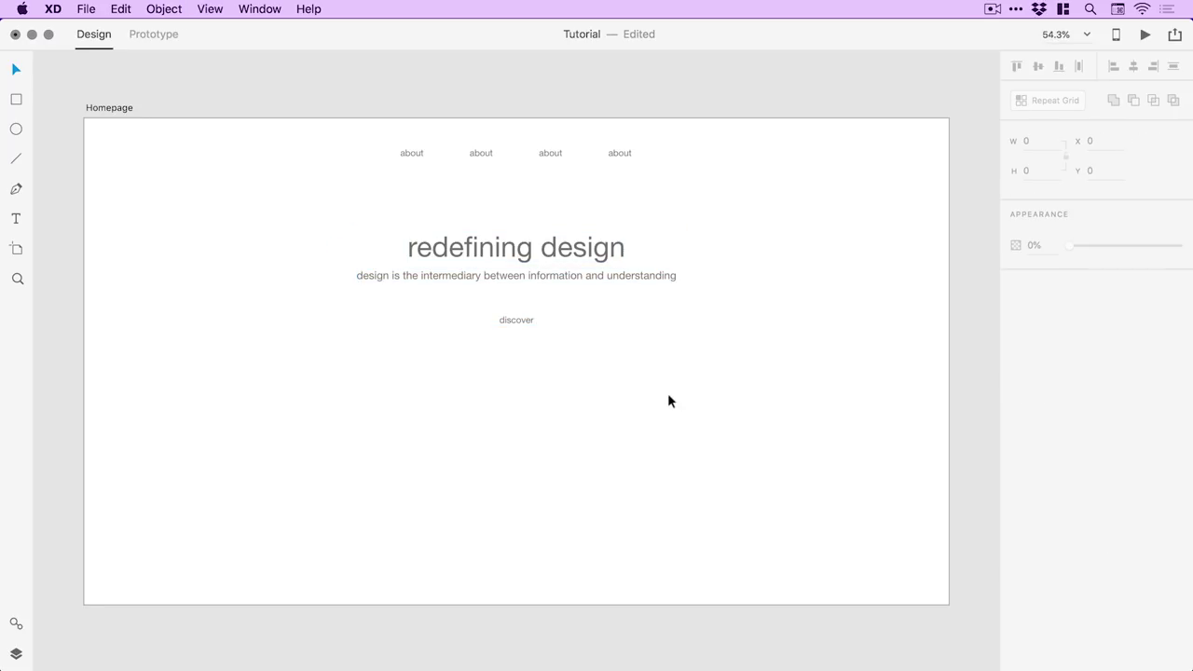
{"action": "key", "text": "z"}
{"action": "left_click", "coordinate": [530, 200]}
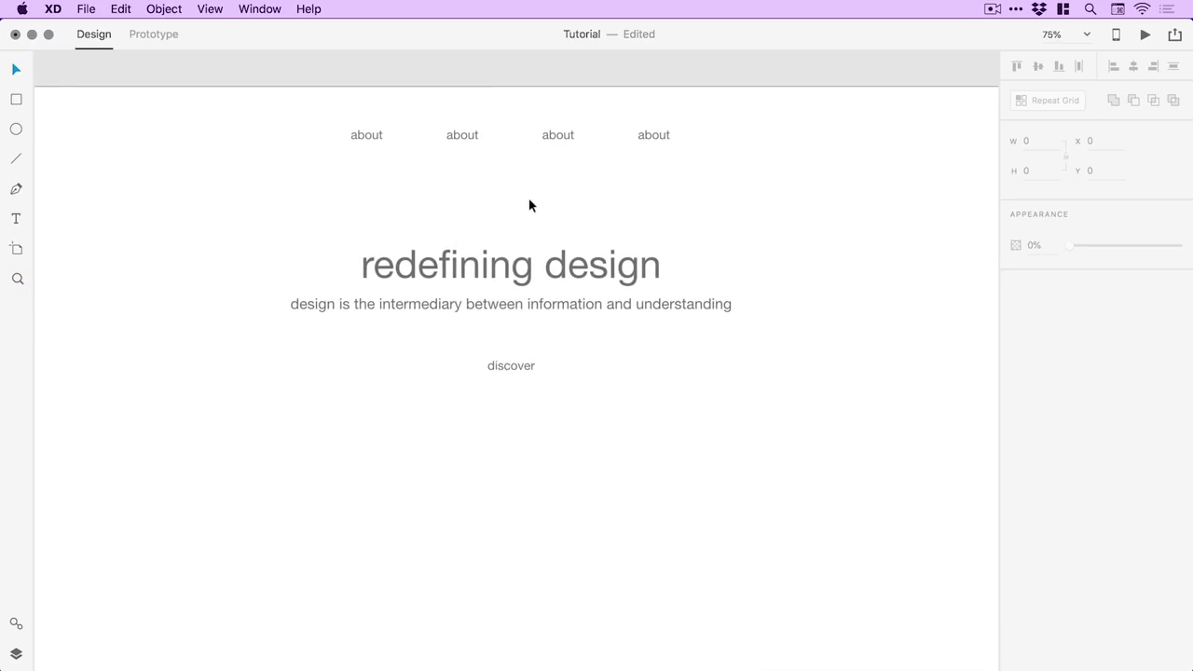
Step: Switch to Illustrator and copy the standalone yellow "b" logo without the background rectangle from Logo.ai
{"action": "key", "text": "super+Tab"}
{"action": "key", "text": "super+Tab"}
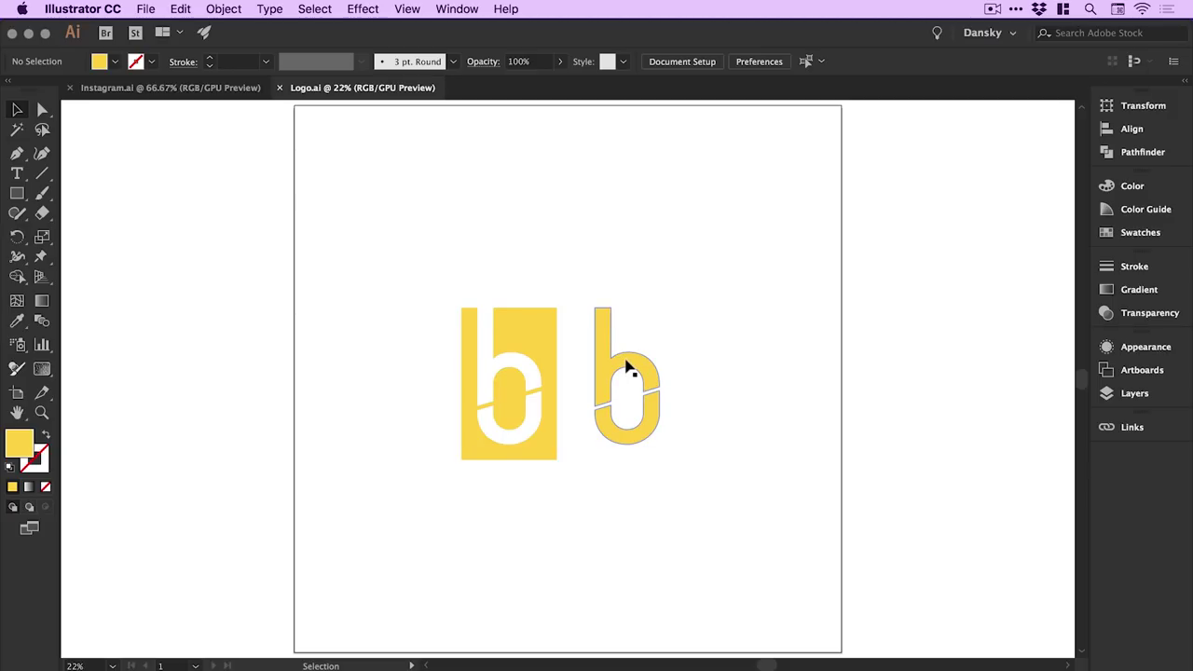
{"action": "mouse_move", "coordinate": [580, 270]}
{"action": "left_mouse_down"}
{"action": "mouse_move", "coordinate": [653, 466]}
{"action": "mouse_move", "coordinate": [675, 482]}
{"action": "left_mouse_up"}
{"action": "left_click", "coordinate": [180, 8]}
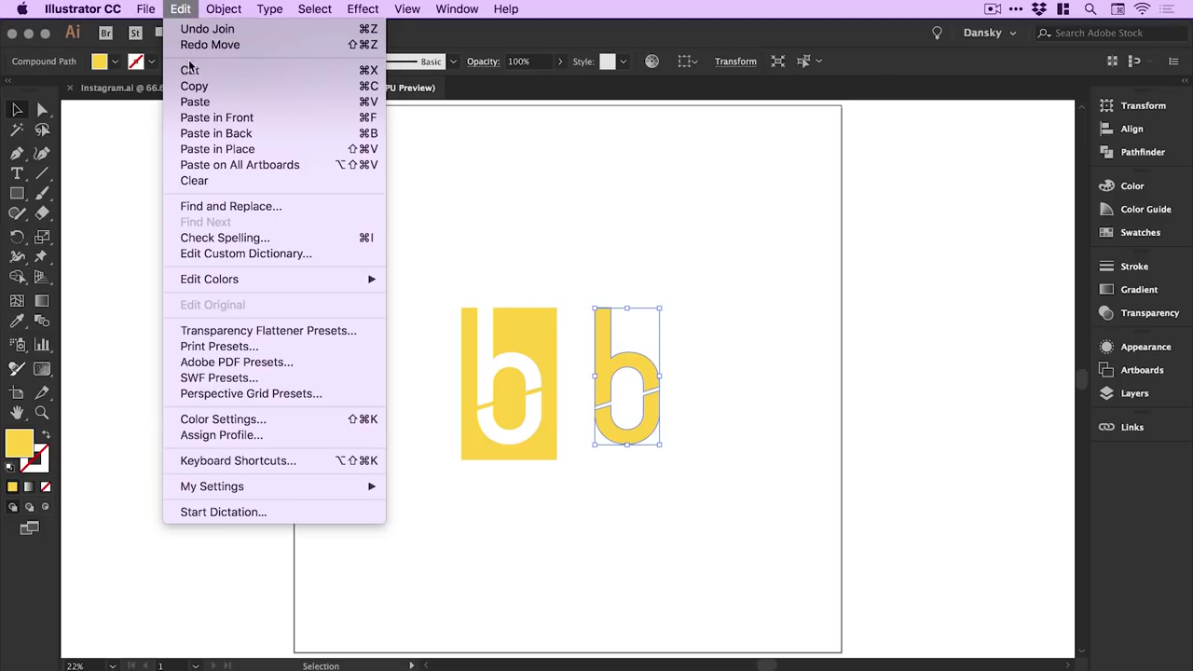
{"action": "left_click", "coordinate": [191, 84]}
Step: Switch back to Adobe XD, paste the logo and scale it down proportionally to about 34.9 × 74.2
{"action": "key", "text": "super+Tab"}
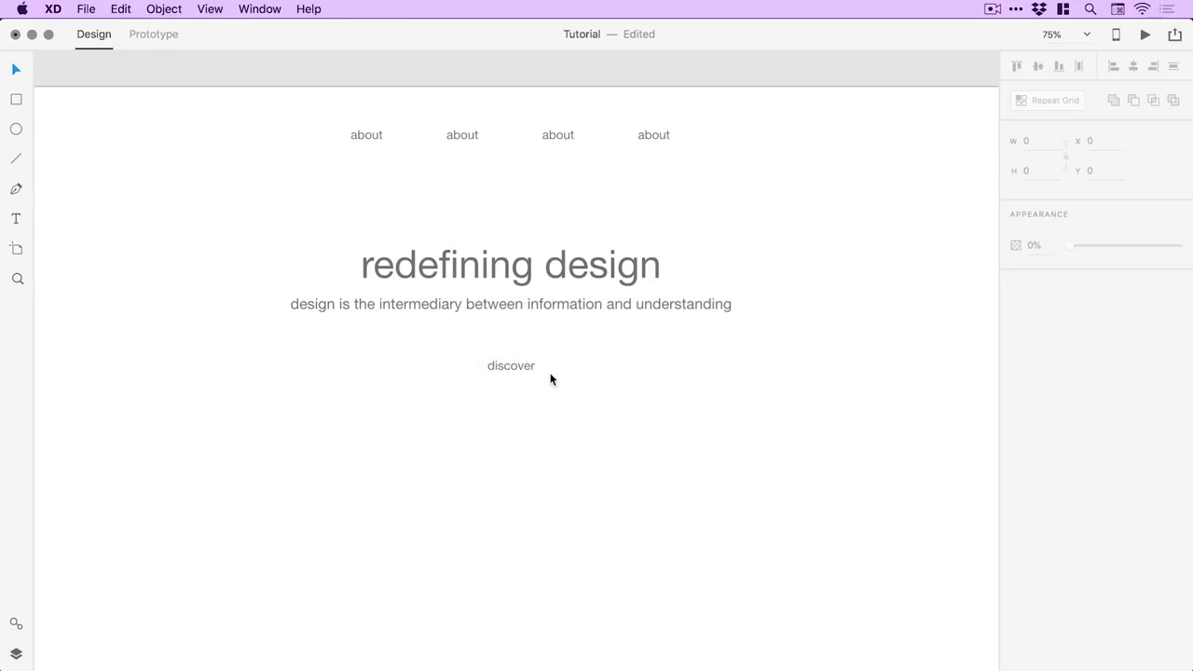
{"action": "left_click", "coordinate": [122, 8]}
{"action": "left_click", "coordinate": [145, 99]}
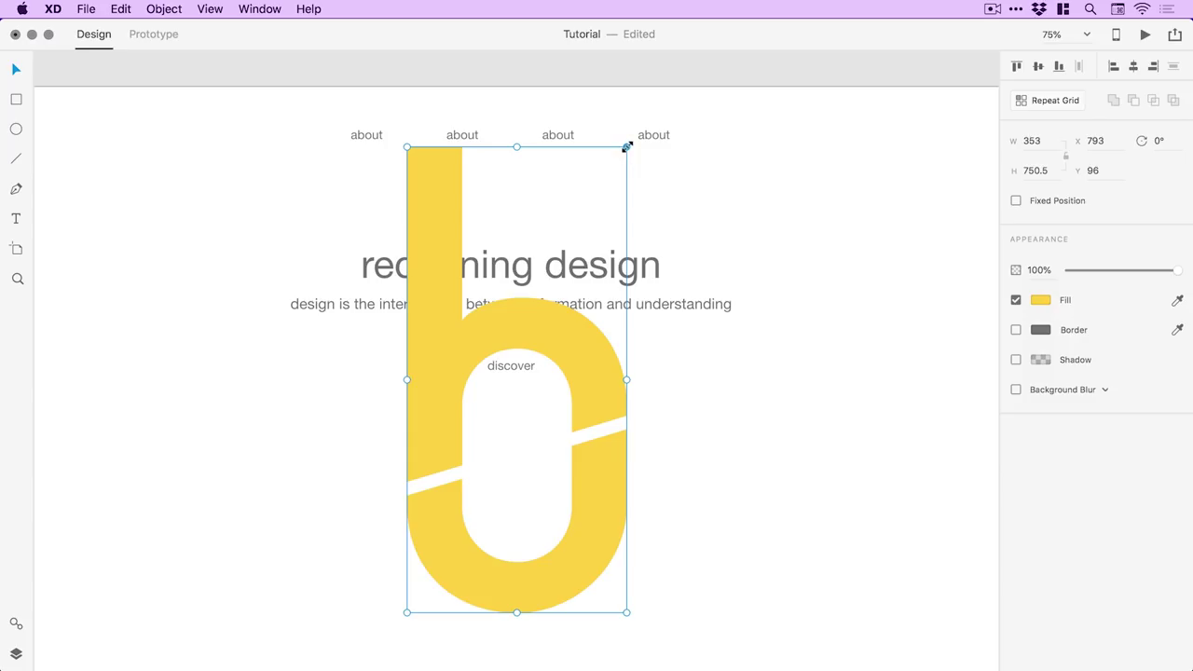
{"action": "left_click_drag", "start_coordinate": [627, 147], "coordinate": [426, 522]}
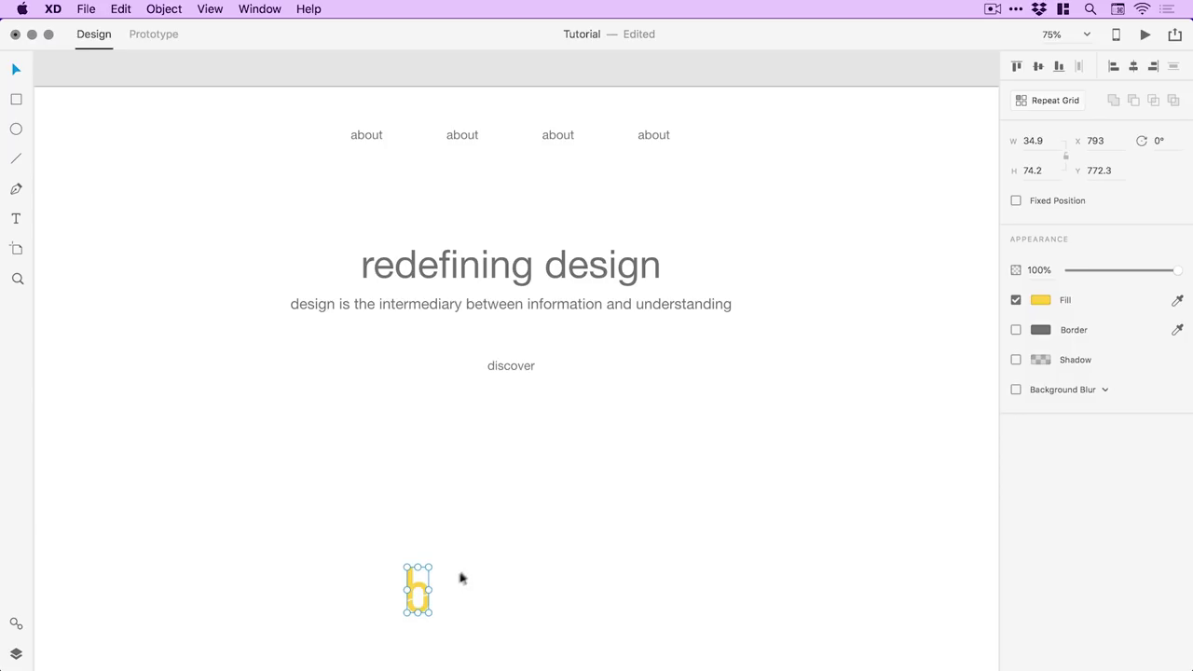
Step: Move the logo between the navigation row and heading at about Y 124.3 and centre it horizontally on the artboard
{"action": "left_click_drag", "start_coordinate": [421, 588], "coordinate": [513, 177]}
{"action": "left_click_drag", "start_coordinate": [512, 177], "coordinate": [492, 190]}
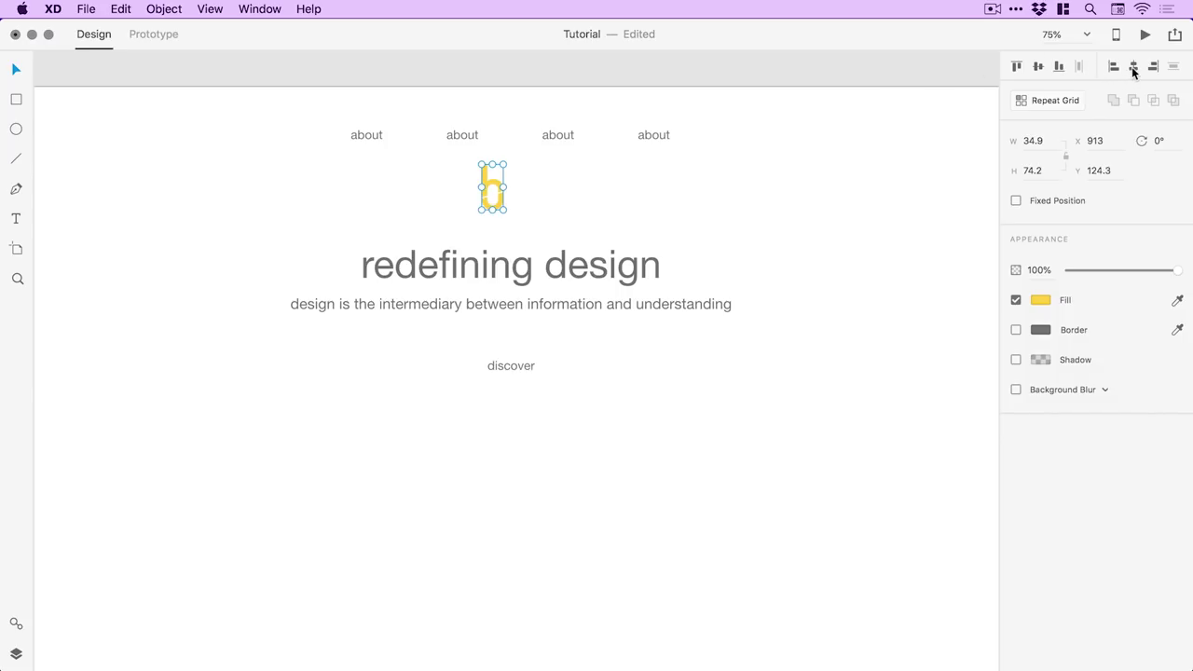
{"action": "left_click", "coordinate": [1133, 66]}
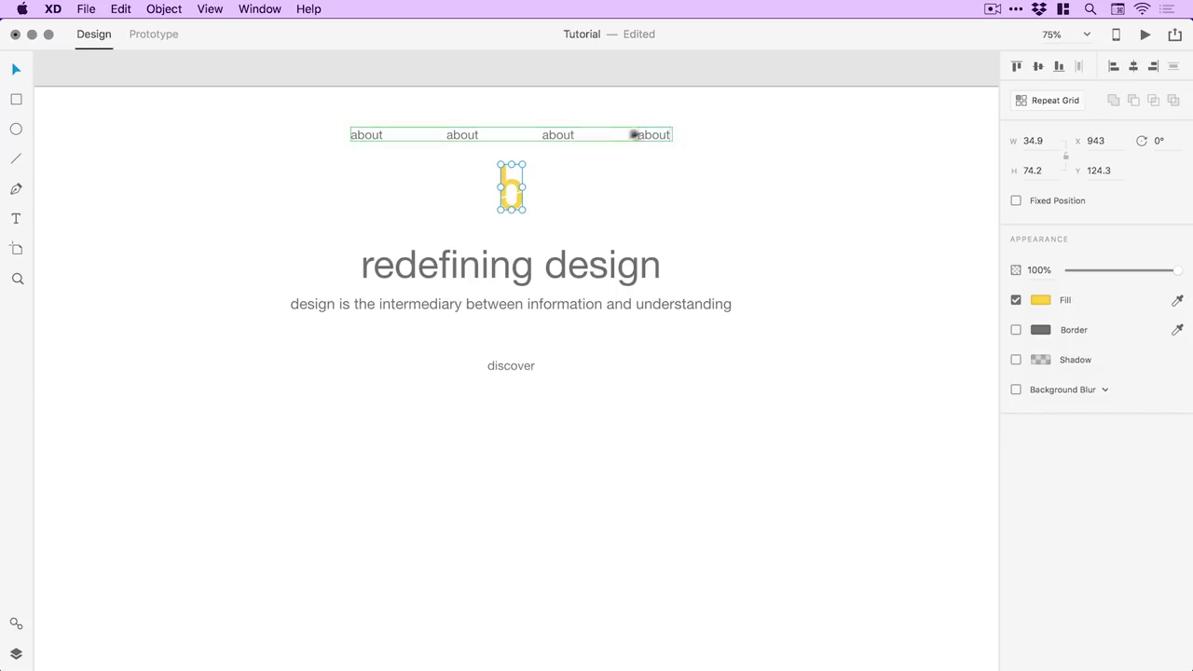
Step: Ungroup the repeat grid of "about" navigation texts into separate text objects
{"action": "left_click", "coordinate": [466, 137]}
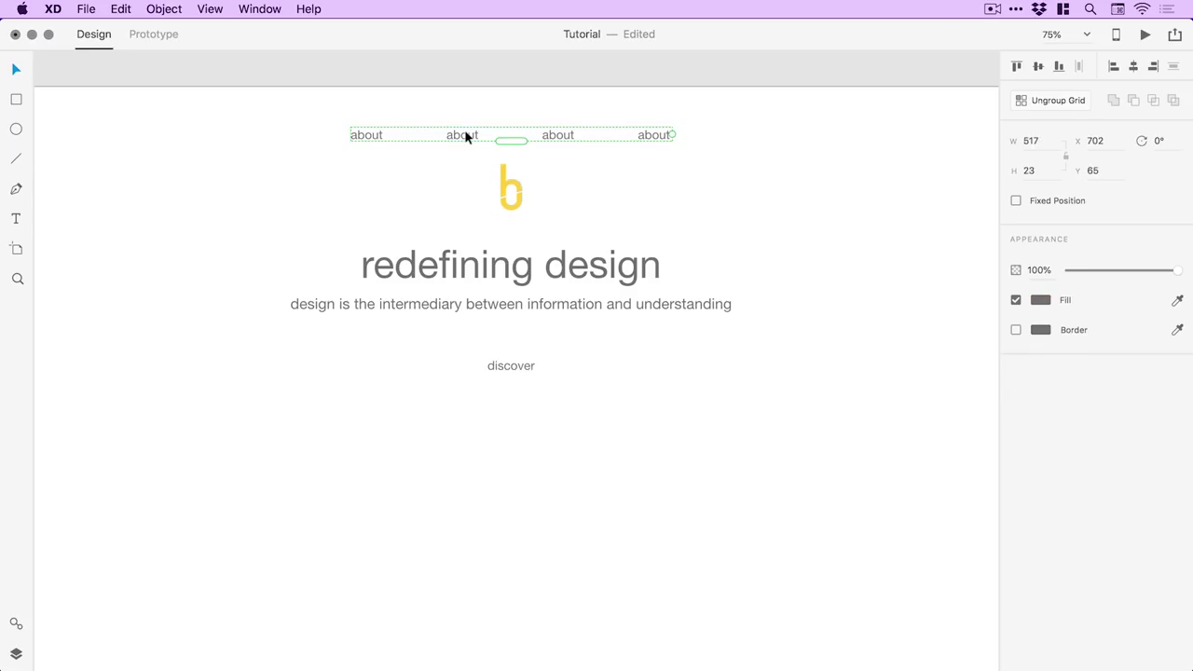
{"action": "left_click", "coordinate": [165, 9]}
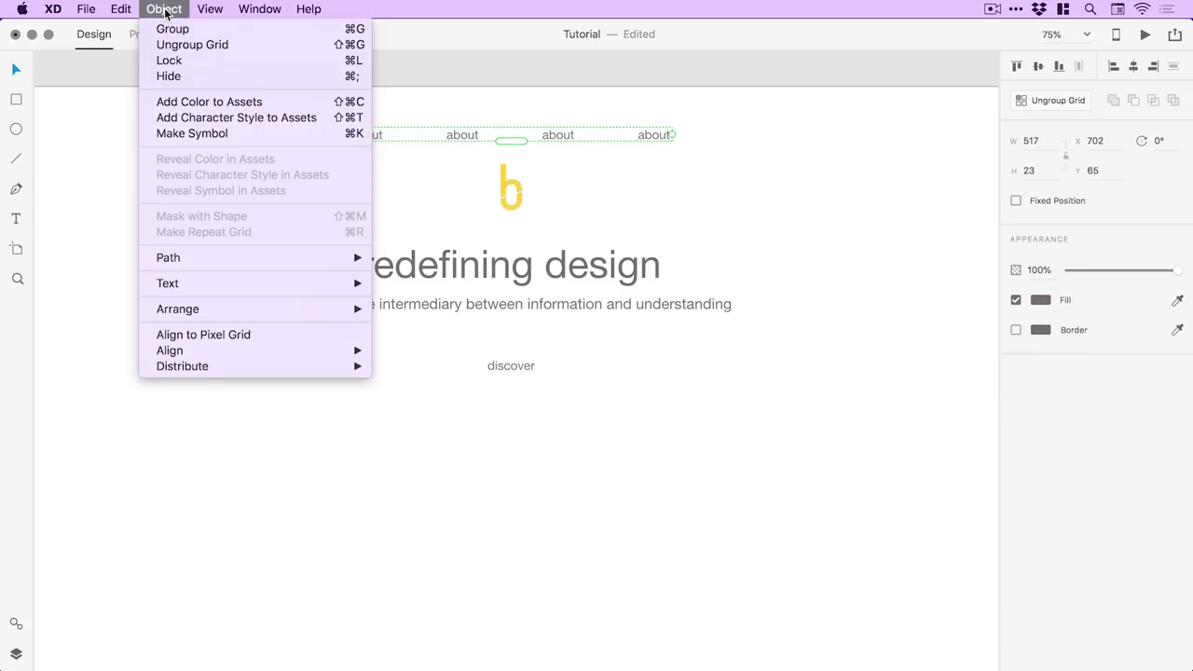
{"action": "left_click", "coordinate": [168, 43]}
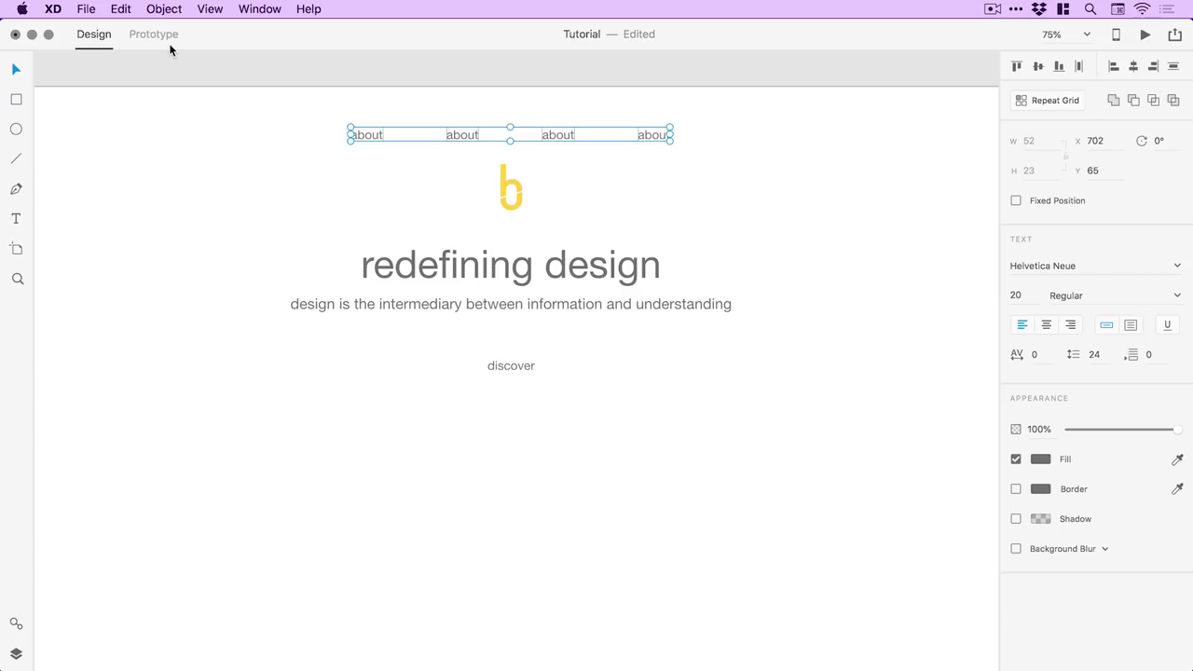
{"action": "left_click", "coordinate": [531, 110]}
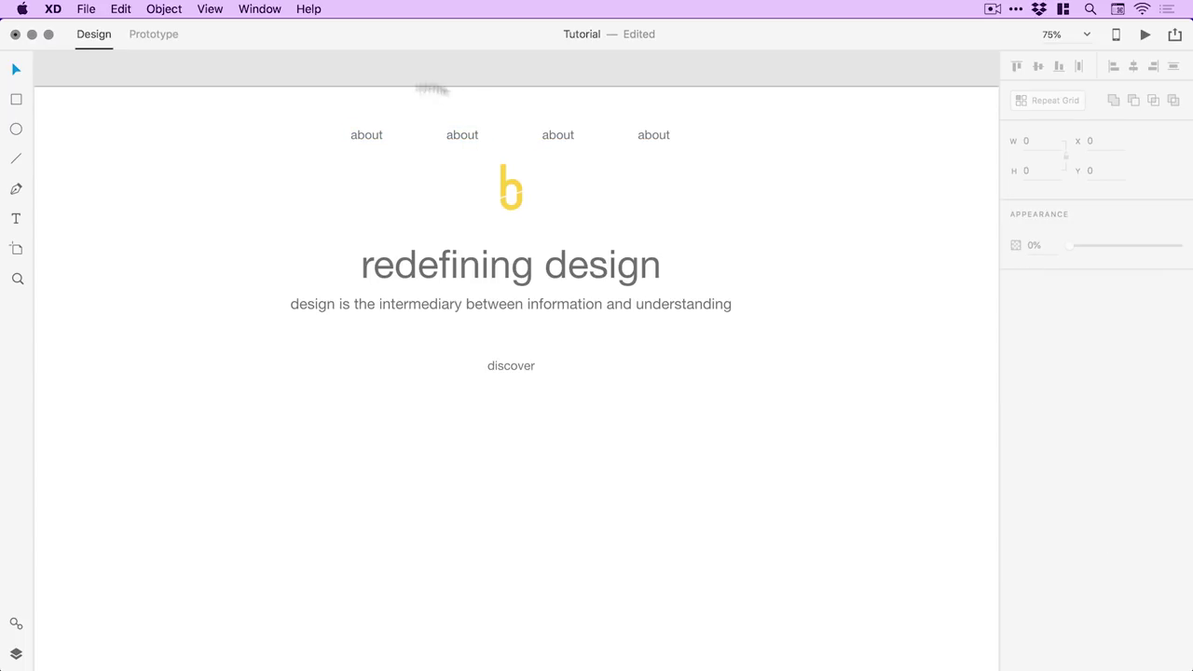
Step: Move the third and fourth "about" texts right so the pair starts at X 1142, and place the logo in the navigation row's gap
{"action": "left_click_drag", "start_coordinate": [546, 114], "coordinate": [634, 148]}
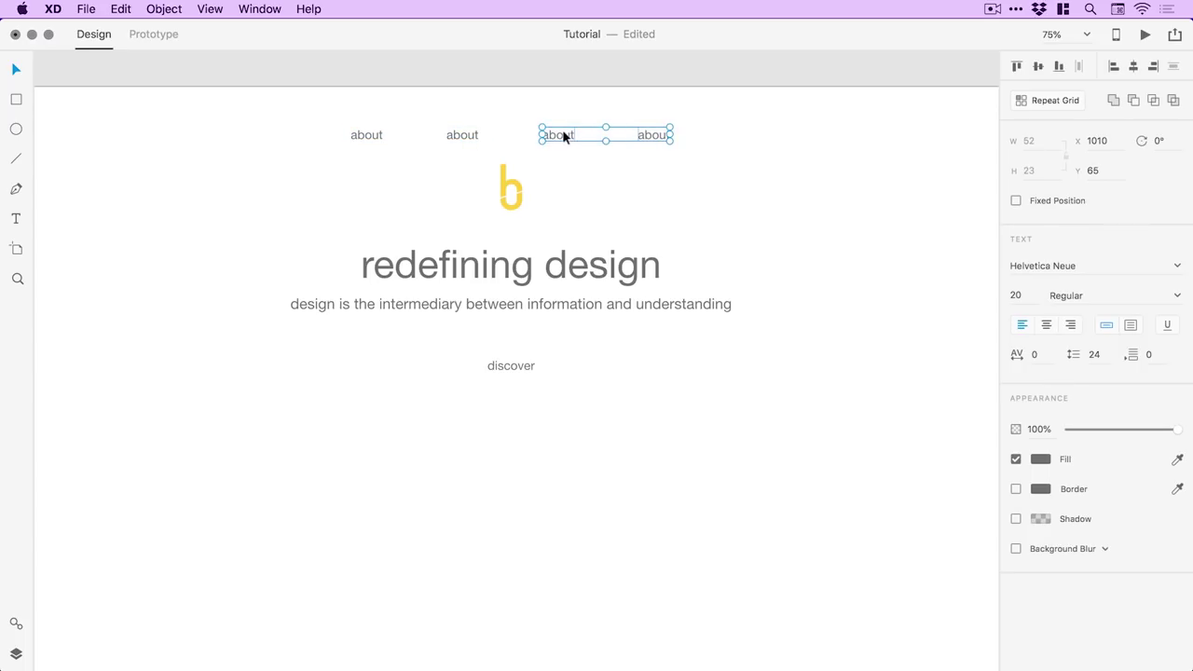
{"action": "left_click_drag", "start_coordinate": [565, 133], "coordinate": [640, 139]}
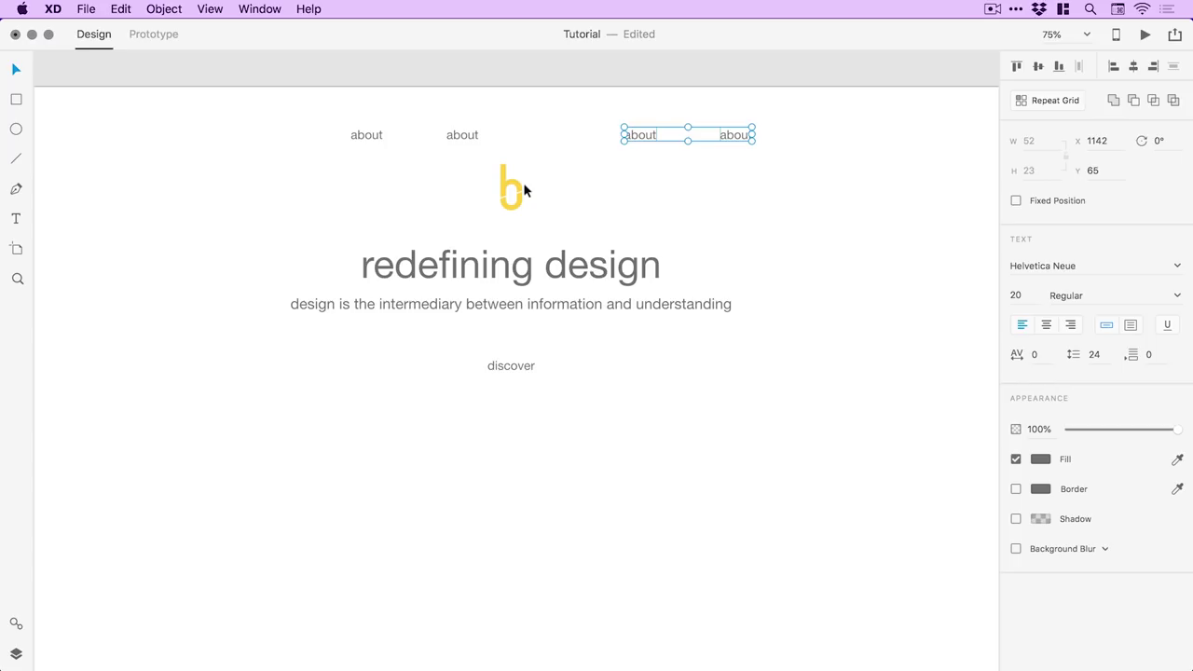
{"action": "left_click_drag", "start_coordinate": [515, 191], "coordinate": [554, 128]}
{"action": "left_click", "coordinate": [593, 197]}
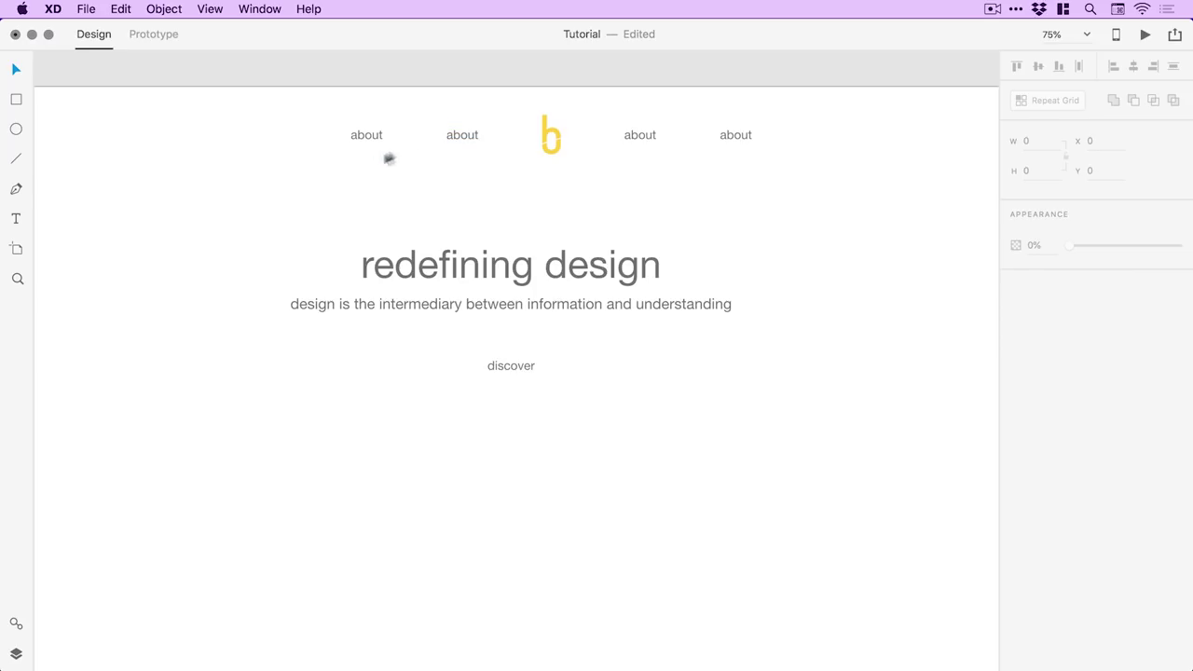
Step: Nudge the first two "about" texts left together so the pair starts at X 700
{"action": "left_click_drag", "start_coordinate": [389, 157], "coordinate": [458, 123]}
{"action": "key", "text": "Left"}
{"action": "key", "text": "Left"}
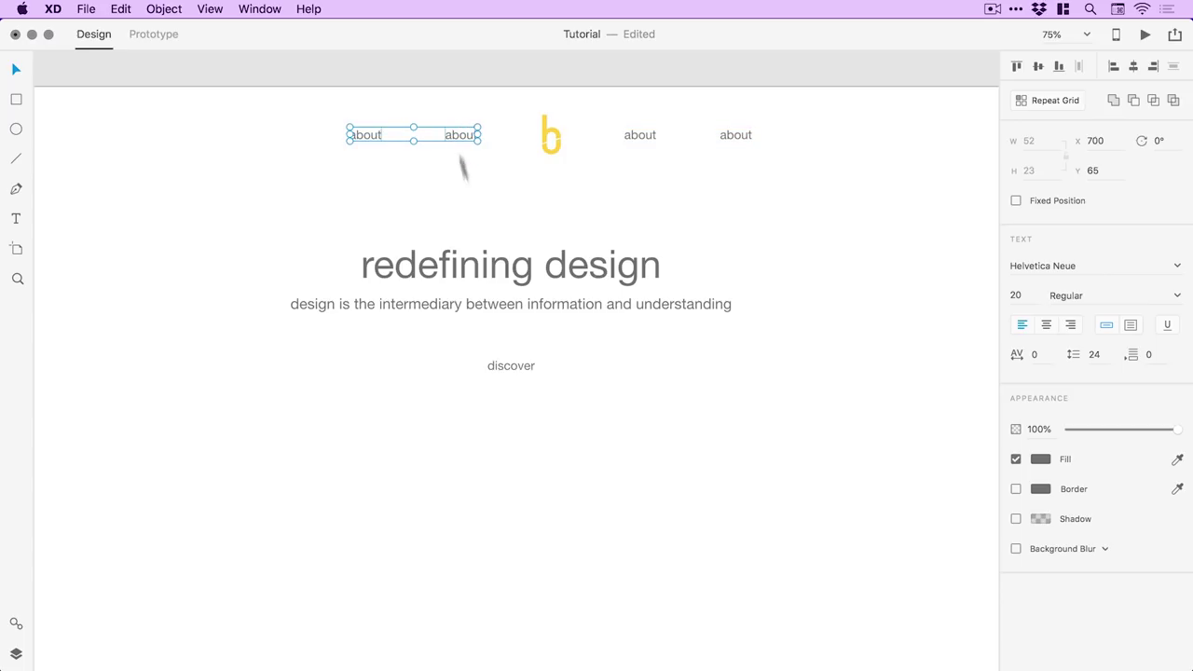
{"action": "left_click", "coordinate": [480, 179]}
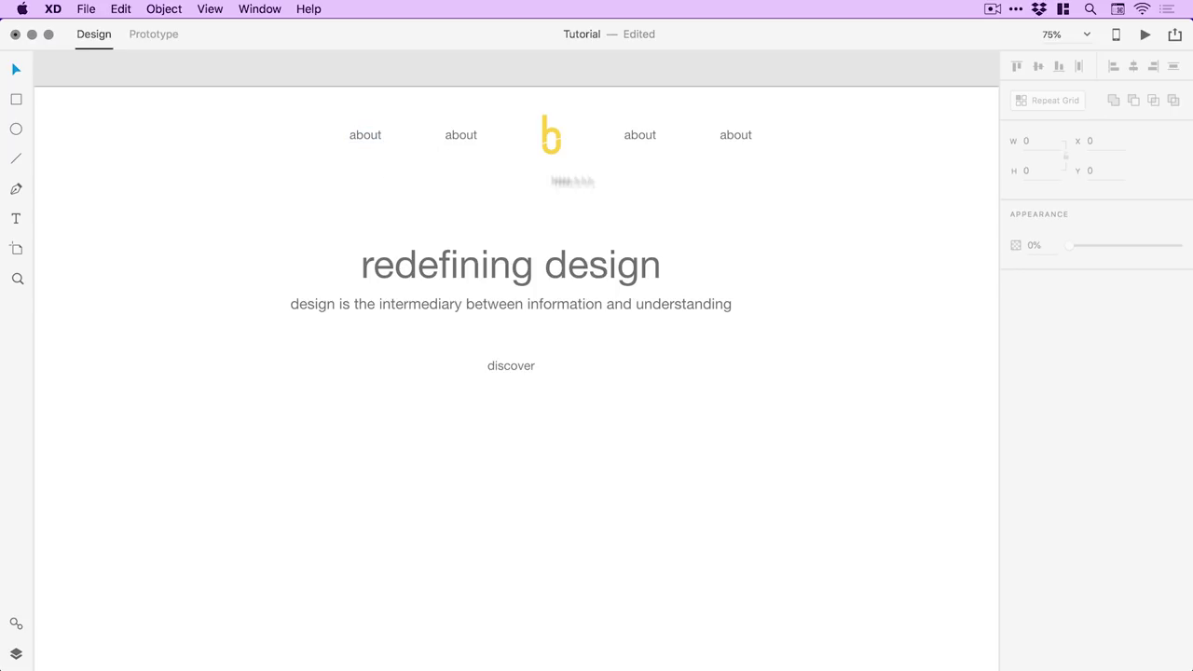
Step: Change the second, third and fourth navigation texts to "products", "reviews" and "contact"
{"action": "double_click", "coordinate": [461, 135]}
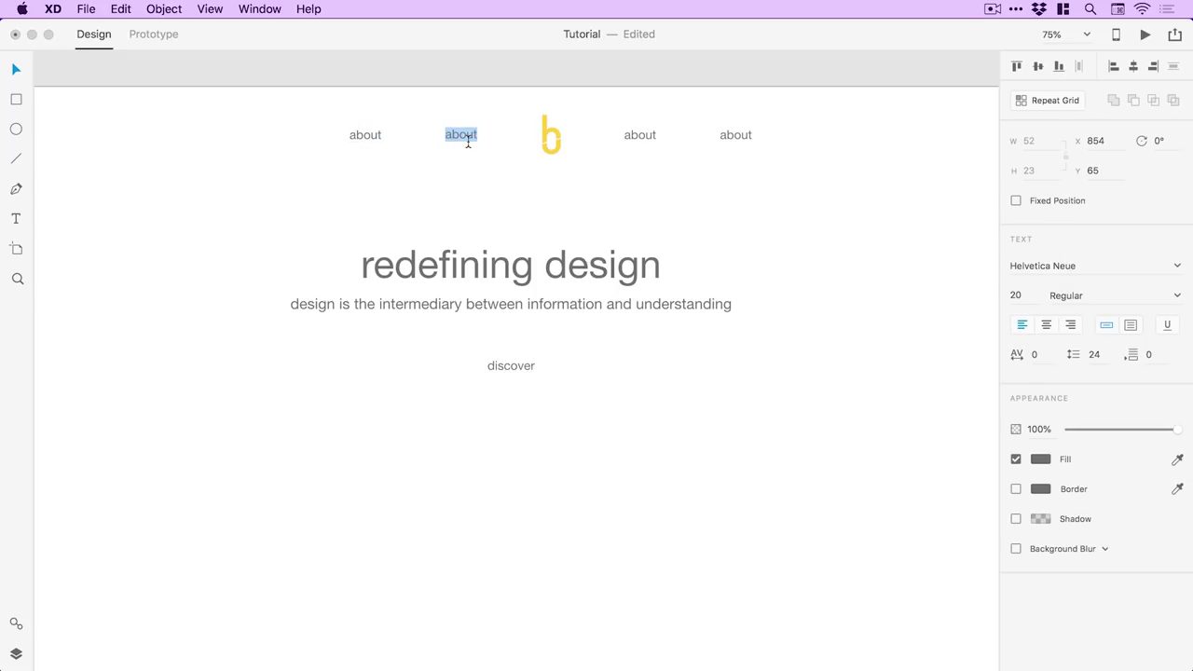
{"action": "type", "text": "products"}
{"action": "double_click", "coordinate": [644, 135]}
{"action": "type", "text": "reviews"}
{"action": "double_click", "coordinate": [736, 134]}
{"action": "type", "text": "contact"}
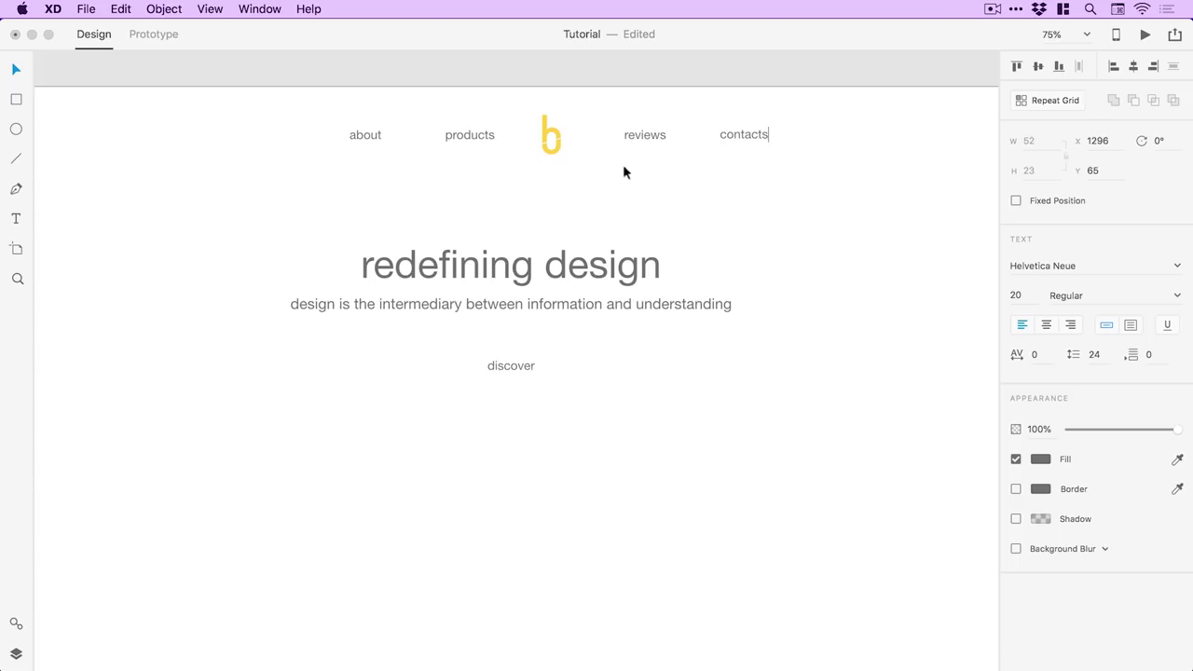
{"action": "key", "text": "Escape"}
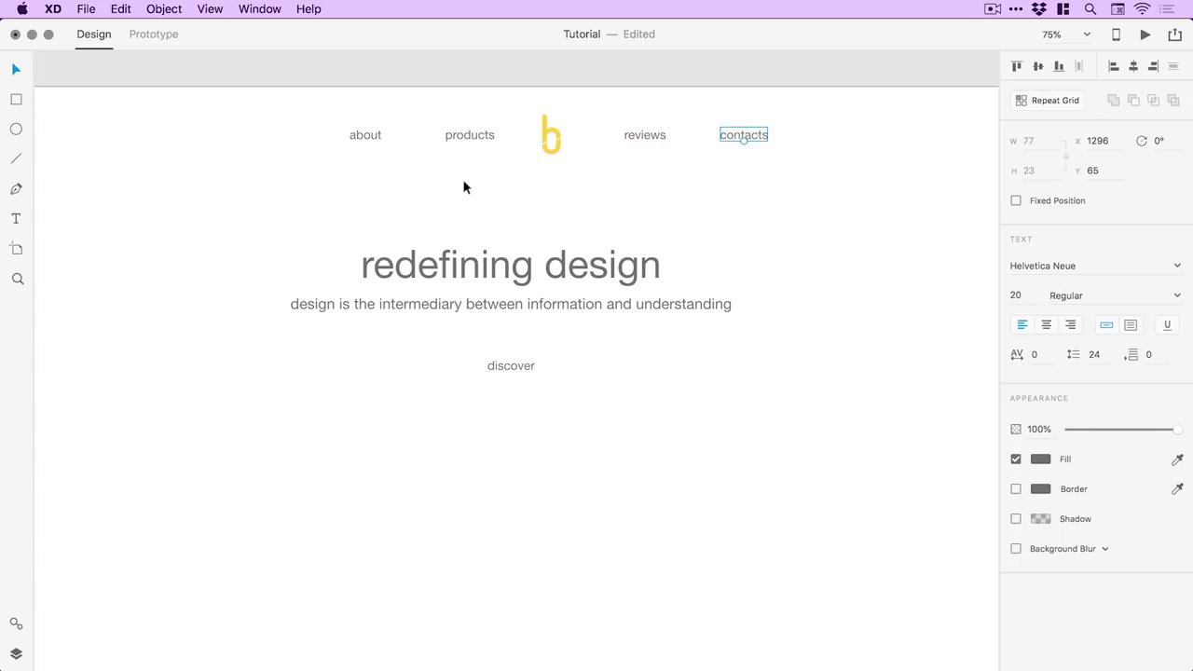
{"action": "double_click", "coordinate": [757, 135]}
{"action": "left_click", "coordinate": [769, 134]}
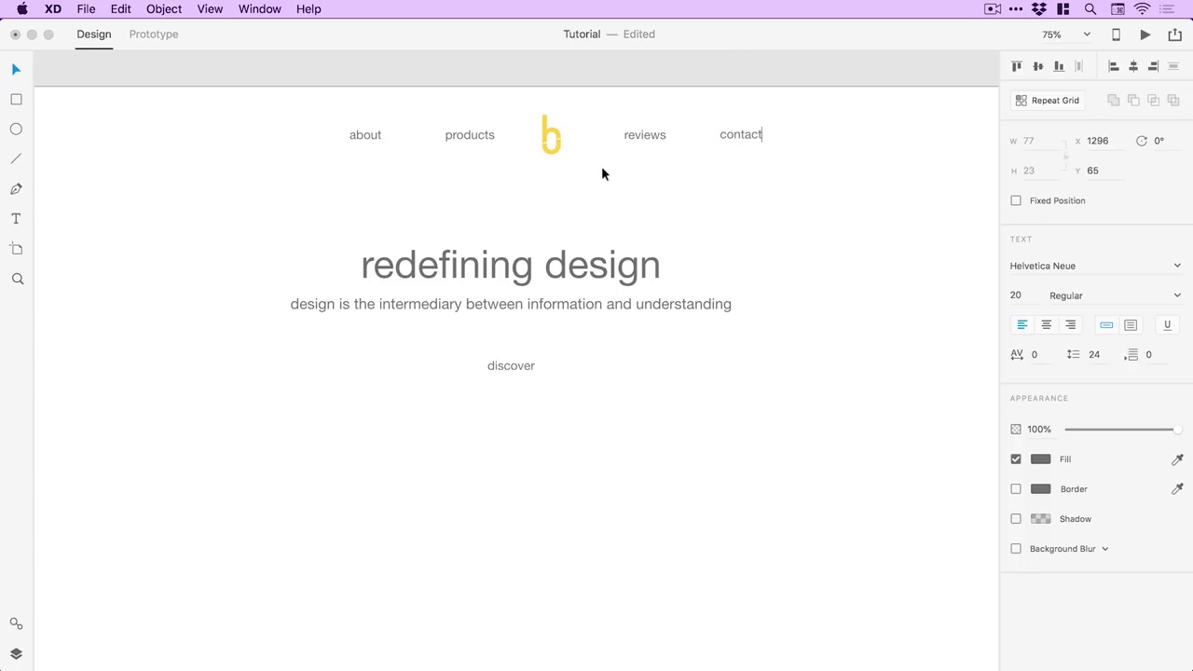
{"action": "key", "text": "Escape"}
Step: Nudge the "about" and "products" texts left together so "about" starts at X 687
{"action": "left_click_drag", "start_coordinate": [356, 166], "coordinate": [458, 130]}
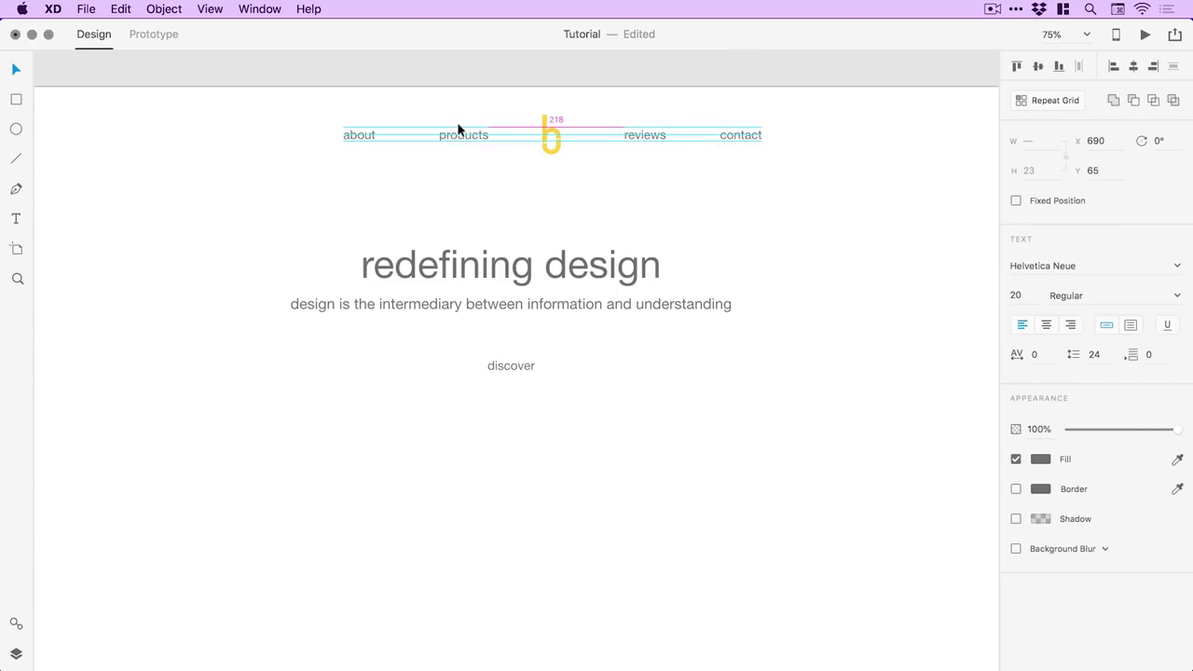
{"action": "key", "text": "Left"}
{"action": "key", "text": "Left"}
{"action": "key", "text": "Left"}
{"action": "key", "text": "Left"}
{"action": "key", "text": "Left"}
{"action": "key", "text": "Left"}
{"action": "key", "text": "Left"}
{"action": "key", "text": "Left"}
{"action": "key", "text": "Left"}
{"action": "key", "text": "Left"}
{"action": "key", "text": "Left"}
{"action": "key", "text": "Left"}
{"action": "key", "text": "Left"}
Step: Nudge the "about" text right, closer to "products", to X 697
{"action": "left_click", "coordinate": [364, 132]}
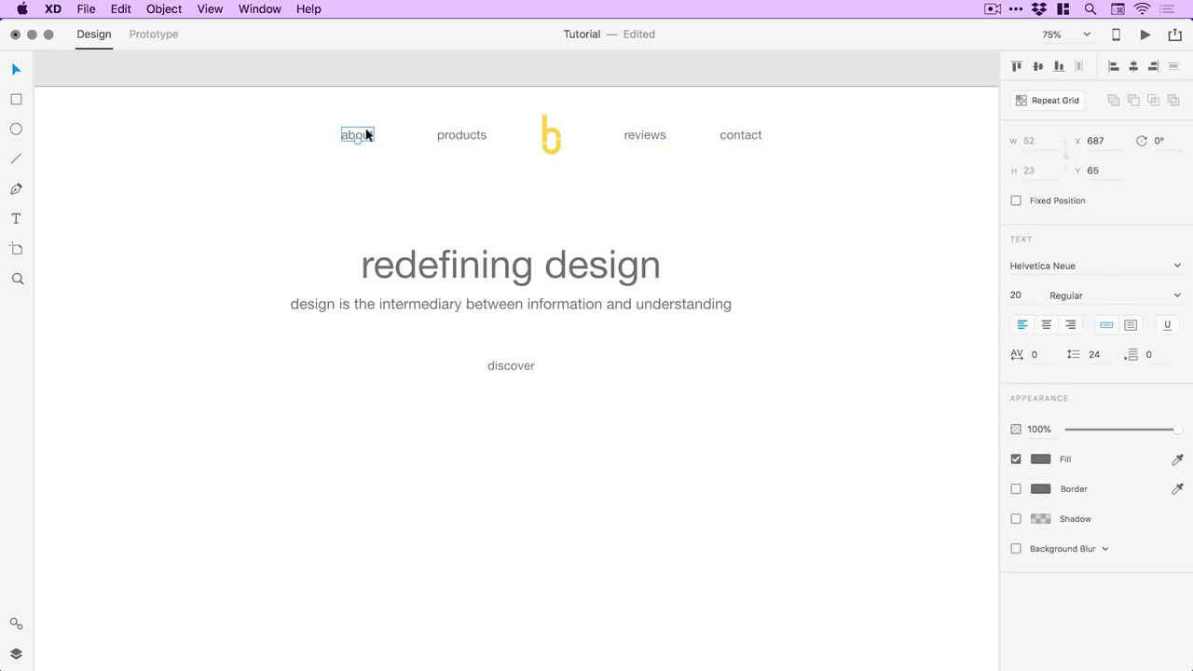
{"action": "key", "text": "Right"}
{"action": "key", "text": "Right"}
{"action": "key", "text": "Right"}
{"action": "key", "text": "Right"}
{"action": "key", "text": "Right"}
{"action": "key", "text": "Right"}
{"action": "key", "text": "Right"}
{"action": "key", "text": "Right"}
{"action": "key", "text": "Right"}
{"action": "key", "text": "Right"}
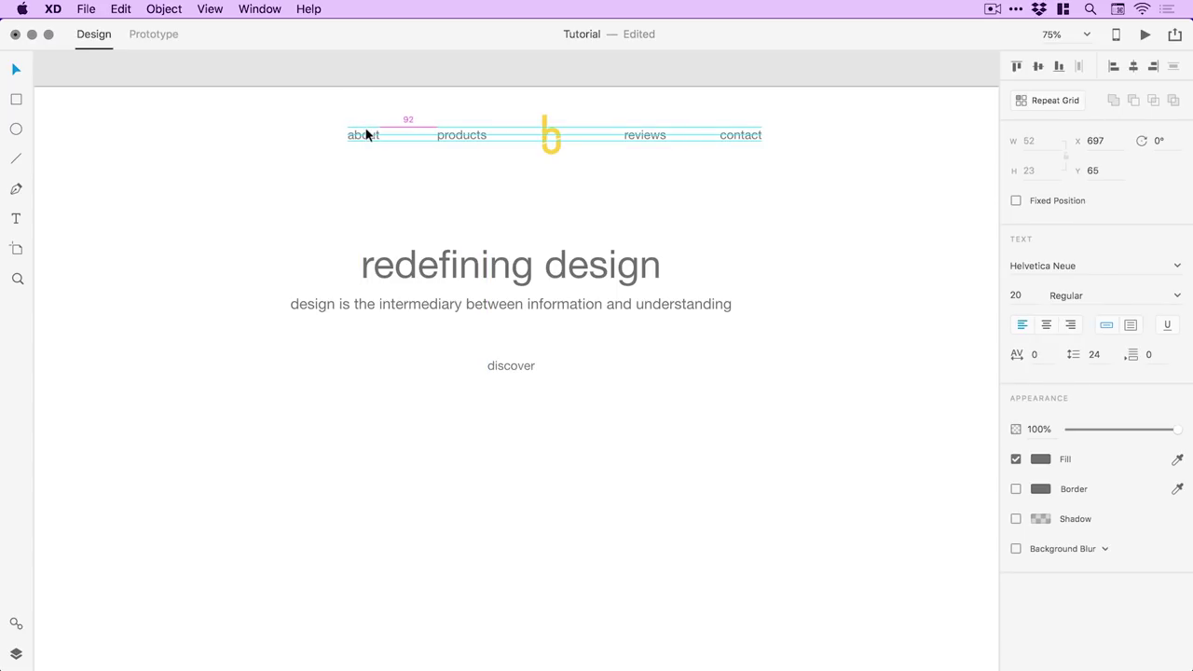
Step: Nudge the "reviews" text left, closer to the logo, to about X 1130
{"action": "left_click", "coordinate": [653, 139]}
{"action": "key", "text": "Left"}
{"action": "key", "text": "Left"}
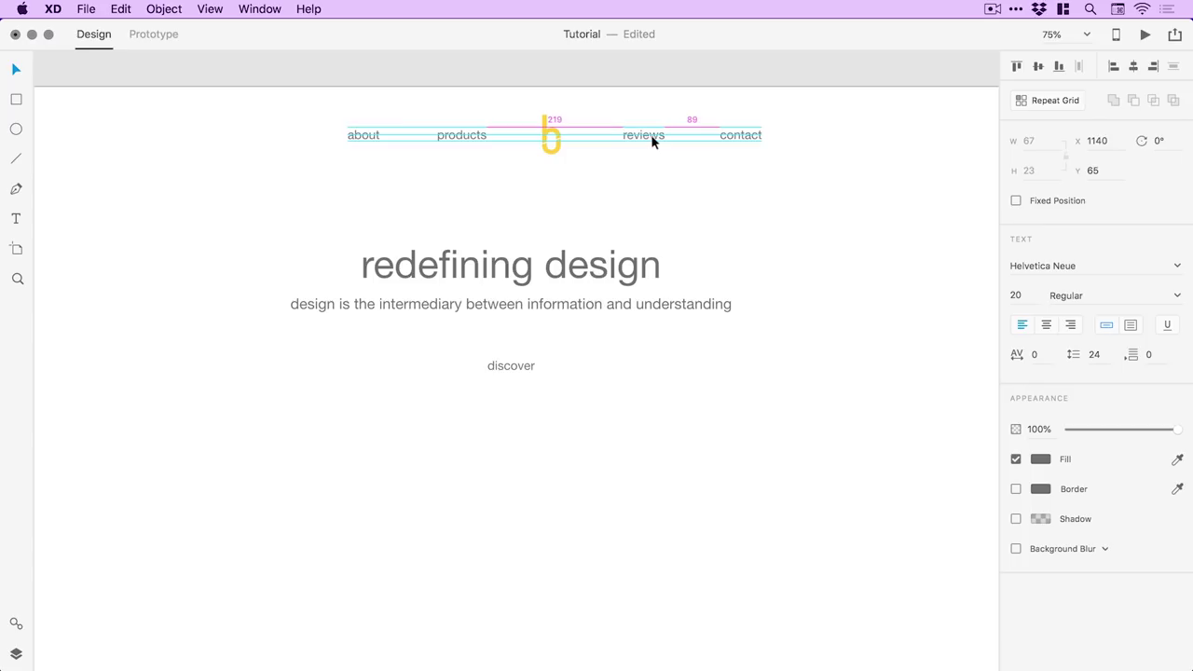
{"action": "key", "text": "Left"}
{"action": "key", "text": "Left"}
{"action": "key", "text": "Left"}
{"action": "key", "text": "Left"}
{"action": "key", "text": "Left"}
{"action": "key", "text": "Left"}
{"action": "key", "text": "Left"}
{"action": "key", "text": "Left"}
{"action": "key", "text": "Left"}
Step: Move "contact" slightly closer to "reviews", and nudge both texts left together so "reviews" starts at X 1129
{"action": "left_click", "coordinate": [736, 139]}
{"action": "left_click_drag", "start_coordinate": [736, 139], "coordinate": [730, 139]}
{"action": "left_click", "coordinate": [724, 168]}
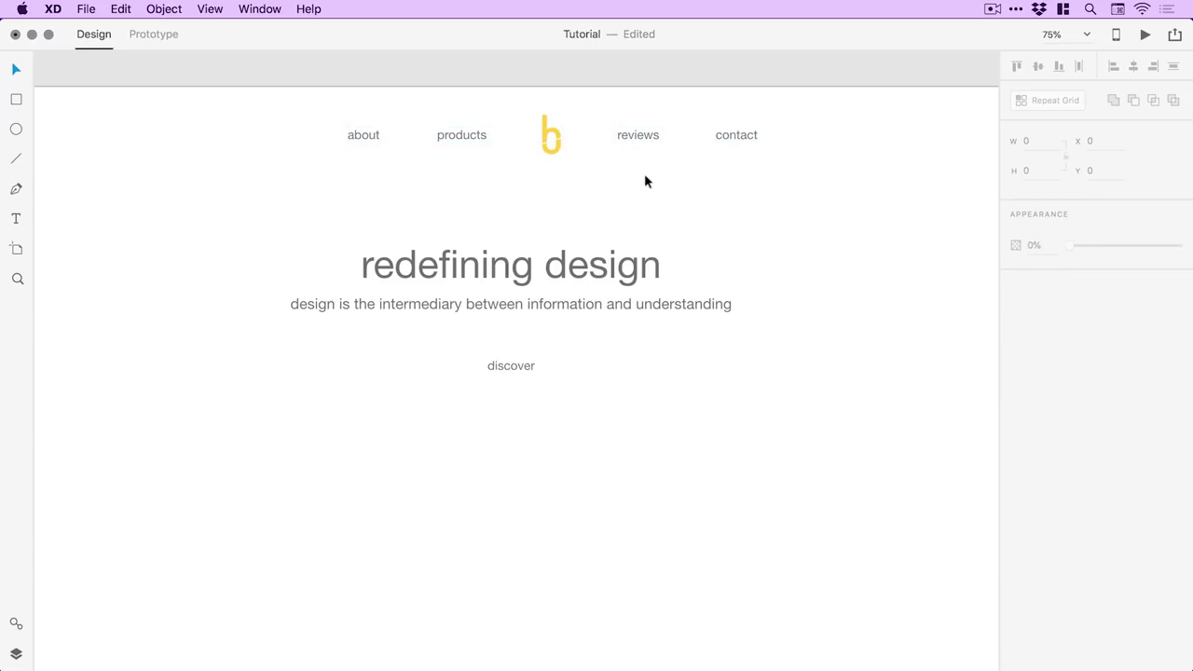
{"action": "left_click_drag", "start_coordinate": [630, 178], "coordinate": [768, 118]}
{"action": "key", "text": "Left"}
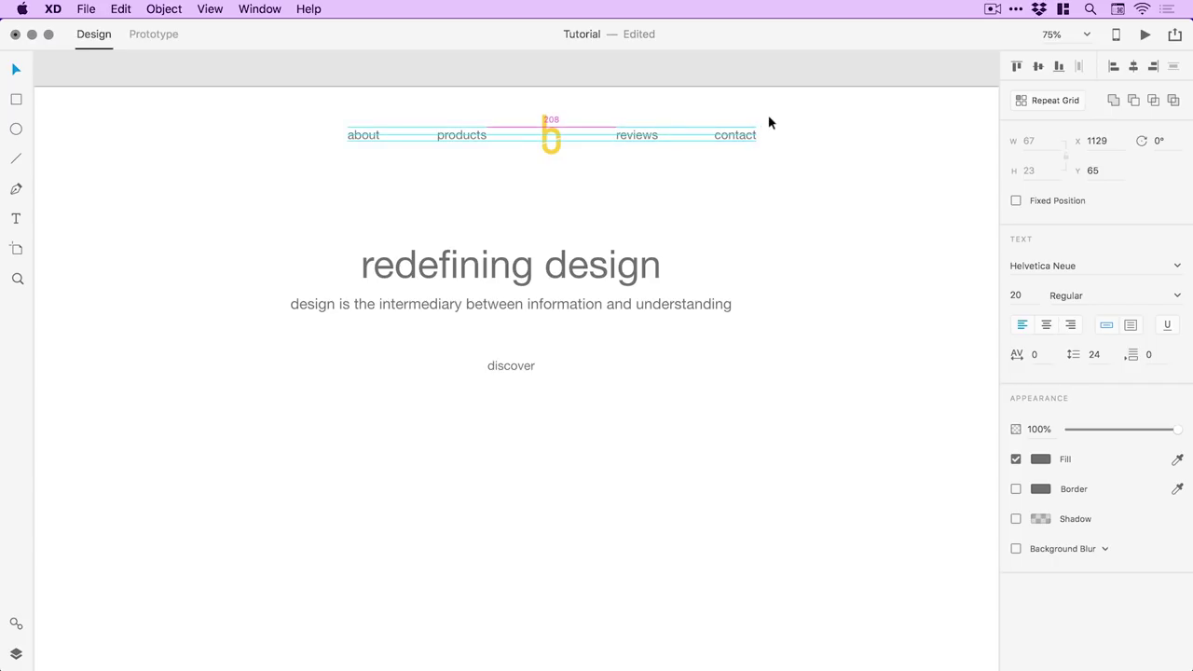
{"action": "left_click", "coordinate": [442, 173]}
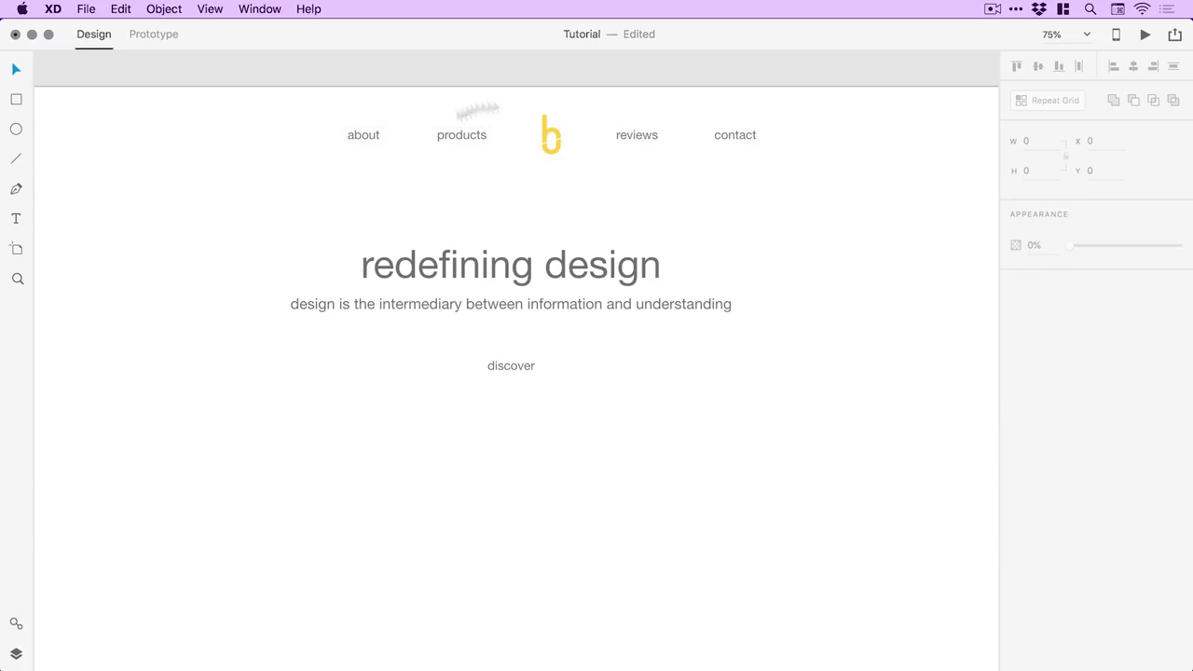
Step: Group the four navigation texts together with the logo
{"action": "left_click_drag", "start_coordinate": [322, 111], "coordinate": [758, 159]}
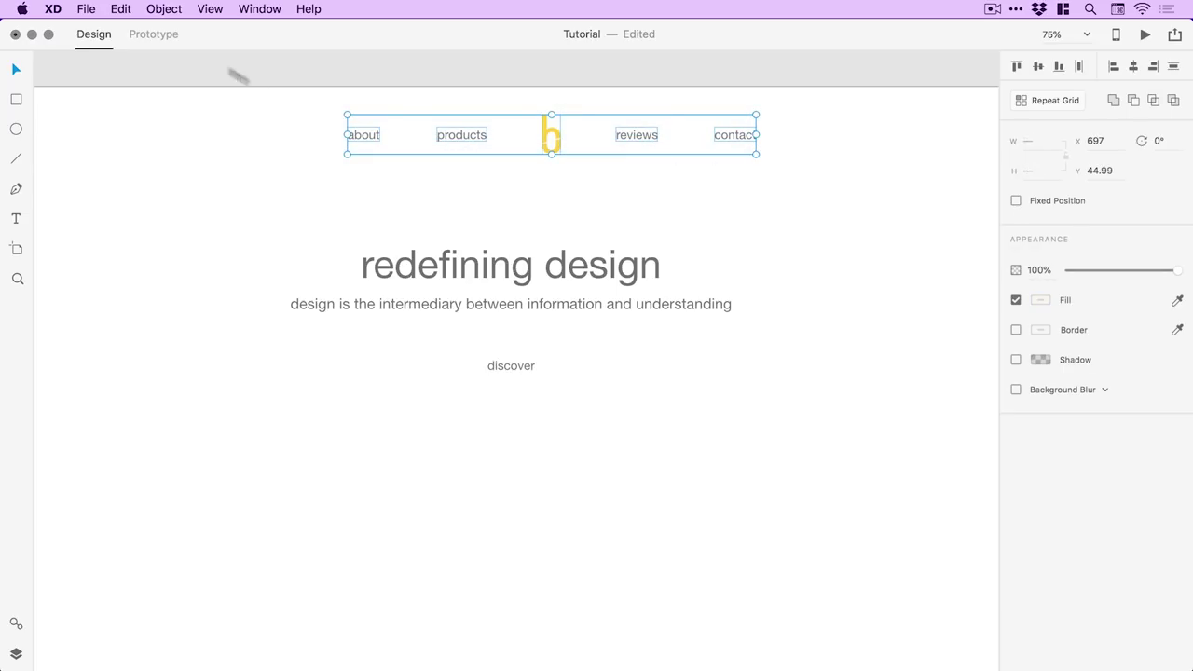
{"action": "left_click", "coordinate": [163, 9]}
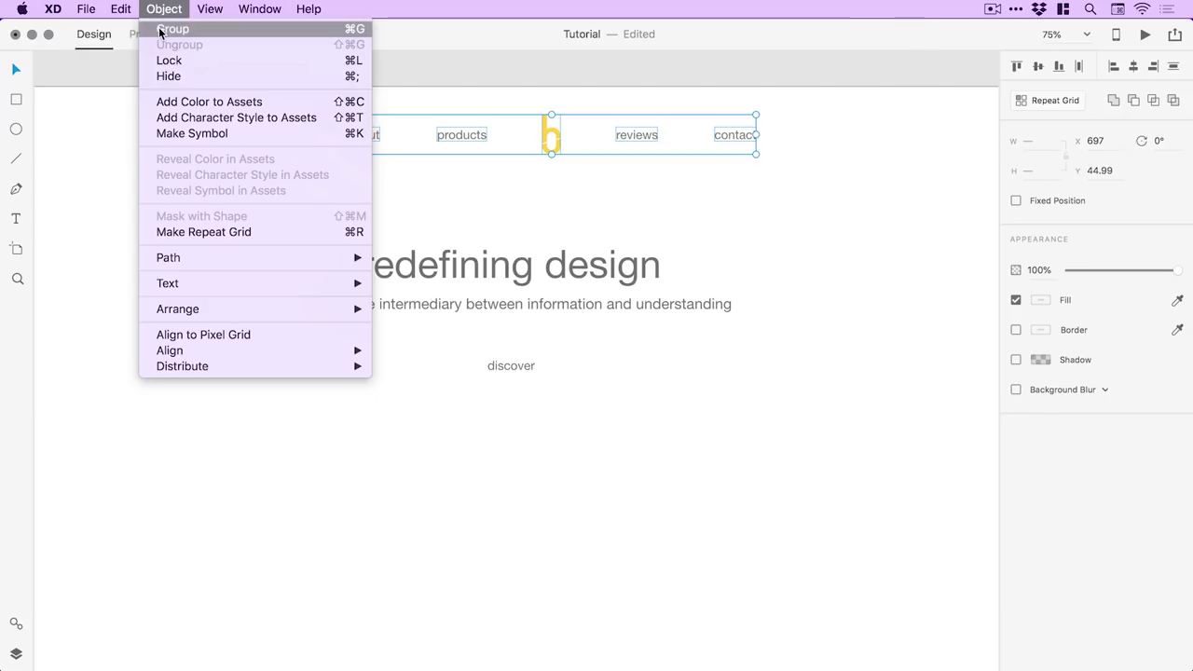
{"action": "left_click", "coordinate": [160, 28]}
Step: Align the navigation group to the artboard's horizontal centre and save the document
{"action": "left_click_drag", "start_coordinate": [548, 133], "coordinate": [545, 128]}
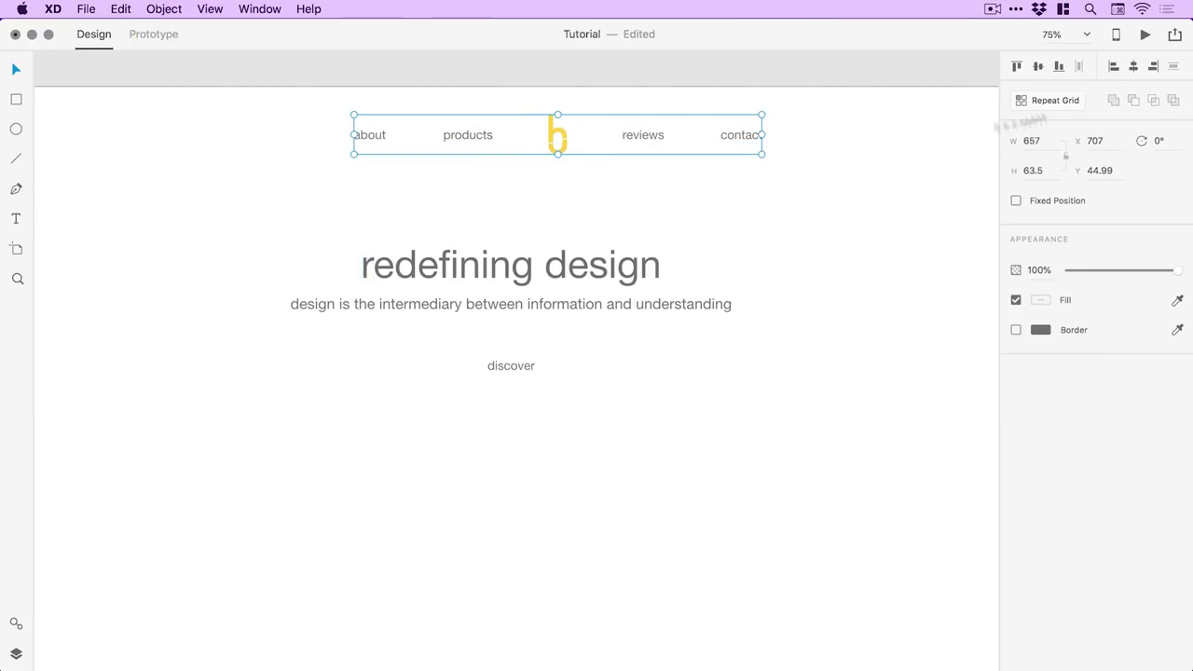
{"action": "left_click", "coordinate": [1134, 67]}
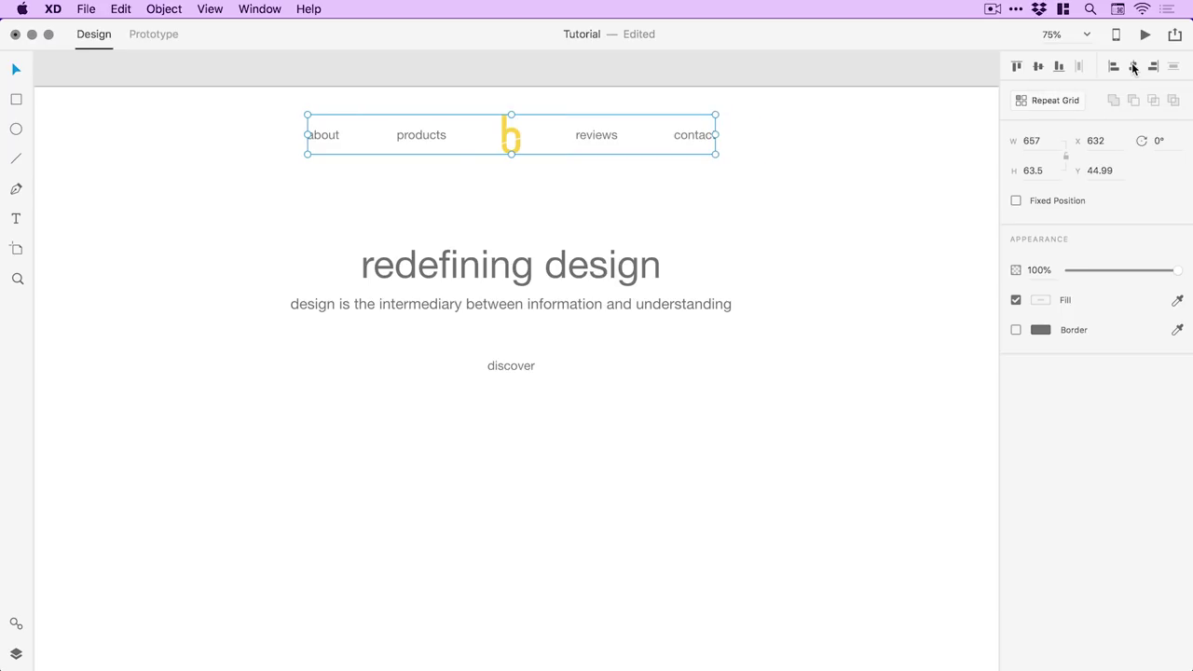
{"action": "left_click", "coordinate": [389, 494]}
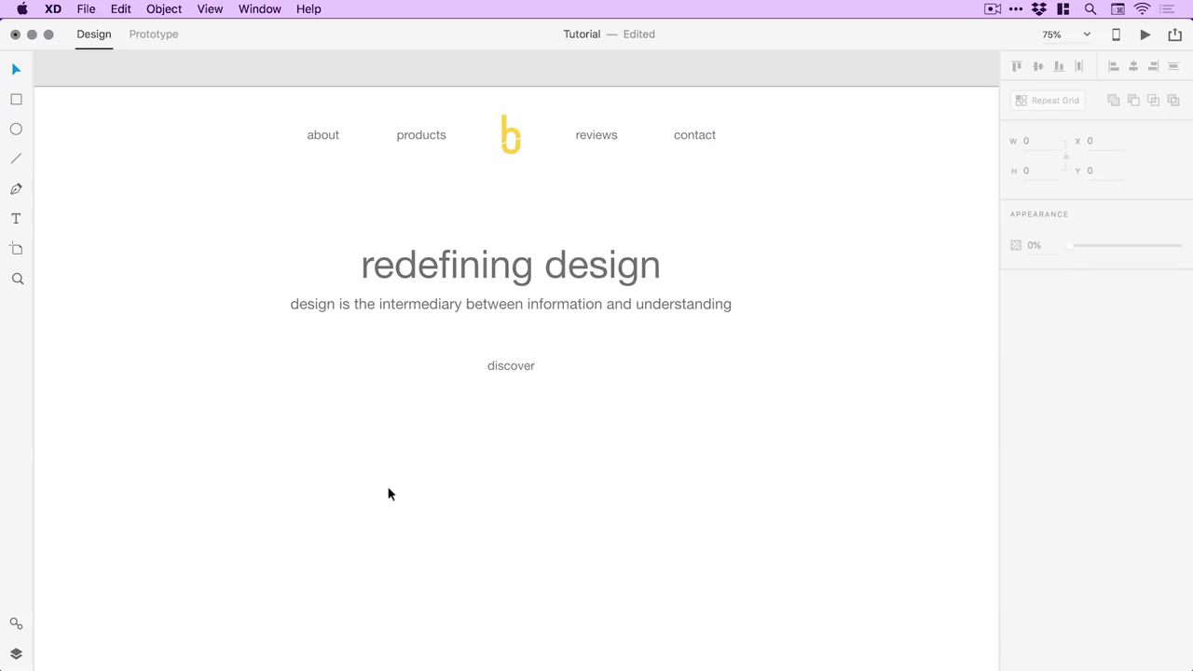
{"action": "key", "text": "super+s"}
Step: Draw a rectangle about 134 × 57 over the "discover" text, with a mid-grey fill and no border
{"action": "left_click", "coordinate": [16, 100]}
{"action": "left_click_drag", "start_coordinate": [468, 352], "coordinate": [554, 386]}
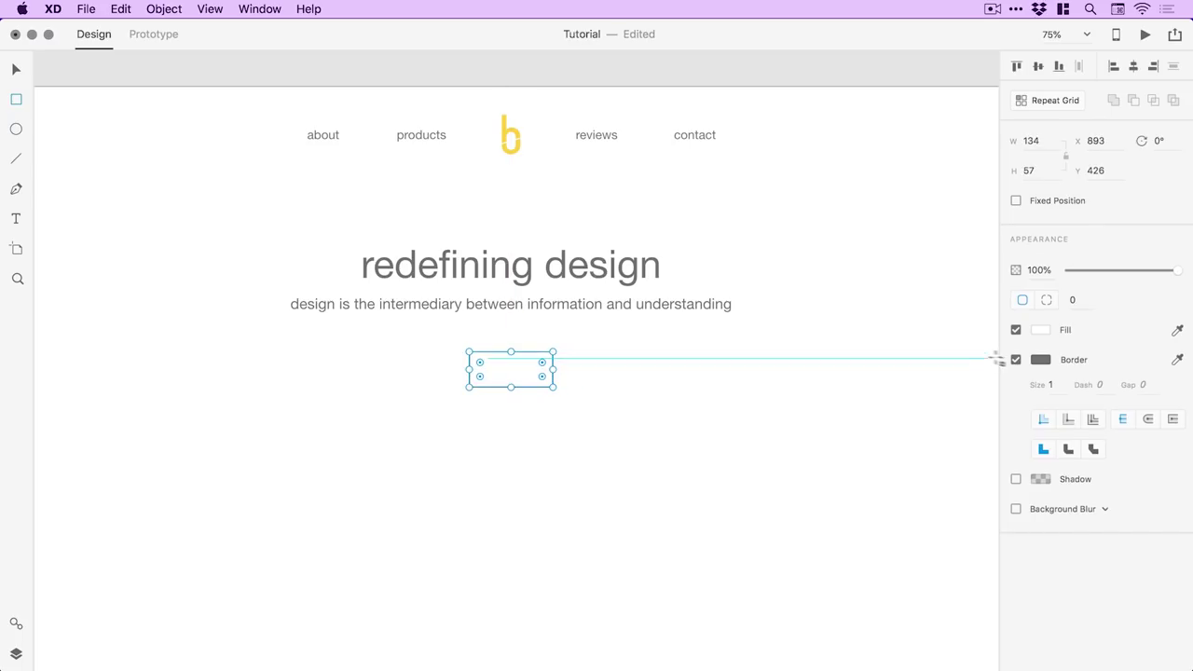
{"action": "left_click", "coordinate": [1040, 330]}
{"action": "left_click_drag", "start_coordinate": [968, 334], "coordinate": [819, 308]}
{"action": "left_click", "coordinate": [15, 72]}
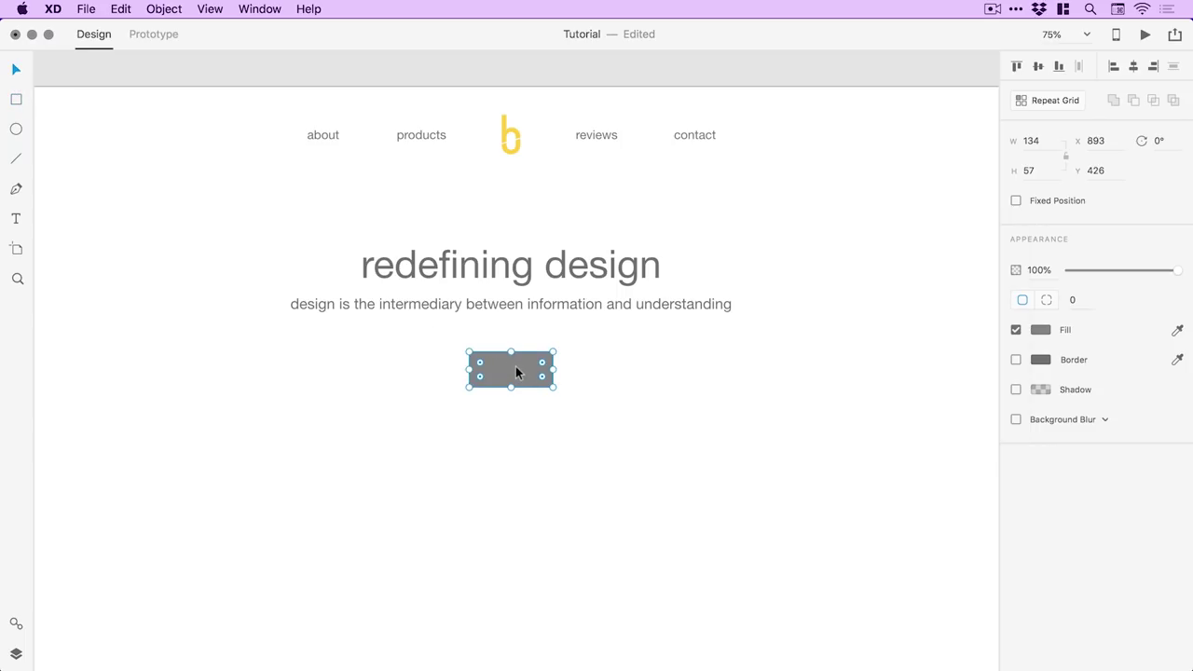
Step: Send the grey rectangle behind the "discover" text by arranging it to the back
{"action": "left_click", "coordinate": [165, 9]}
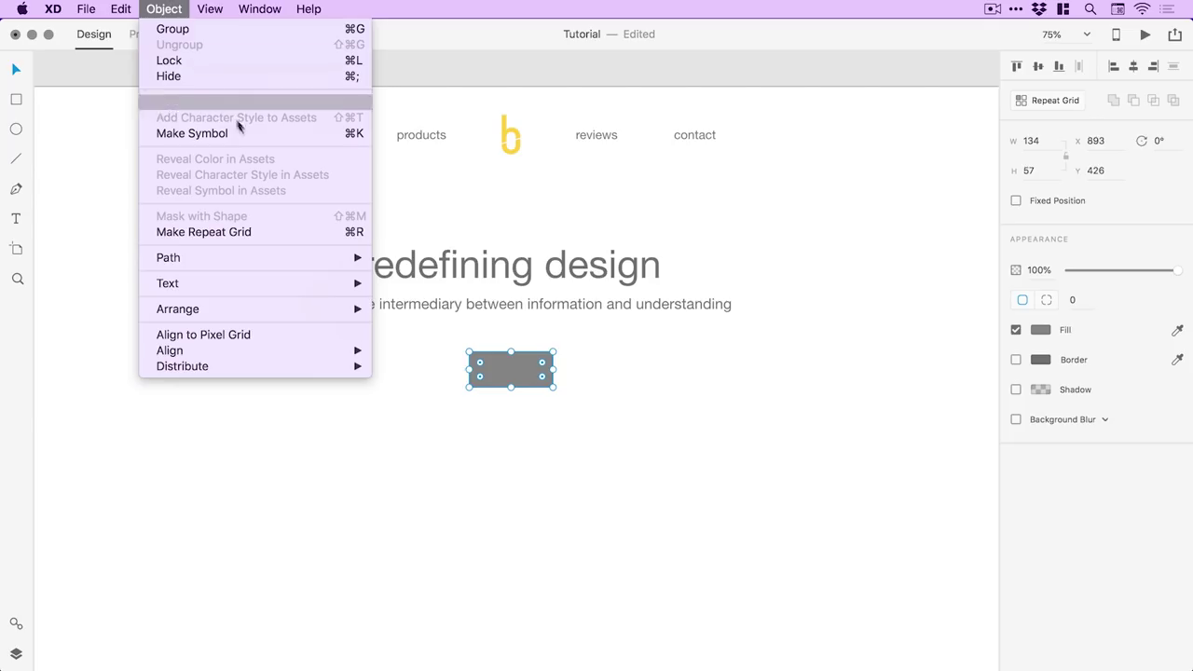
{"action": "mouse_move", "coordinate": [354, 308]}
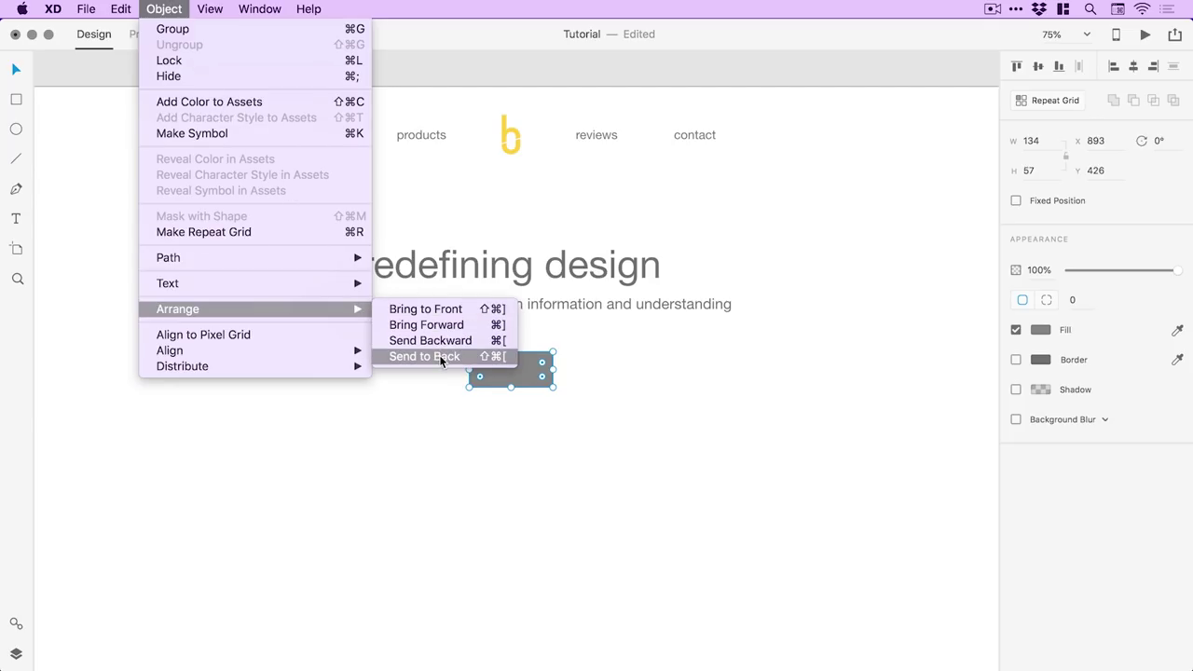
{"action": "left_click", "coordinate": [439, 356]}
Step: Change the "discover" text's fill colour to white
{"action": "left_click", "coordinate": [517, 372]}
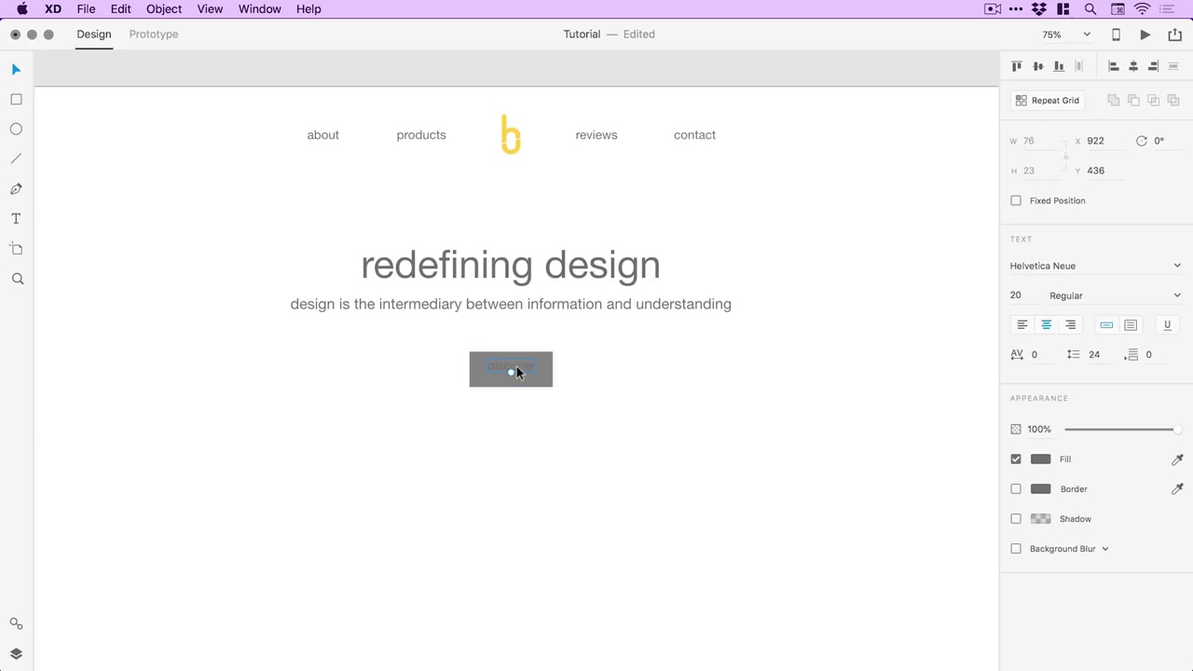
{"action": "left_click", "coordinate": [1041, 459]}
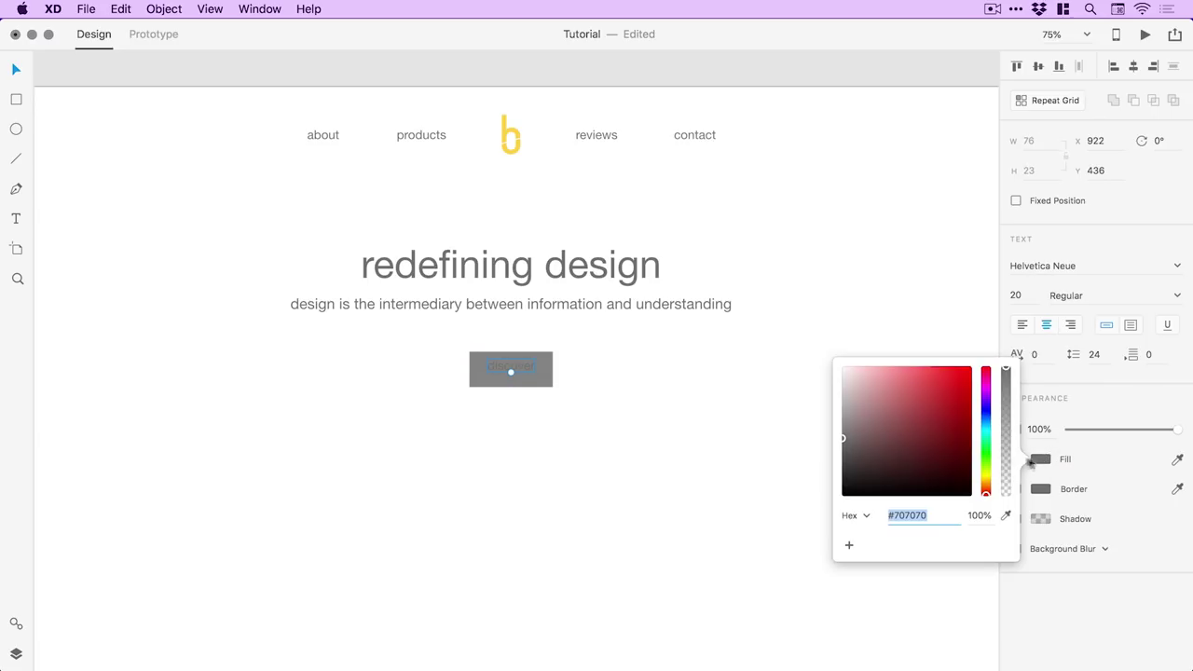
{"action": "left_click_drag", "start_coordinate": [935, 430], "coordinate": [793, 333]}
{"action": "left_click", "coordinate": [863, 277]}
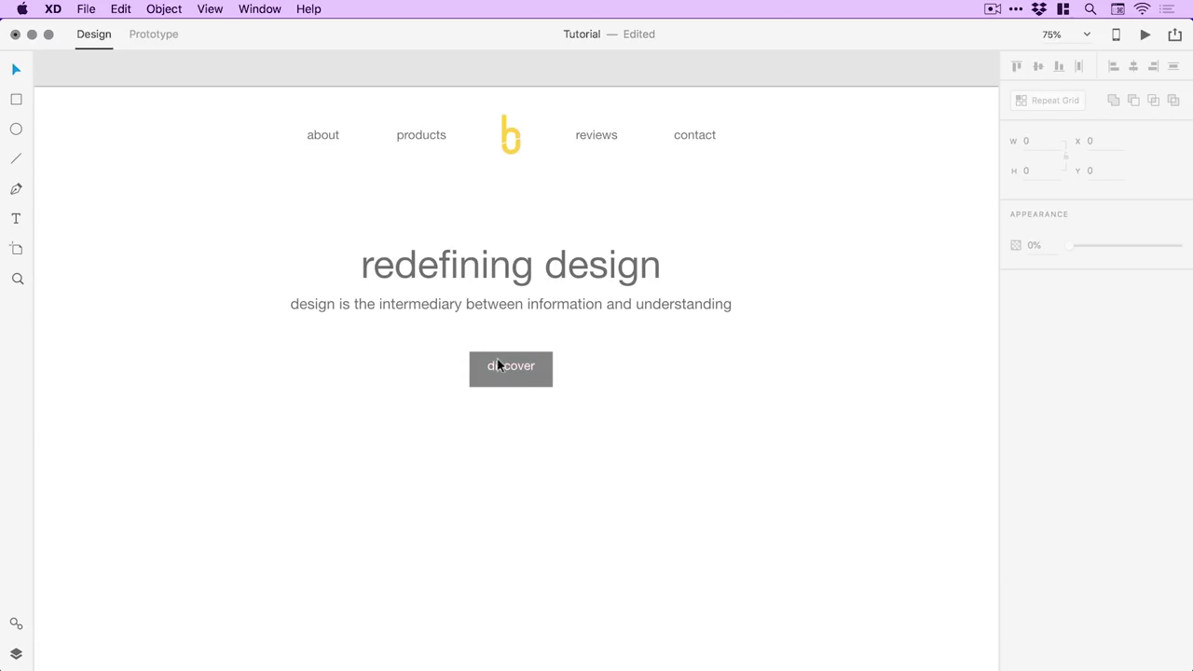
Step: Centre the "discover" text vertically in its rectangle and move both together up below the tagline, to Y 398
{"action": "left_click", "coordinate": [520, 369]}
{"action": "left_click_drag", "start_coordinate": [521, 366], "coordinate": [522, 372]}
{"action": "left_click_drag", "start_coordinate": [596, 410], "coordinate": [494, 362]}
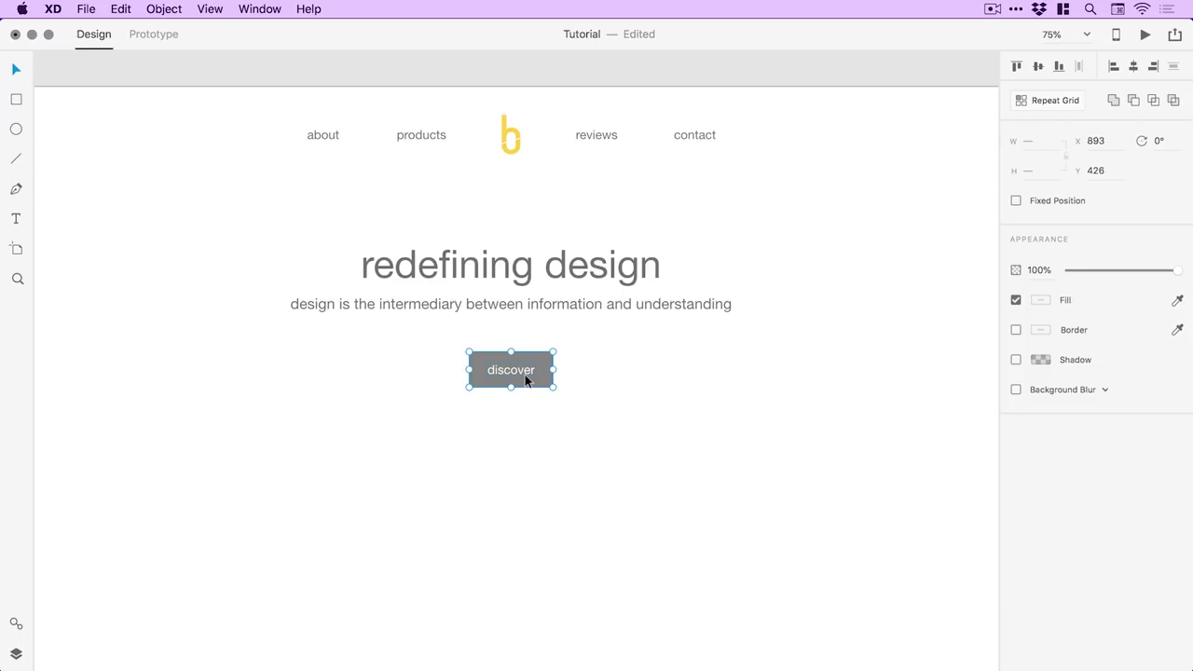
{"action": "mouse_move", "coordinate": [527, 375]}
{"action": "left_mouse_down"}
{"action": "mouse_move", "coordinate": [526, 350]}
{"action": "mouse_move", "coordinate": [517, 357]}
{"action": "left_mouse_up"}
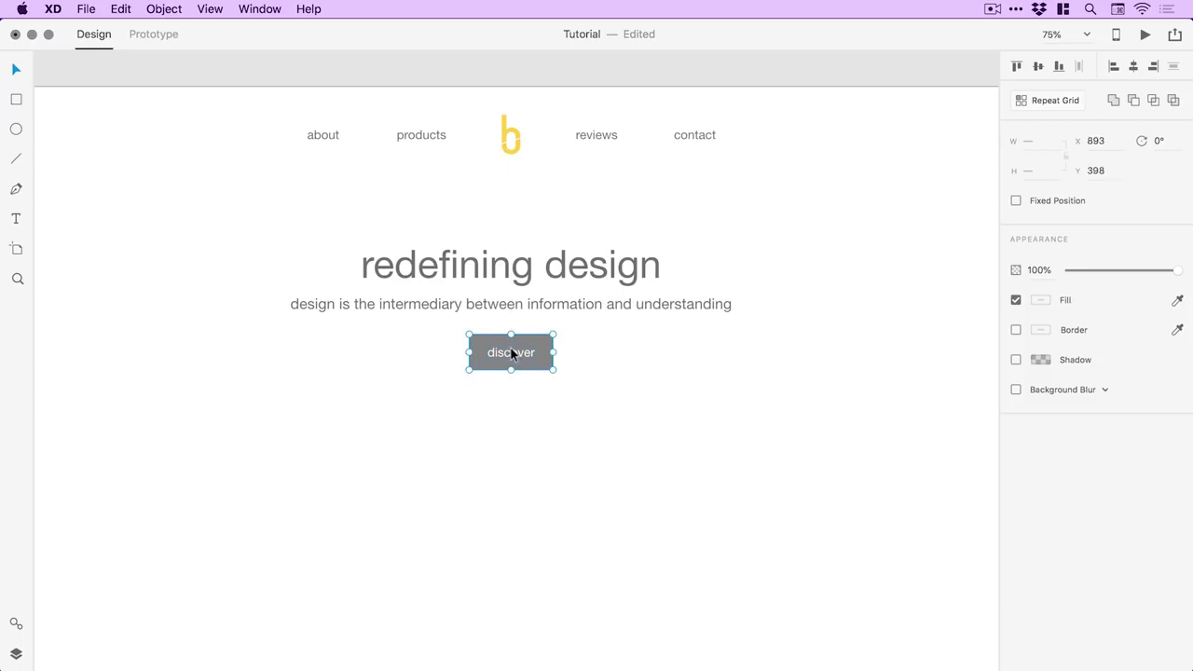
{"action": "left_click", "coordinate": [602, 367]}
Step: Save the document with the finished "discover" button
{"action": "left_click_drag", "start_coordinate": [600, 402], "coordinate": [620, 365]}
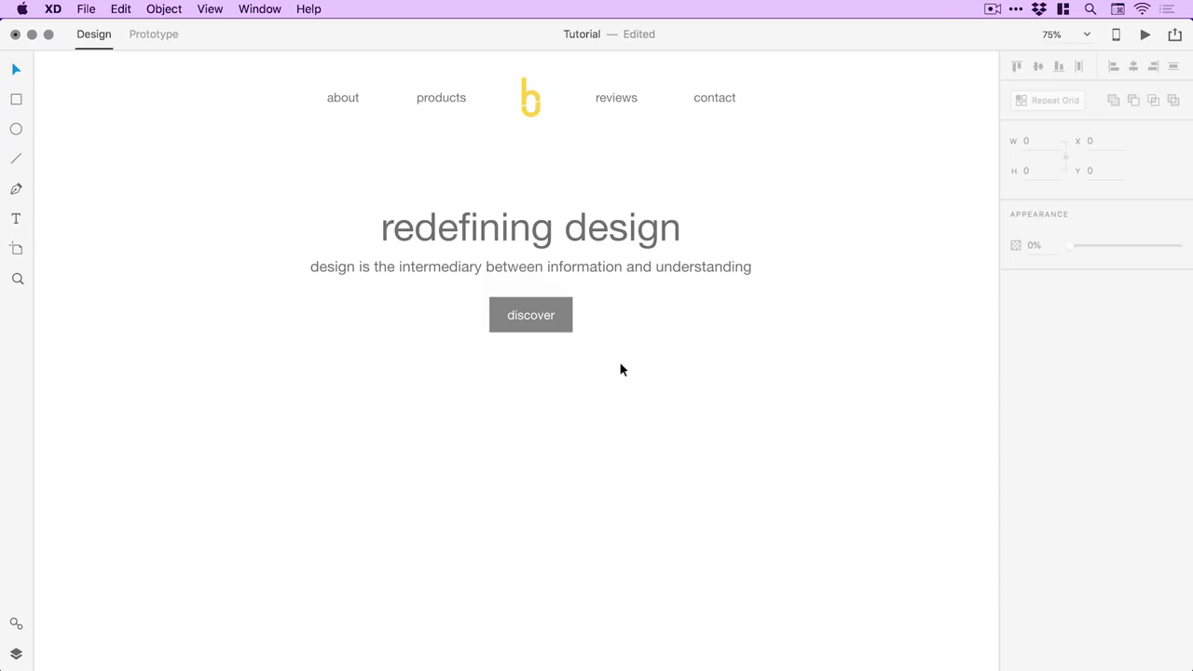
{"action": "key", "text": "super+minus"}
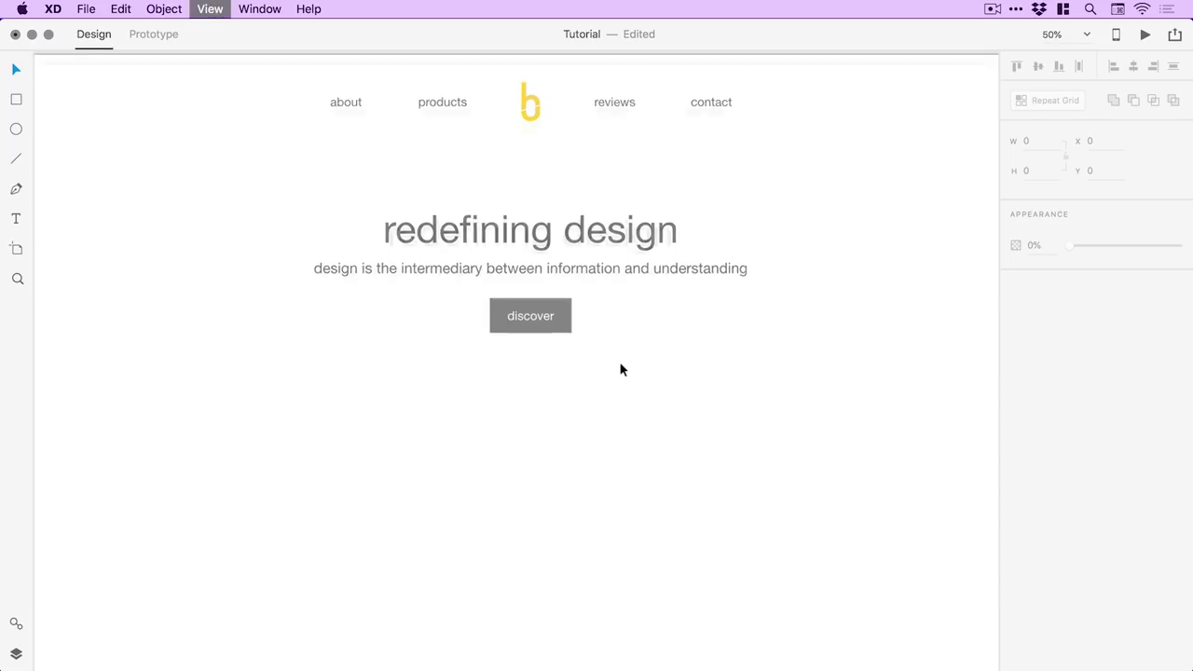
{"action": "key", "text": "super+s"}
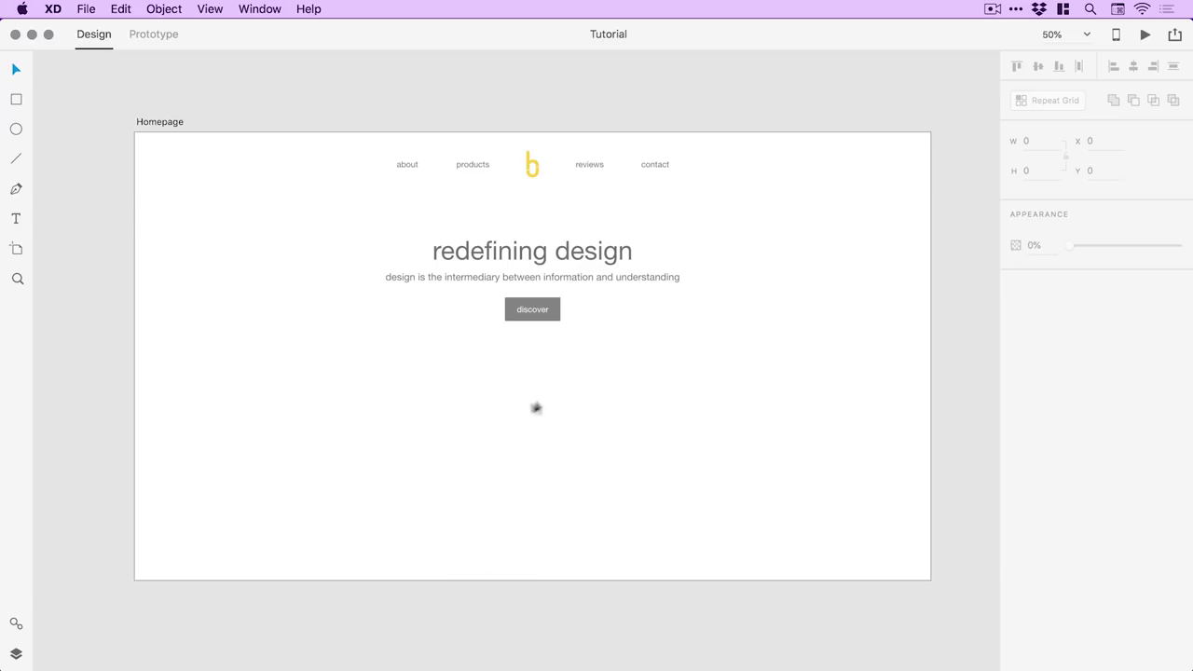
Step: Switch to Finder to look at the preview of Photo.jpg, and return to Adobe XD
{"action": "key", "text": "super+Tab"}
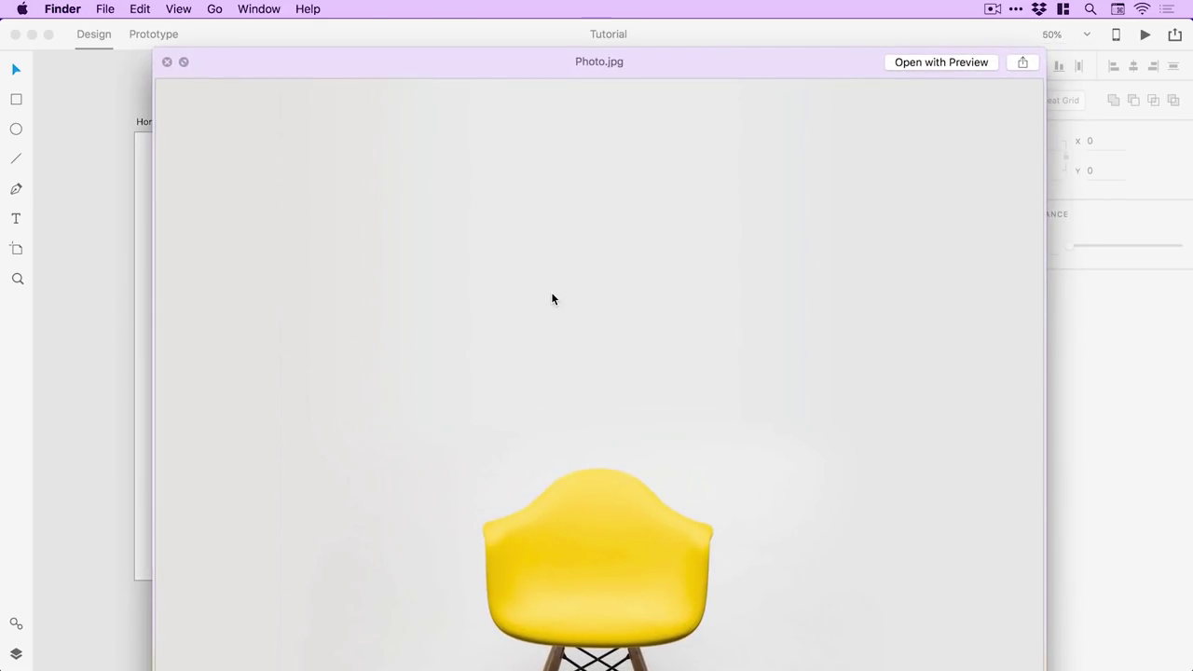
{"action": "key", "text": "space"}
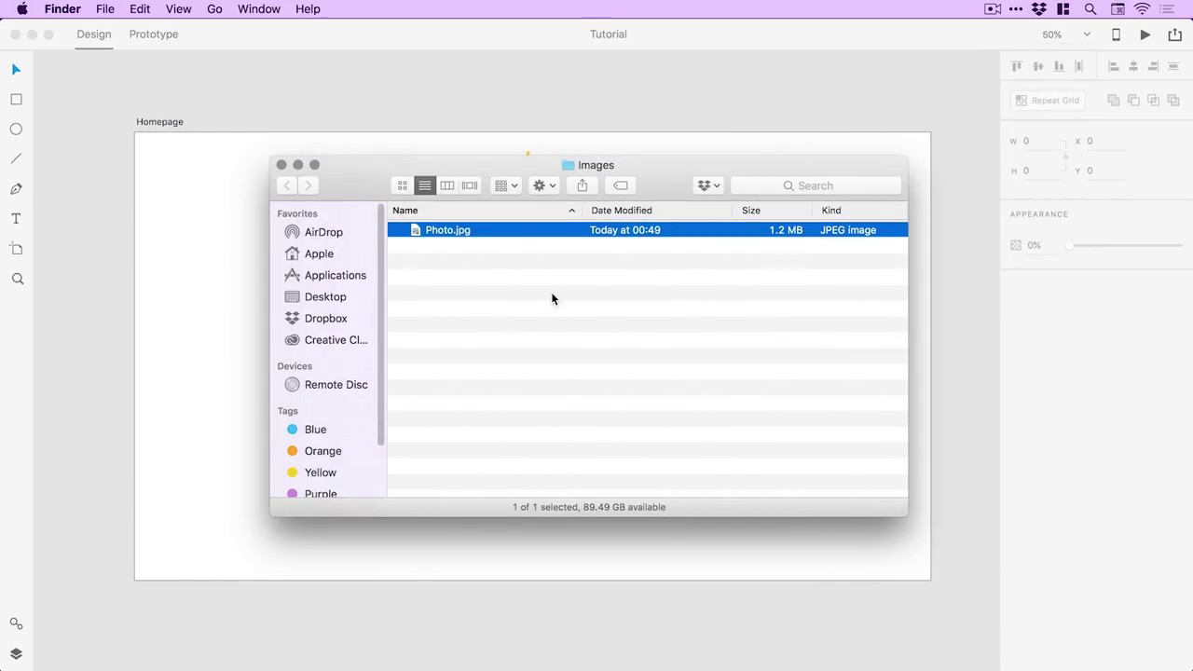
{"action": "key", "text": "super+Tab"}
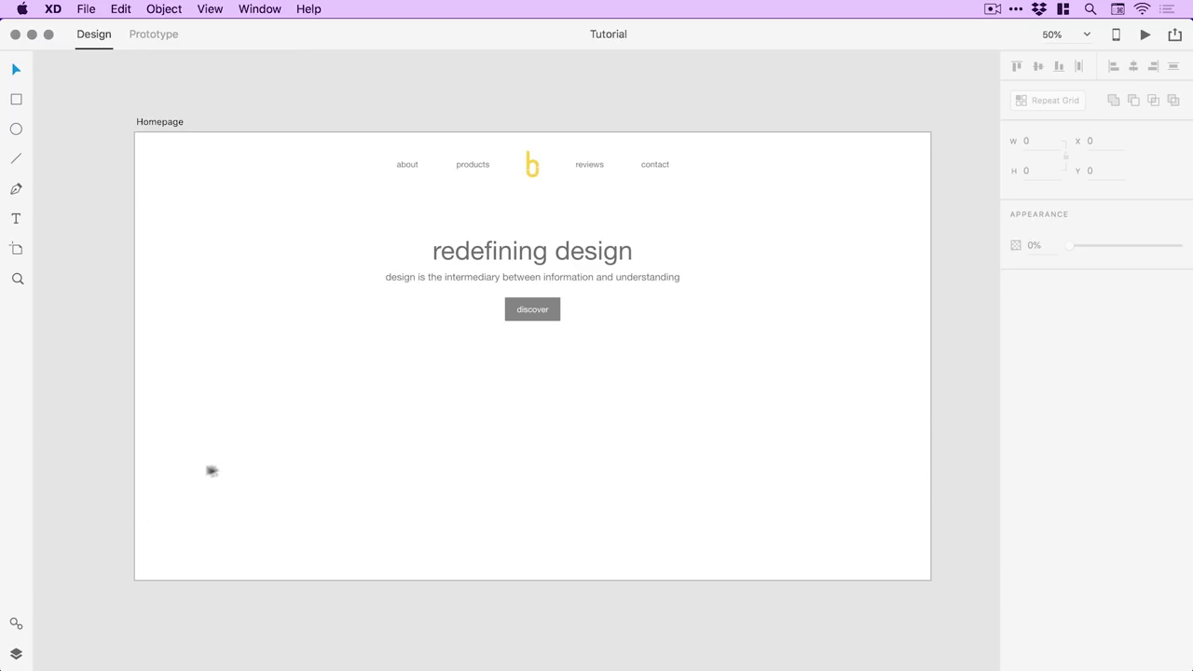
Step: Draw a closed Pen path along the artboard's upper corners, with side points at about Y 824 and a lower centre point at about X 948, Y 974
{"action": "left_click", "coordinate": [15, 191]}
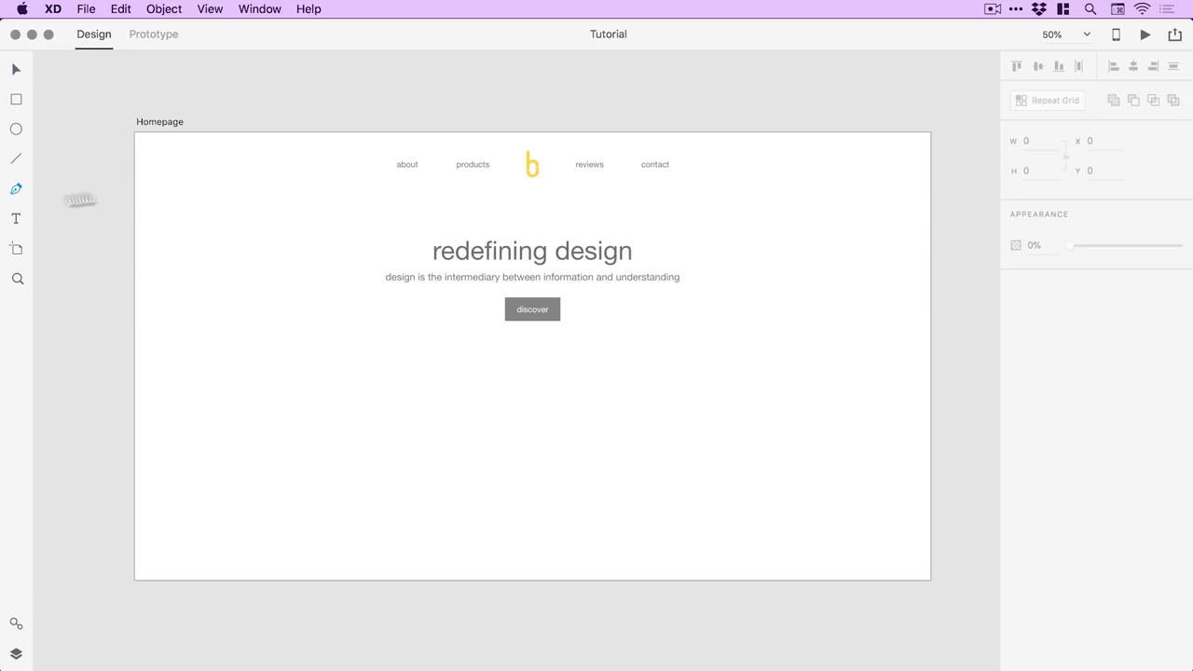
{"action": "left_click", "coordinate": [135, 133]}
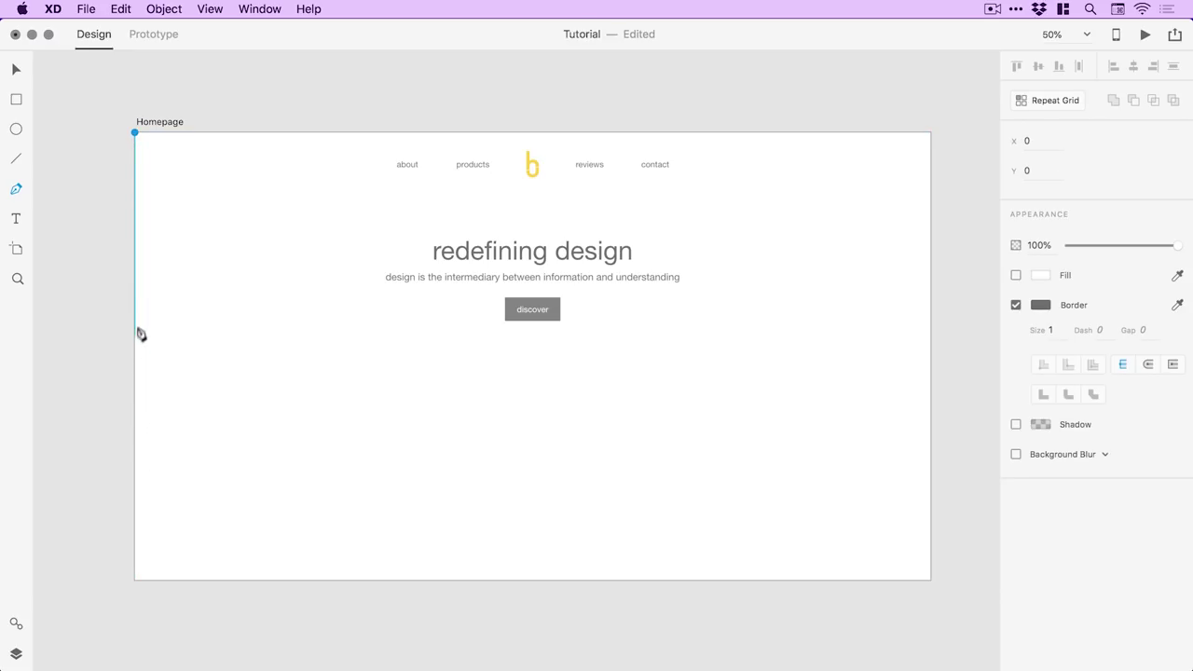
{"action": "left_click_drag", "start_coordinate": [136, 370], "coordinate": [135, 417]}
{"action": "key", "text": "ctrl+z"}
{"action": "left_click", "coordinate": [134, 475]}
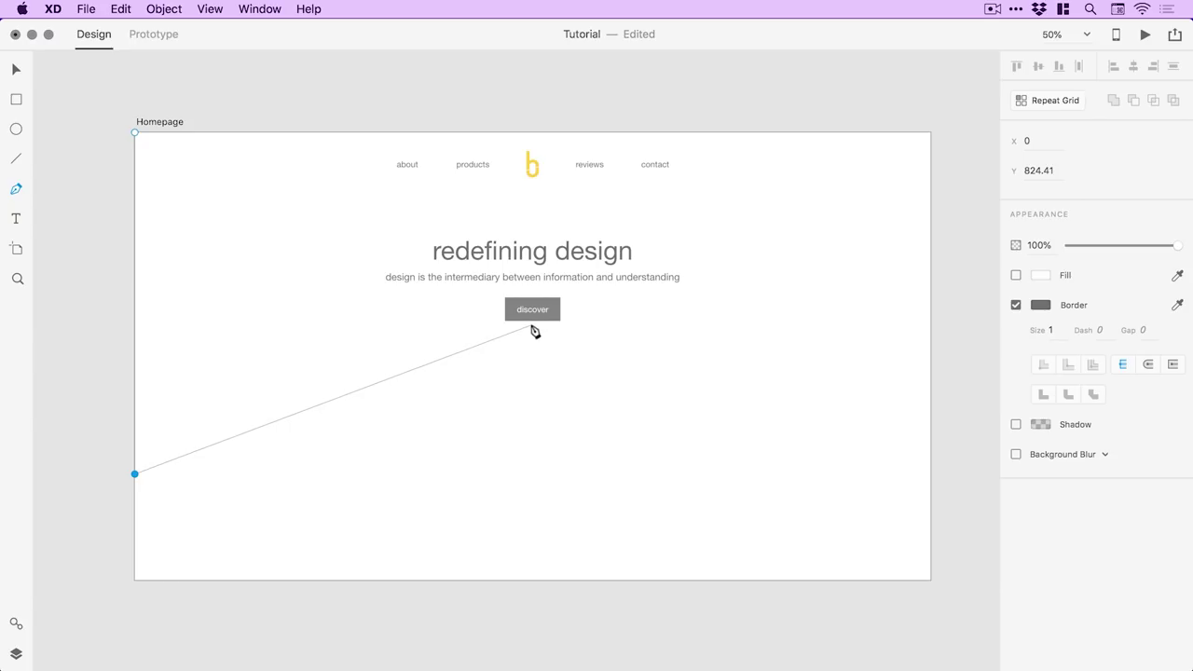
{"action": "left_click", "coordinate": [527, 536]}
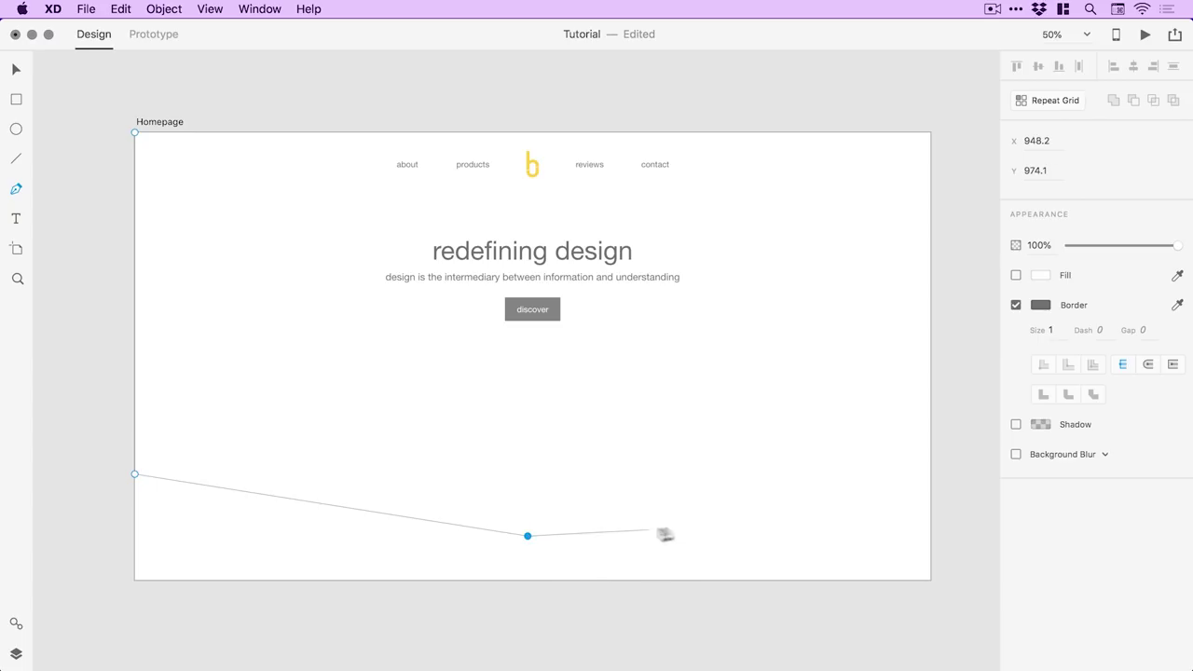
{"action": "left_click", "coordinate": [932, 476]}
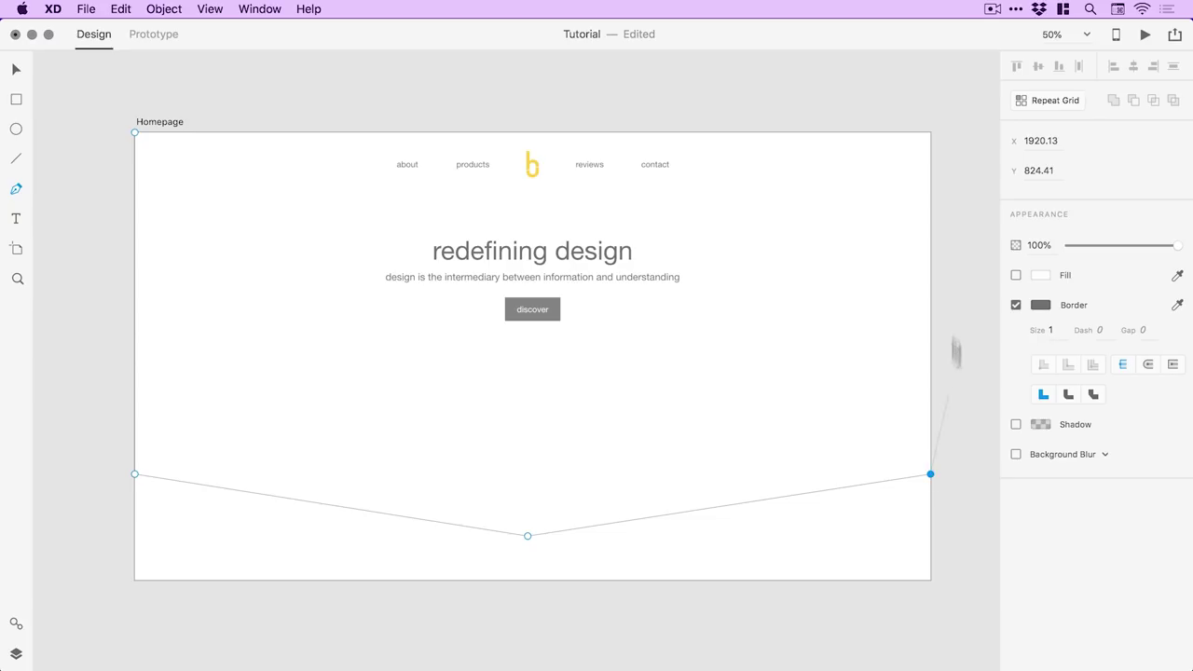
{"action": "left_click", "coordinate": [932, 133]}
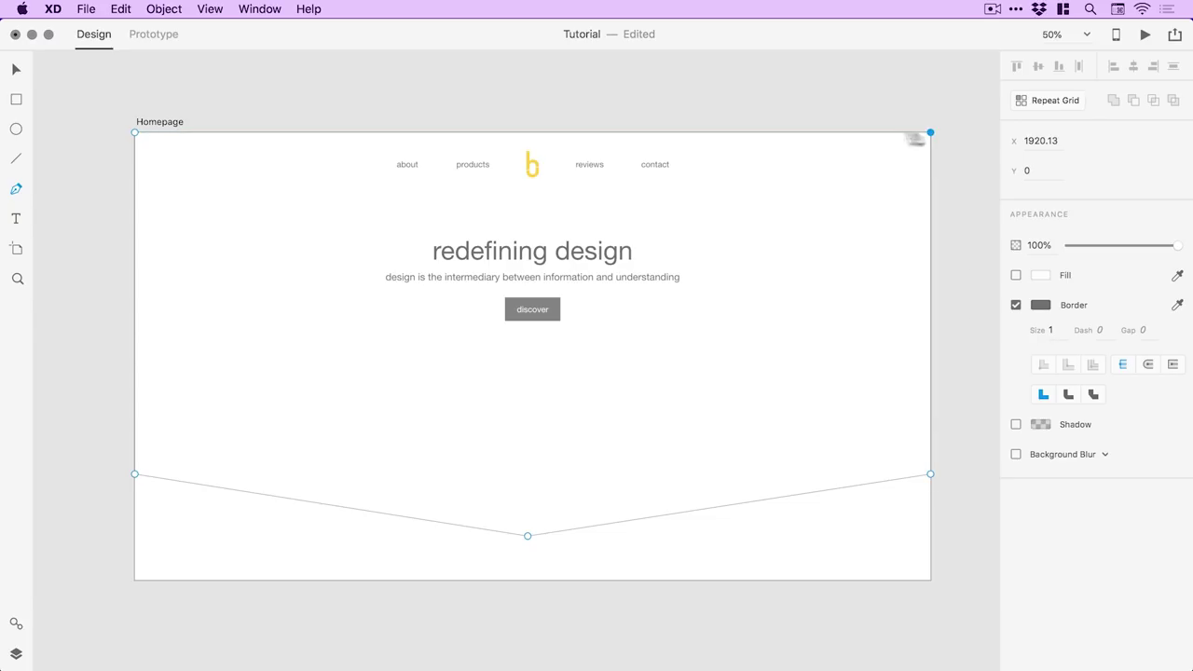
{"action": "left_click", "coordinate": [135, 132]}
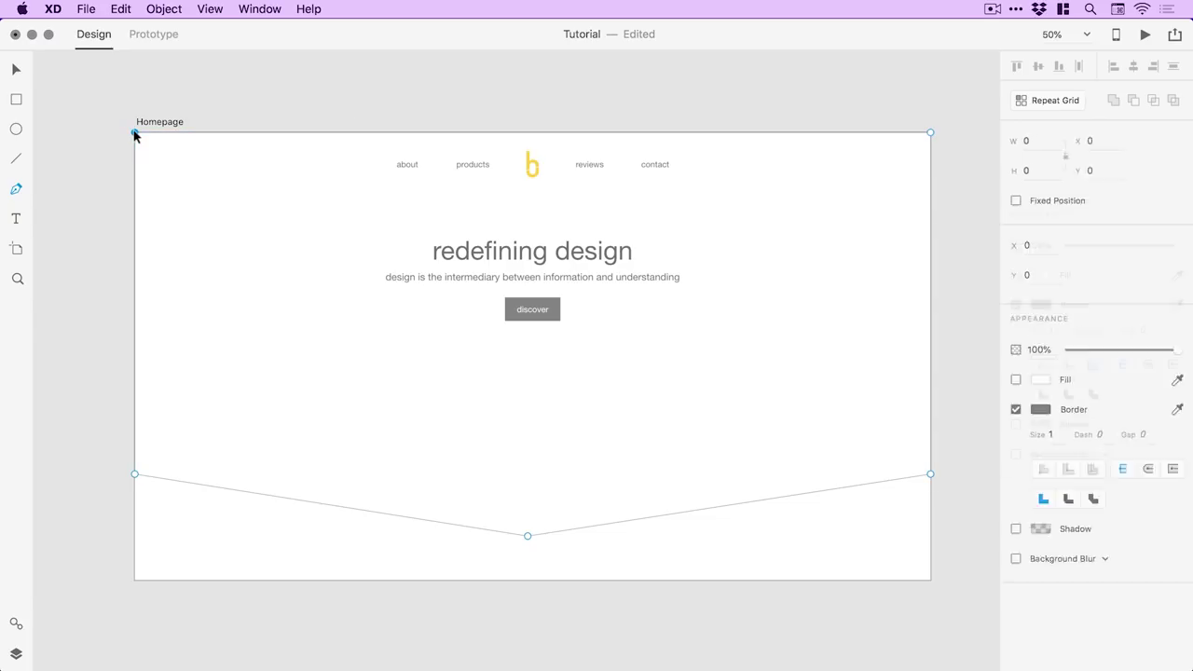
{"action": "key", "text": "Escape"}
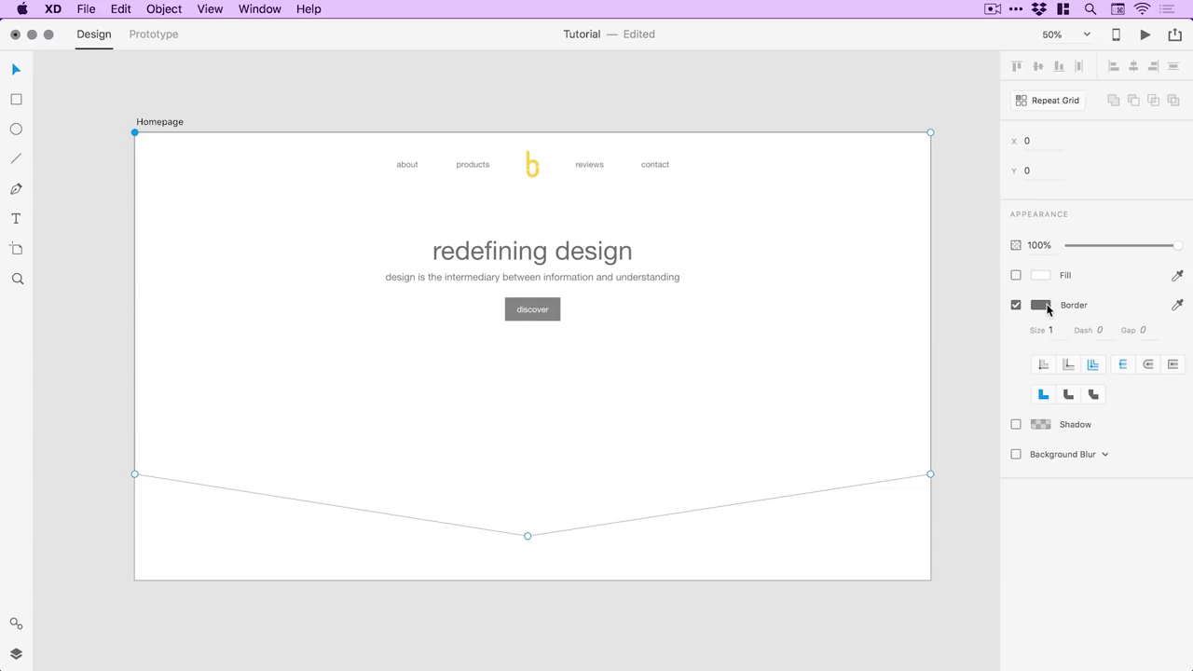
Step: Remove the pointed background shape's border and give it a light grey #F0F0F0 fill
{"action": "left_click", "coordinate": [1017, 304]}
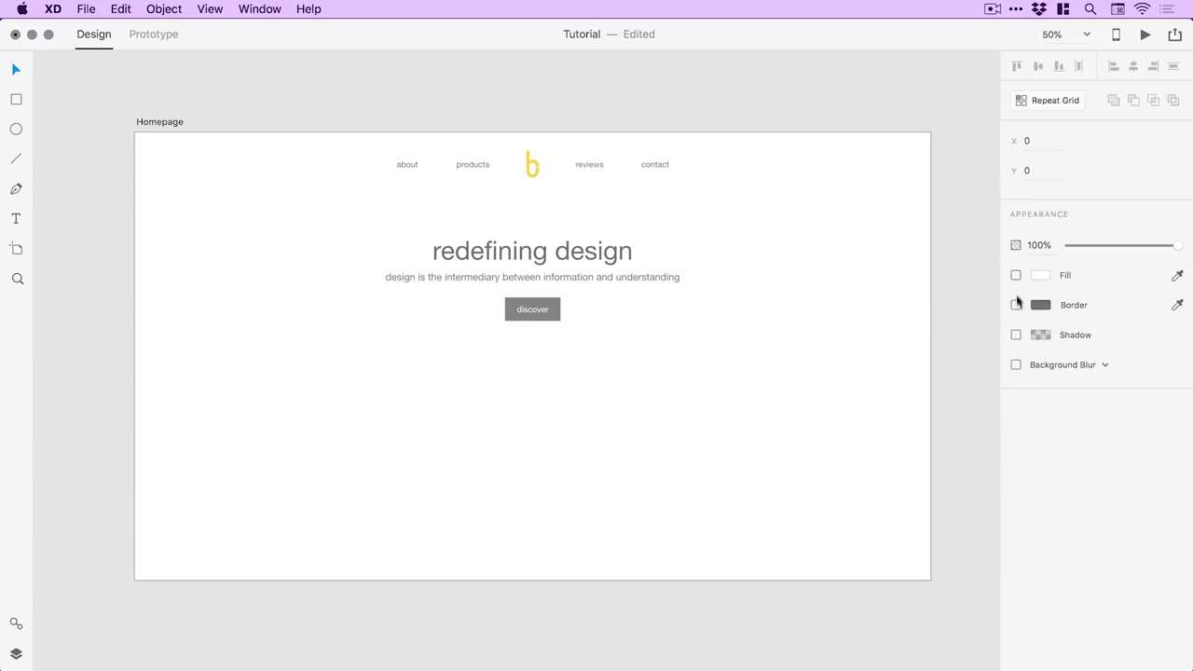
{"action": "left_click", "coordinate": [1016, 276]}
{"action": "left_click", "coordinate": [1040, 275]}
{"action": "left_click_drag", "start_coordinate": [863, 238], "coordinate": [818, 200]}
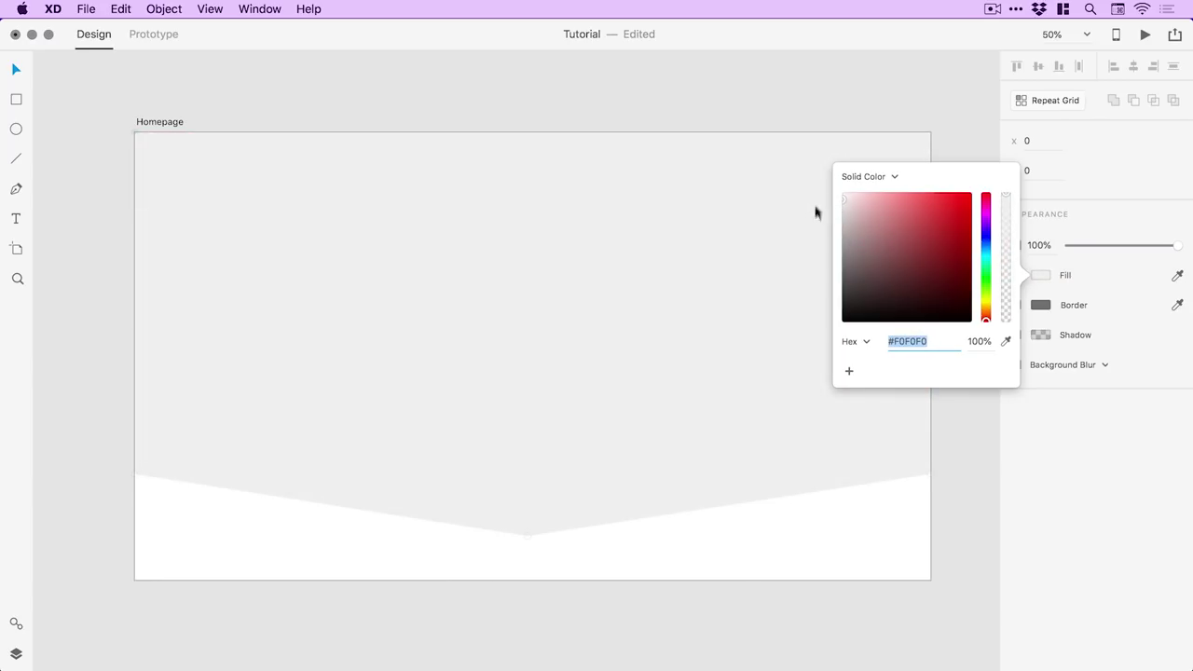
{"action": "left_click", "coordinate": [760, 313]}
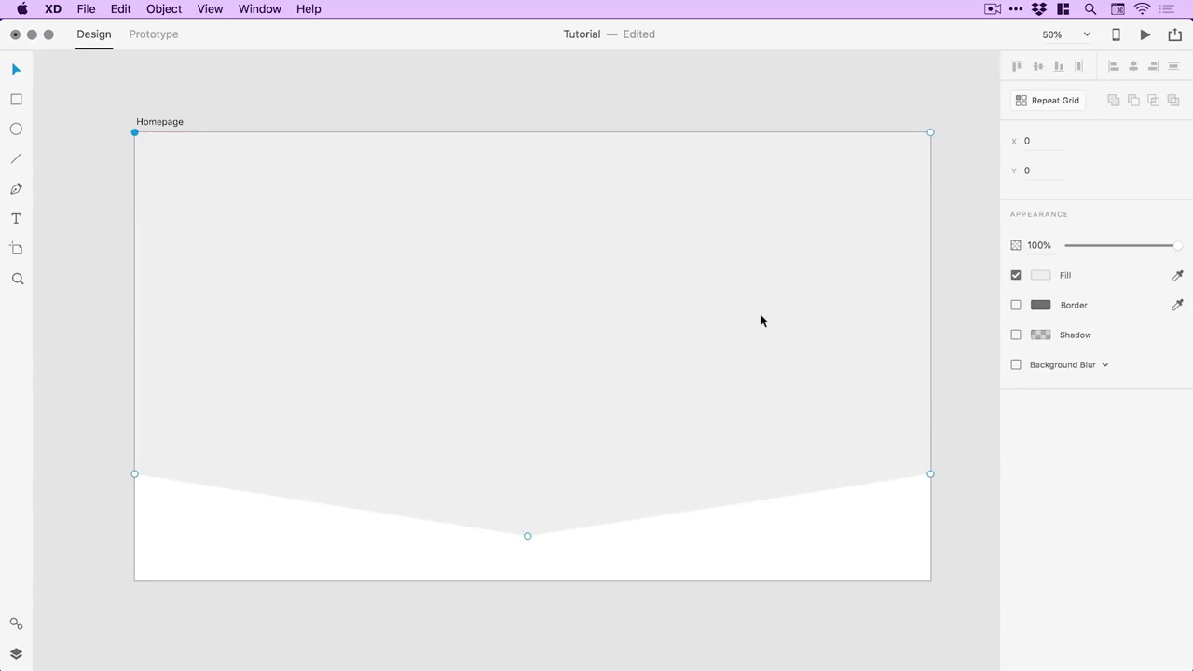
Step: Send the light grey background shape to the back, behind the navigation, texts and button, and deselect it
{"action": "left_click", "coordinate": [165, 9]}
{"action": "mouse_move", "coordinate": [354, 310]}
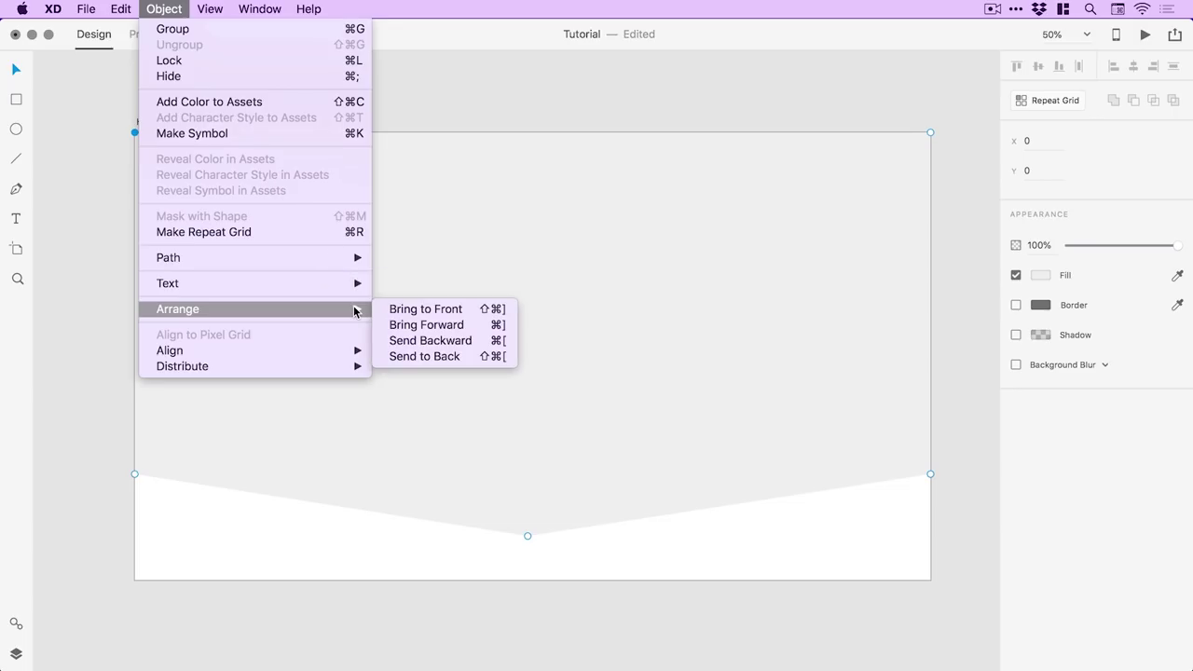
{"action": "left_click", "coordinate": [445, 358]}
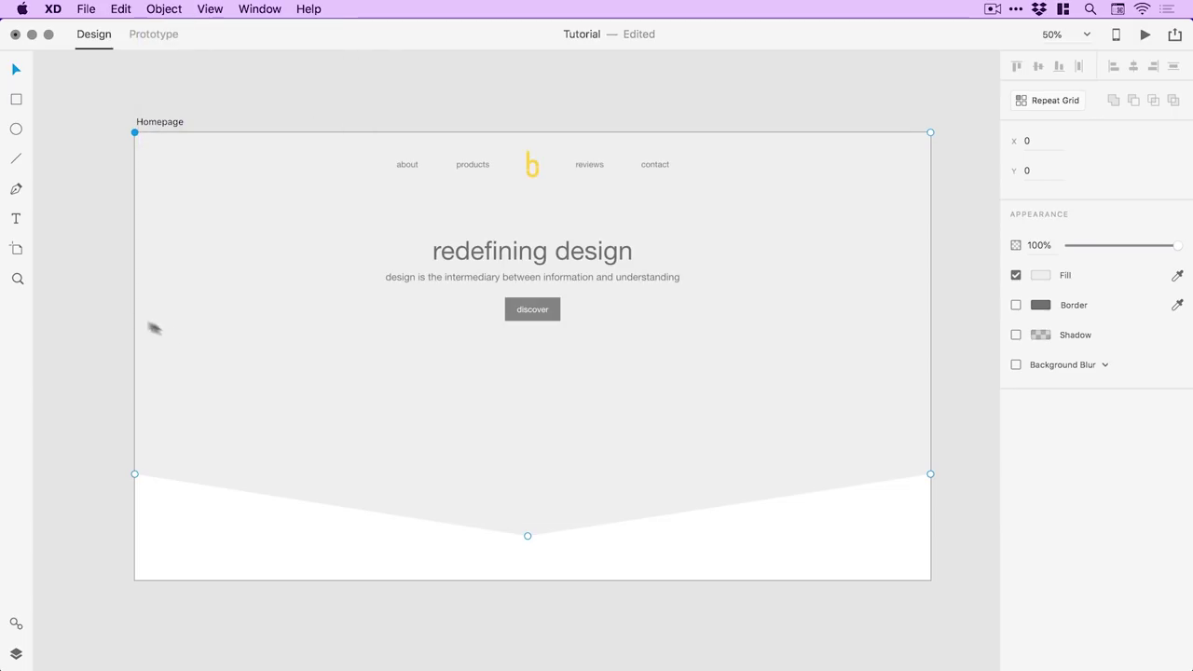
{"action": "left_click", "coordinate": [89, 308]}
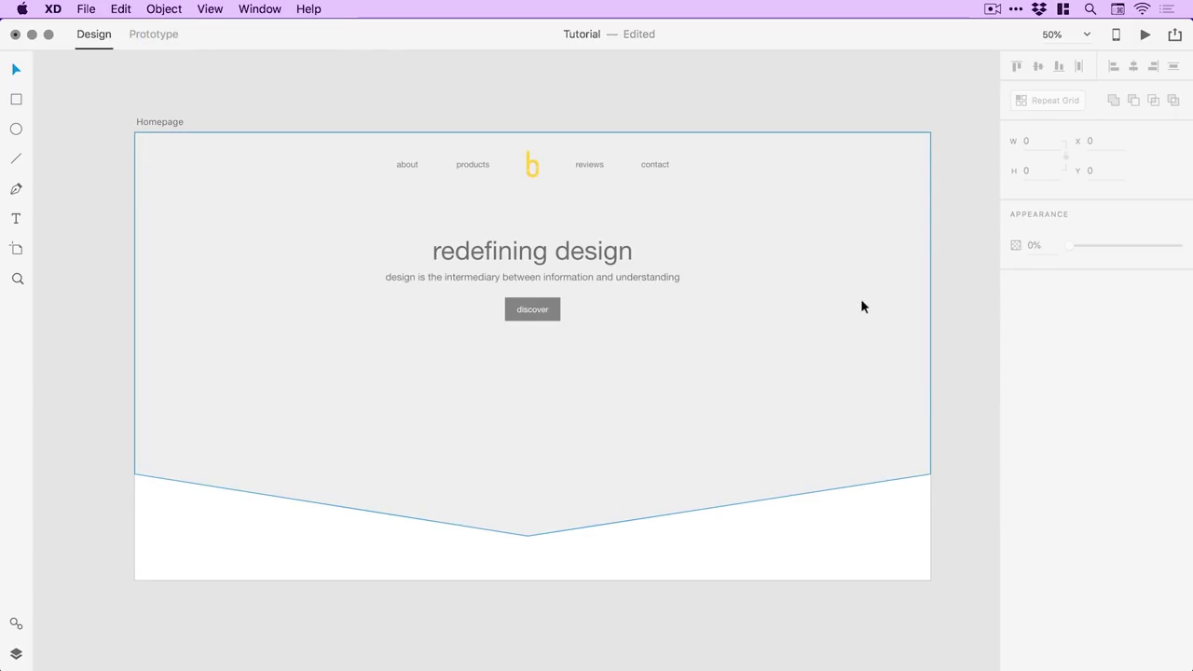
Step: Copy the "about" navigation text and place the copy in the white area under the shape's point, at about X 972, Y 1011
{"action": "left_click", "coordinate": [505, 396]}
{"action": "scroll", "coordinate": [567, 261], "scroll_direction": "up", "scroll_amount": 3}
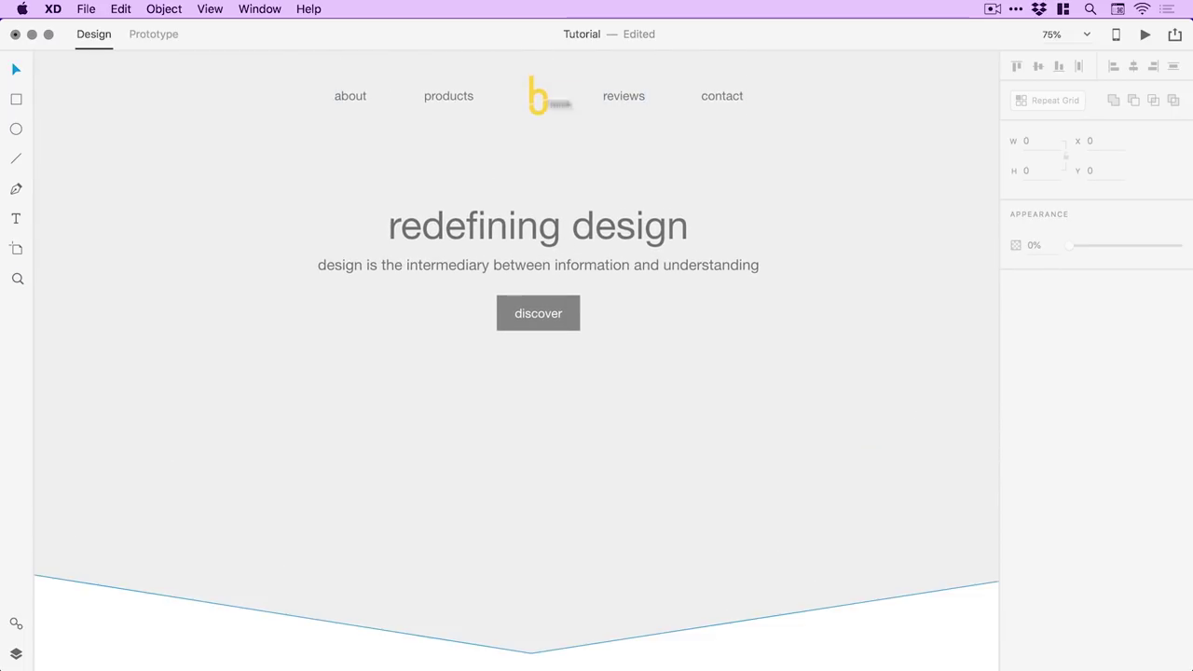
{"action": "double_click", "coordinate": [345, 98]}
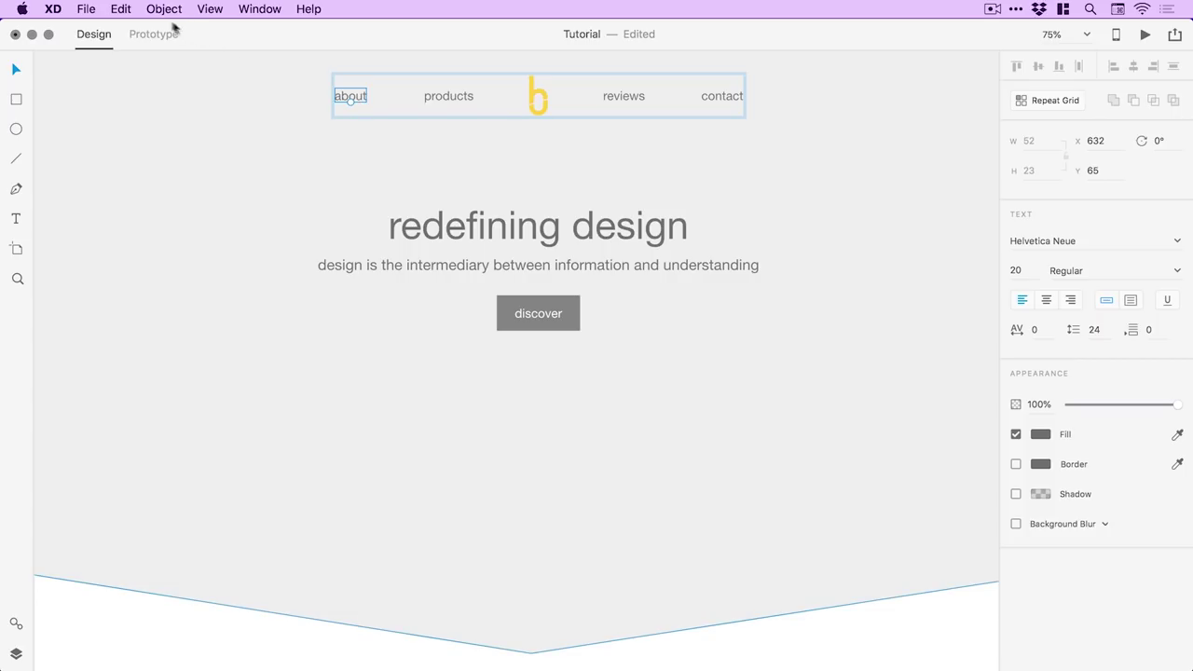
{"action": "left_click", "coordinate": [121, 8]}
{"action": "left_click", "coordinate": [135, 86]}
{"action": "left_click", "coordinate": [283, 165]}
{"action": "scroll", "coordinate": [517, 354], "scroll_direction": "down", "scroll_amount": 2}
{"action": "key", "text": "Escape"}
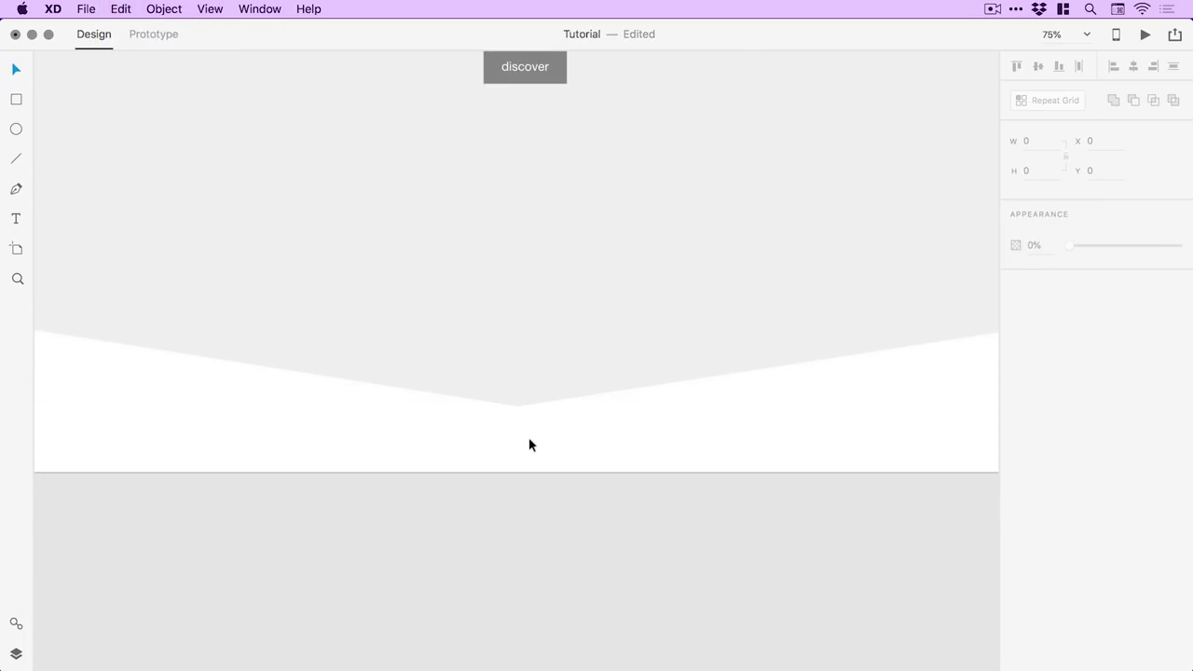
{"action": "left_click", "coordinate": [119, 9]}
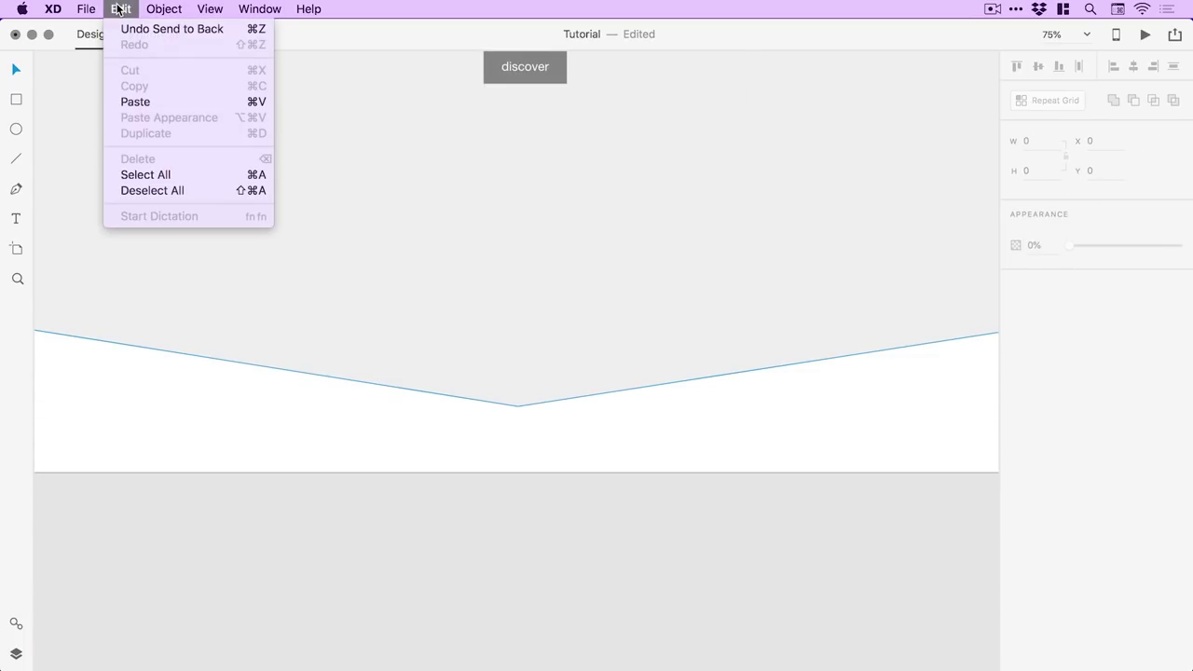
{"action": "left_click", "coordinate": [152, 100]}
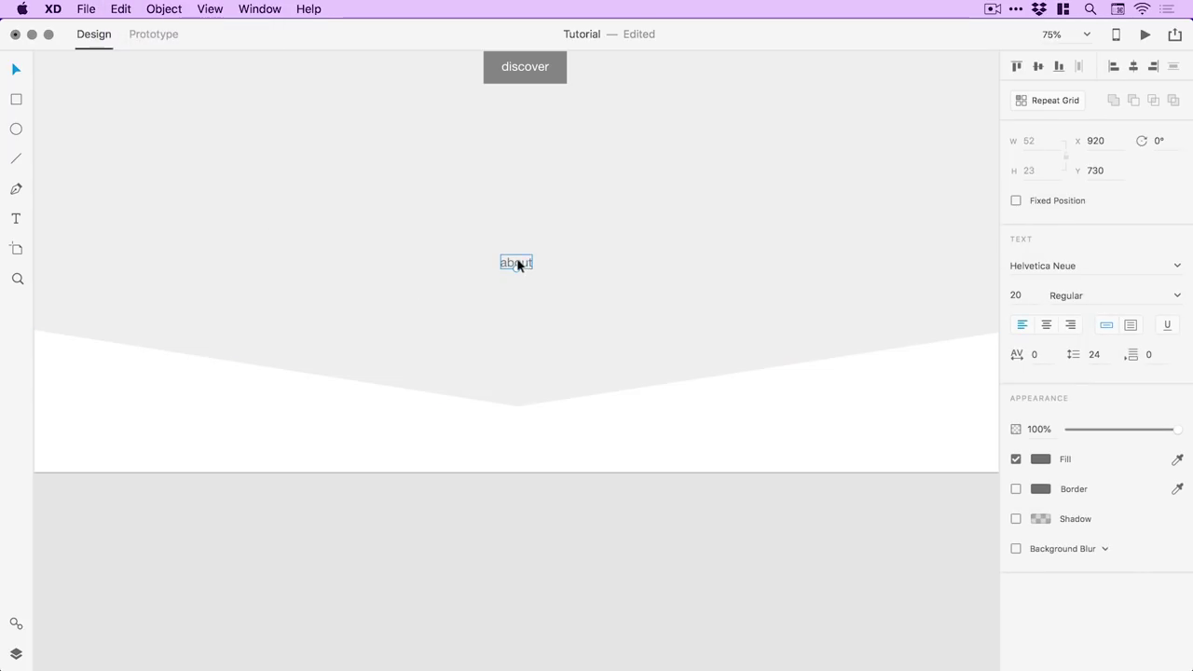
{"action": "left_click_drag", "start_coordinate": [519, 264], "coordinate": [549, 443]}
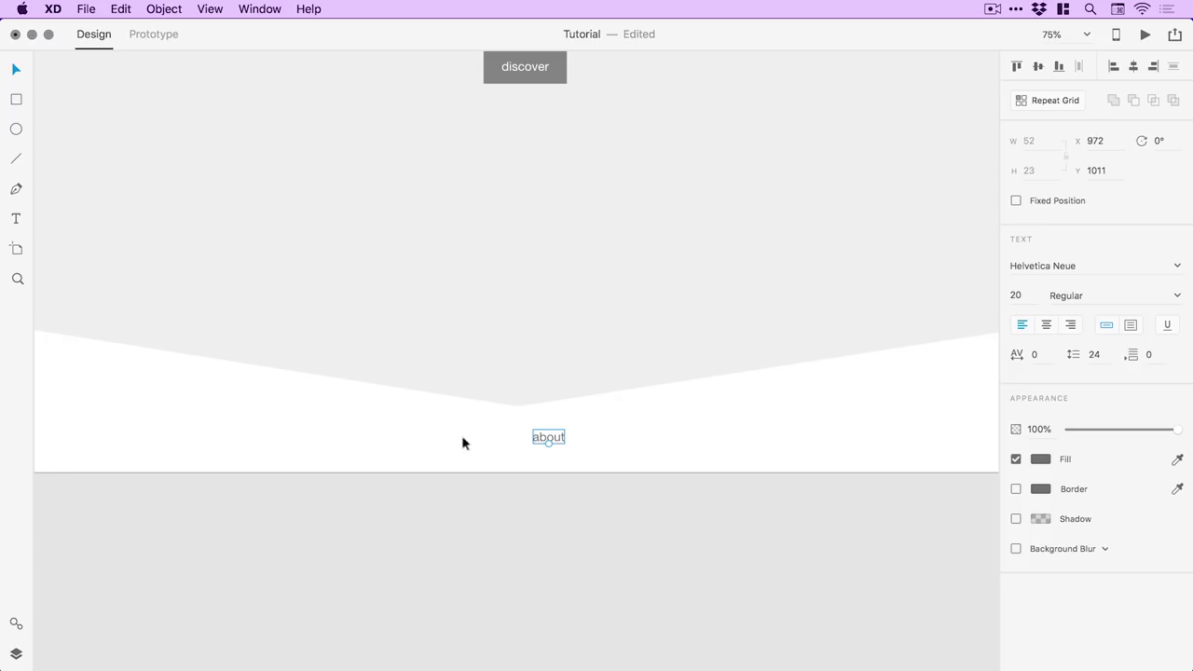
Step: Replace the copied text beneath the grey shape with "bauhausinspired"
{"action": "double_click", "coordinate": [560, 439]}
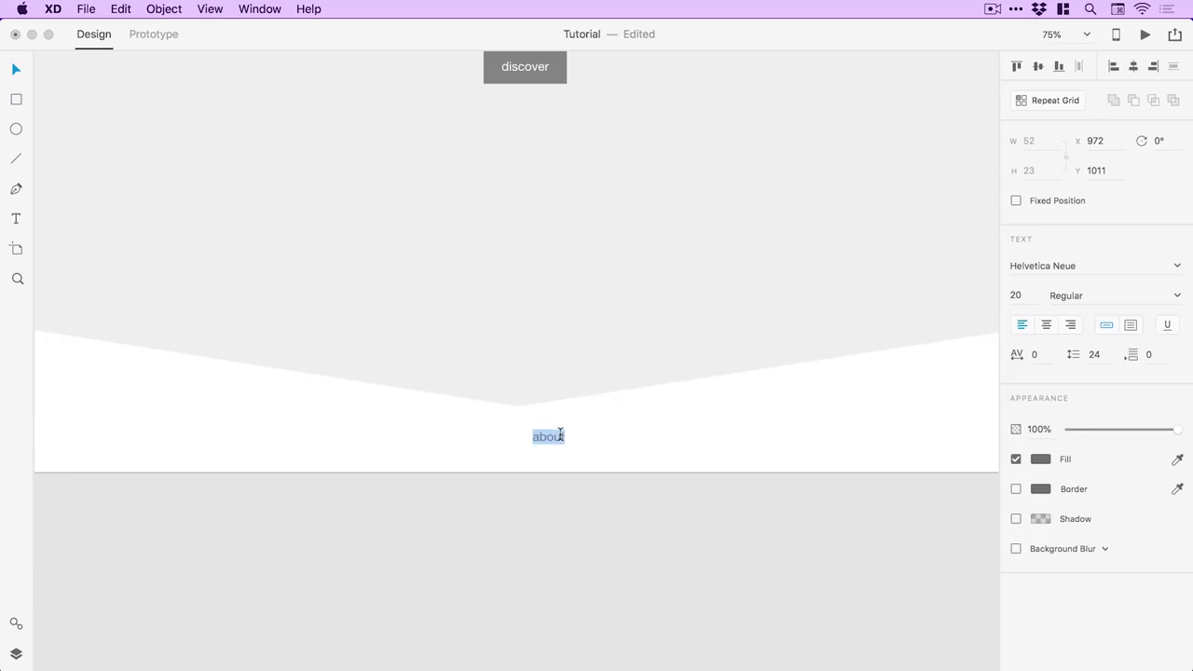
{"action": "type", "text": "bauhausinspired"}
{"action": "key", "text": "Escape"}
Step: Switch to Adobe Illustrator and copy the whole Instagram icon from the Instagram.ai document
{"action": "key", "text": "super+Tab"}
{"action": "key", "text": "super+Tab"}
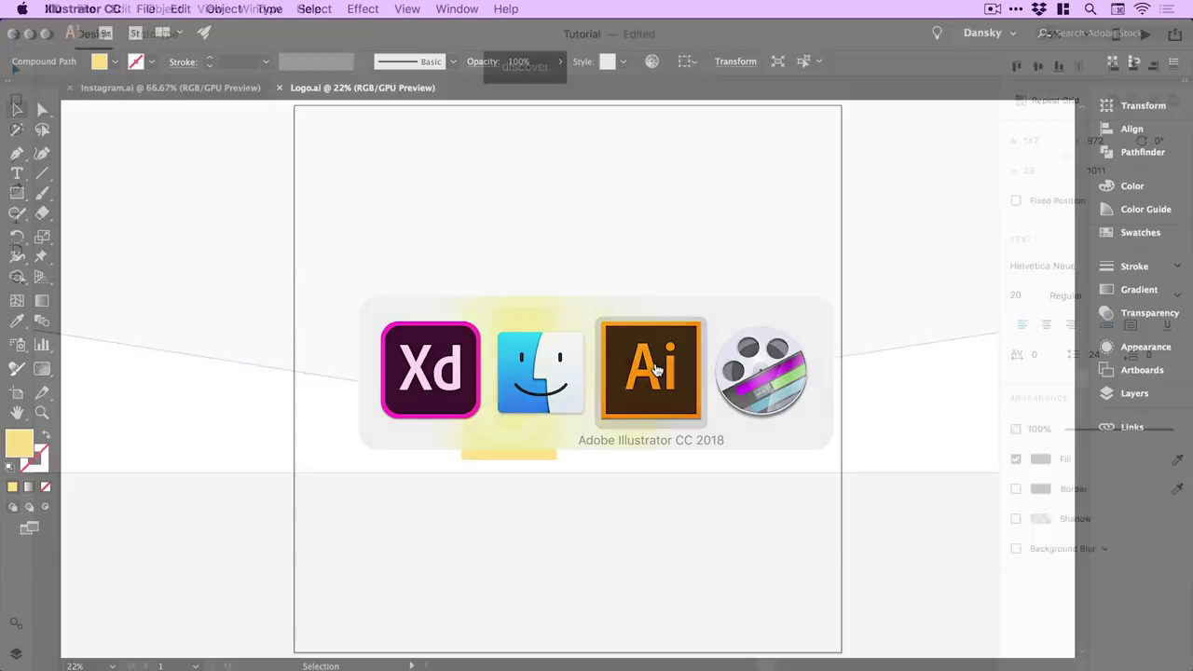
{"action": "left_click", "coordinate": [212, 87]}
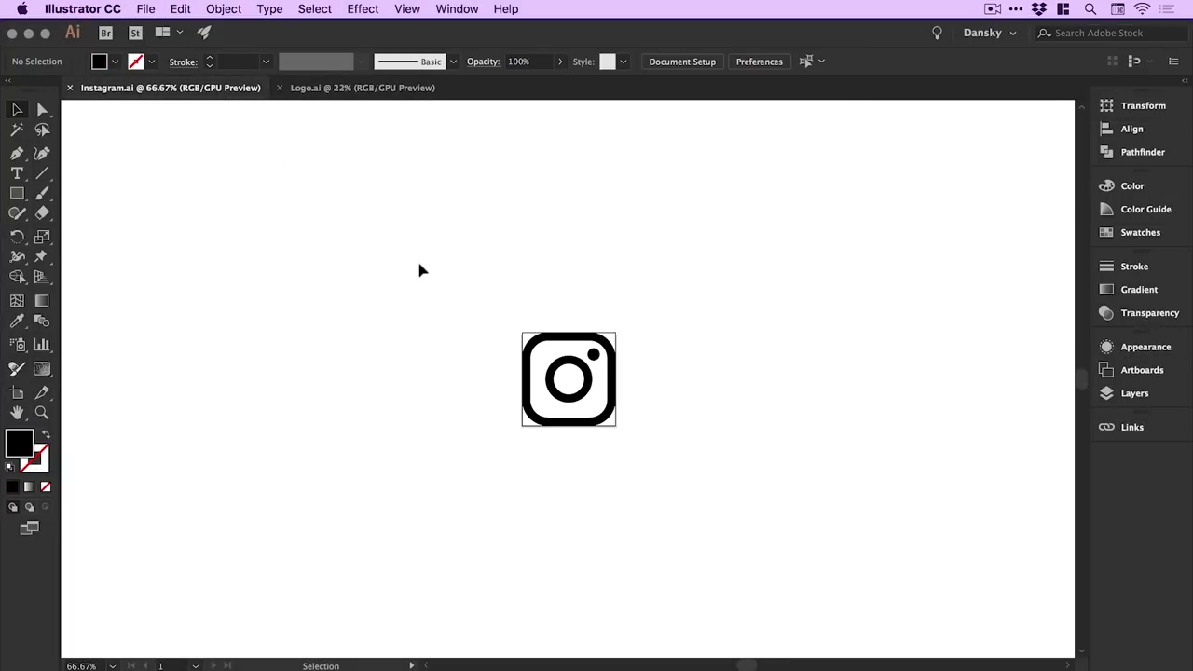
{"action": "left_click_drag", "start_coordinate": [447, 275], "coordinate": [725, 508]}
{"action": "key", "text": "a"}
Step: Switch back to Adobe XD and paste the Instagram icon onto the homepage artboard
{"action": "key", "text": "super+Tab"}
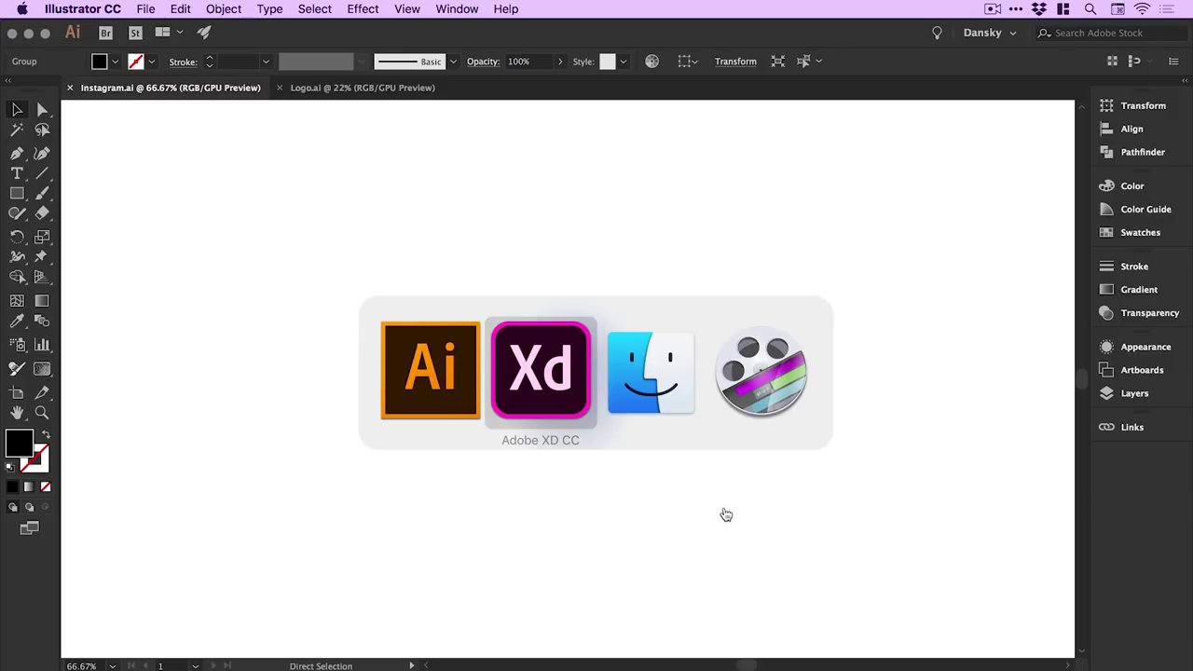
{"action": "left_click", "coordinate": [538, 370]}
{"action": "key", "text": "super+v"}
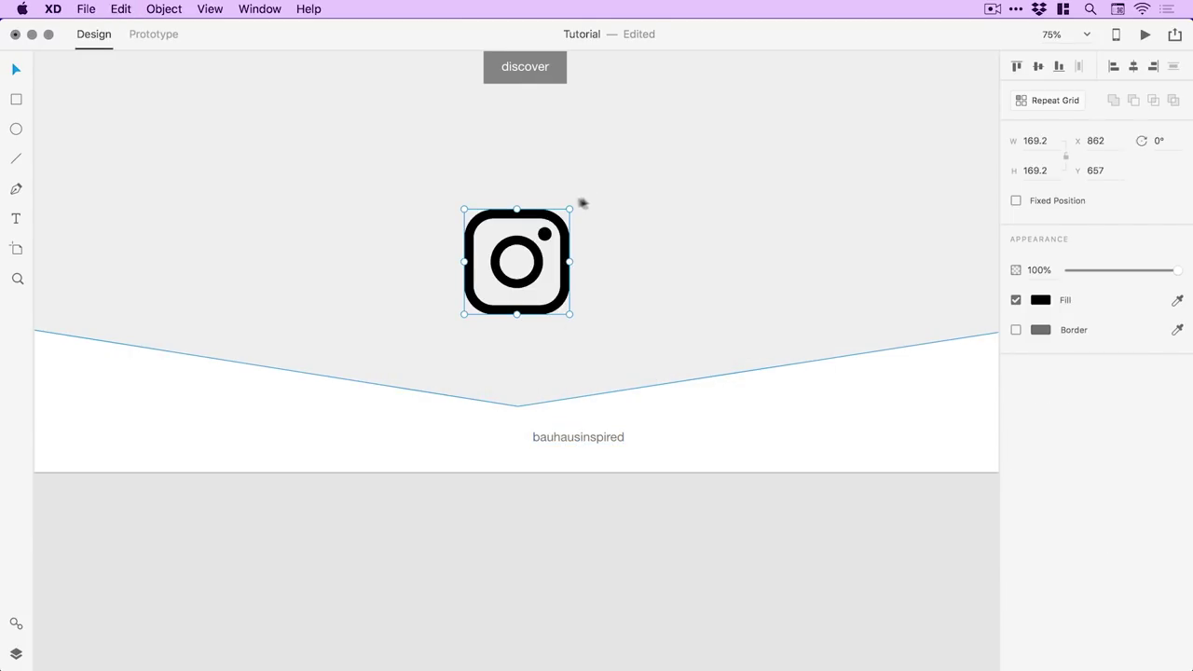
Step: Shrink the Instagram icon to about 30 px, fill it grey and place it just before "bauhausinspired" at about X 920, Y 1007
{"action": "left_click_drag", "start_coordinate": [573, 207], "coordinate": [490, 288]}
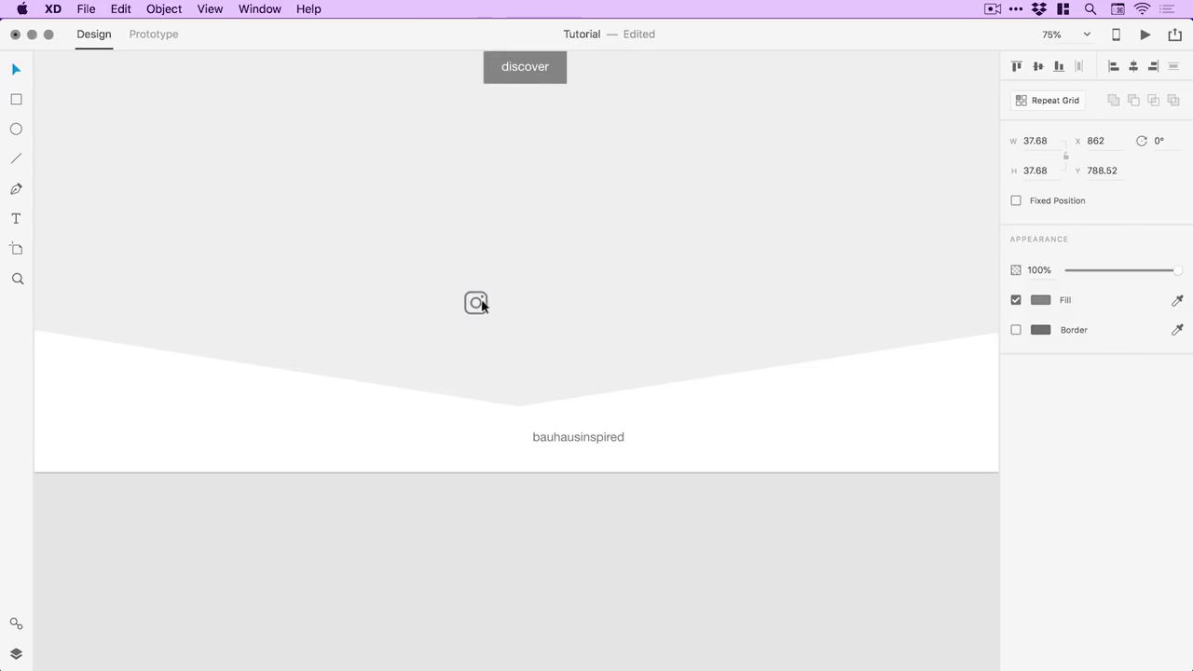
{"action": "left_click_drag", "start_coordinate": [482, 309], "coordinate": [514, 426]}
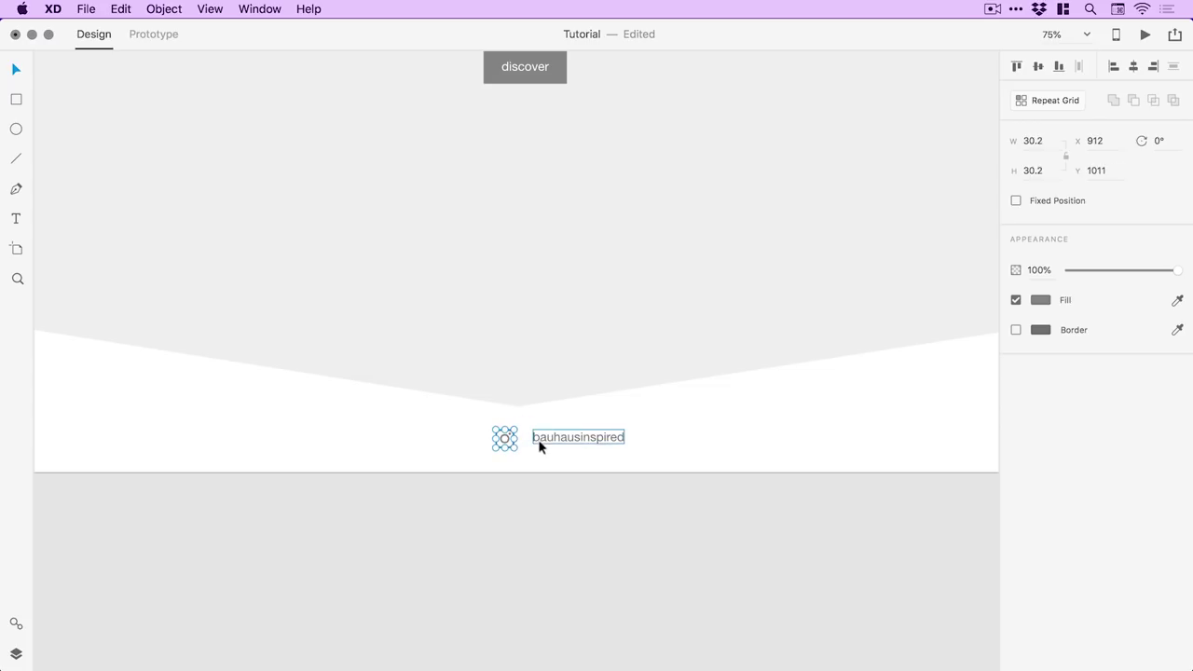
{"action": "key", "text": "z"}
{"action": "left_click_drag", "start_coordinate": [566, 508], "coordinate": [571, 513]}
{"action": "key", "text": "v"}
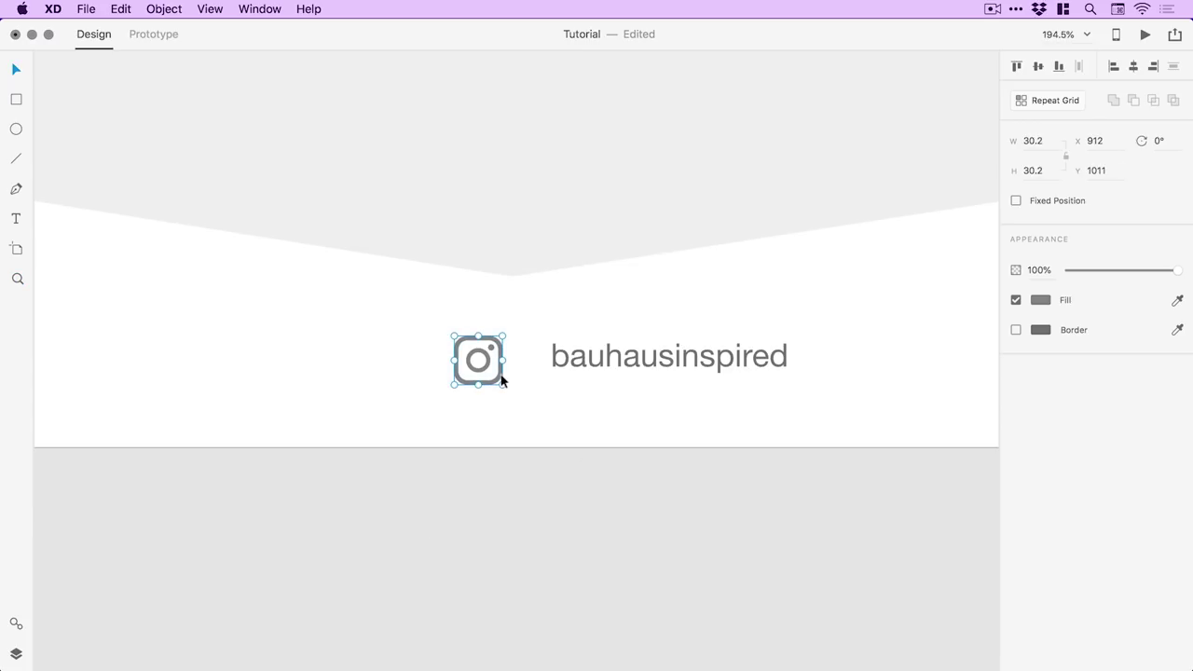
{"action": "left_click_drag", "start_coordinate": [498, 381], "coordinate": [514, 375]}
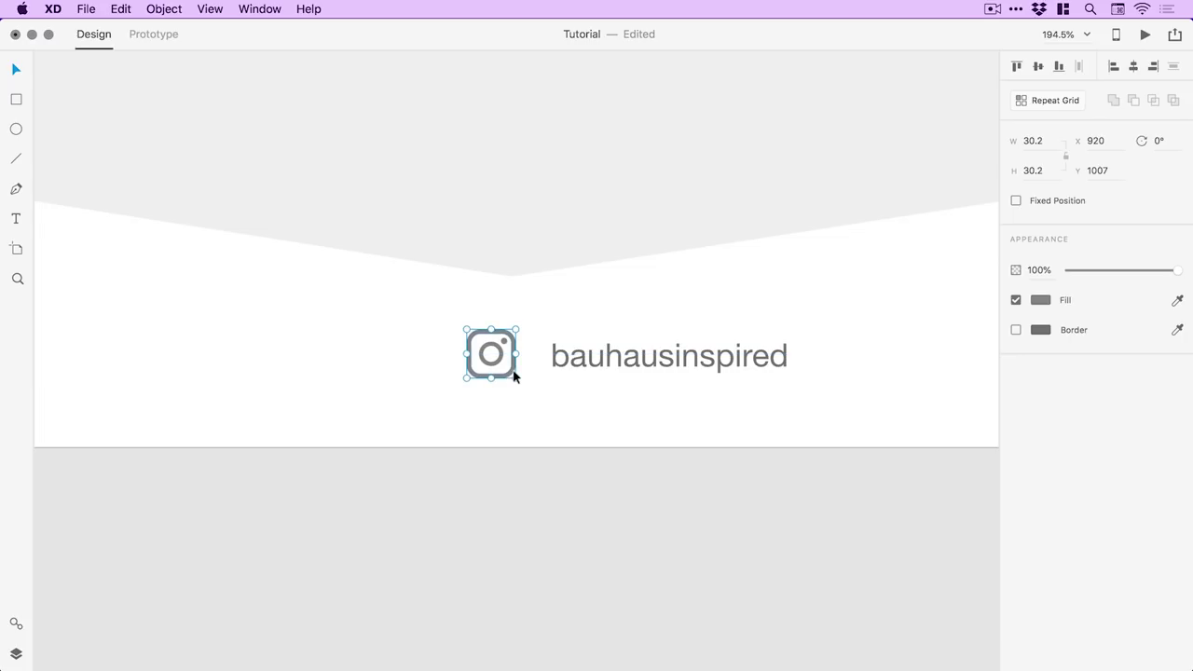
Step: Group the Instagram icon with "bauhausinspired", centre the group horizontally on the artboard and lower it to about Y 1011
{"action": "left_click", "coordinate": [641, 356], "text": "shift"}
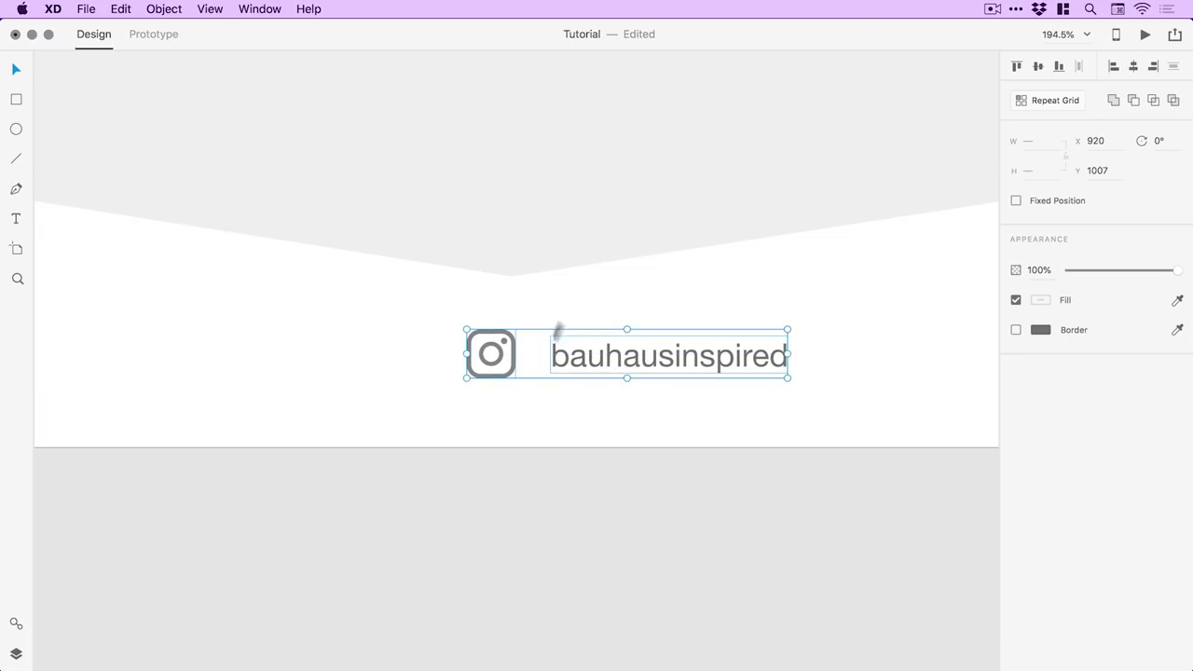
{"action": "left_click", "coordinate": [163, 9]}
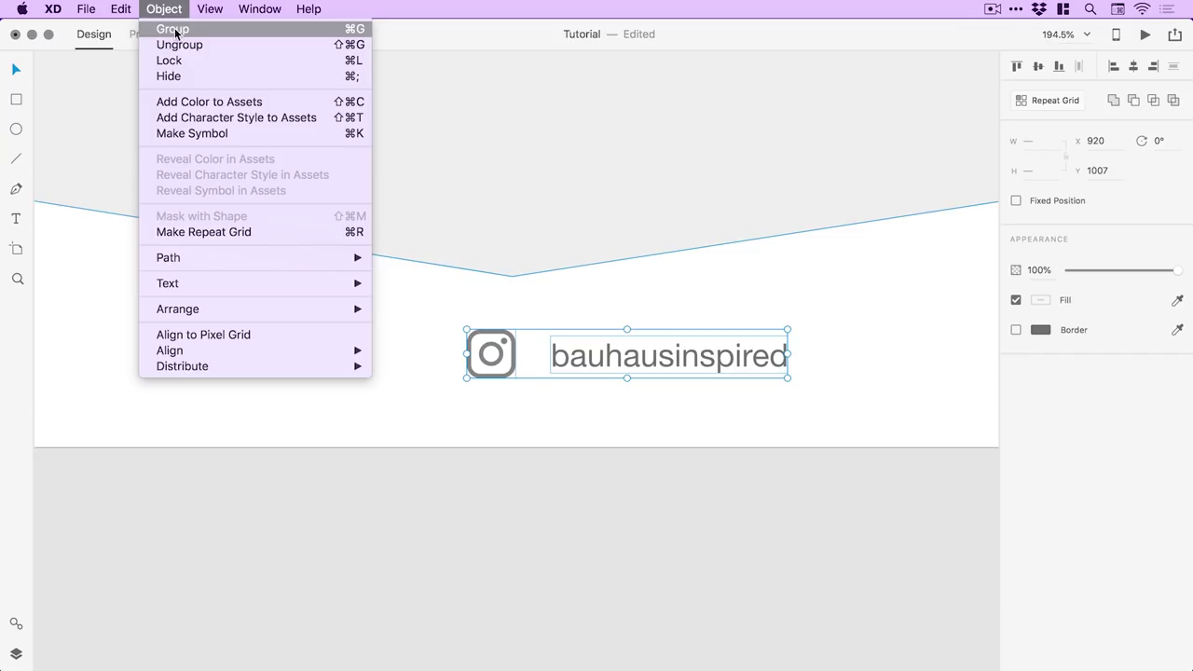
{"action": "left_click", "coordinate": [173, 29]}
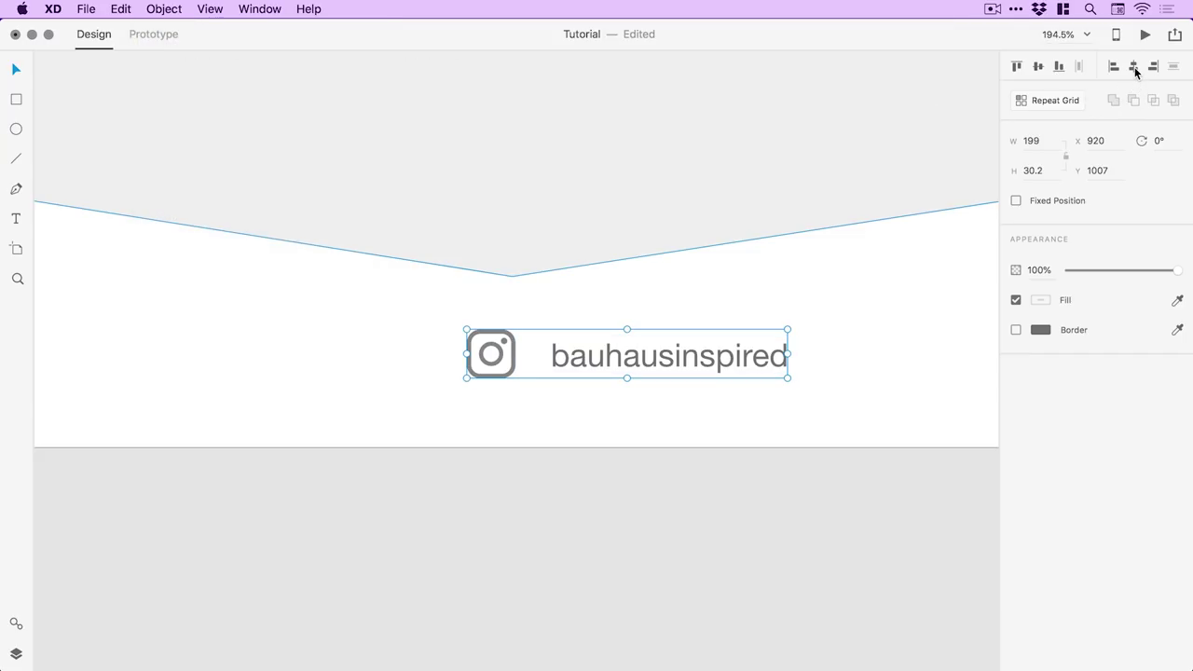
{"action": "left_click", "coordinate": [1135, 67]}
{"action": "left_click_drag", "start_coordinate": [581, 355], "coordinate": [581, 361]}
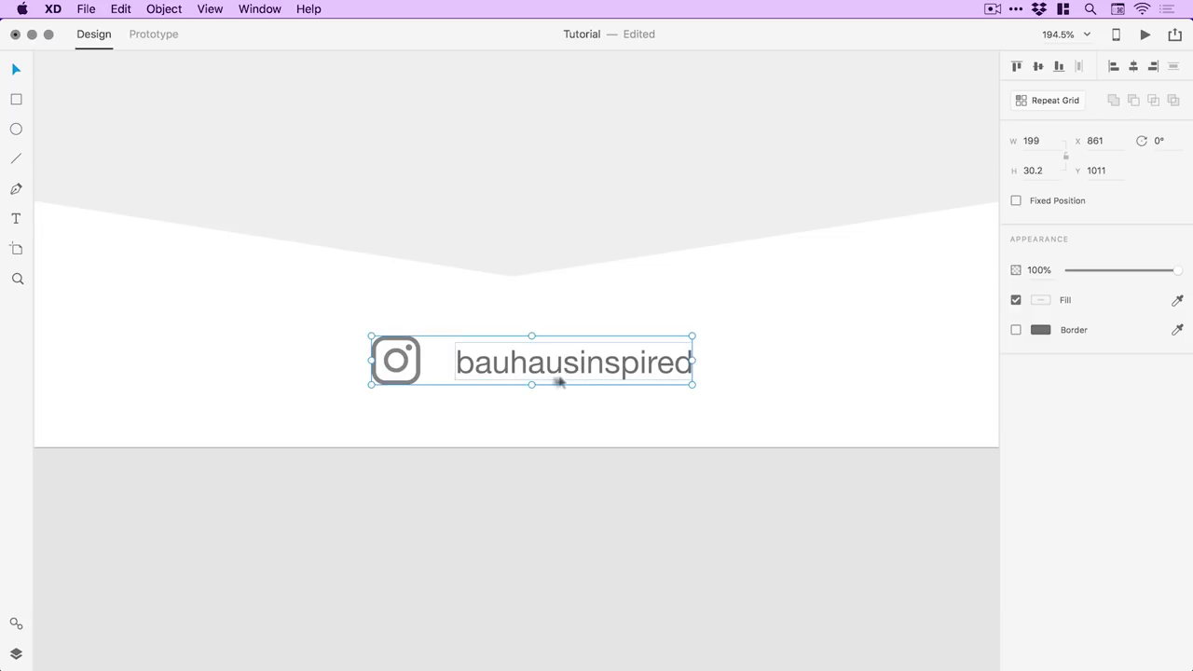
Step: Deselect the caption group and save the Tutorial document
{"action": "left_click", "coordinate": [533, 567]}
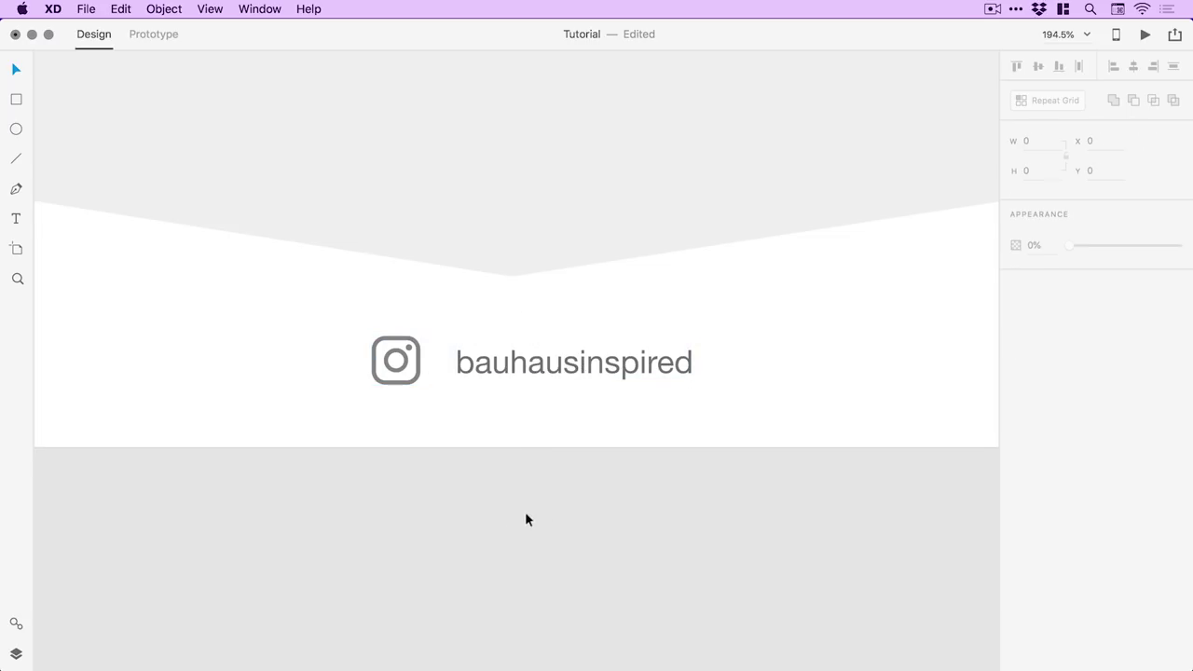
{"action": "key", "text": "super+0"}
{"action": "key", "text": "super+s"}
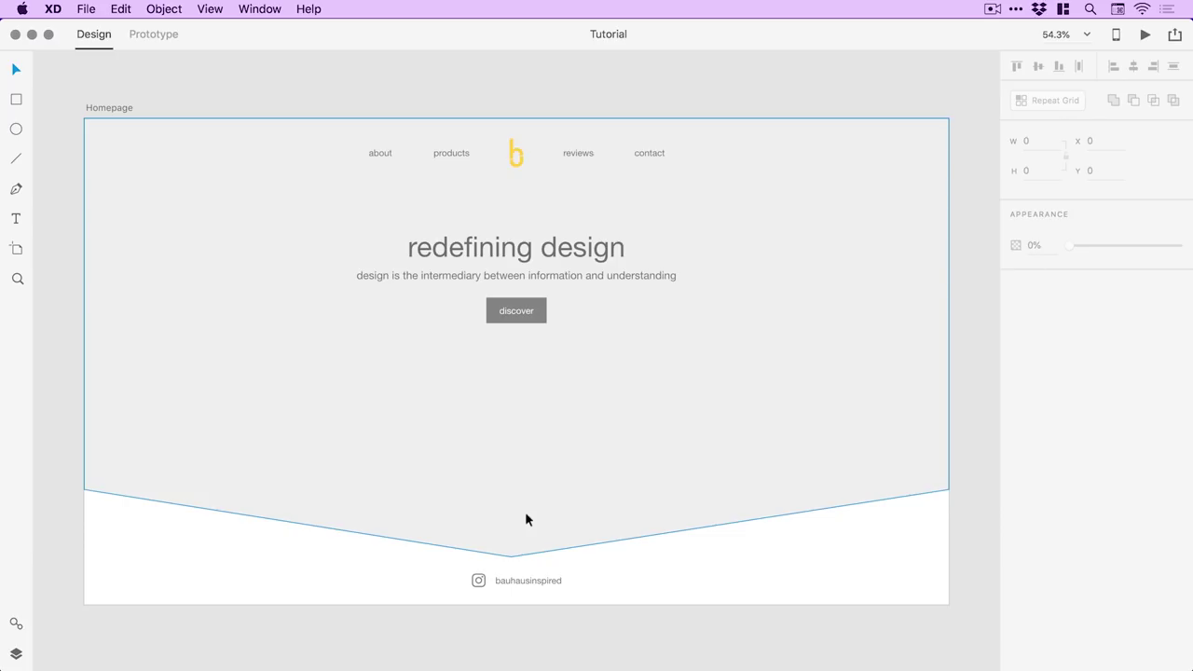
Step: Import the yellow chair photo from the Desktop's Images folder and position it at about X -39, Y -437 over the homepage
{"action": "left_click", "coordinate": [82, 10]}
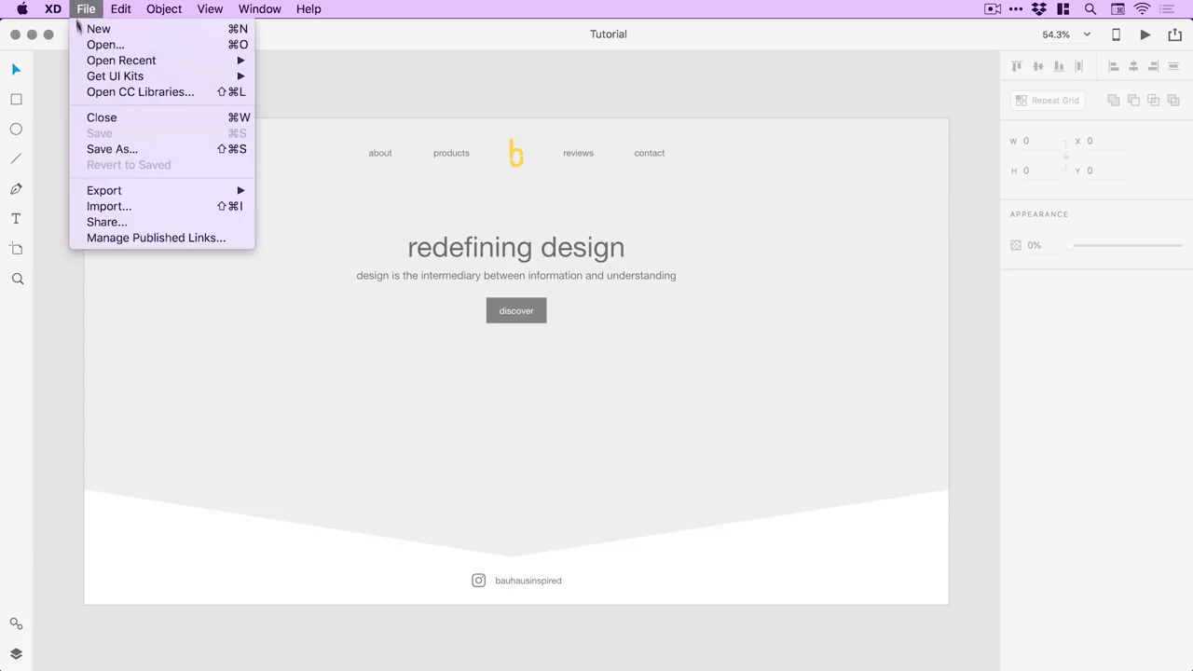
{"action": "left_click", "coordinate": [167, 208]}
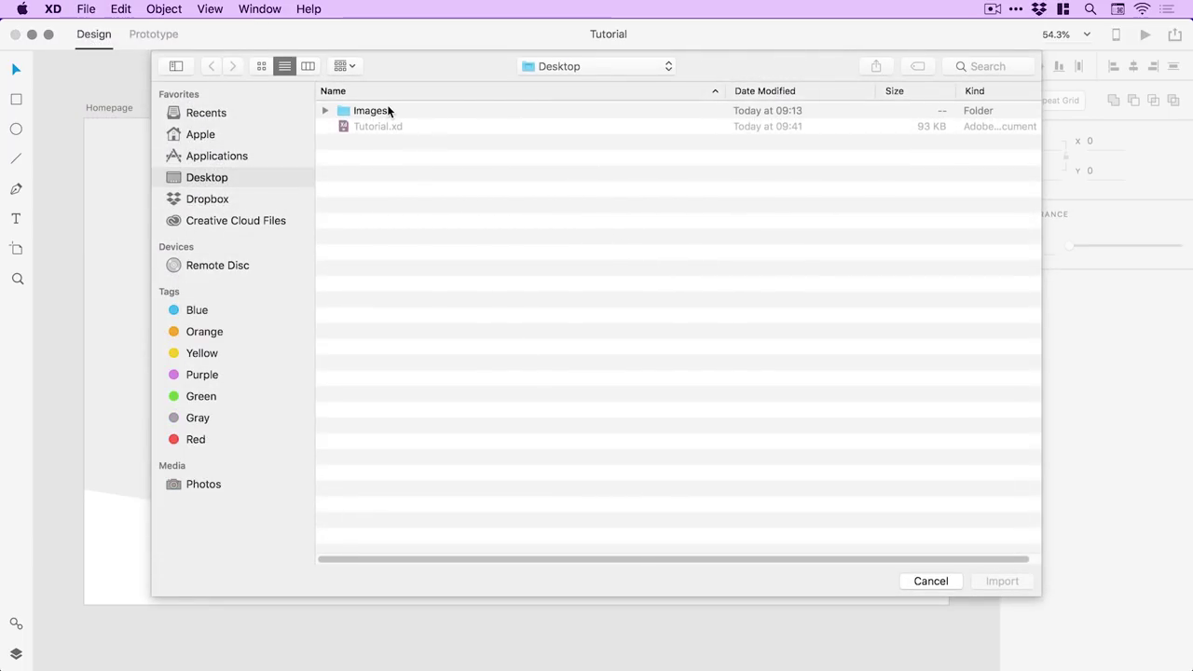
{"action": "double_click", "coordinate": [388, 111]}
{"action": "double_click", "coordinate": [387, 110]}
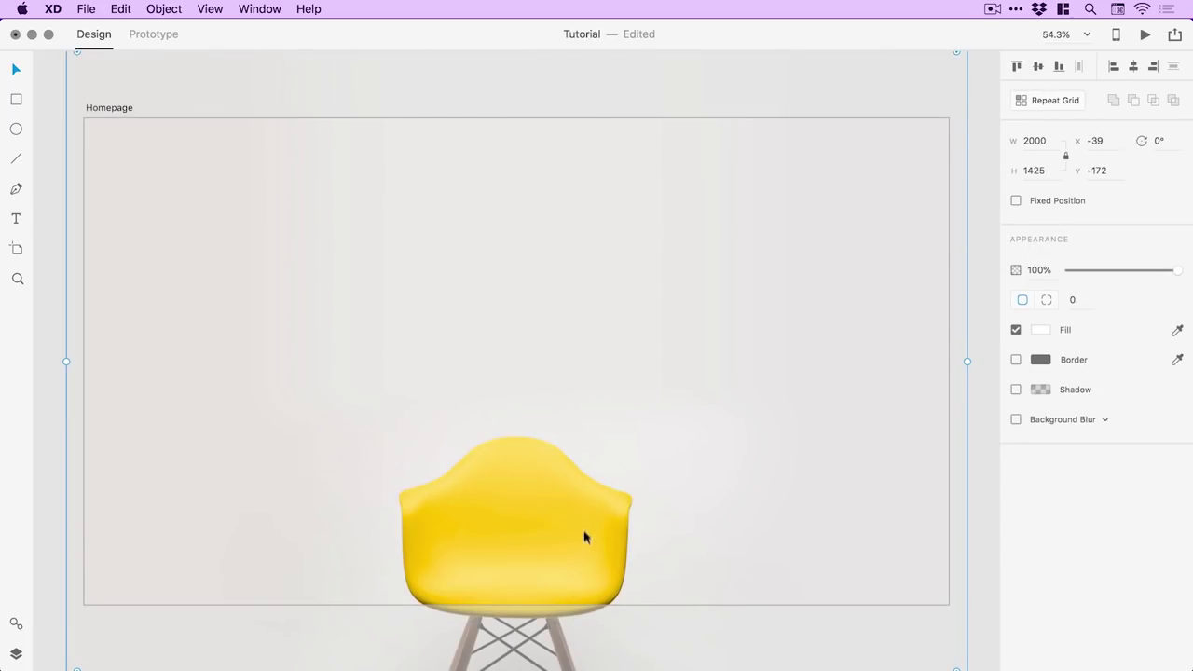
{"action": "left_click_drag", "start_coordinate": [586, 537], "coordinate": [546, 419]}
Step: Send the chair photo to the back, behind the light grey pointed shape, and deselect it
{"action": "left_click", "coordinate": [164, 9]}
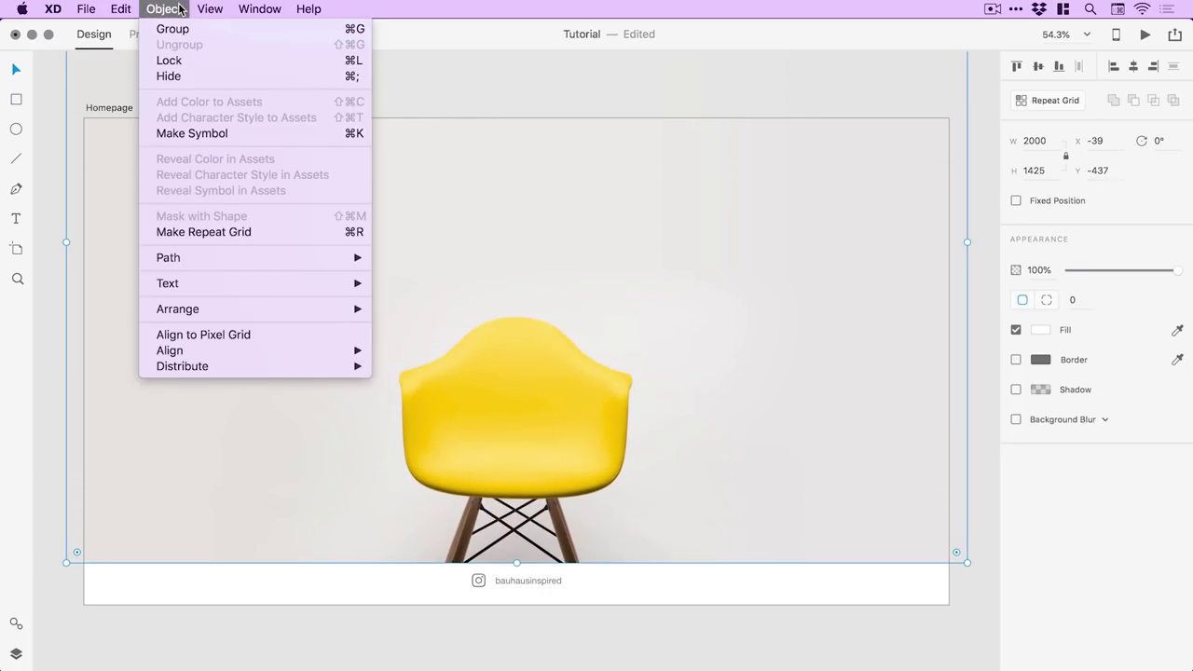
{"action": "mouse_move", "coordinate": [279, 309]}
{"action": "left_click", "coordinate": [410, 356]}
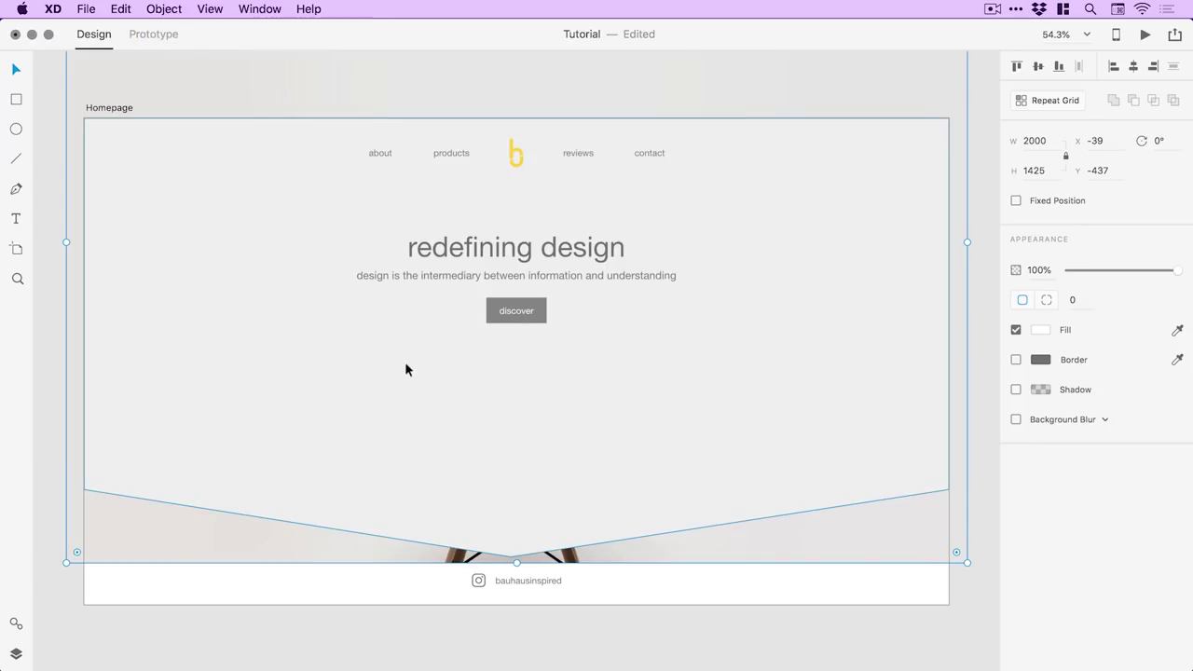
{"action": "left_click", "coordinate": [970, 445]}
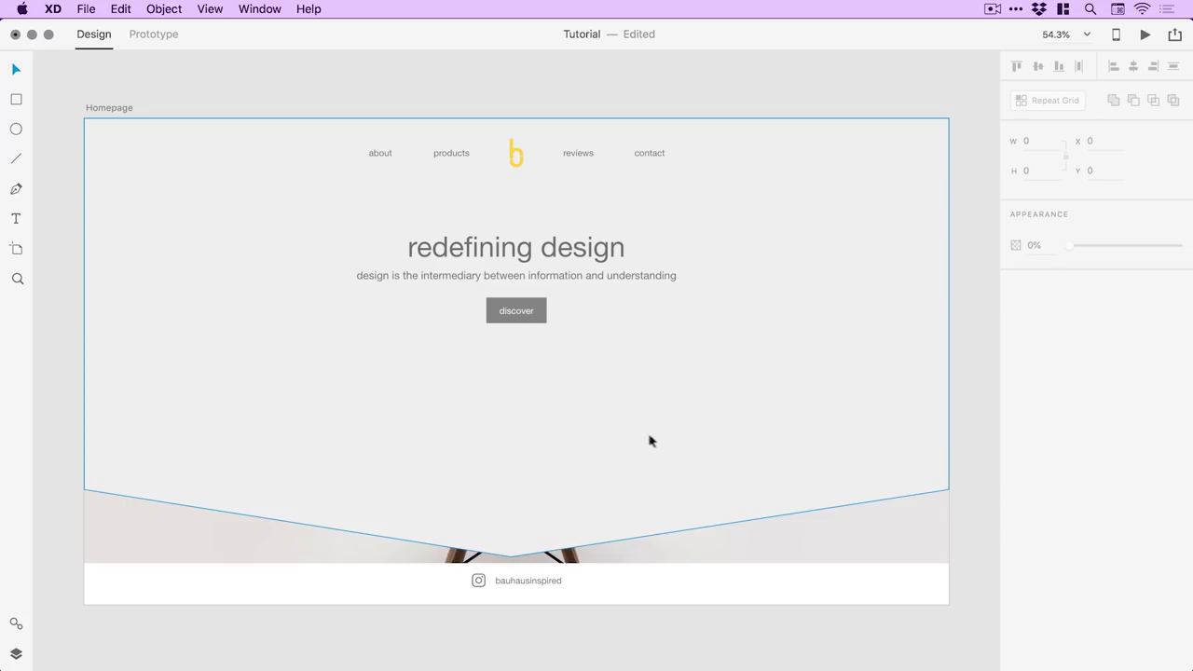
Step: Mask the chair photo with the light grey pointed background shape
{"action": "left_click", "coordinate": [822, 443]}
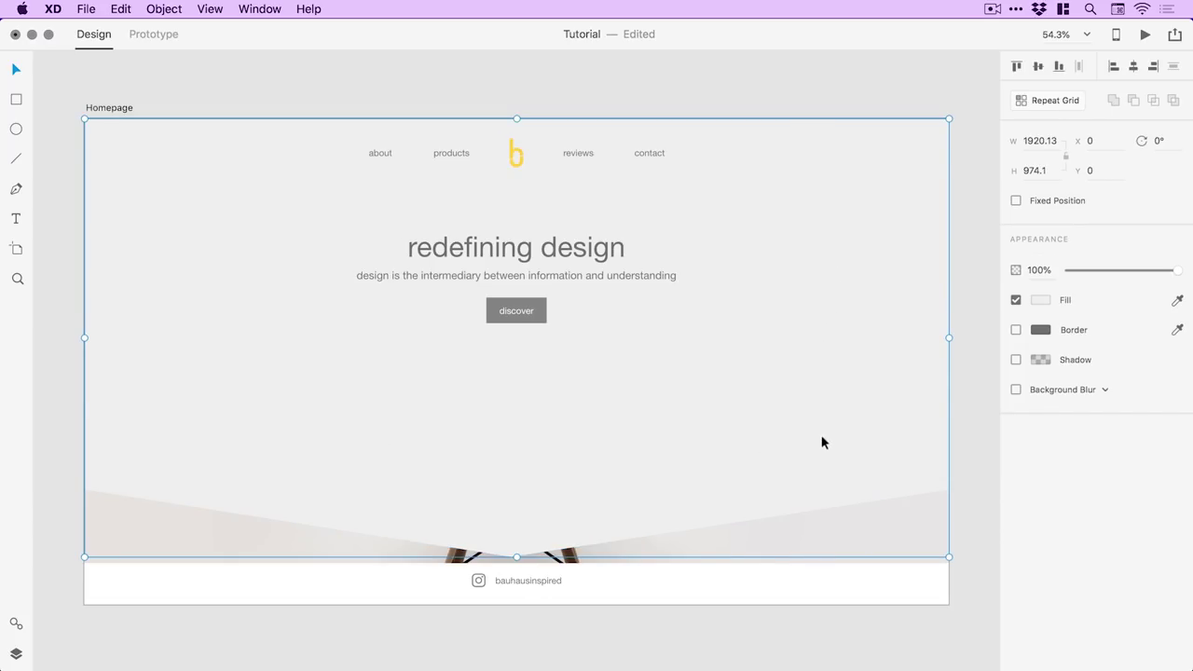
{"action": "left_click", "coordinate": [856, 559], "text": "shift"}
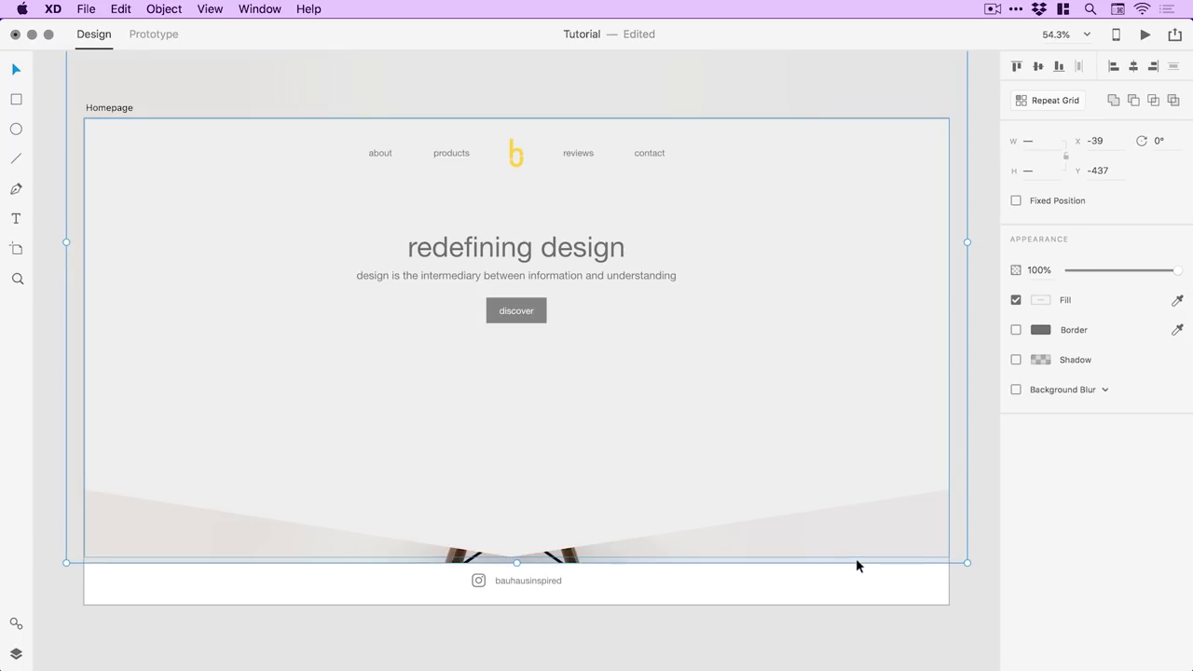
{"action": "left_click", "coordinate": [168, 9]}
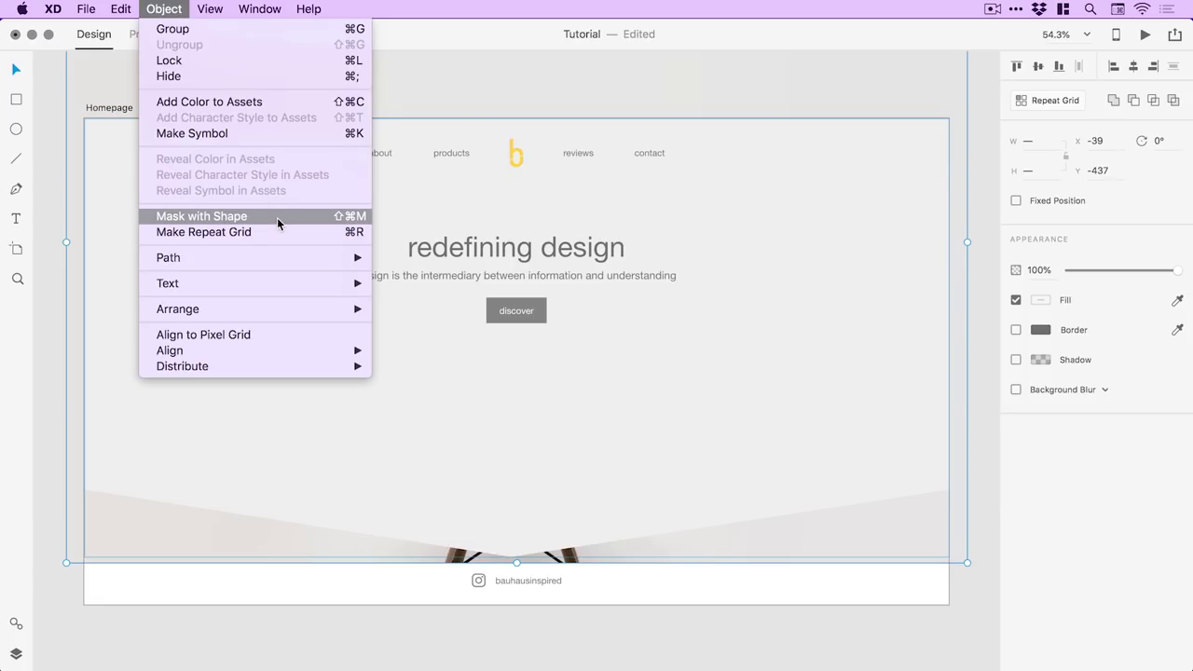
{"action": "right_click", "coordinate": [440, 375]}
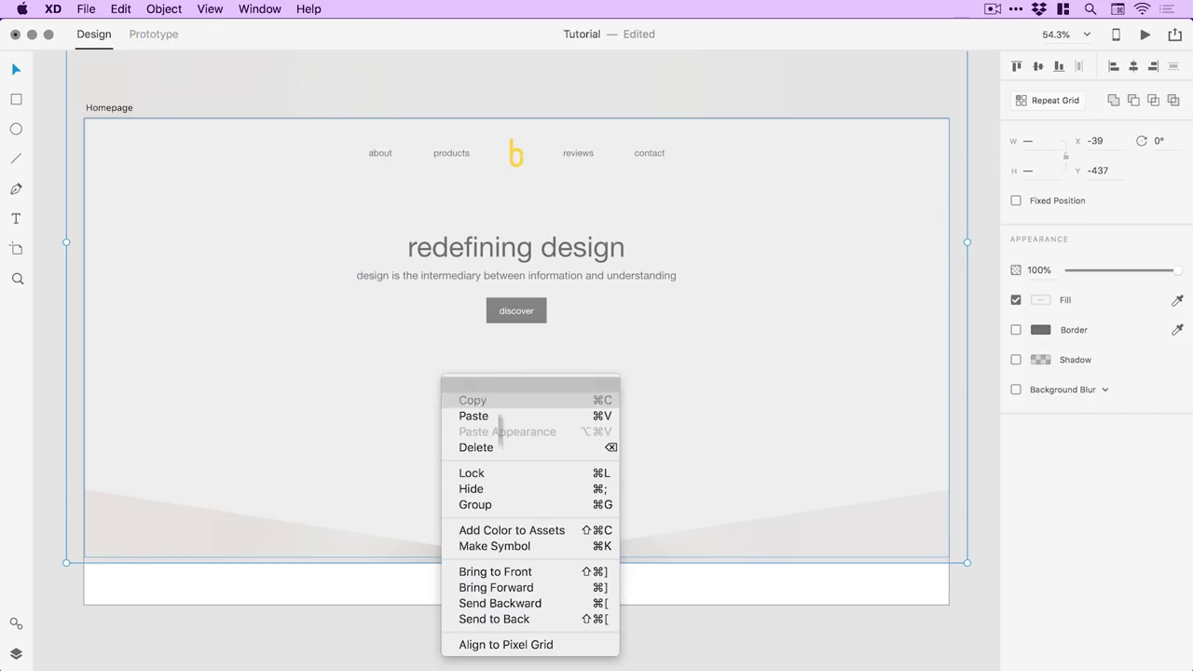
{"action": "left_click", "coordinate": [159, 9]}
{"action": "left_click", "coordinate": [171, 9]}
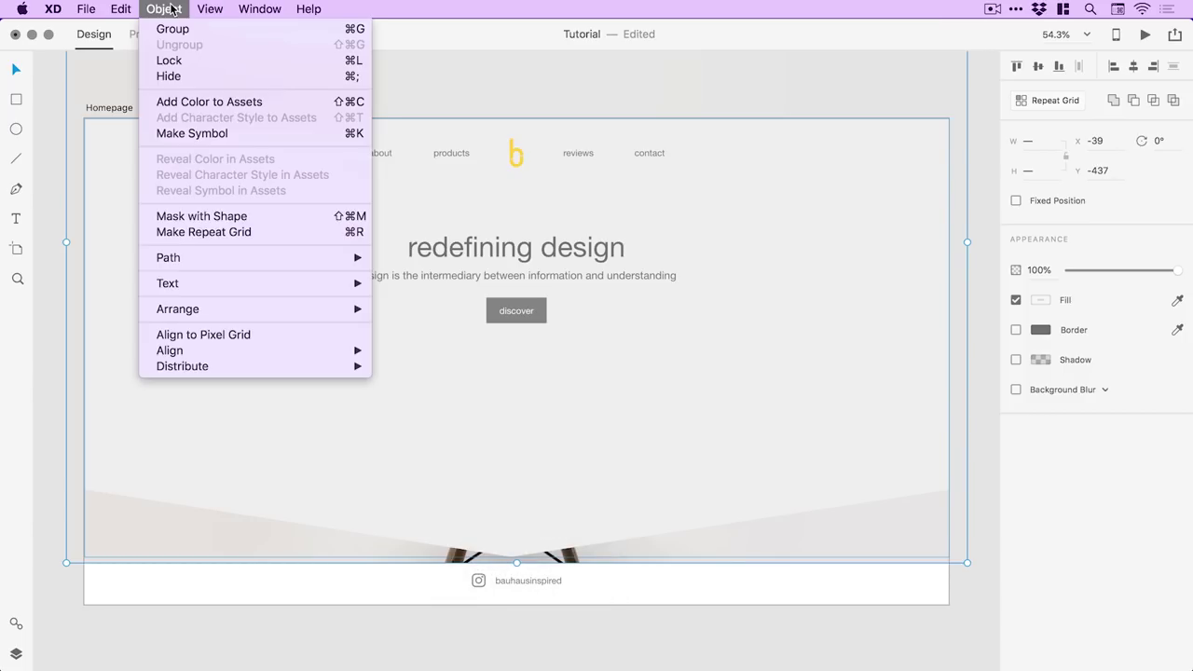
{"action": "left_click", "coordinate": [209, 218]}
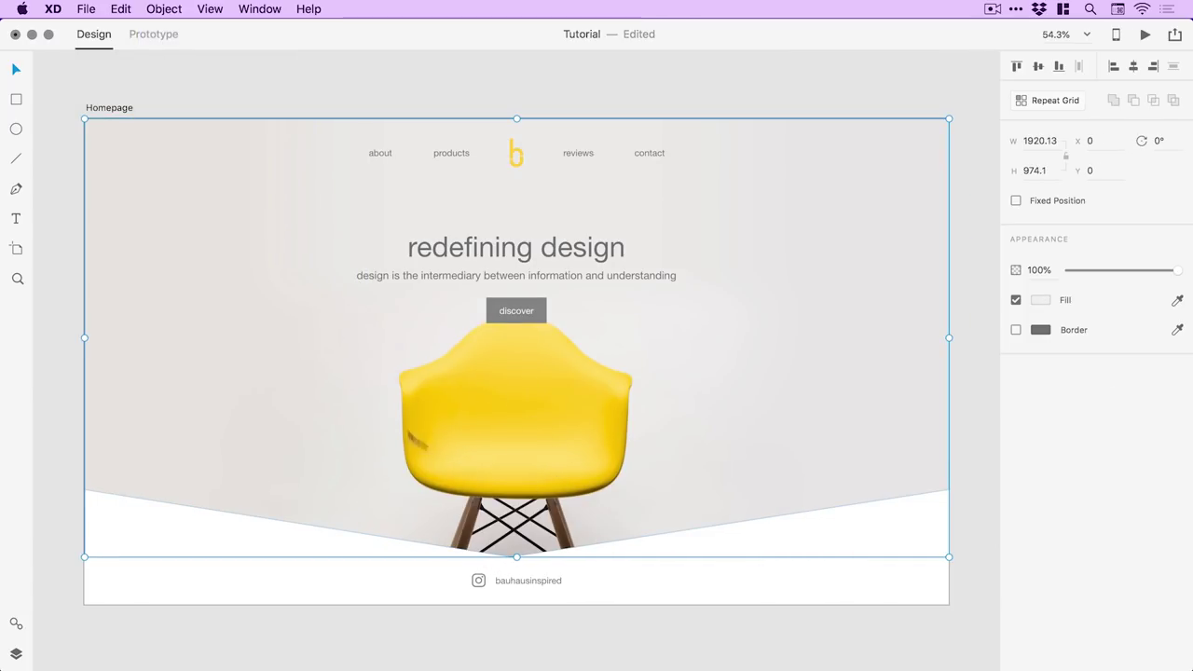
Step: Try moving the chair photo inside its mask to about X -204, Y -427, undo the move and leave the mask
{"action": "left_click_drag", "start_coordinate": [606, 508], "coordinate": [581, 468]}
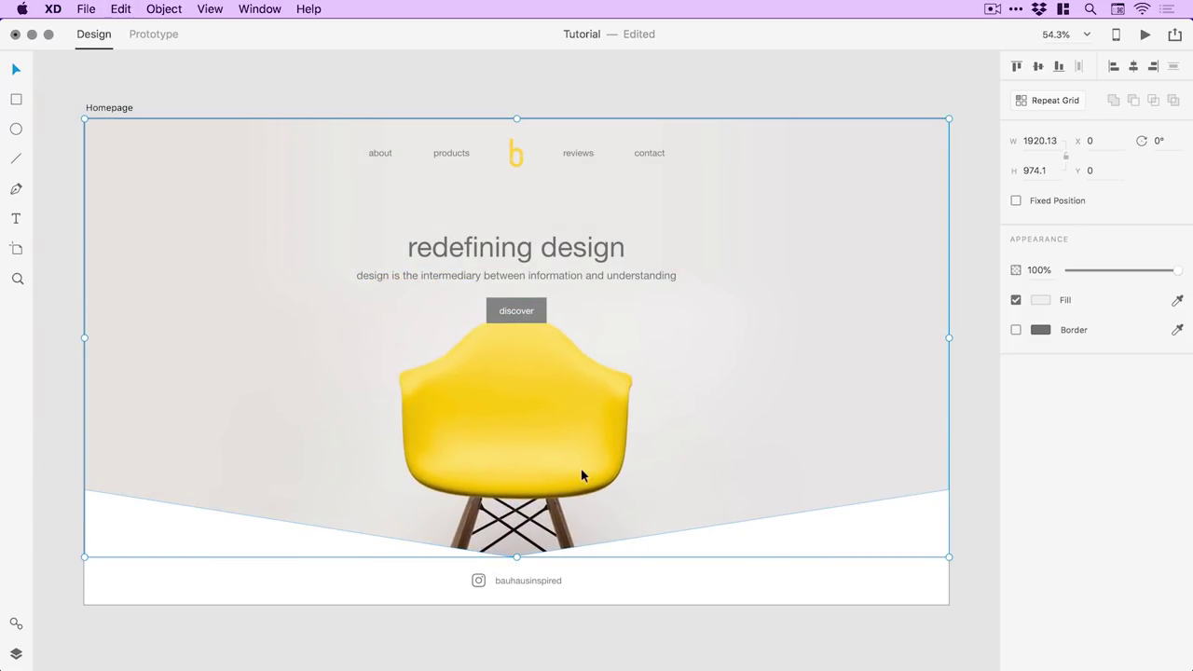
{"action": "double_click", "coordinate": [581, 468]}
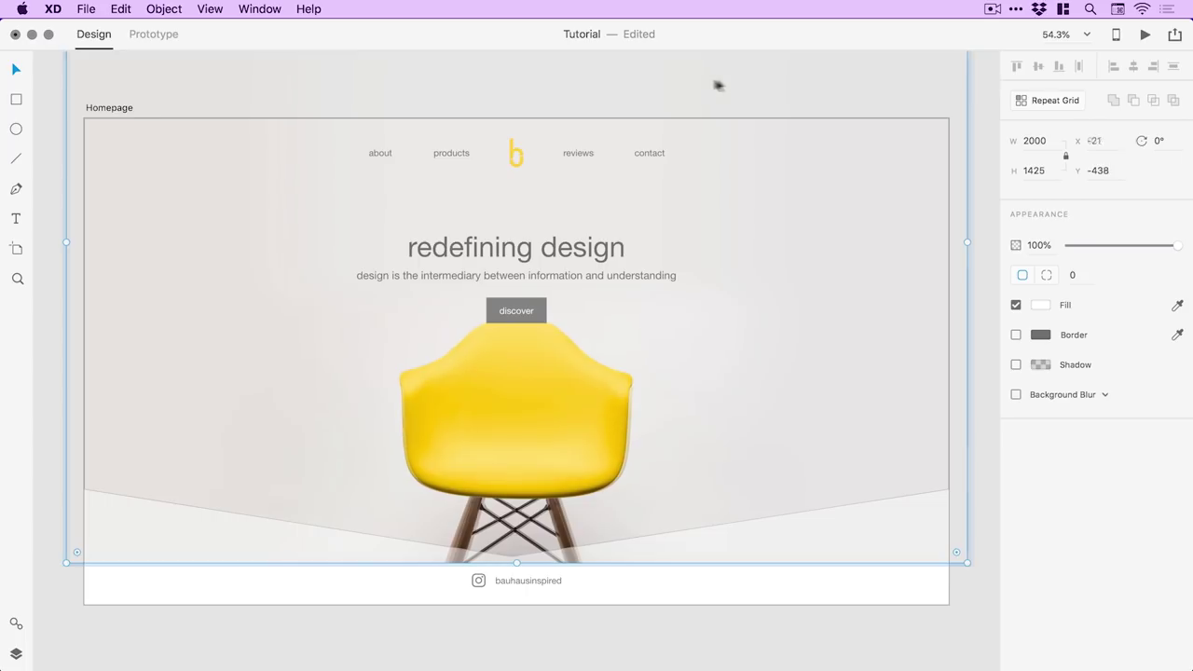
{"action": "left_click_drag", "start_coordinate": [717, 86], "coordinate": [613, 90]}
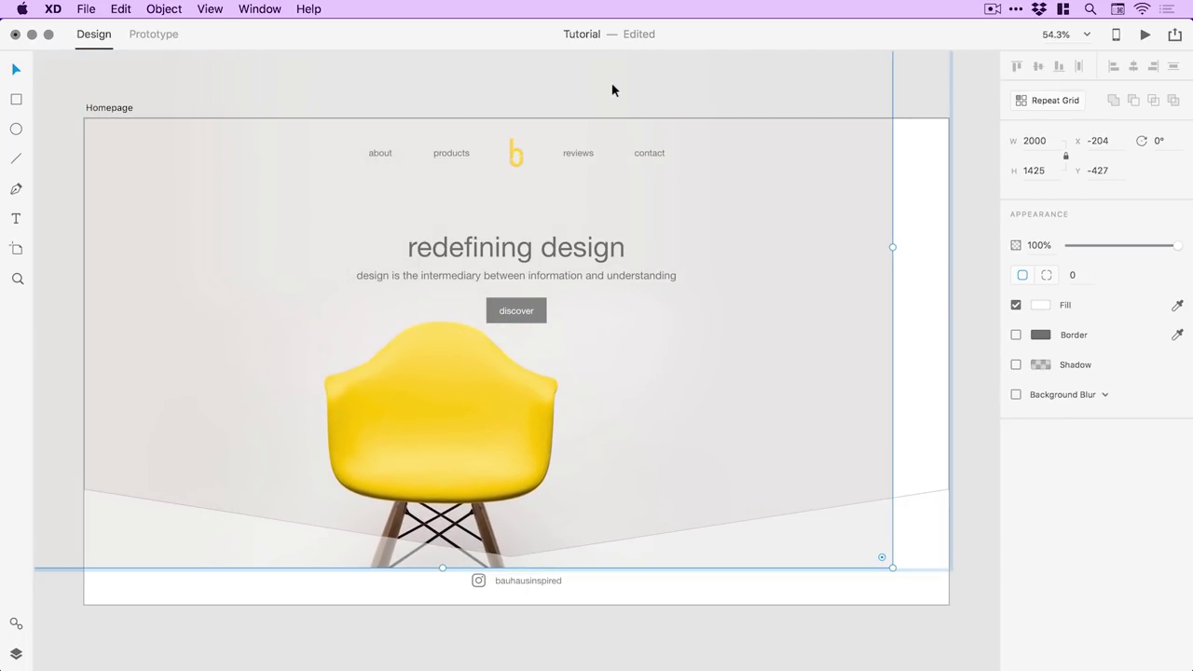
{"action": "key", "text": "super+z"}
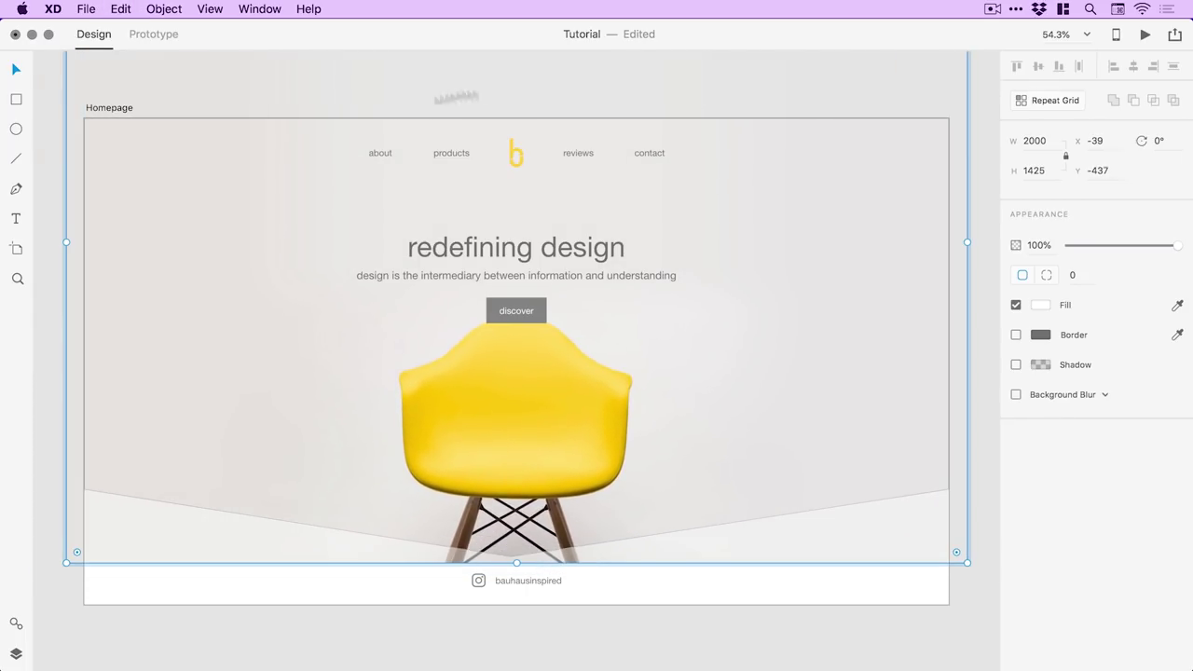
{"action": "left_click", "coordinate": [46, 145]}
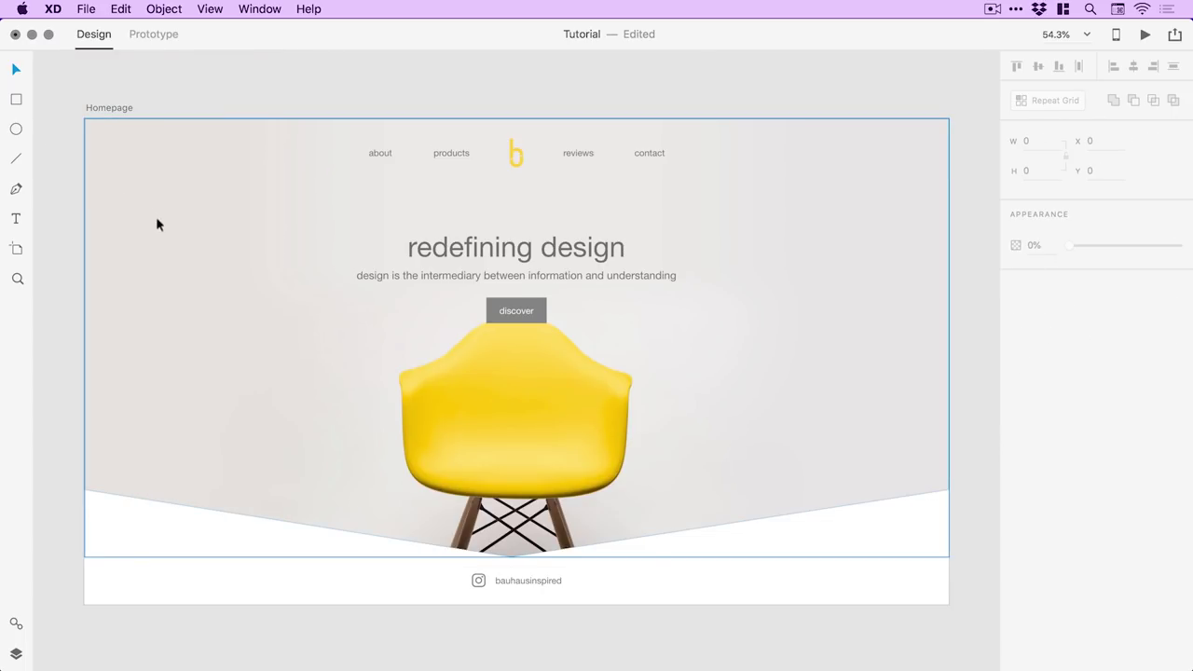
Step: Lower the chair photo slightly inside its mask, to about X -42, Y -412, so the chair clears the discover button
{"action": "left_click", "coordinate": [539, 450]}
{"action": "double_click", "coordinate": [541, 429]}
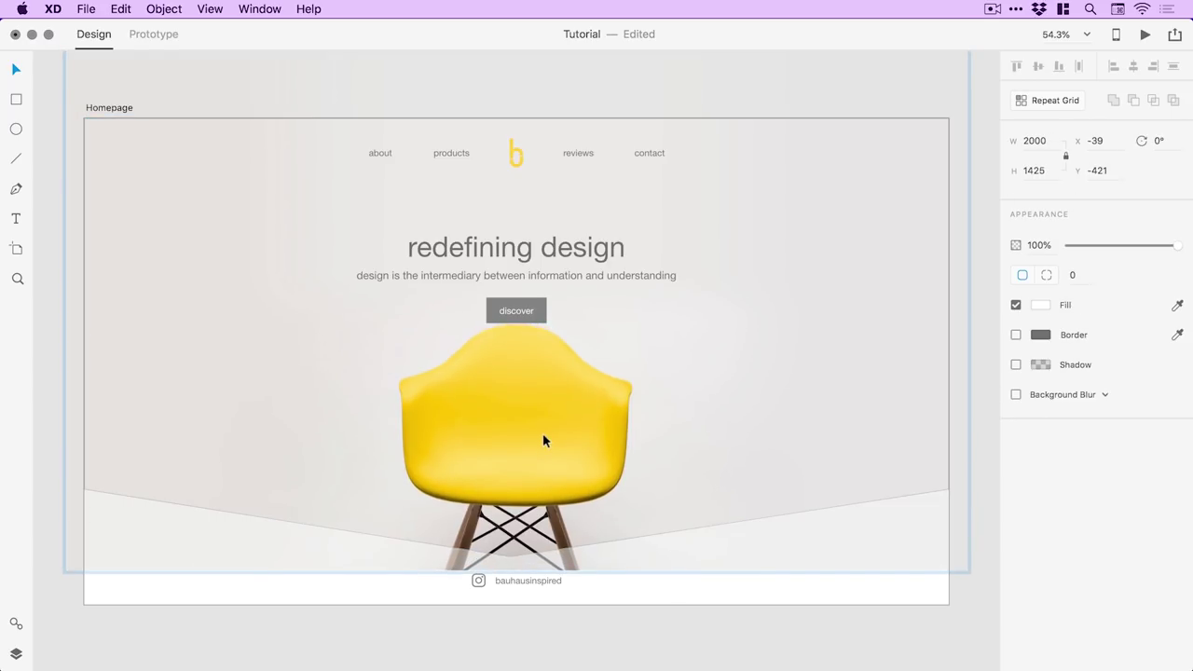
{"action": "left_click_drag", "start_coordinate": [544, 435], "coordinate": [543, 439]}
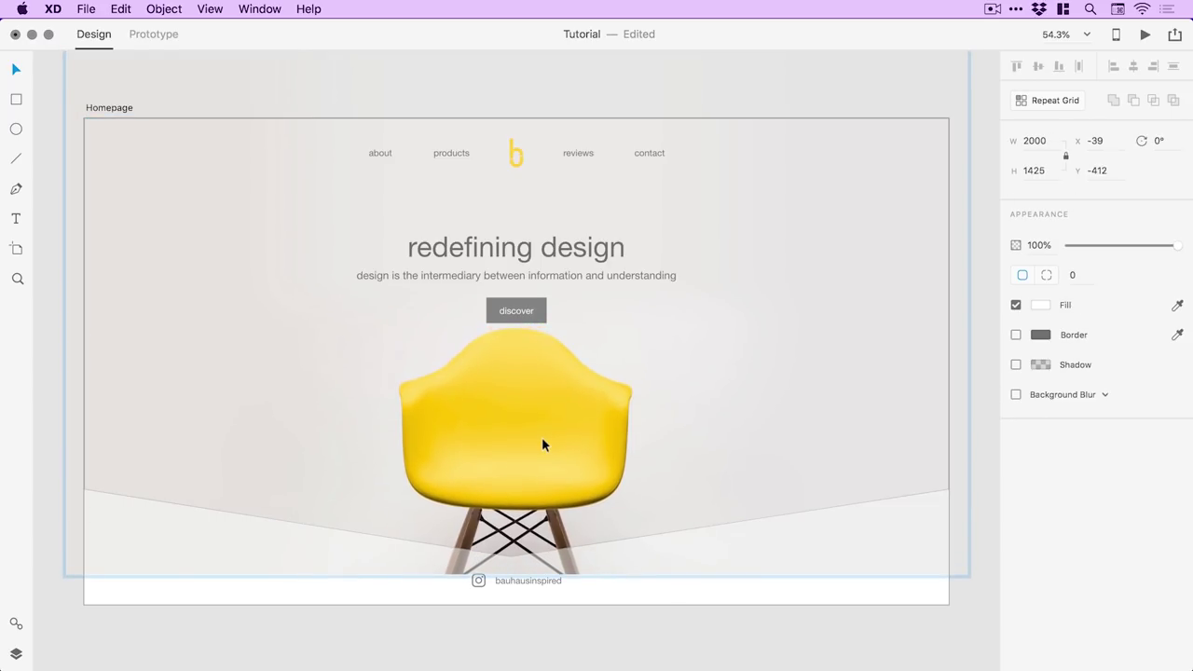
{"action": "left_click", "coordinate": [542, 445]}
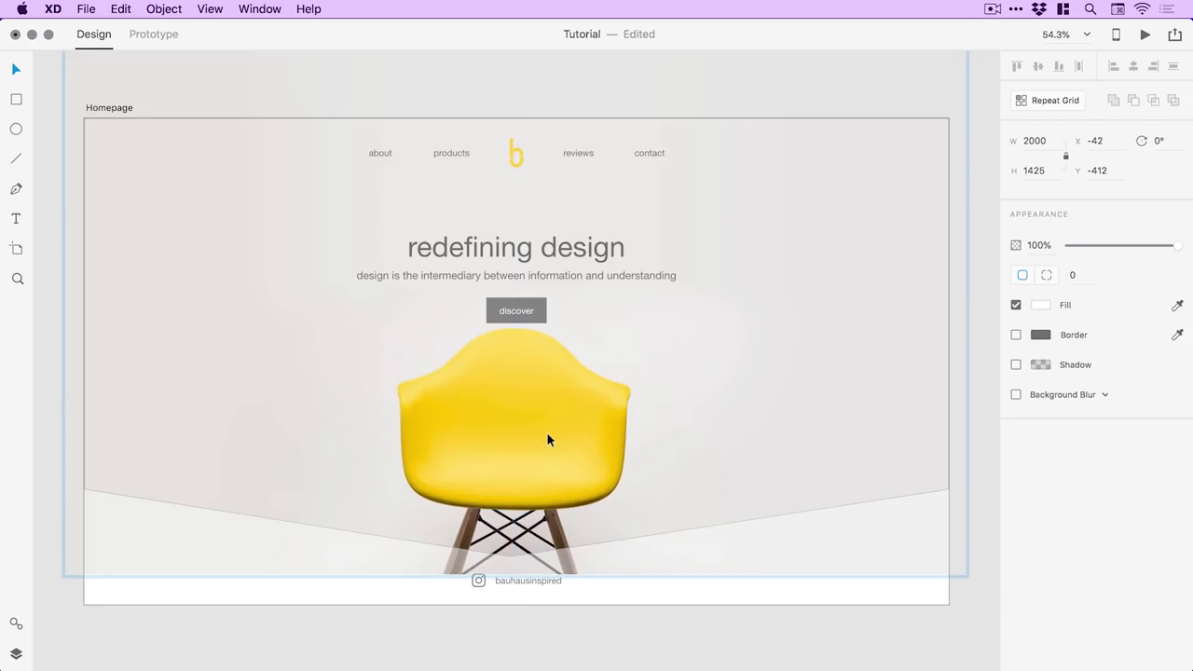
{"action": "left_click", "coordinate": [548, 440]}
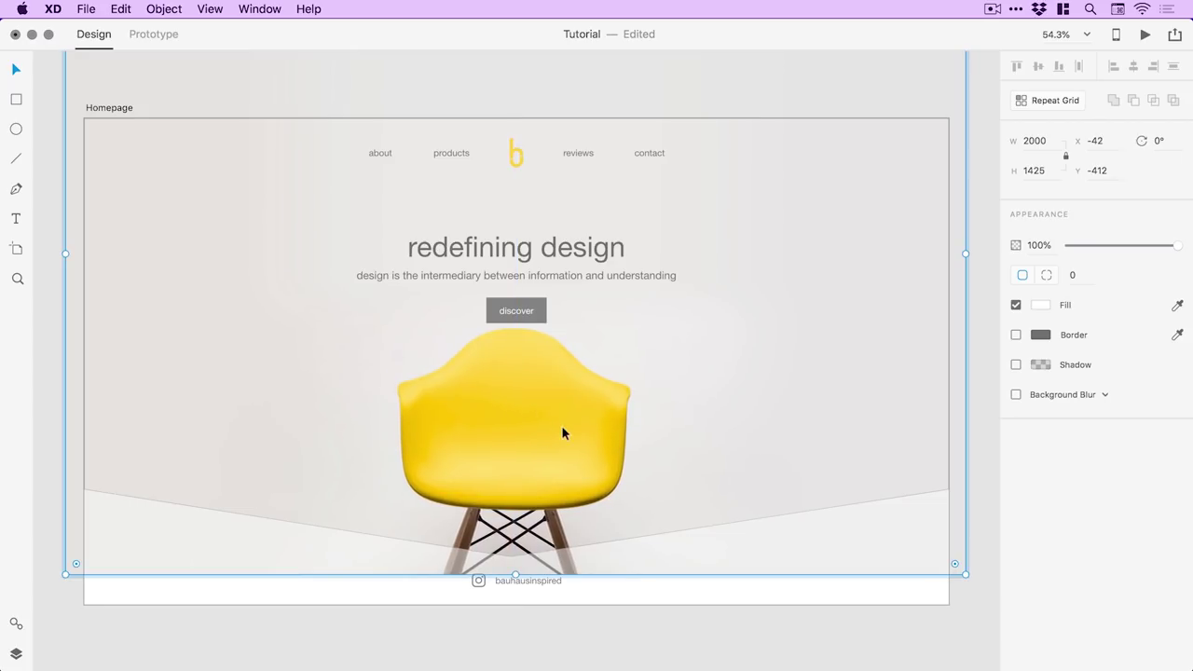
Step: Leave the mask and move the heading, tagline and discover button together up to about Y 183, further above the chair
{"action": "left_click", "coordinate": [48, 229]}
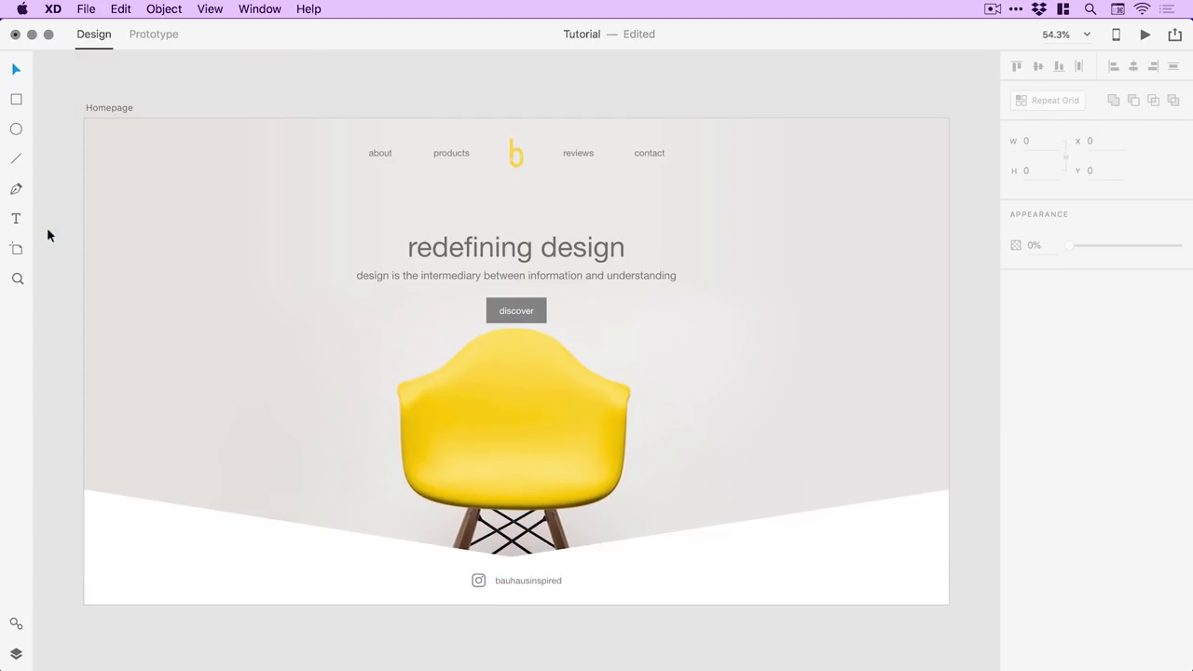
{"action": "left_click", "coordinate": [509, 311]}
{"action": "left_click", "coordinate": [511, 275], "text": "shift"}
{"action": "left_click", "coordinate": [522, 248], "text": "shift"}
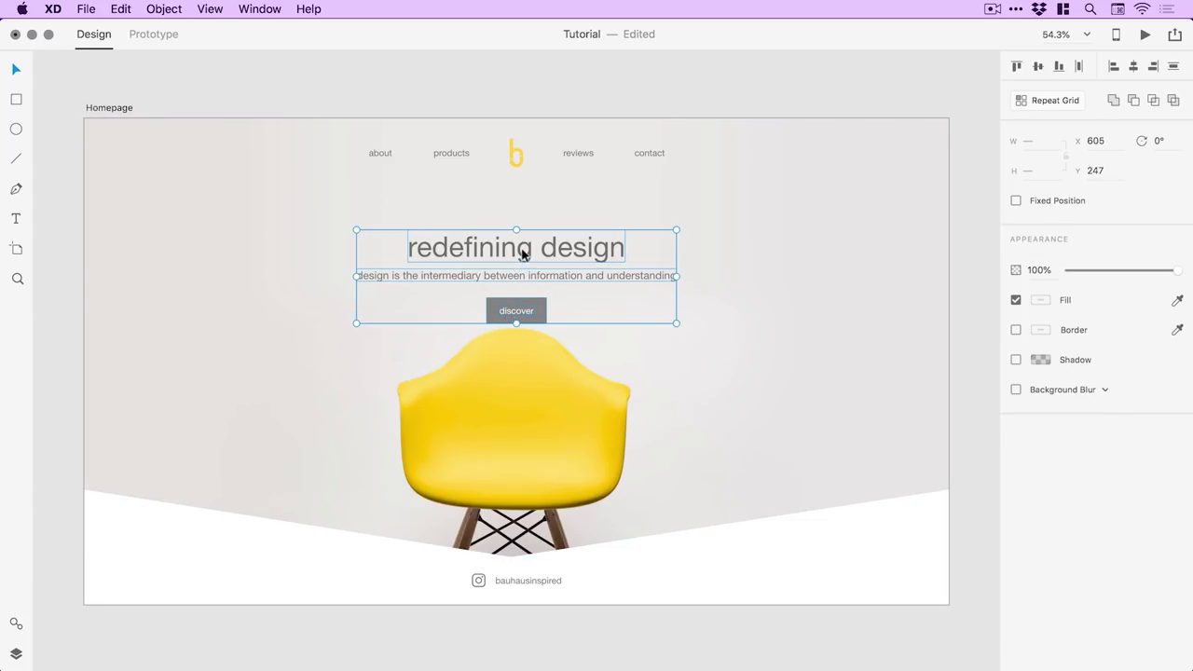
{"action": "left_click_drag", "start_coordinate": [522, 248], "coordinate": [549, 224]}
{"action": "left_click", "coordinate": [528, 93]}
Step: Fill the discover button with the yellow sampled from the logo and save that colour to the document assets
{"action": "key", "text": "z"}
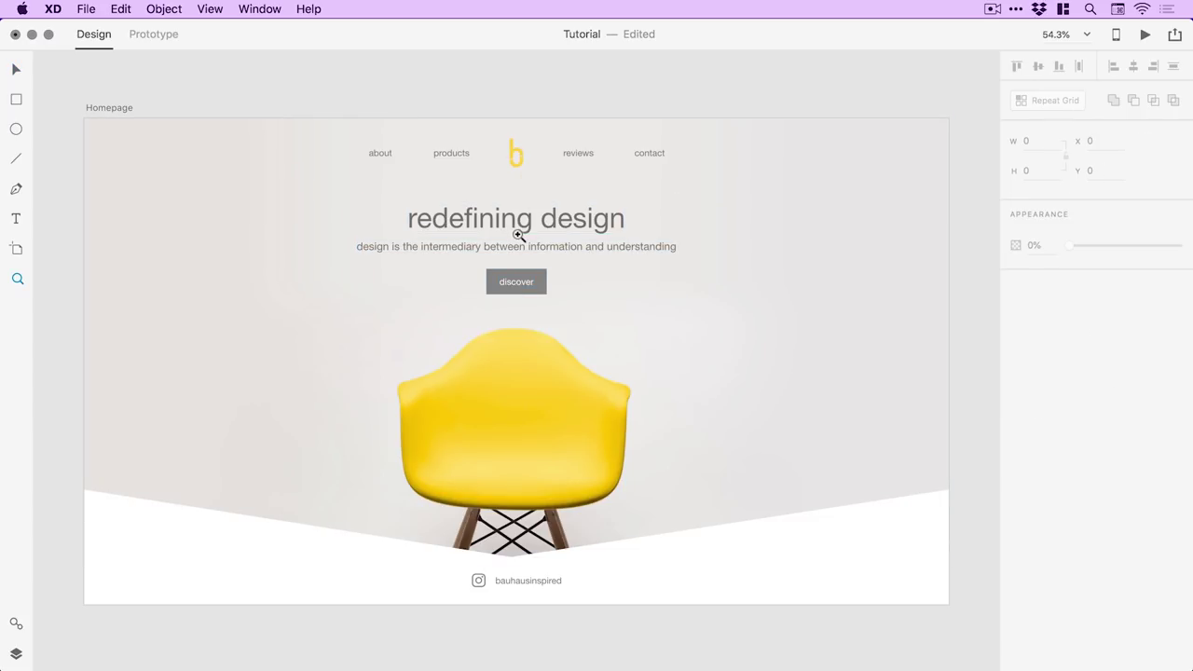
{"action": "left_click", "coordinate": [519, 234]}
{"action": "key", "text": "v"}
{"action": "scroll", "coordinate": [522, 224], "scroll_direction": "up", "scroll_amount": 2}
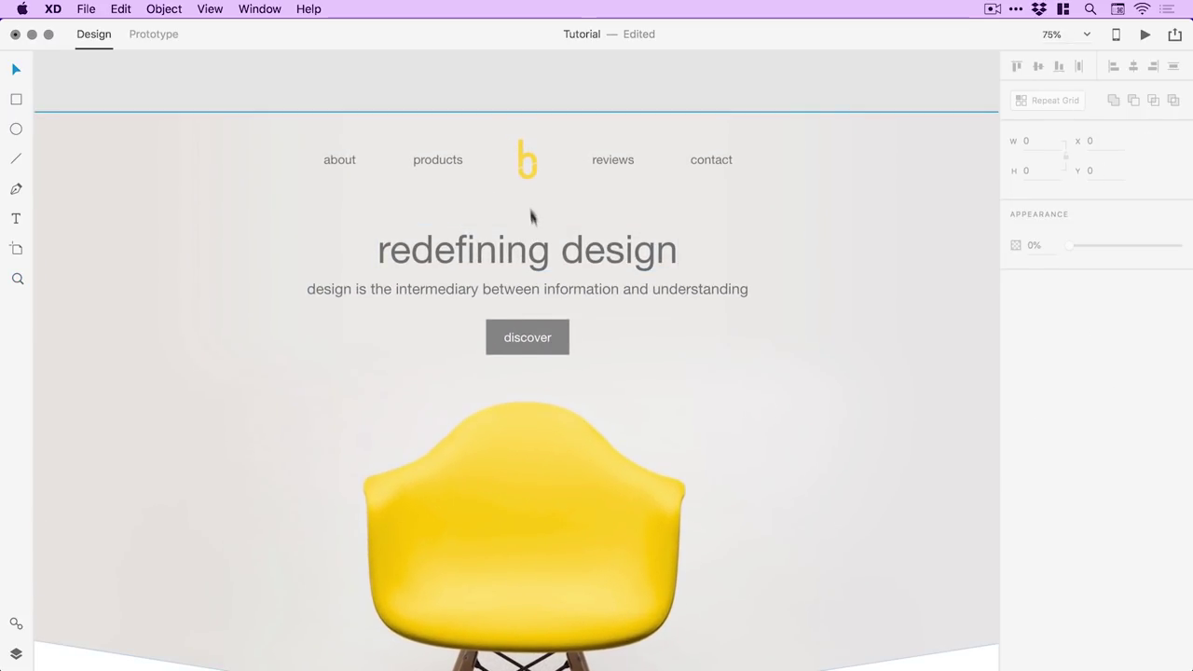
{"action": "left_click", "coordinate": [522, 154]}
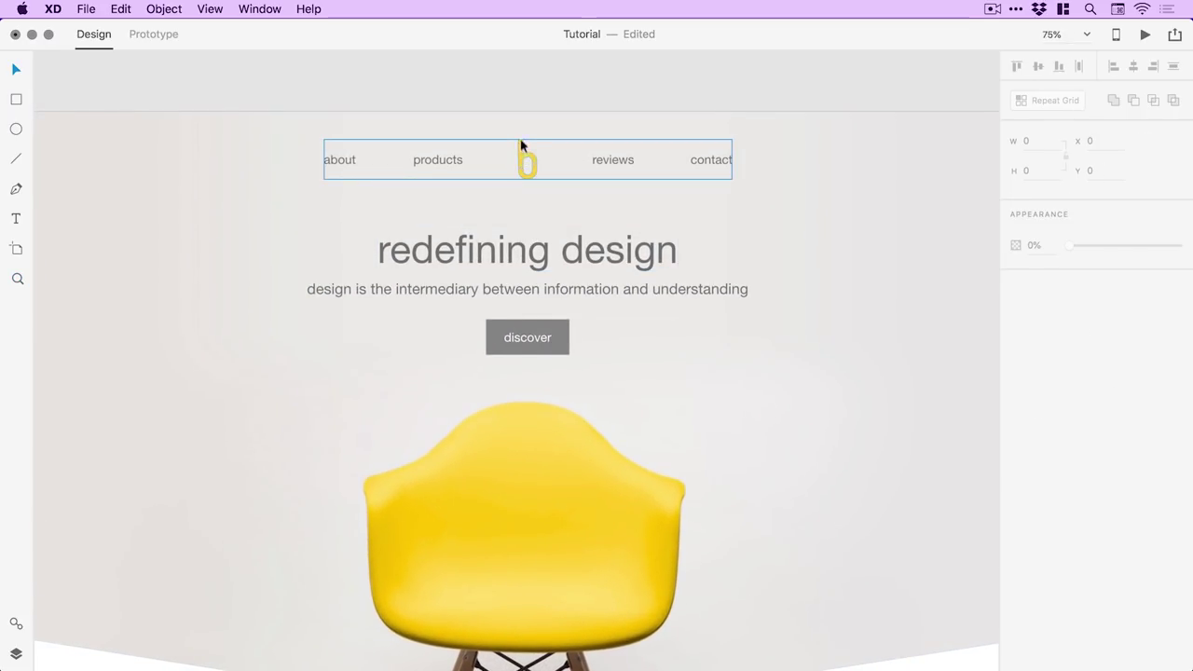
{"action": "left_click", "coordinate": [565, 328]}
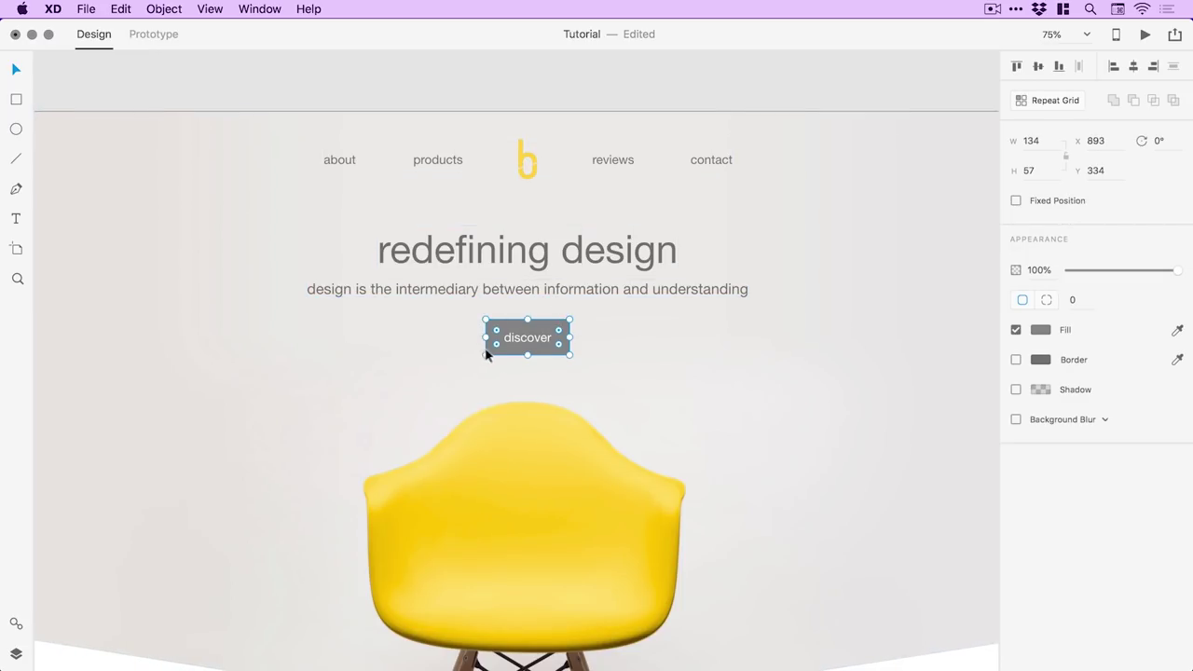
{"action": "left_click", "coordinate": [1177, 330]}
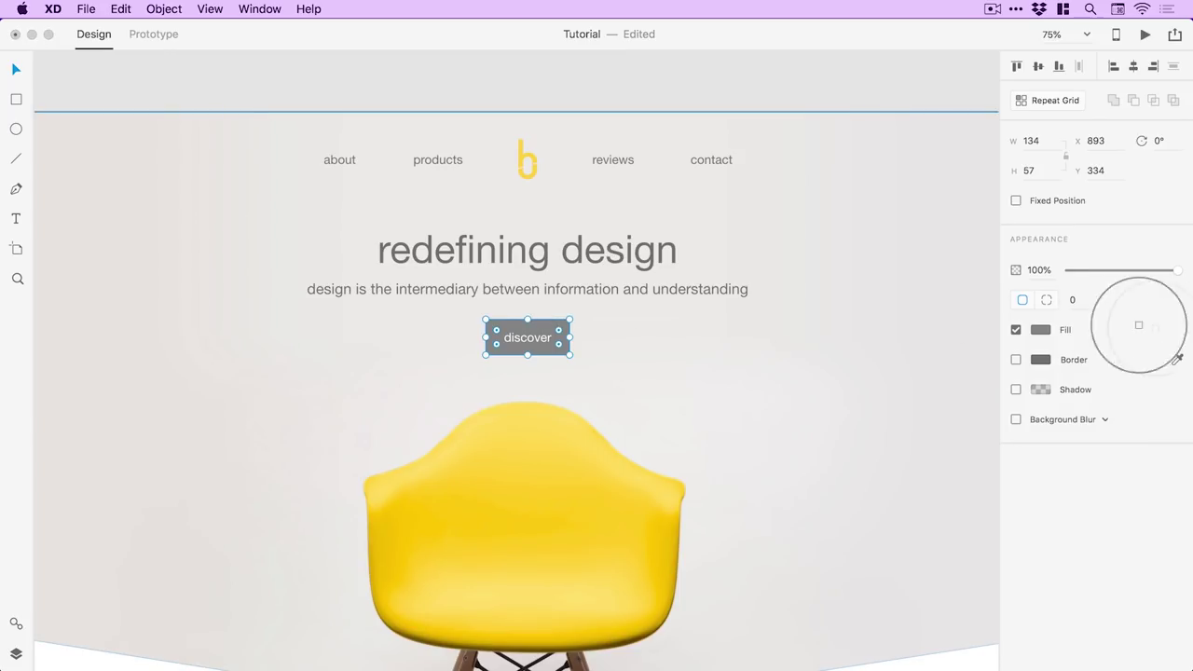
{"action": "left_click", "coordinate": [520, 152]}
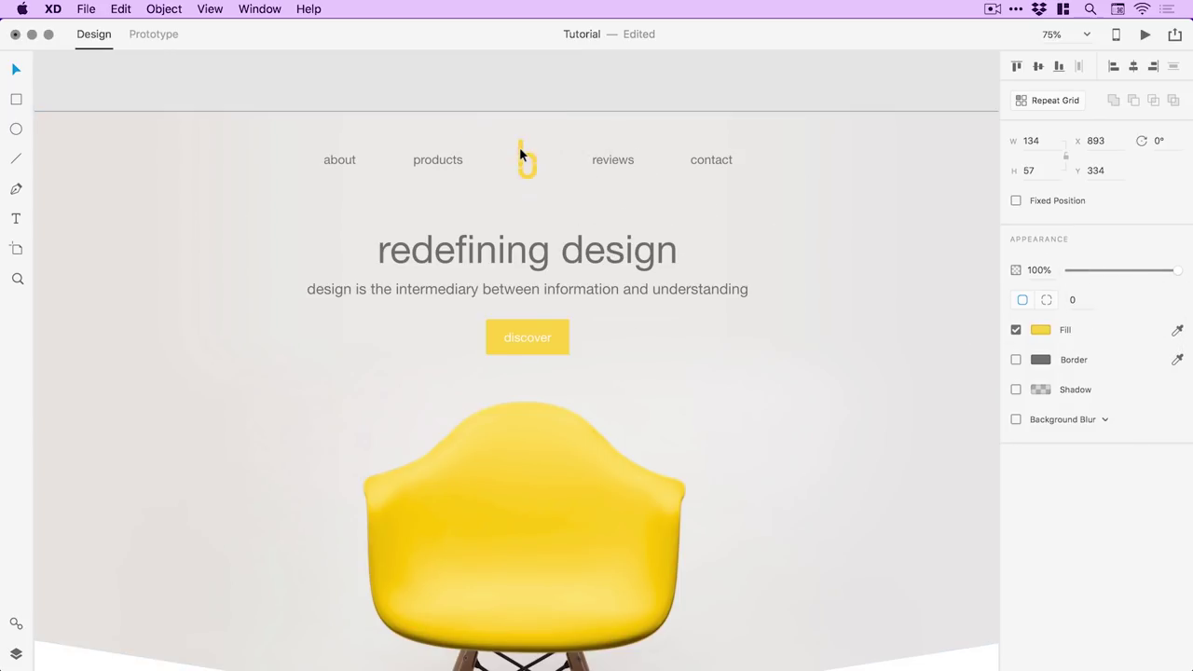
{"action": "left_click", "coordinate": [16, 624]}
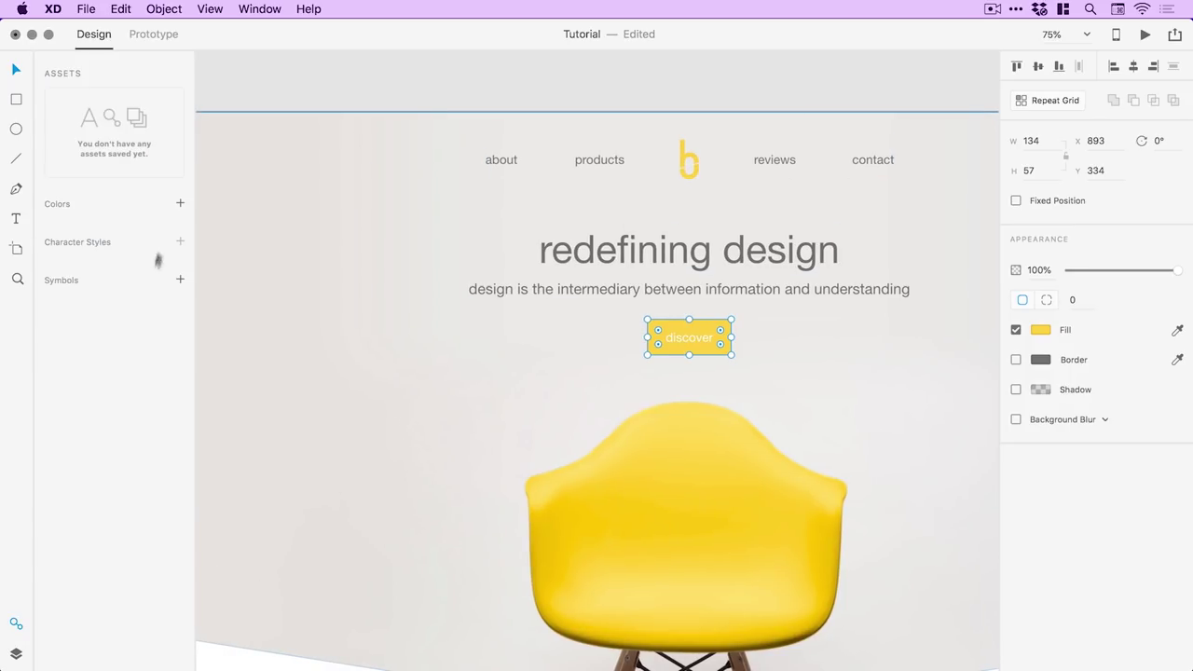
{"action": "left_click", "coordinate": [180, 204]}
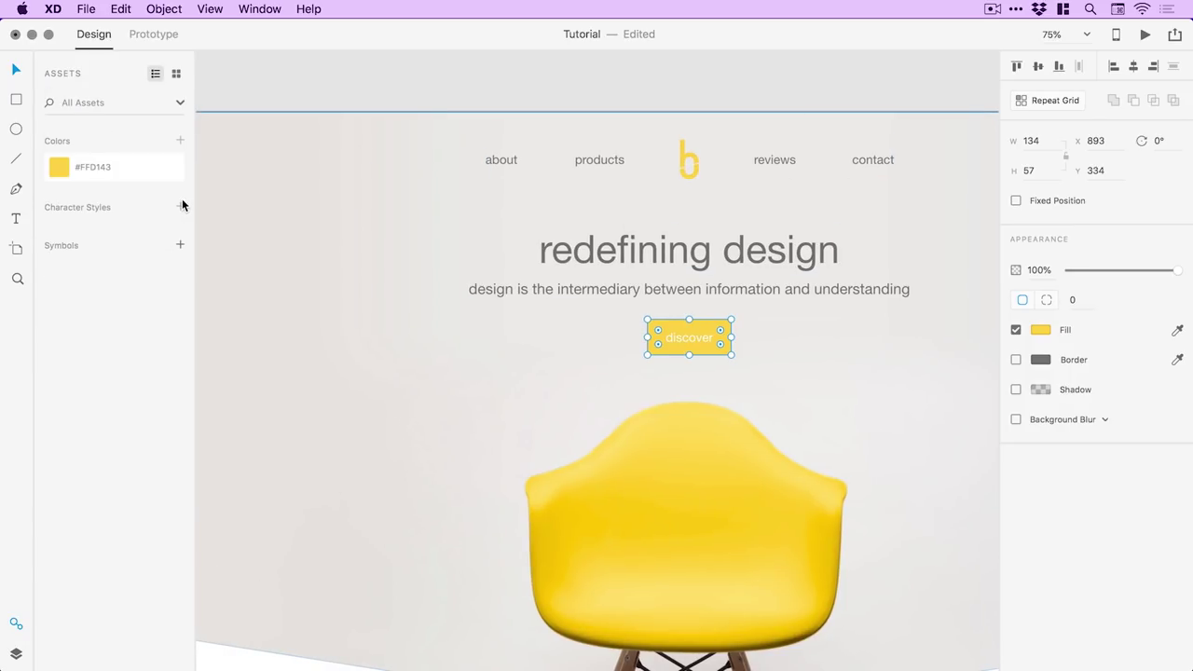
Step: Try changing the saved yellow colour asset to pink #FF439A, then undo the change
{"action": "right_click", "coordinate": [70, 168]}
{"action": "left_click", "coordinate": [75, 170]}
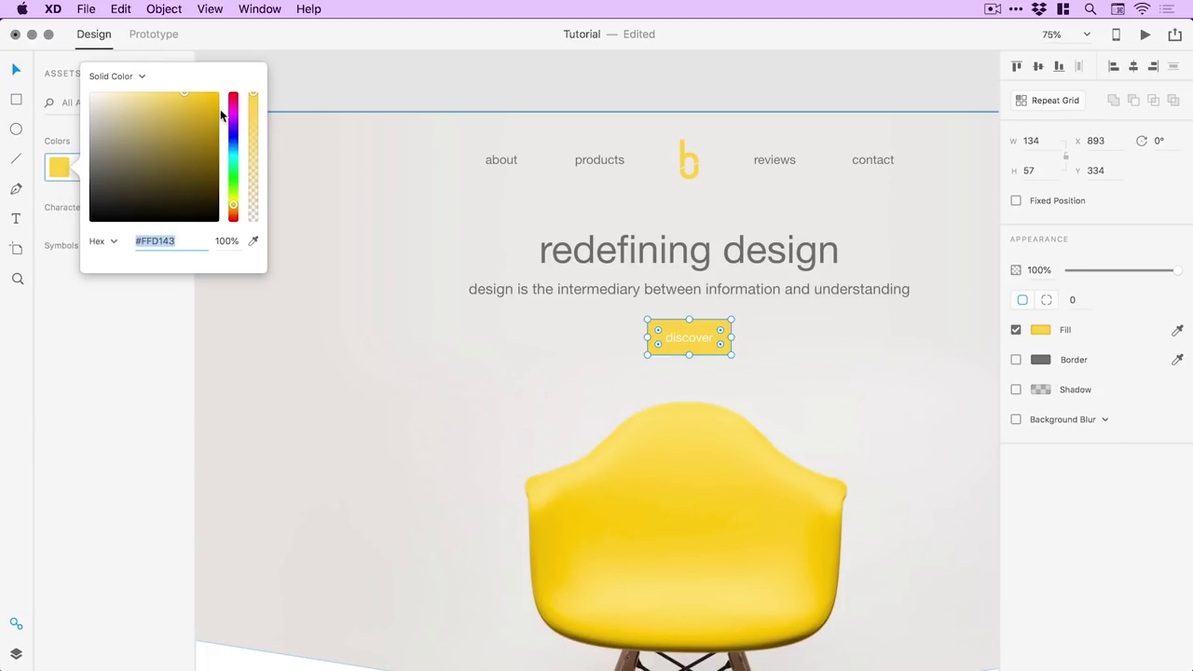
{"action": "mouse_move", "coordinate": [232, 104]}
{"action": "left_mouse_down"}
{"action": "mouse_move", "coordinate": [220, 192]}
{"action": "mouse_move", "coordinate": [213, 106]}
{"action": "mouse_move", "coordinate": [213, 220]}
{"action": "mouse_move", "coordinate": [205, 131]}
{"action": "mouse_move", "coordinate": [231, 100]}
{"action": "left_mouse_up"}
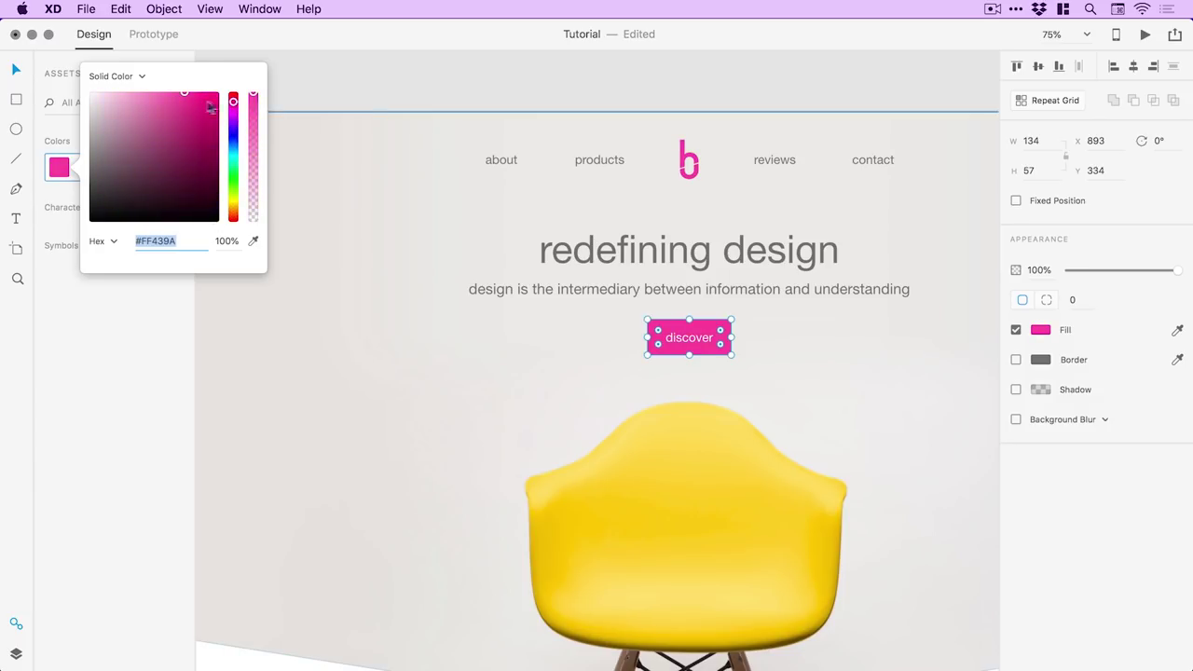
{"action": "left_click", "coordinate": [361, 71]}
{"action": "key", "text": "ctrl+z"}
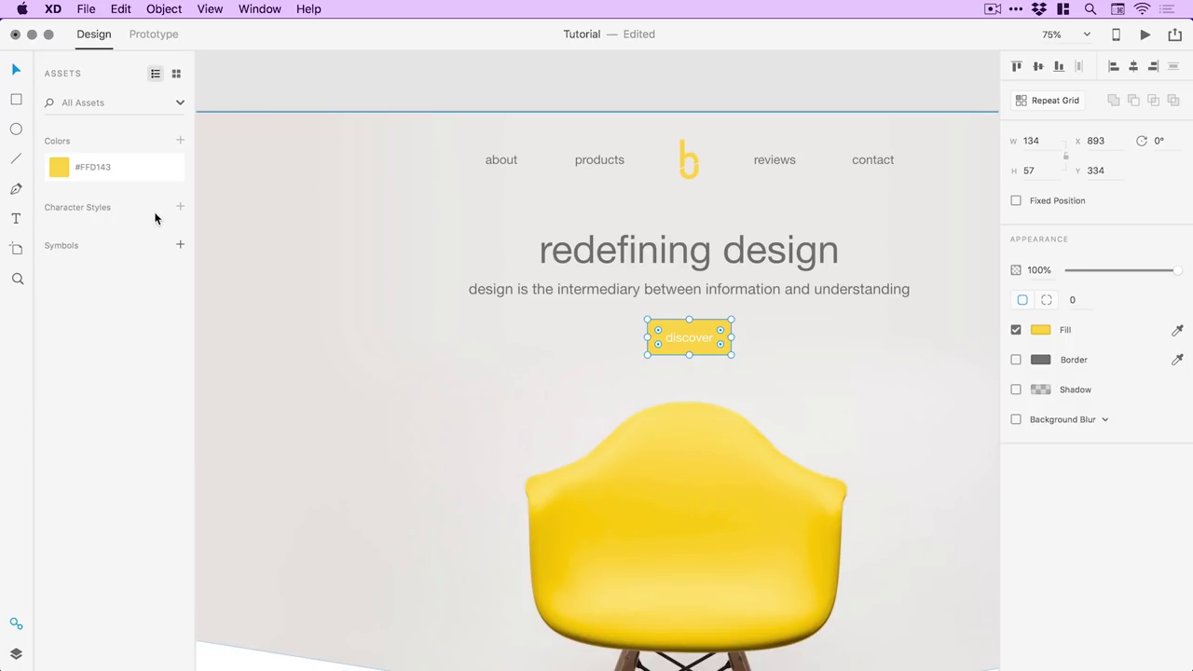
Step: Ungroup the Instagram icon and its bauhausinspired caption below the chair
{"action": "scroll", "coordinate": [603, 315], "scroll_direction": "right", "scroll_amount": 3}
{"action": "scroll", "coordinate": [602, 314], "scroll_direction": "down", "scroll_amount": 2}
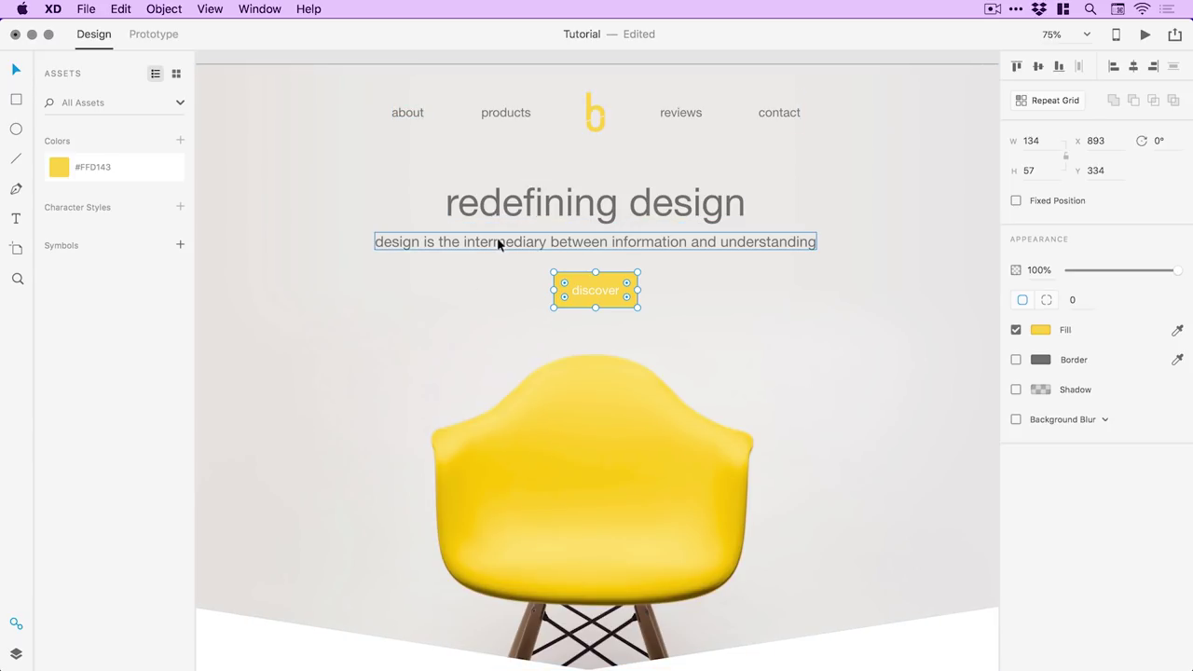
{"action": "scroll", "coordinate": [535, 323], "scroll_direction": "down", "scroll_amount": 5}
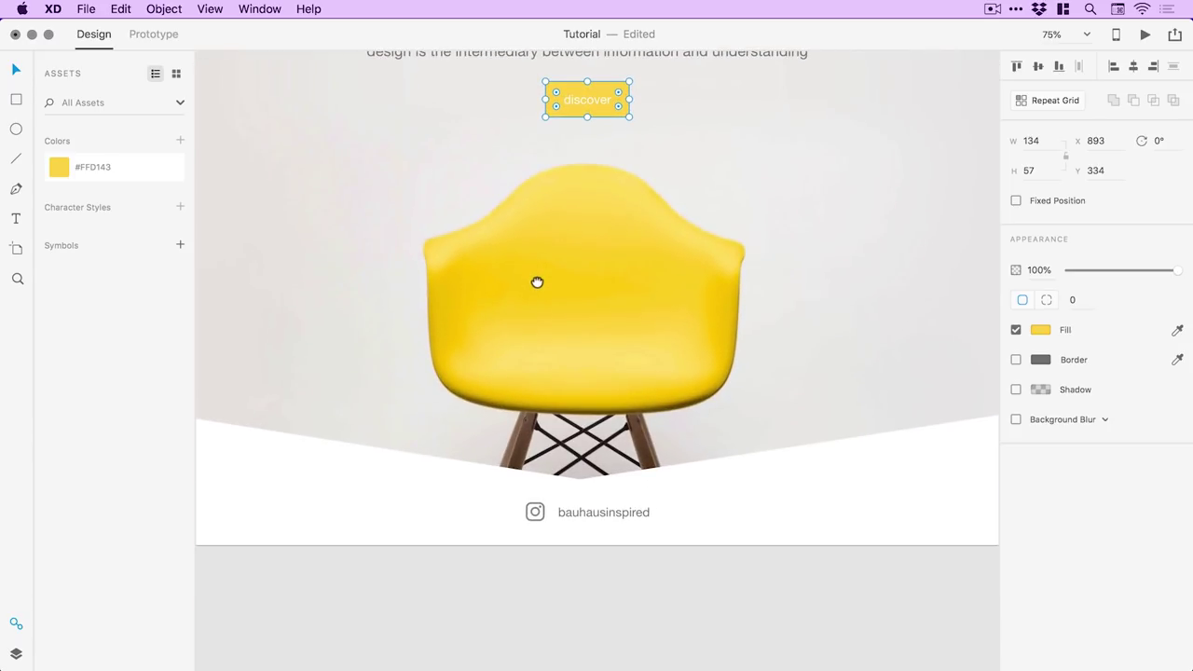
{"action": "left_click", "coordinate": [595, 511]}
{"action": "left_click", "coordinate": [166, 9]}
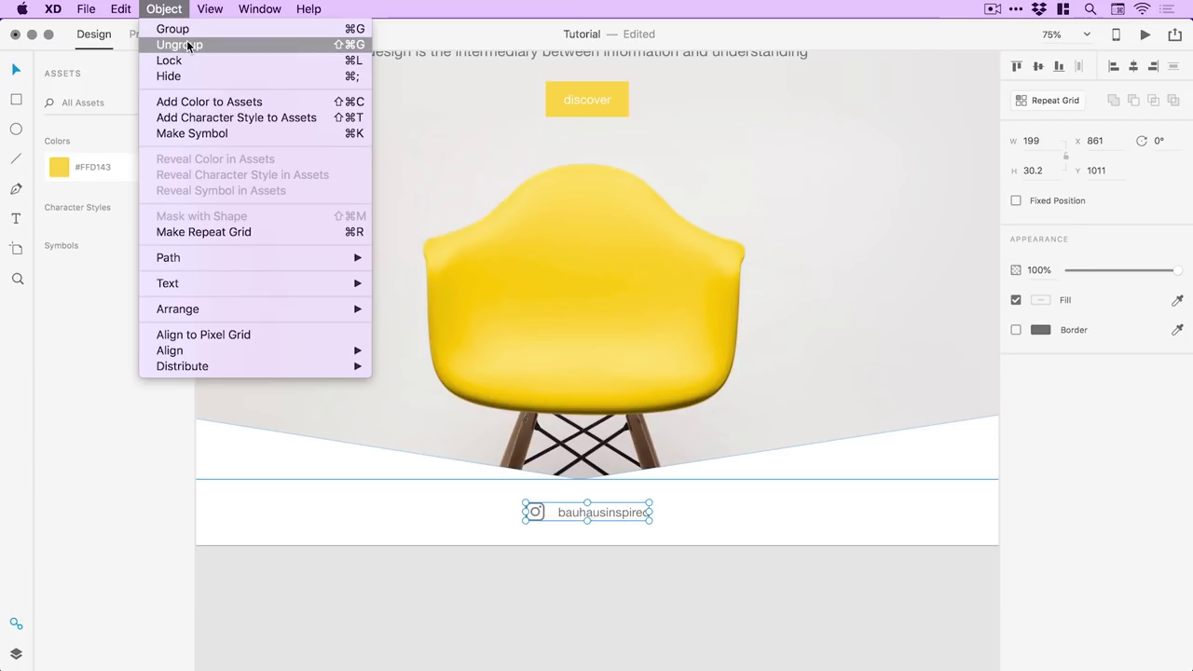
{"action": "left_click", "coordinate": [188, 45]}
Step: Save the character styles of the Instagram caption, tagline, heading and discover label to the assets
{"action": "left_click", "coordinate": [601, 508]}
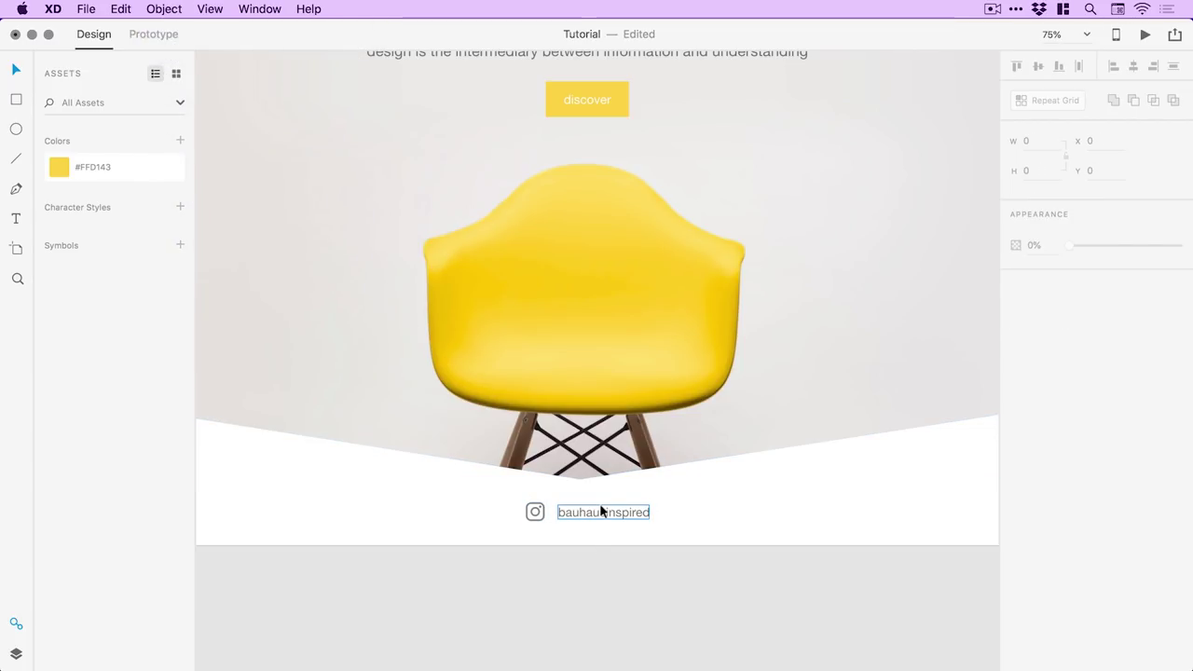
{"action": "left_click_drag", "start_coordinate": [594, 226], "coordinate": [594, 327]}
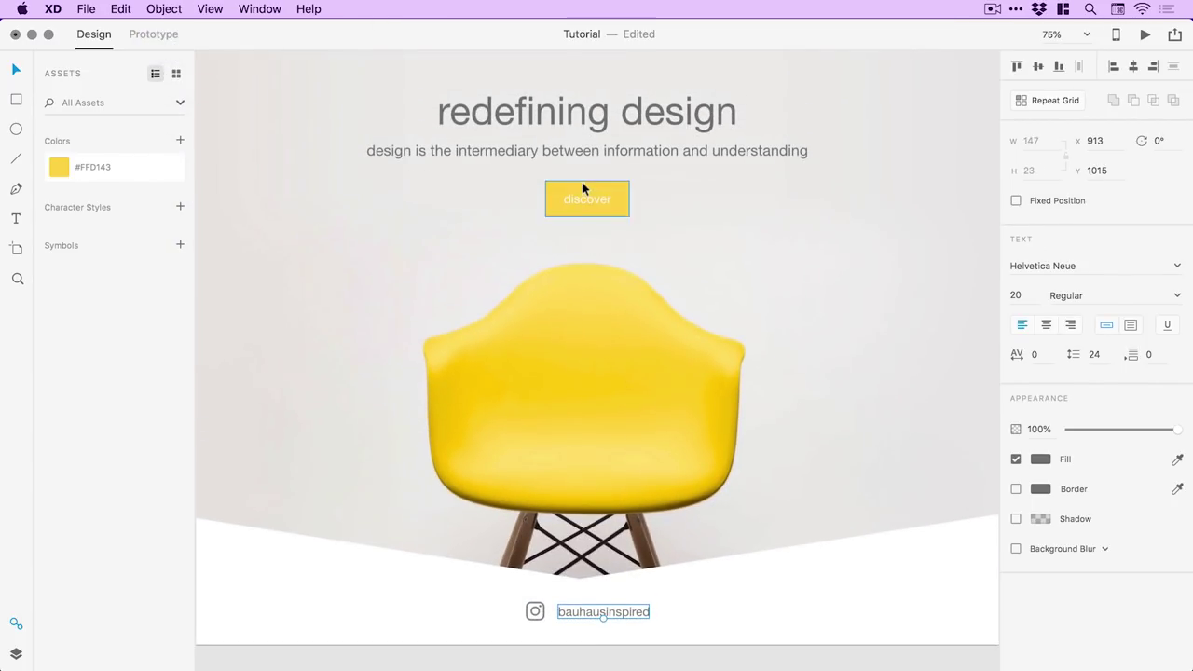
{"action": "left_click", "coordinate": [578, 149], "text": "shift"}
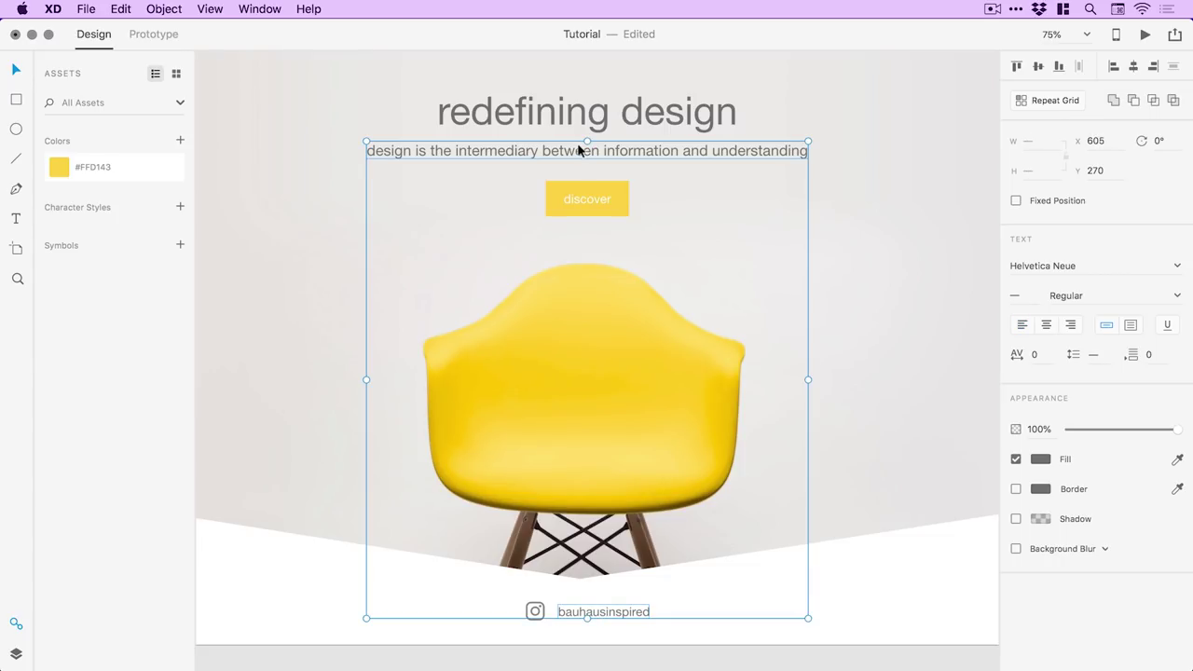
{"action": "left_click", "coordinate": [575, 119], "text": "shift"}
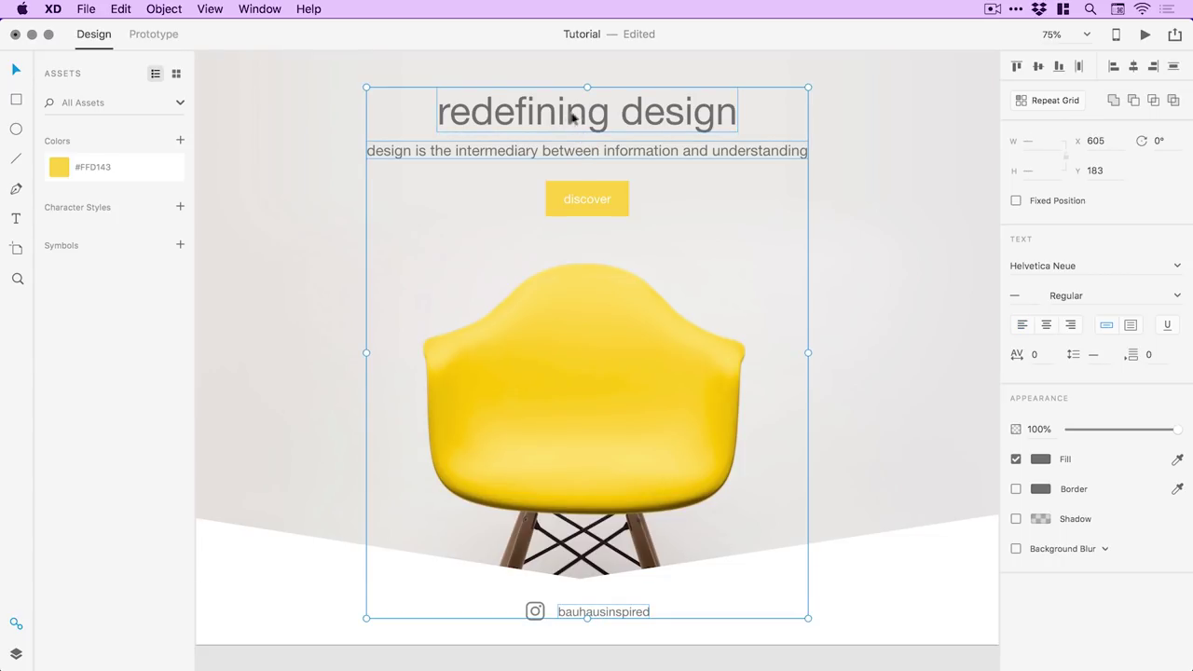
{"action": "left_click", "coordinate": [584, 203], "text": "shift"}
{"action": "mouse_move", "coordinate": [557, 199]}
{"action": "left_mouse_down"}
{"action": "mouse_move", "coordinate": [564, 250]}
{"action": "mouse_move", "coordinate": [565, 205]}
{"action": "left_mouse_up"}
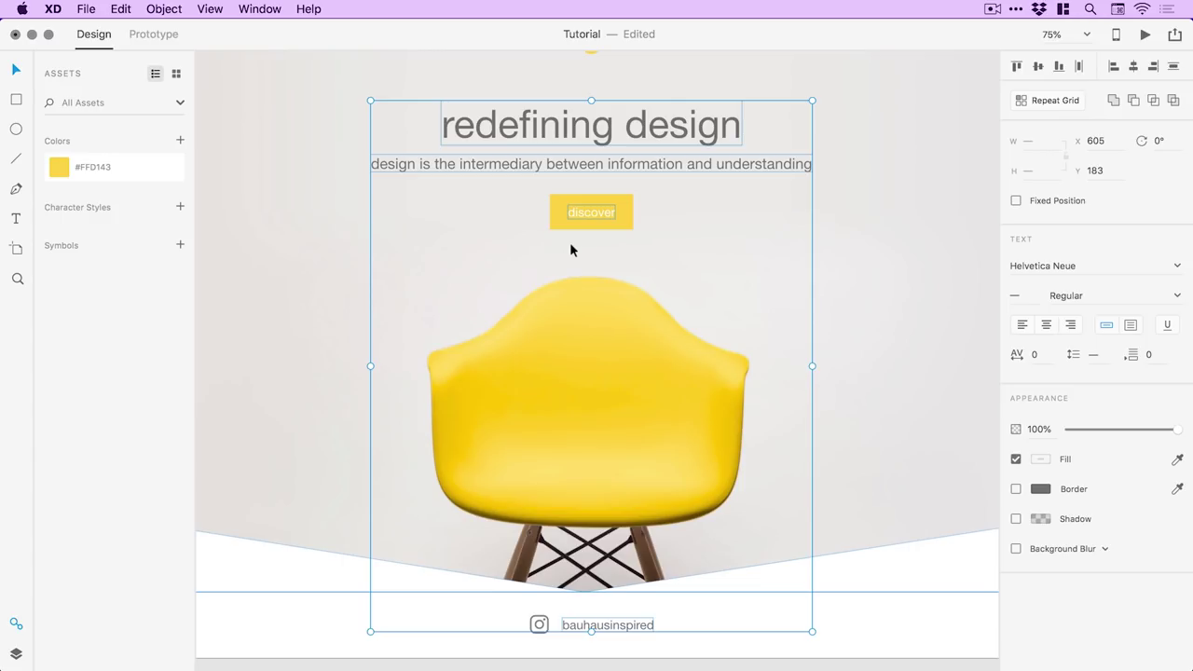
{"action": "left_click", "coordinate": [180, 209]}
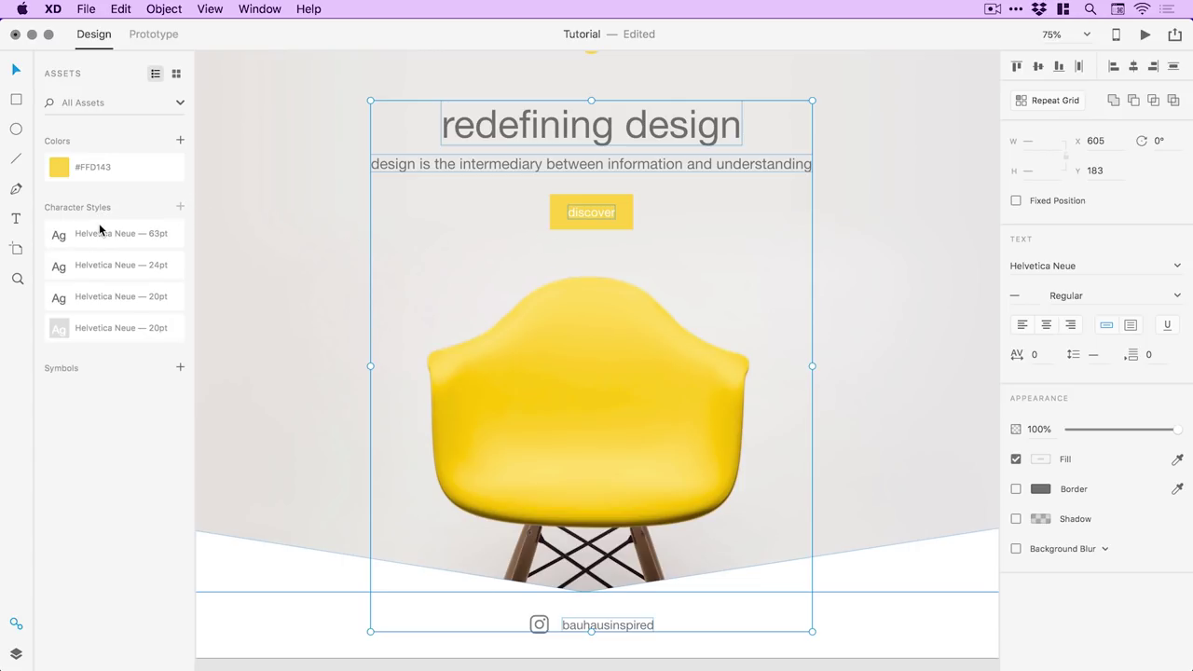
Step: Change the font of the dark grey 20 pt Helvetica Neue character style to Reross in the Rectangular style
{"action": "key", "text": "super+minus"}
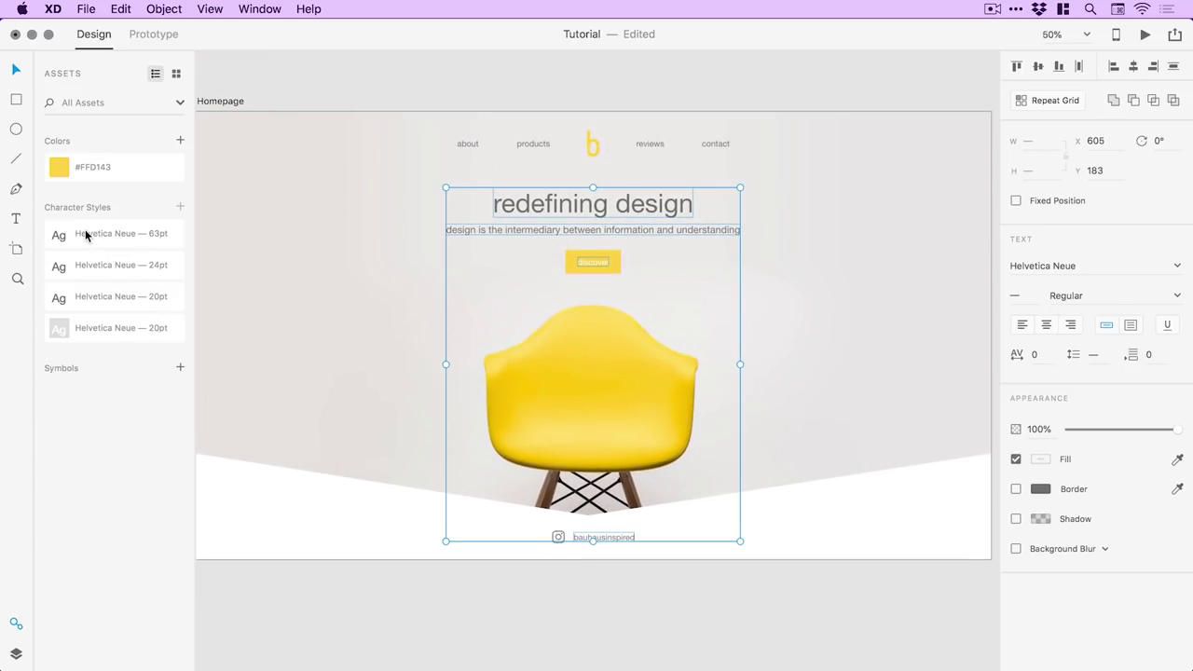
{"action": "mouse_move", "coordinate": [93, 237]}
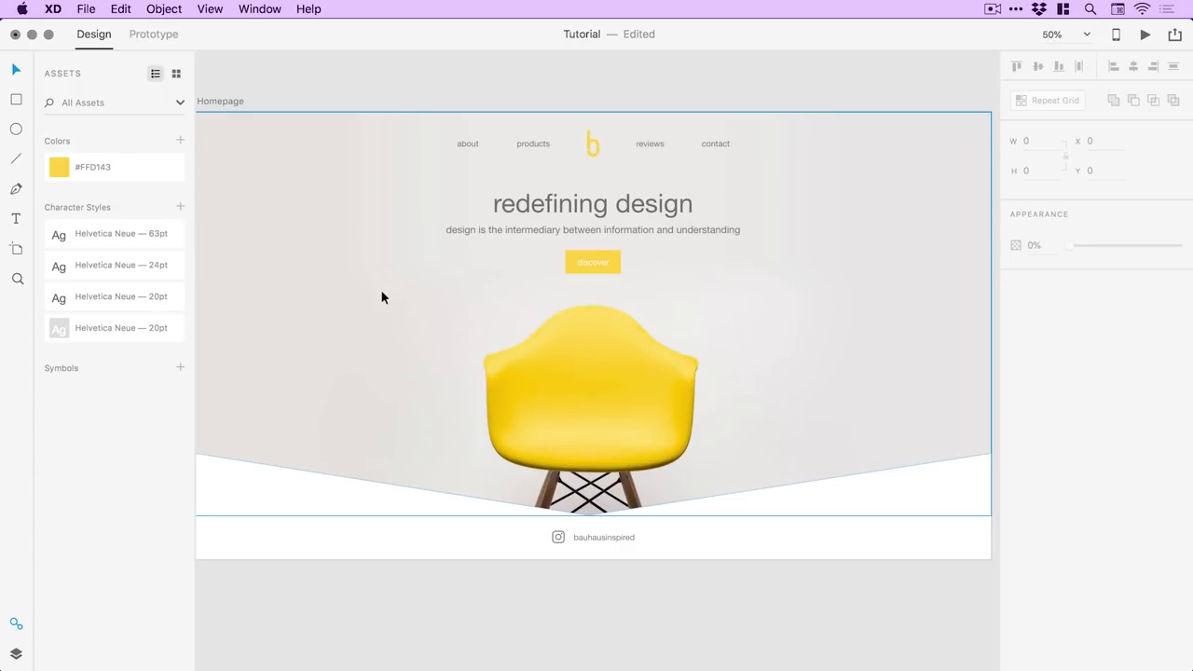
{"action": "left_click", "coordinate": [615, 539]}
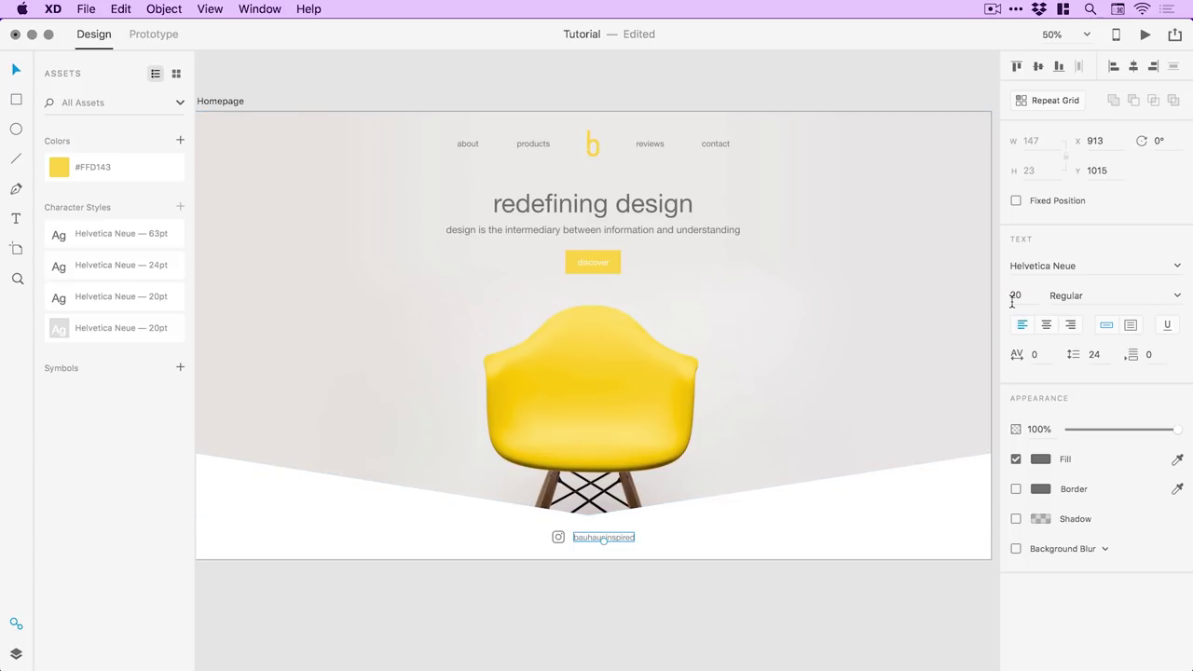
{"action": "left_click", "coordinate": [98, 297]}
{"action": "right_click", "coordinate": [102, 303]}
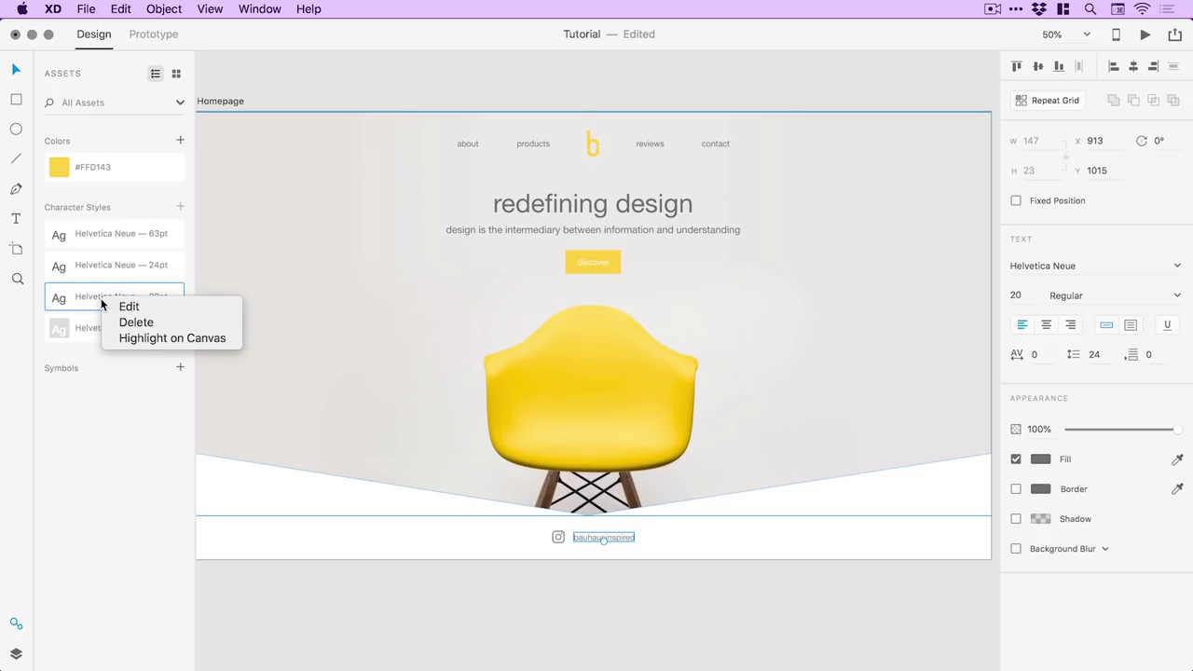
{"action": "left_click", "coordinate": [122, 309]}
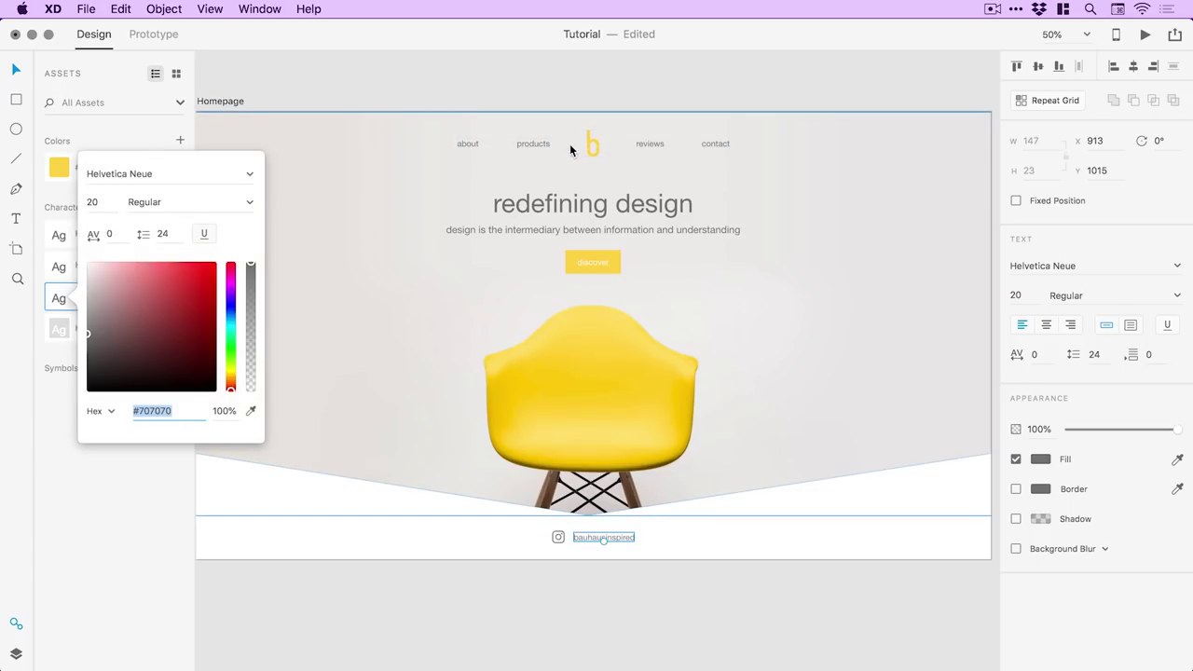
{"action": "left_click", "coordinate": [139, 173]}
{"action": "type", "text": "Reross"}
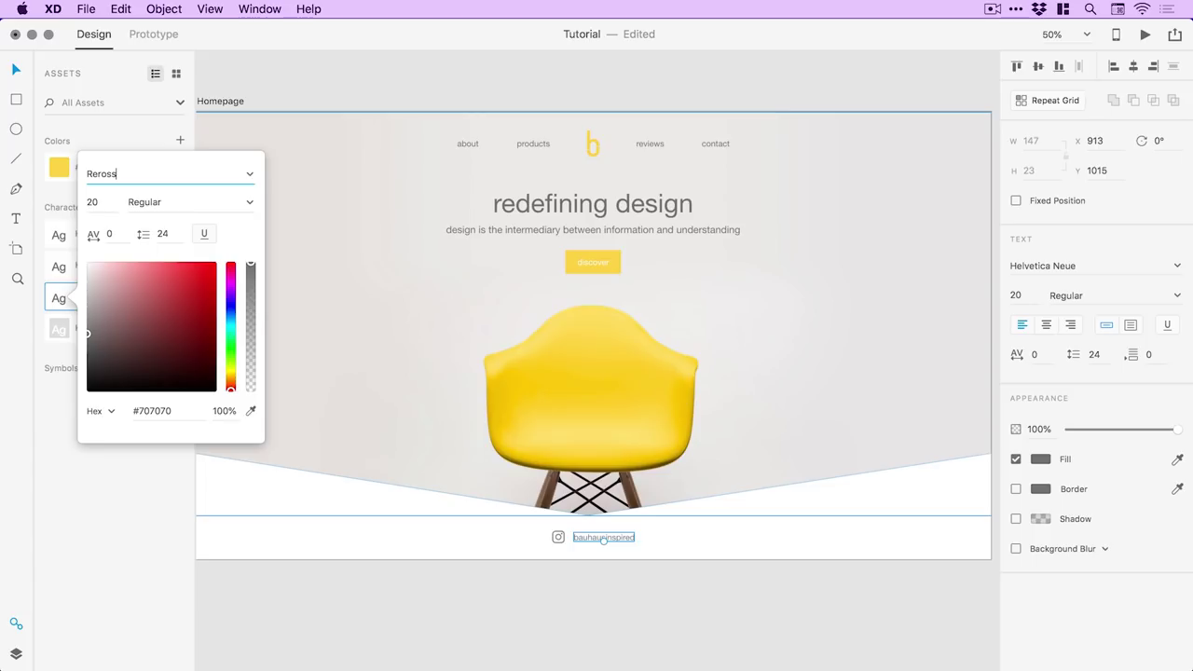
{"action": "key", "text": "Return"}
{"action": "left_click", "coordinate": [249, 202]}
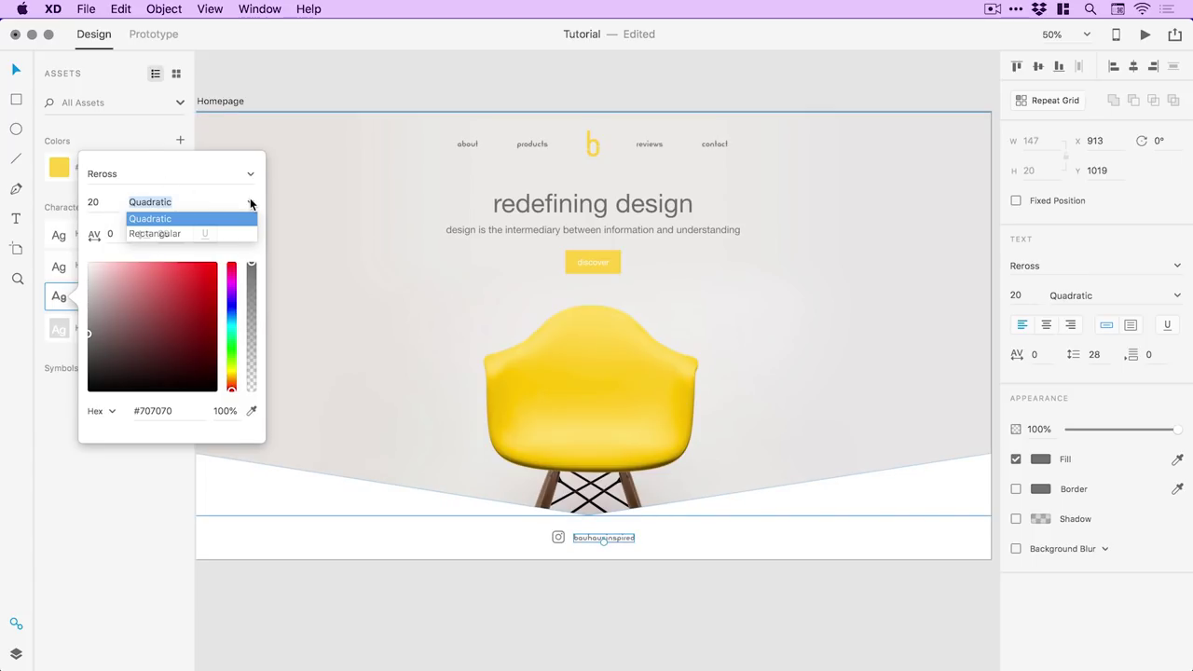
{"action": "left_click", "coordinate": [174, 234]}
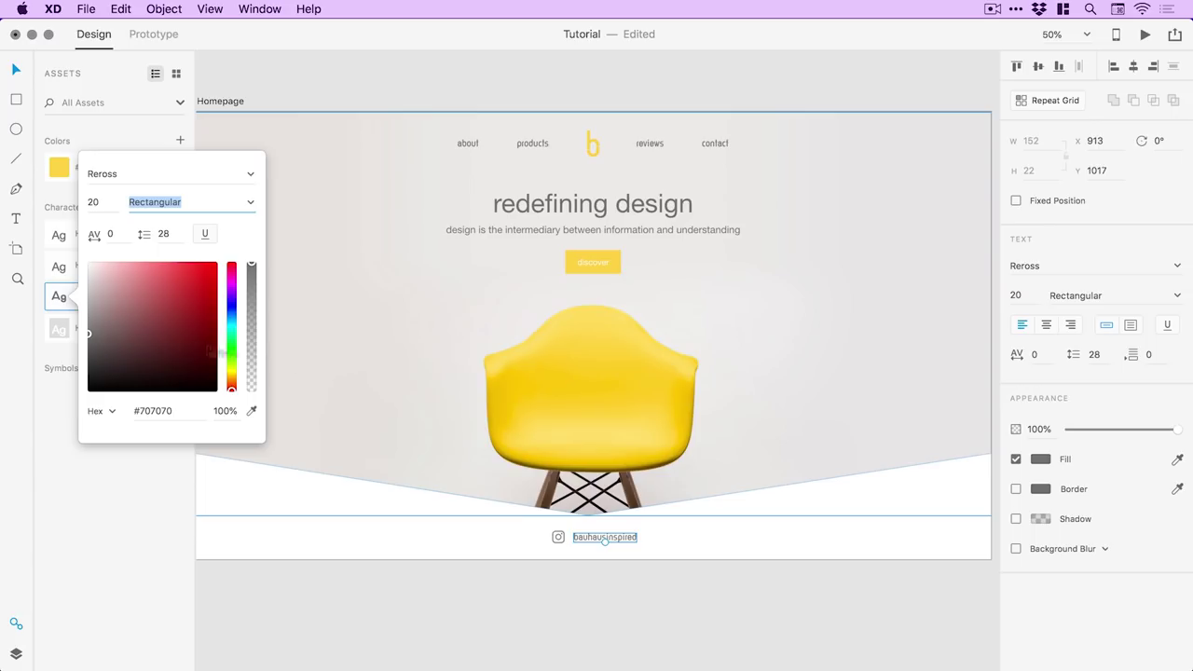
Step: Set the colour of the 20 pt Reross character style to #666666 and finish editing it
{"action": "left_click", "coordinate": [154, 411]}
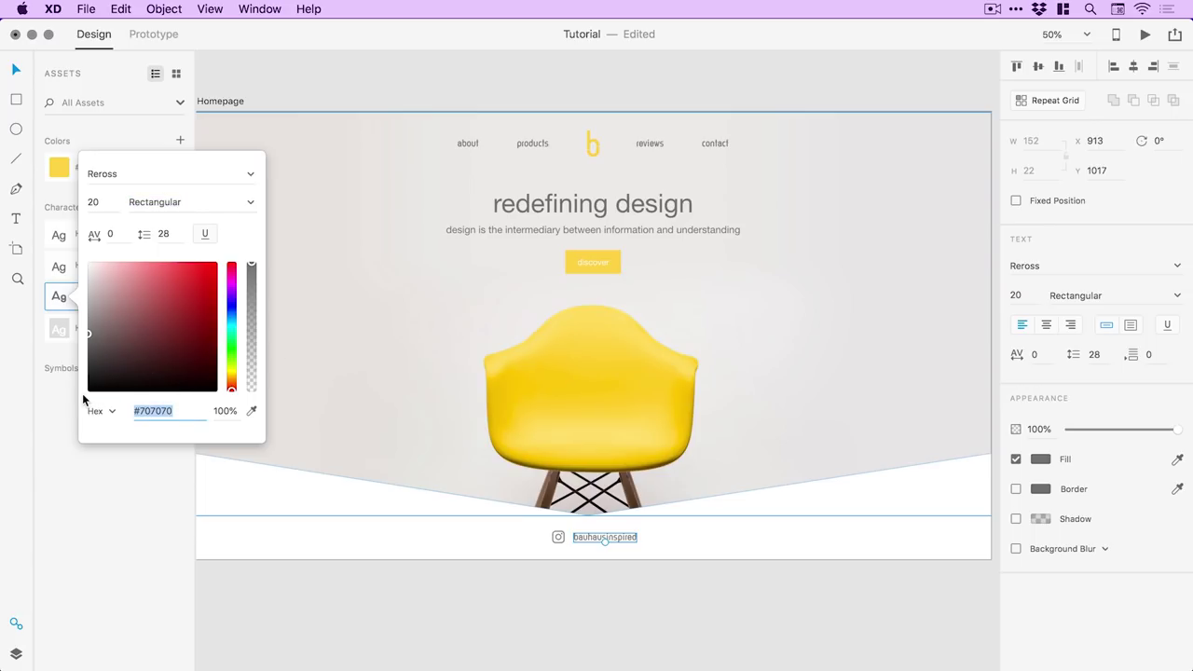
{"action": "type", "text": "666666"}
{"action": "key", "text": "Return"}
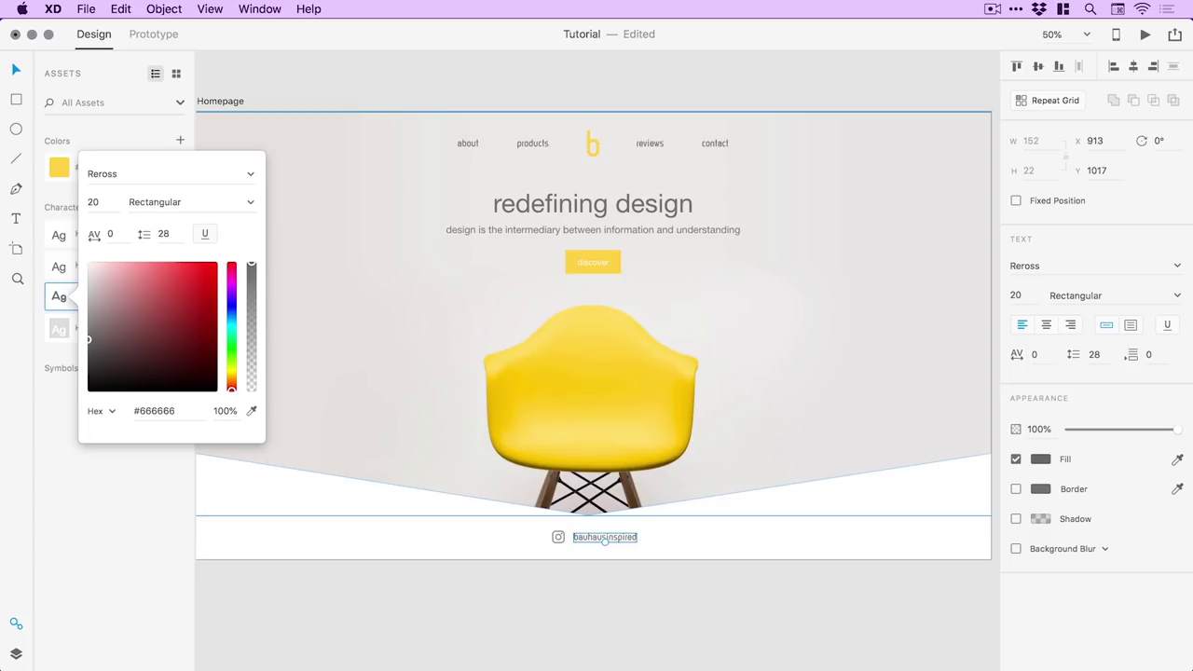
{"action": "left_click", "coordinate": [545, 86]}
Step: Change the font of the 63 pt Helvetica Neue character style to Reross
{"action": "key", "text": "z"}
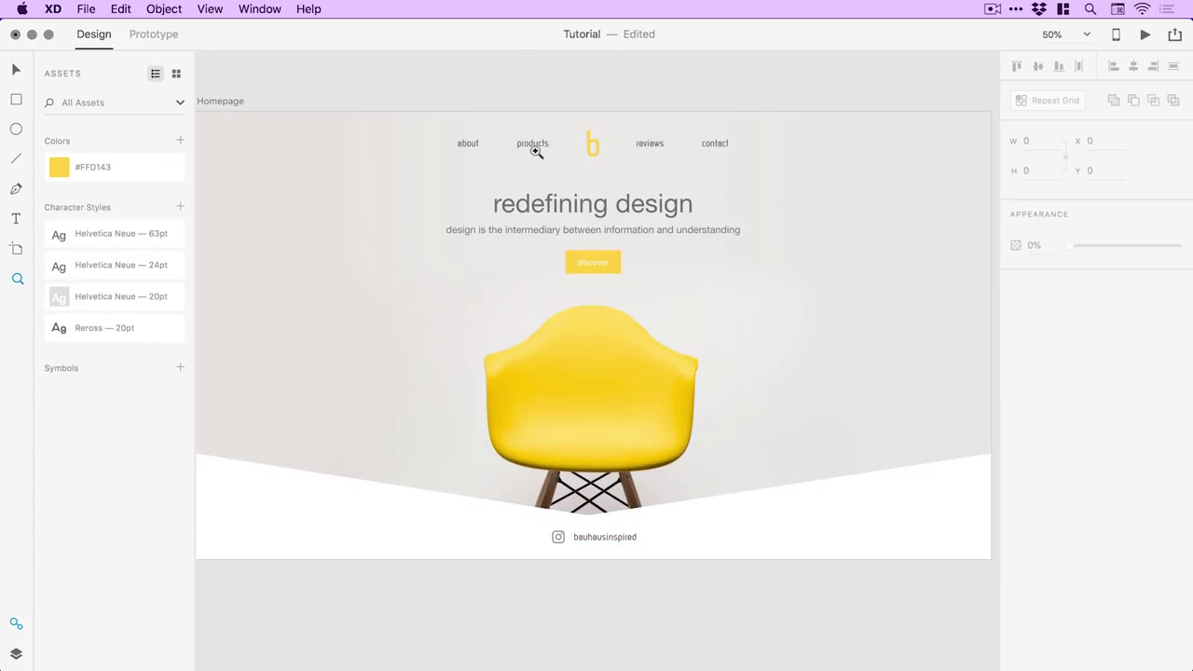
{"action": "left_click", "coordinate": [534, 149]}
{"action": "key", "text": "v"}
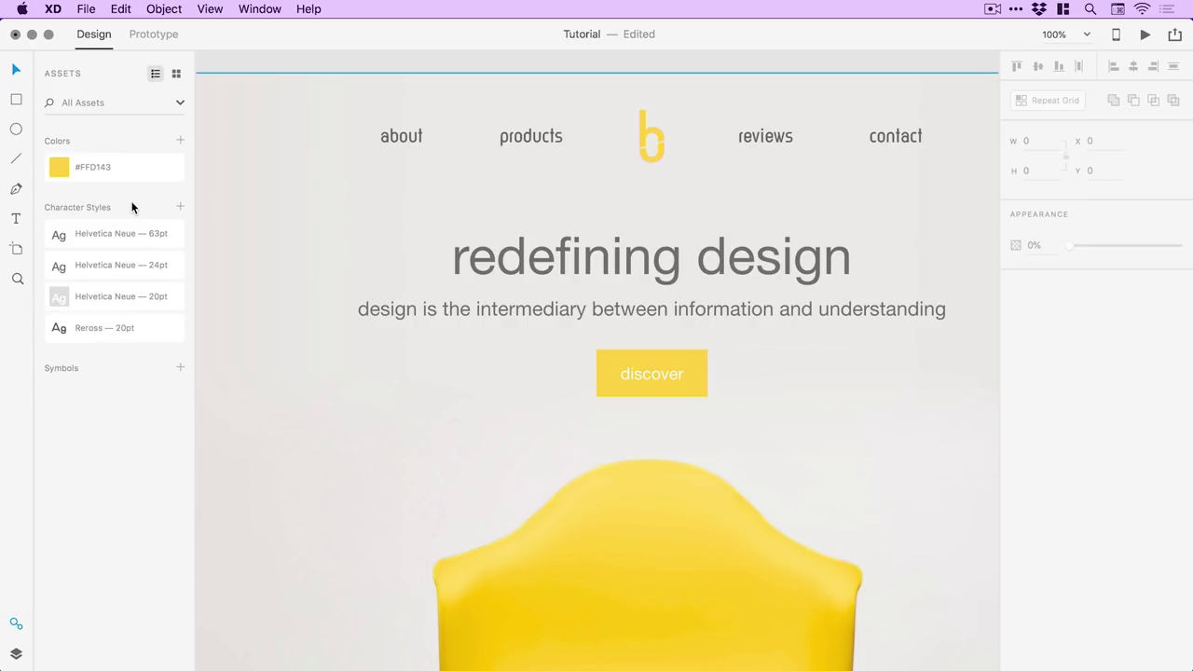
{"action": "right_click", "coordinate": [117, 237]}
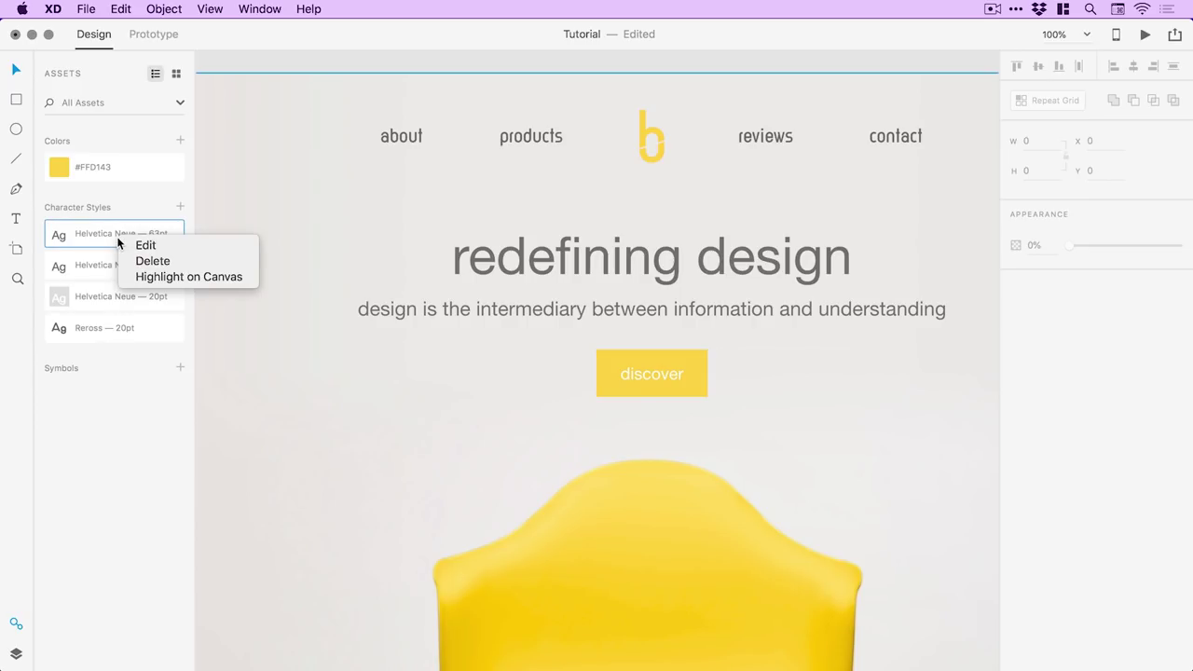
{"action": "left_click", "coordinate": [89, 231]}
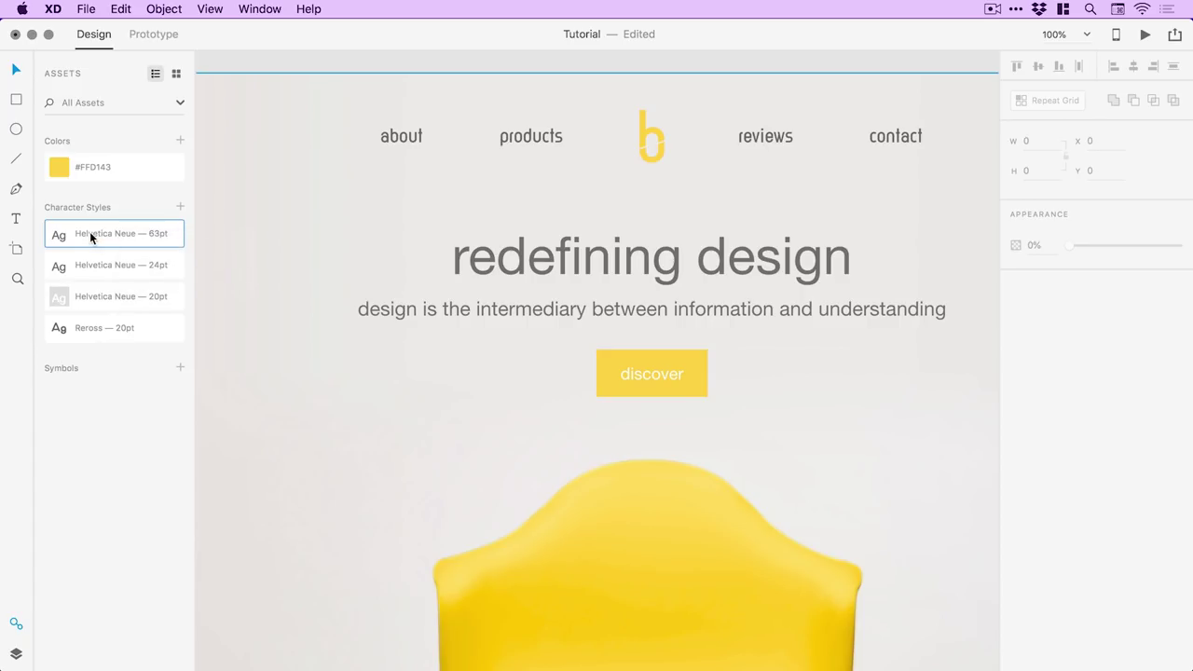
{"action": "right_click", "coordinate": [93, 239]}
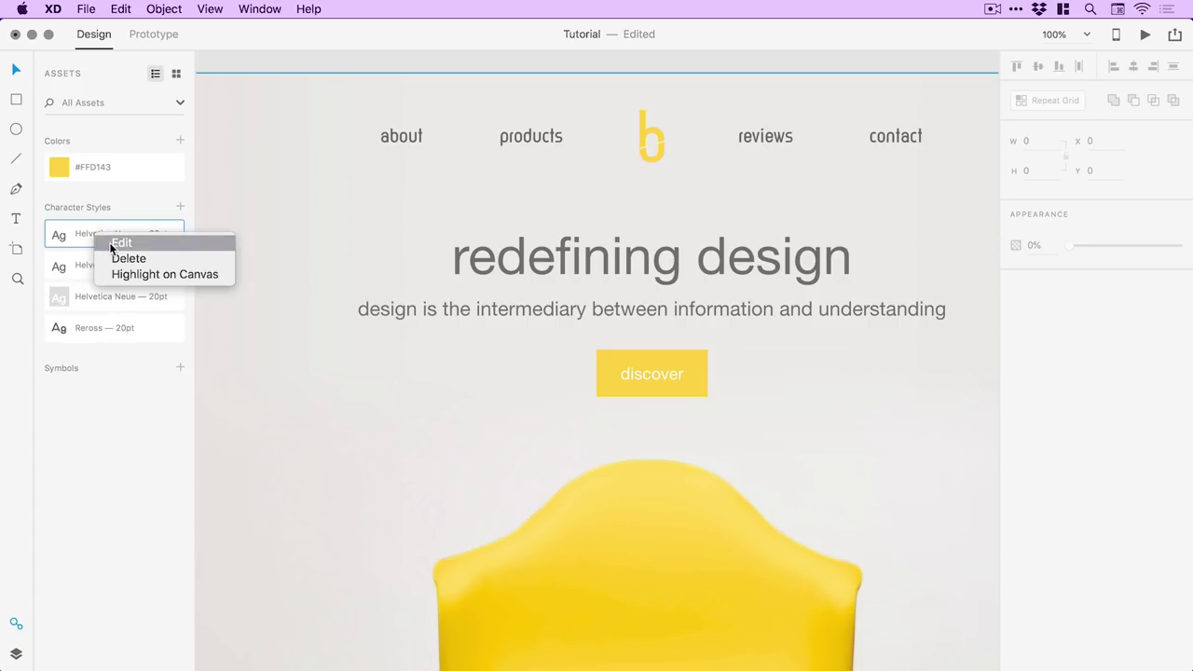
{"action": "left_click", "coordinate": [114, 243]}
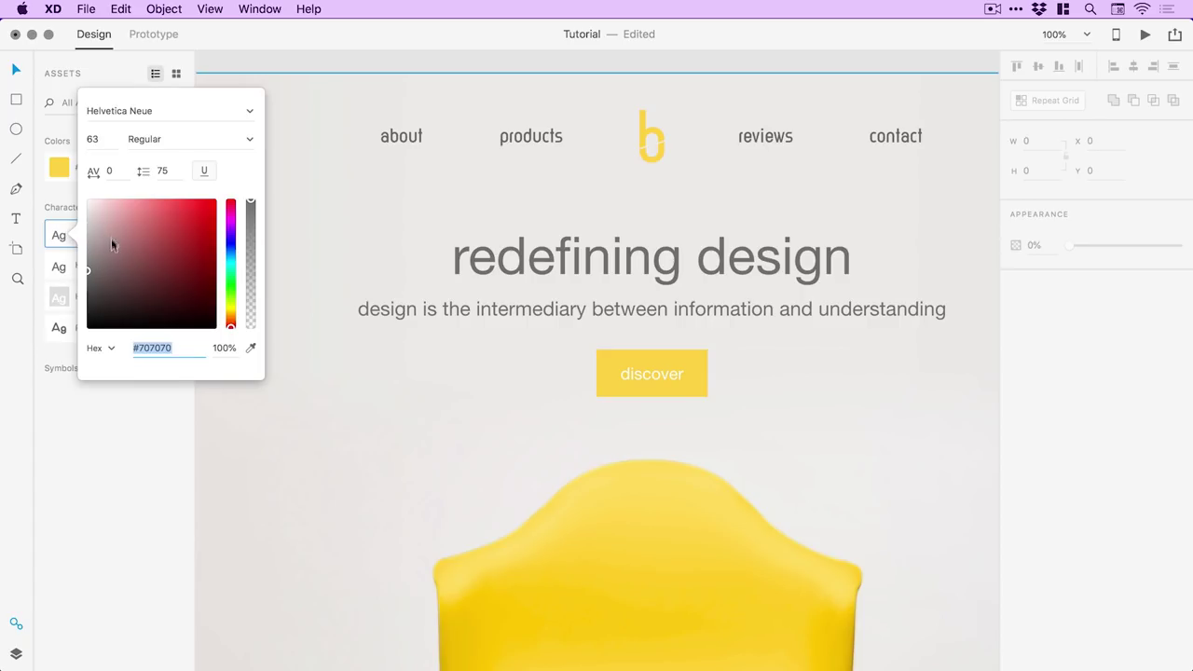
{"action": "left_click", "coordinate": [159, 113]}
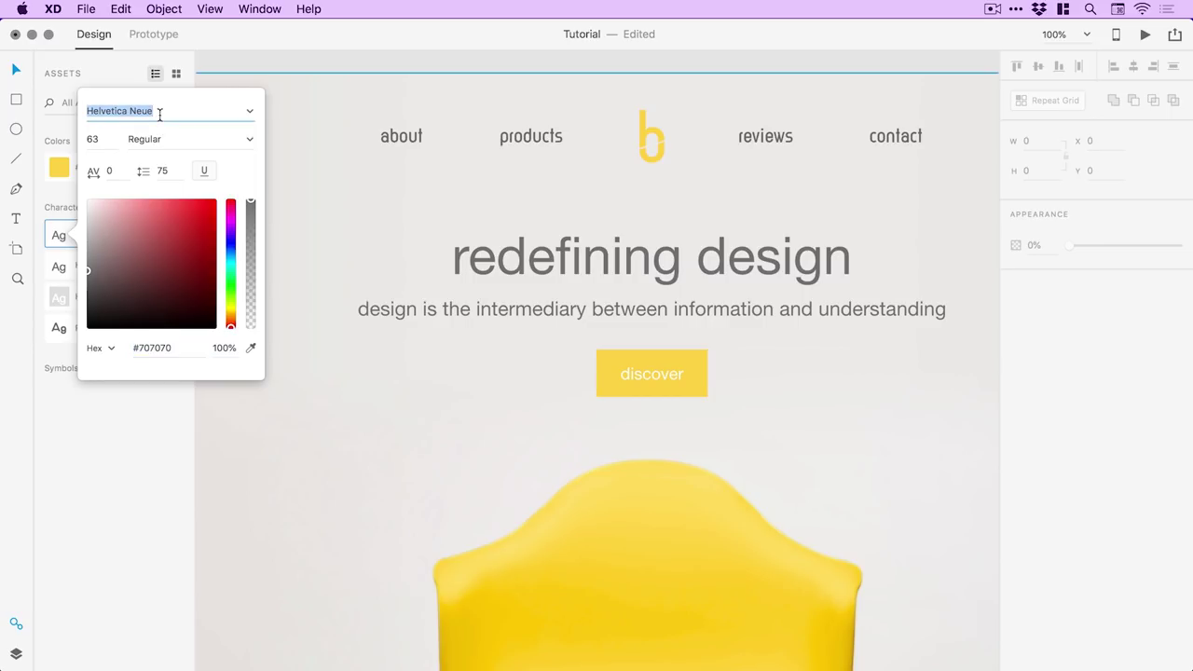
{"action": "type", "text": "Reross"}
{"action": "key", "text": "Return"}
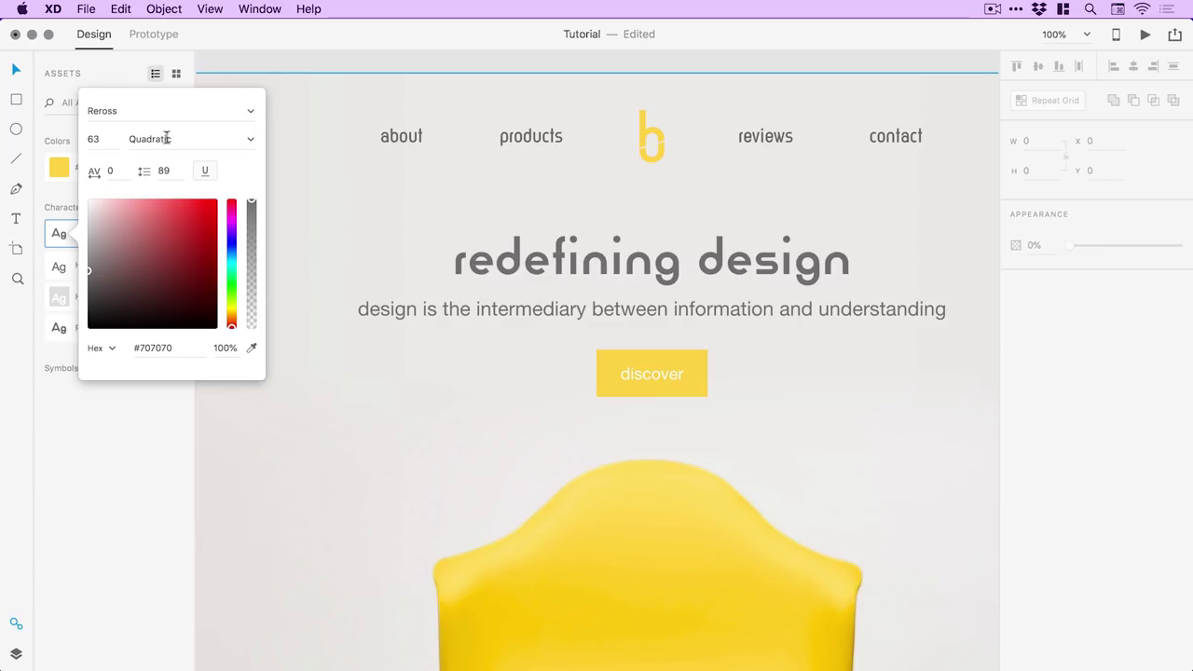
Step: Set the 63 pt Reross character style's colour to #666666 and save the heading's colour to the assets
{"action": "left_click", "coordinate": [175, 346]}
{"action": "type", "text": "666666"}
{"action": "key", "text": "Return"}
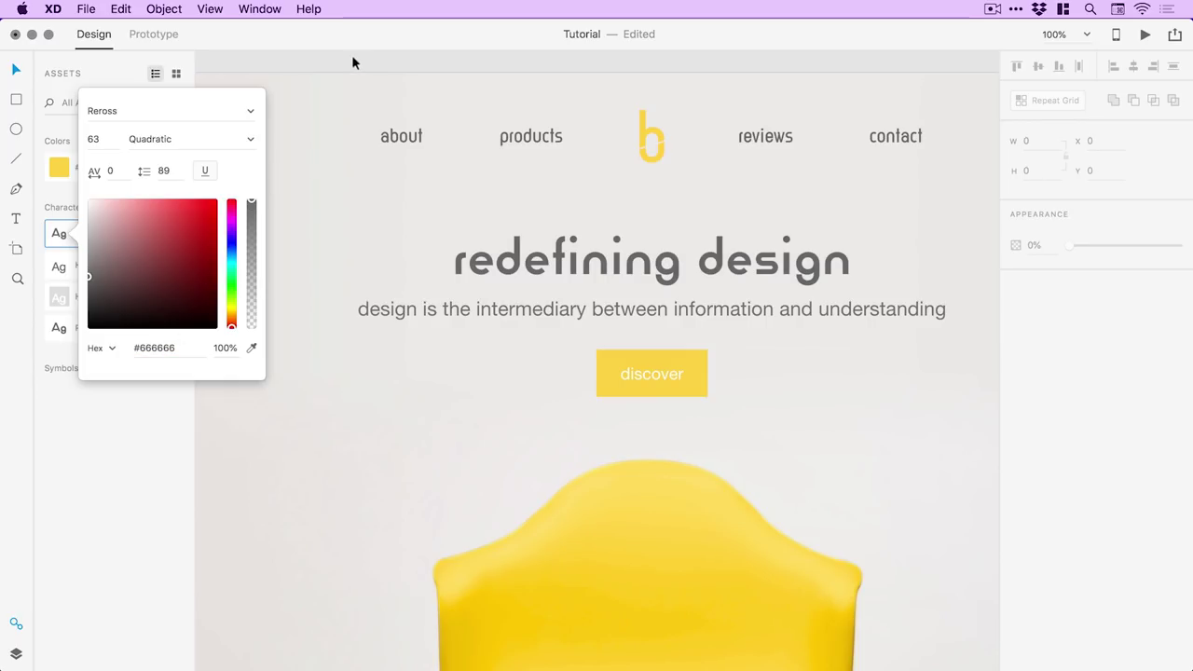
{"action": "left_click", "coordinate": [351, 53]}
{"action": "left_click", "coordinate": [503, 253]}
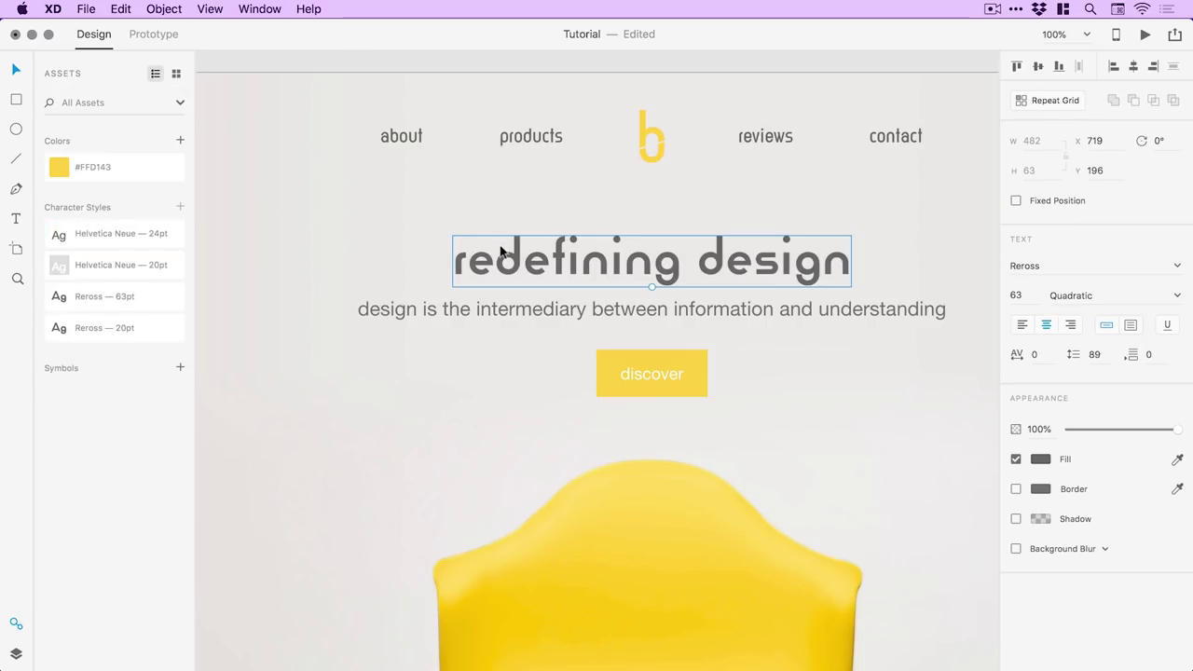
{"action": "left_click", "coordinate": [180, 140]}
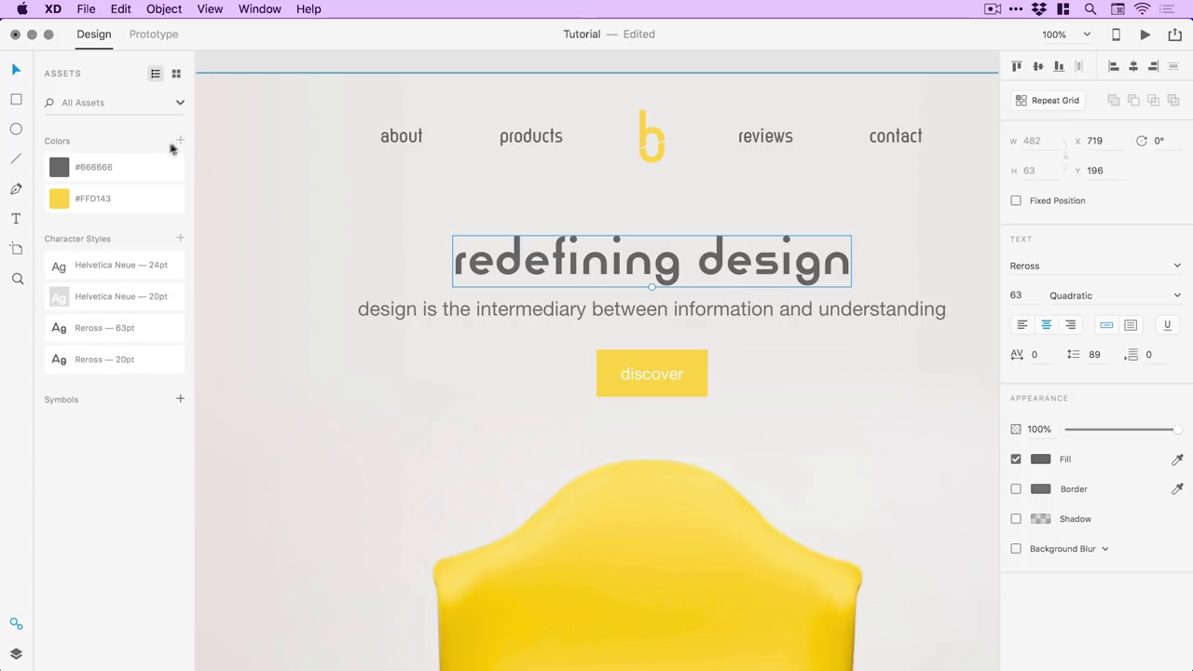
Step: Try changing the saved dark grey colour asset to red #E31A1A
{"action": "right_click", "coordinate": [83, 171]}
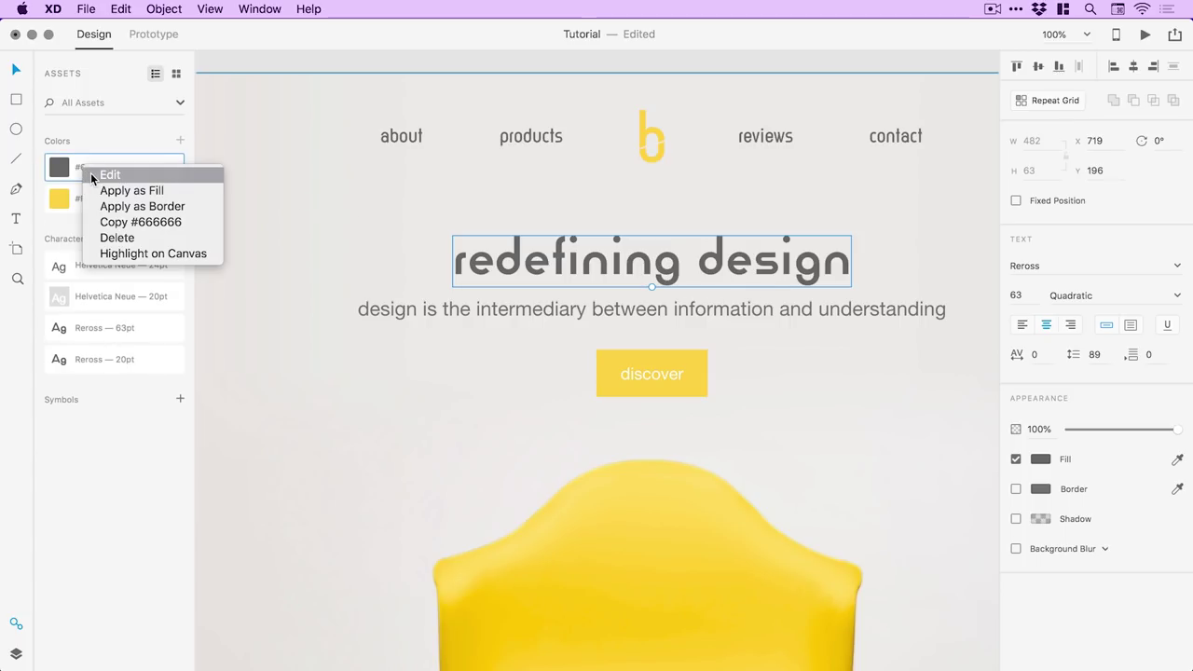
{"action": "left_click", "coordinate": [92, 177]}
{"action": "left_click_drag", "start_coordinate": [145, 132], "coordinate": [205, 110]}
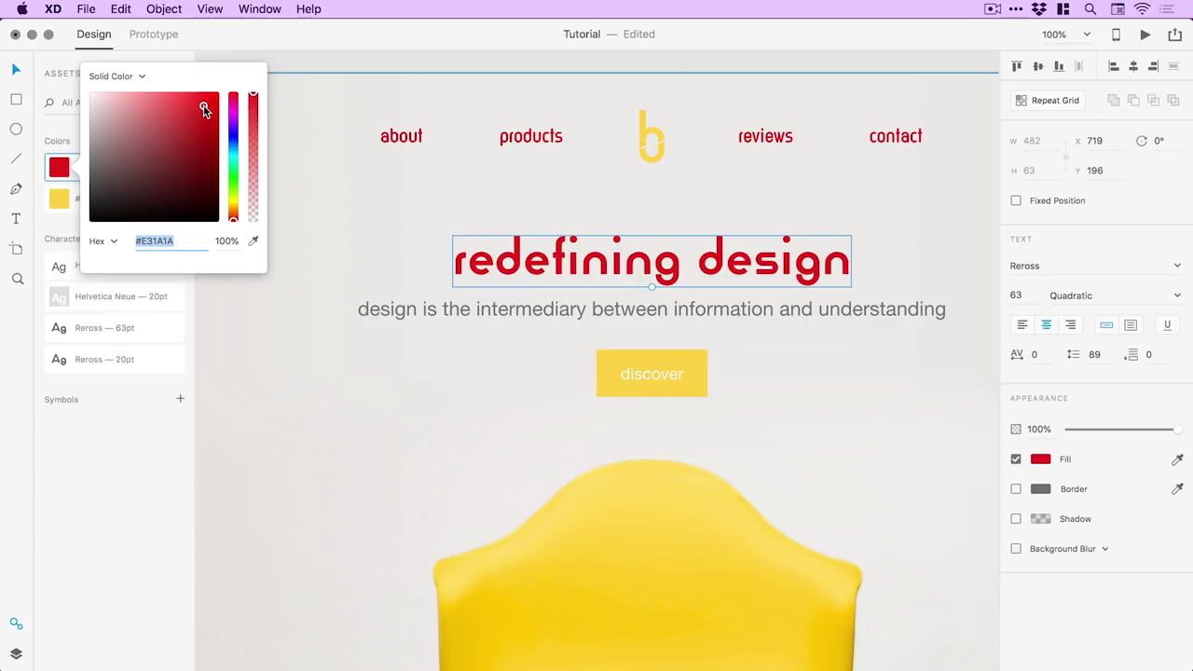
{"action": "key", "text": "Escape"}
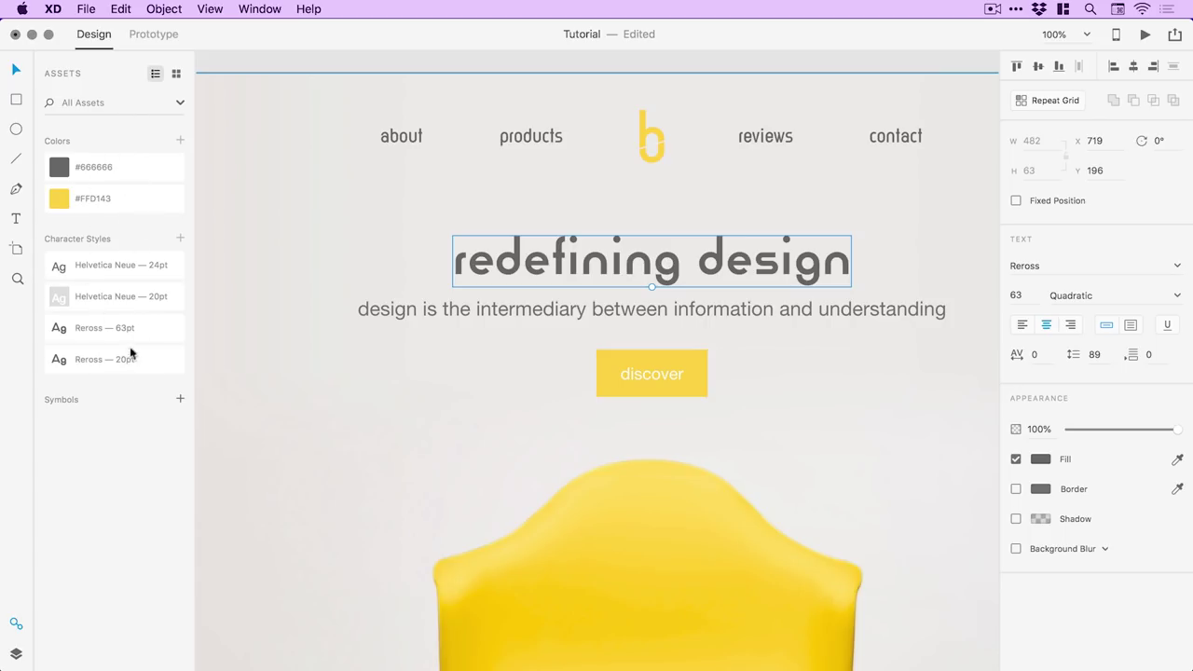
{"action": "left_click", "coordinate": [549, 63]}
Step: Change the font of the tagline below the heading to Reross in the Rectangular style
{"action": "scroll", "coordinate": [606, 264], "scroll_direction": "down", "scroll_amount": 2}
{"action": "scroll", "coordinate": [606, 264], "scroll_direction": "right", "scroll_amount": 2}
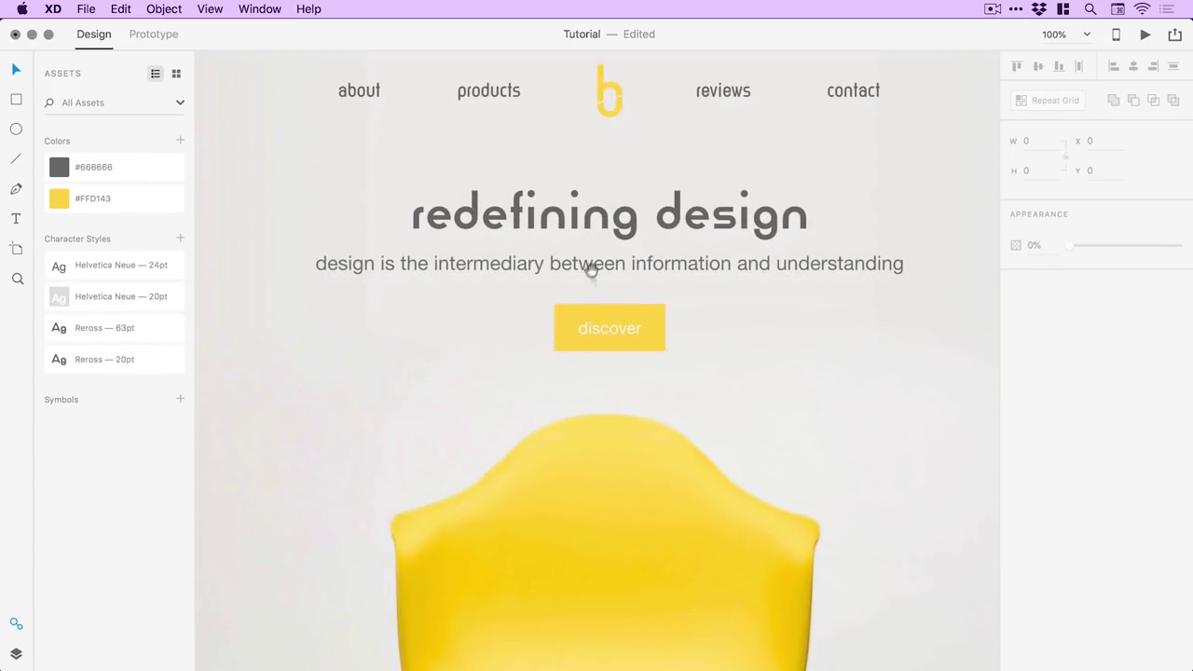
{"action": "left_click", "coordinate": [563, 265]}
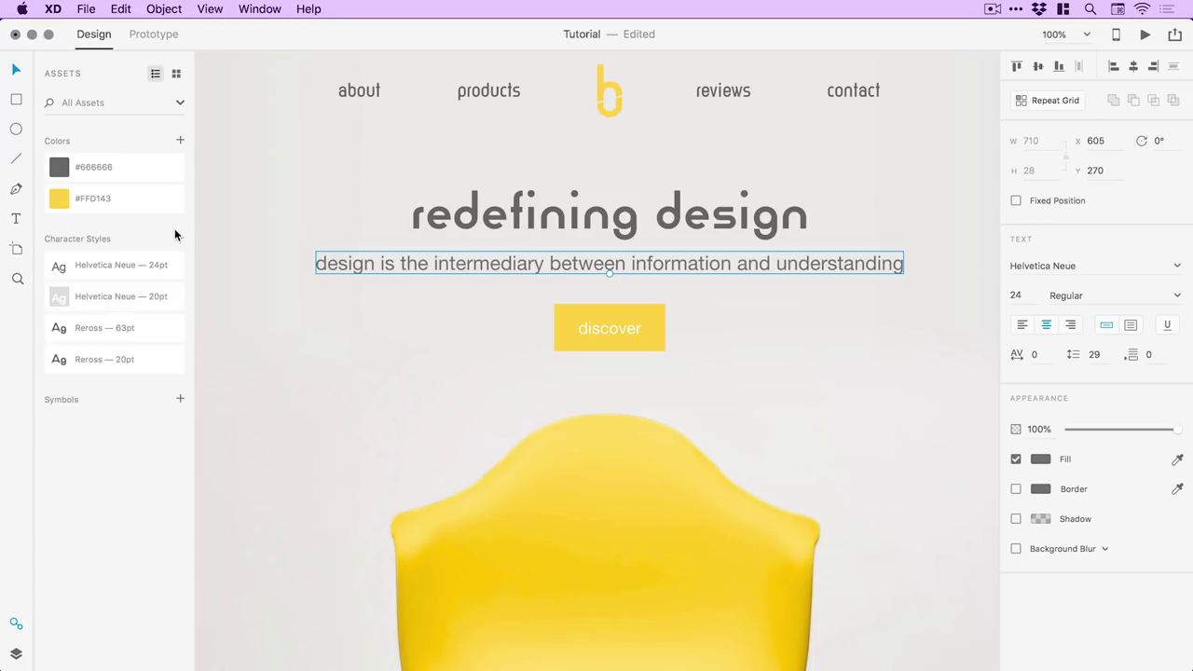
{"action": "double_click", "coordinate": [583, 265]}
{"action": "left_click", "coordinate": [1096, 267]}
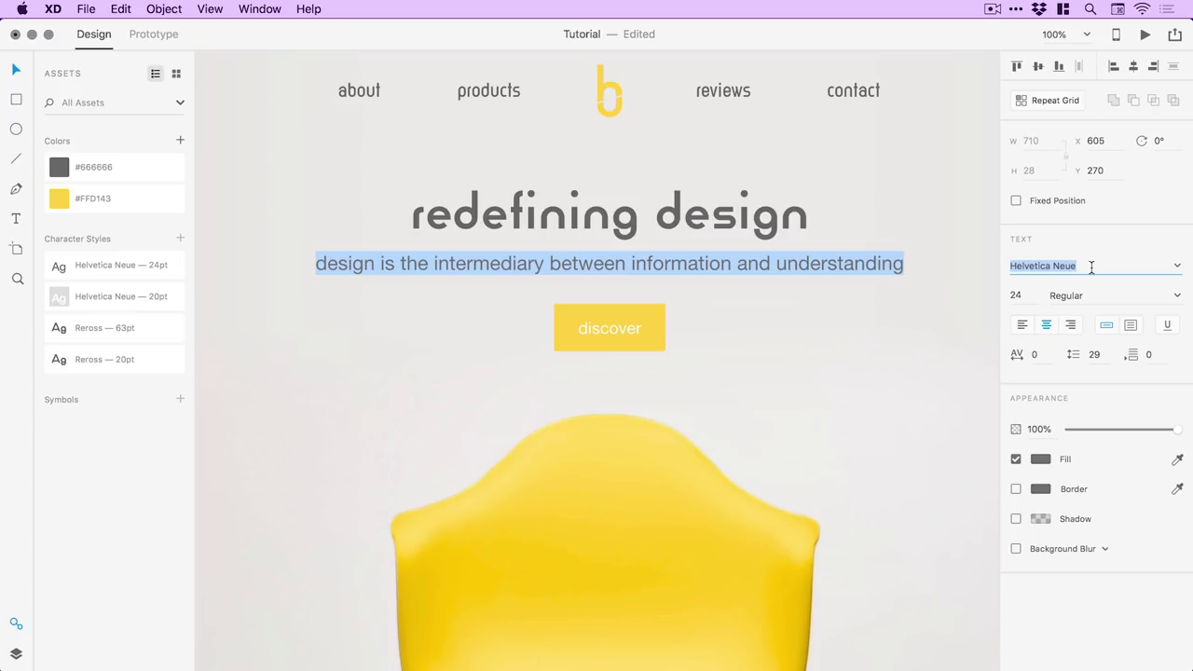
{"action": "type", "text": "Reross"}
{"action": "key", "text": "Return"}
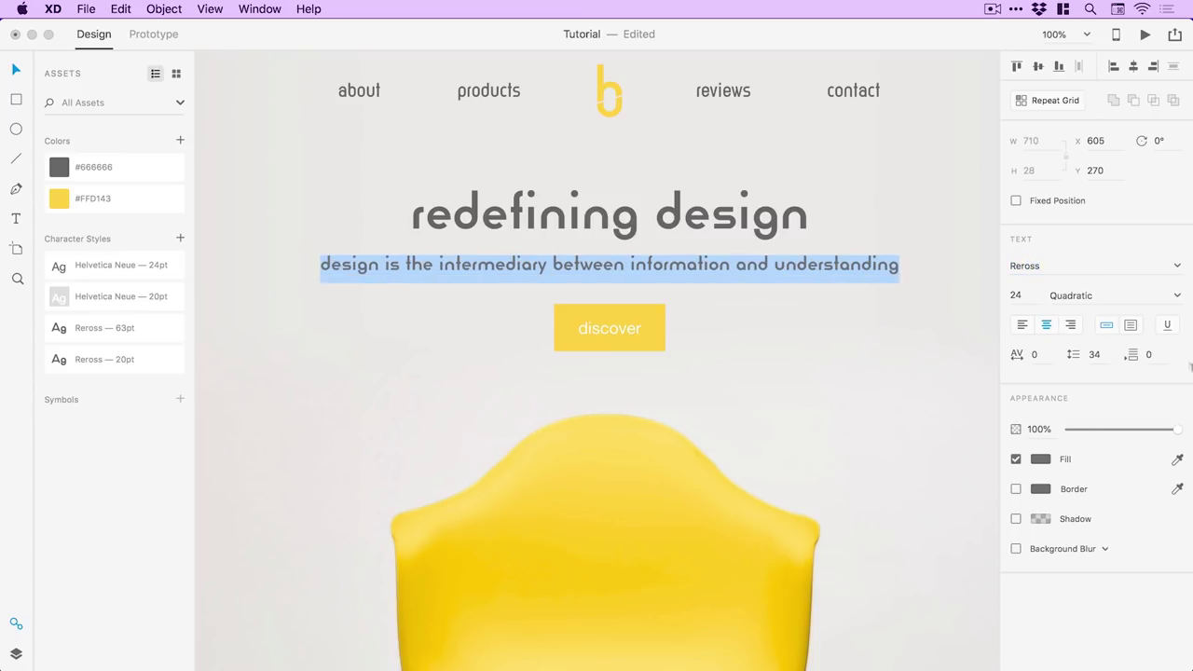
{"action": "left_click", "coordinate": [1178, 298]}
{"action": "left_click", "coordinate": [1138, 324]}
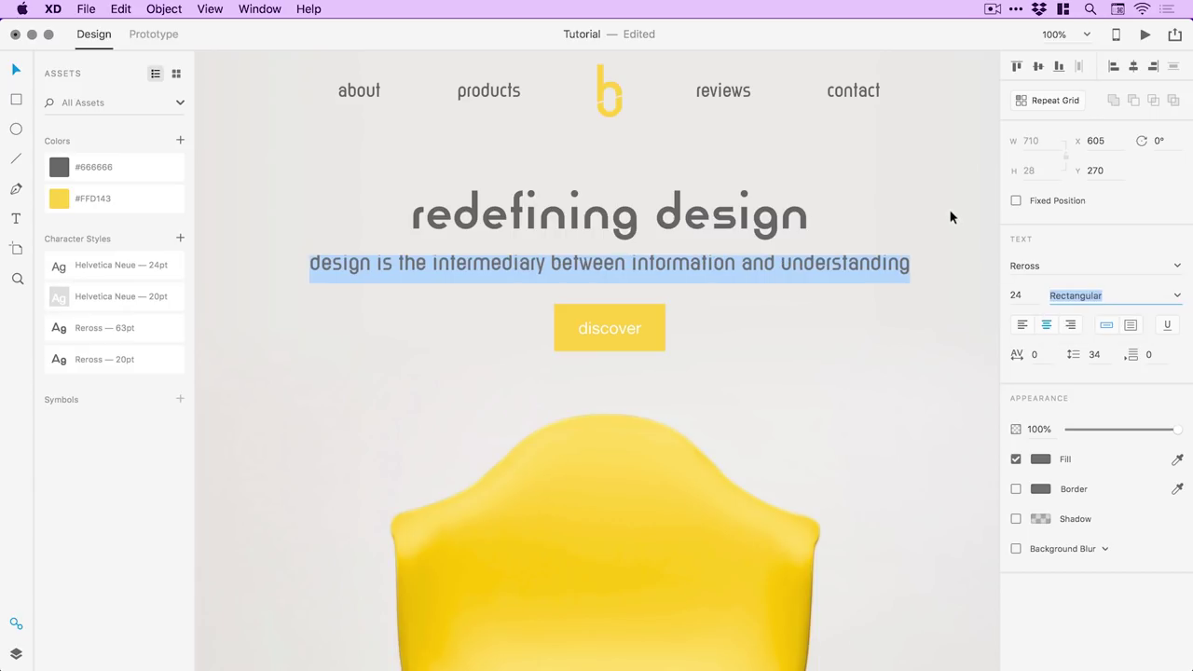
{"action": "key", "text": "Escape"}
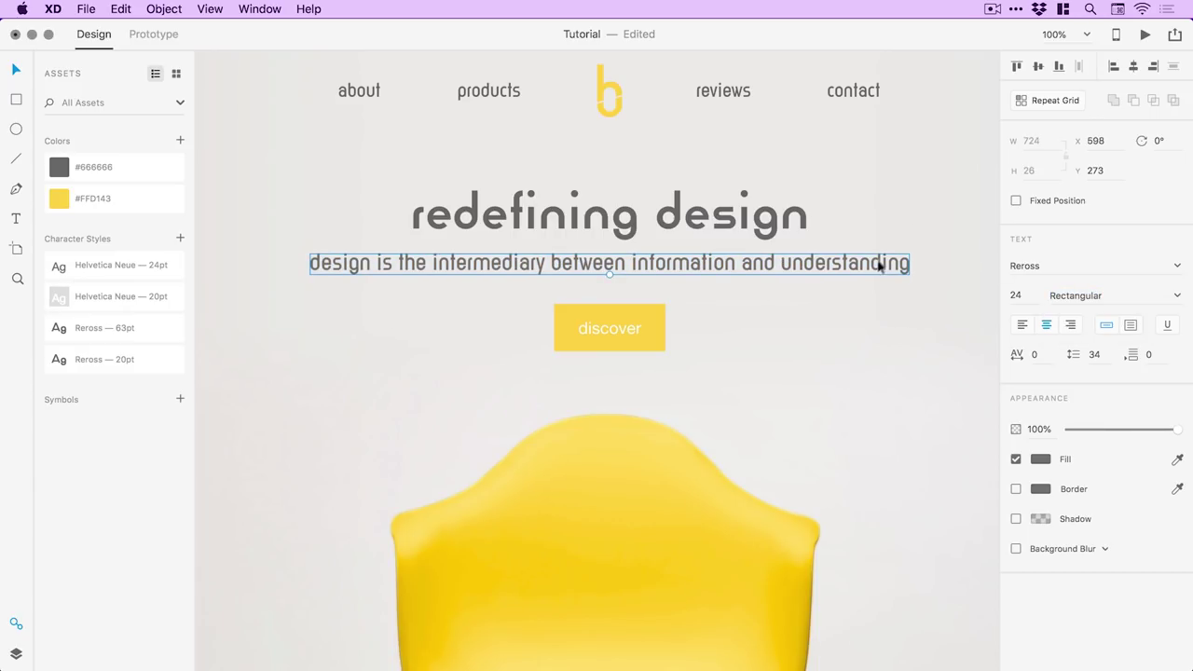
Step: Set the character spacing of the tagline to -10 and that of the "redefining design" heading to -20
{"action": "left_click", "coordinate": [1045, 359]}
{"action": "key", "text": "Return"}
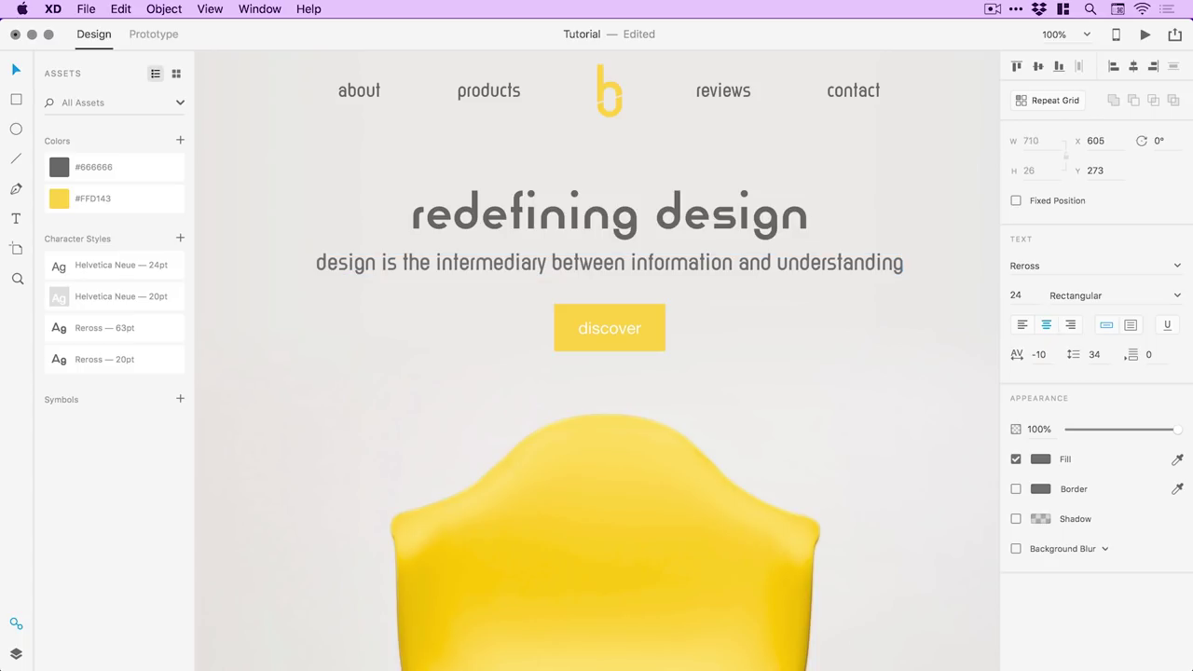
{"action": "left_click", "coordinate": [734, 222]}
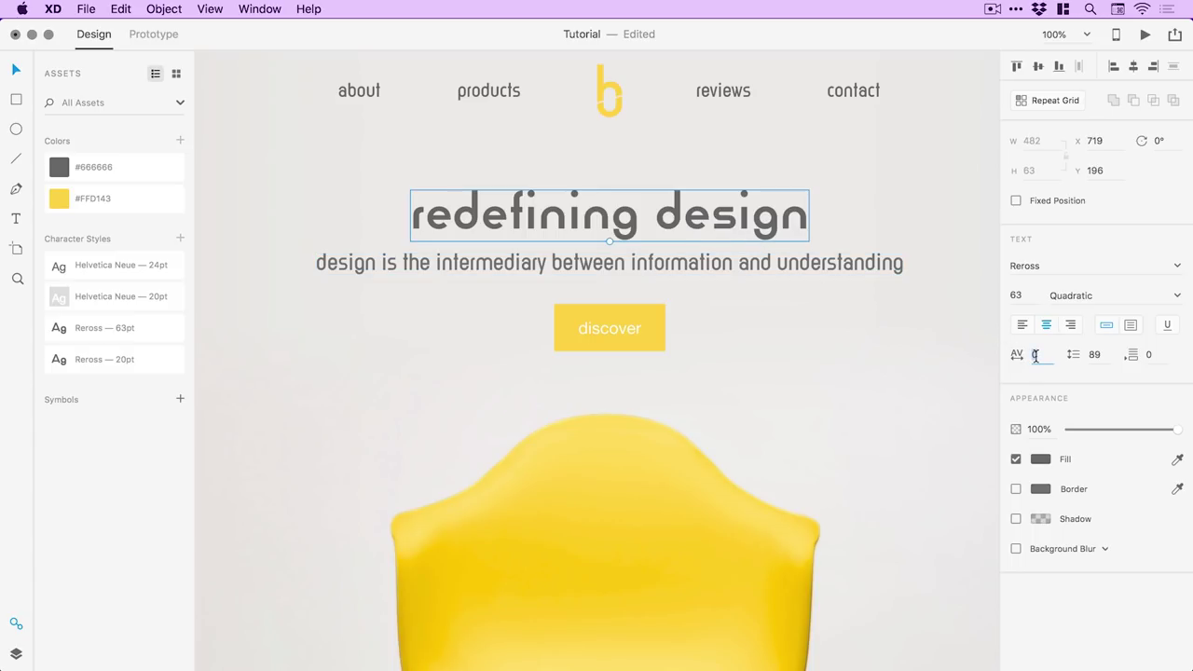
{"action": "type", "text": "-20"}
{"action": "key", "text": "Return"}
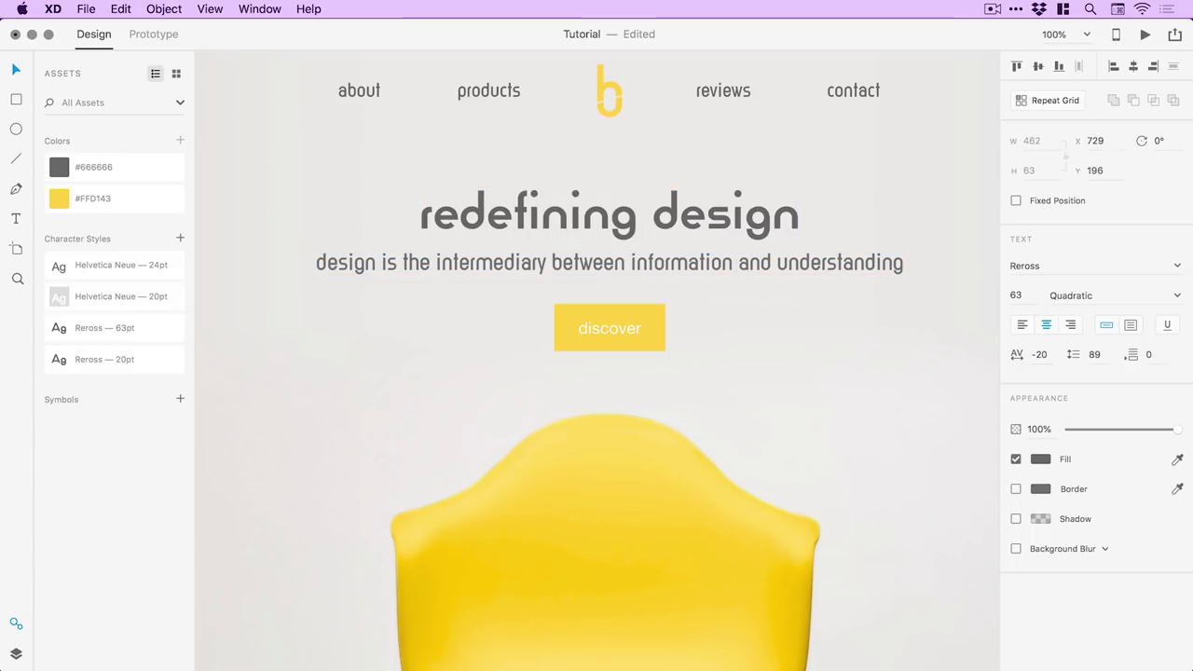
{"action": "left_click", "coordinate": [875, 186]}
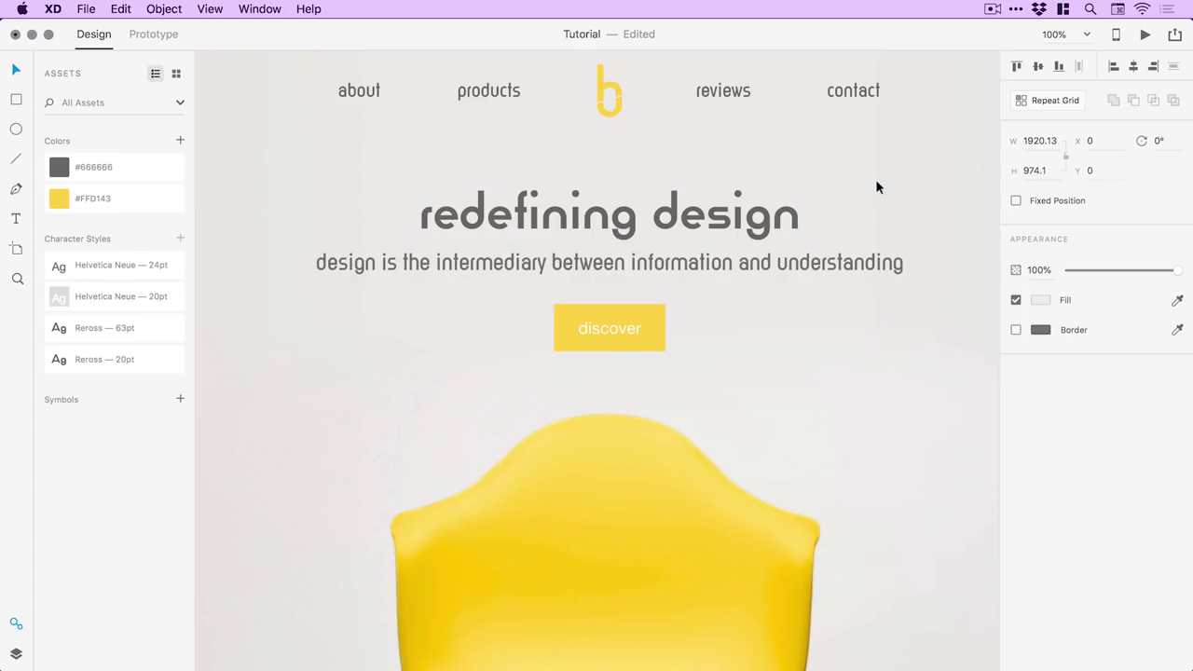
Step: Draw a rectangle about 1773 wide and 299 high across the lower part of the homepage
{"action": "key", "text": "super+minus"}
{"action": "key", "text": "super+0"}
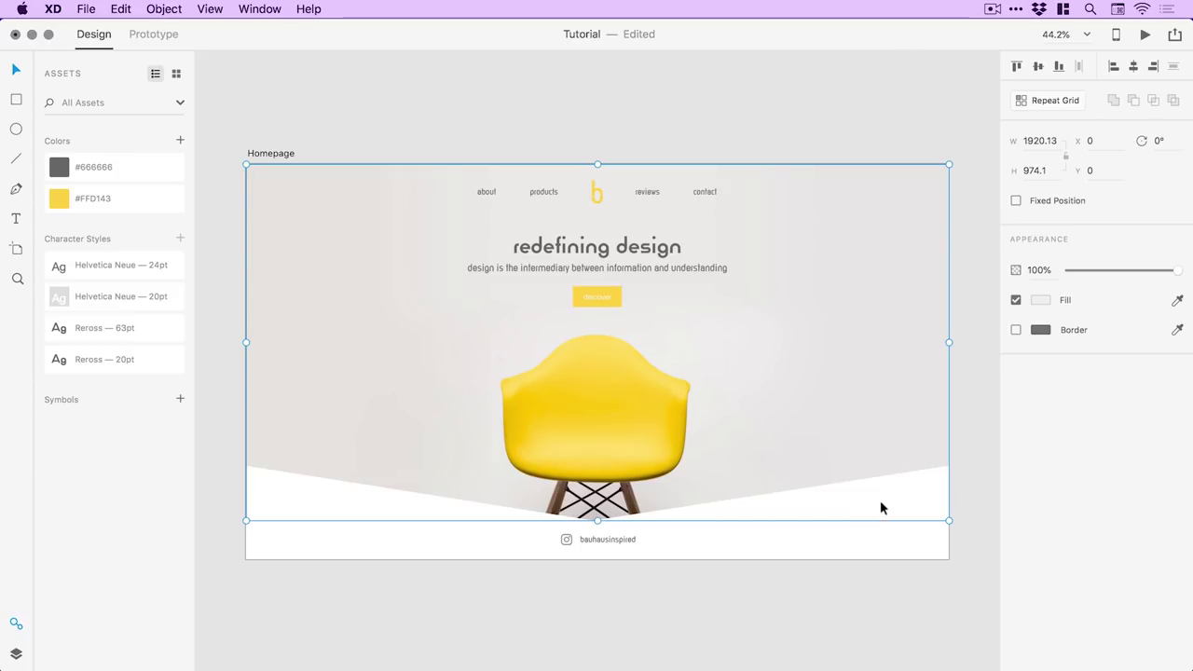
{"action": "left_click_drag", "start_coordinate": [394, 384], "coordinate": [451, 403]}
{"action": "key", "text": "super+z"}
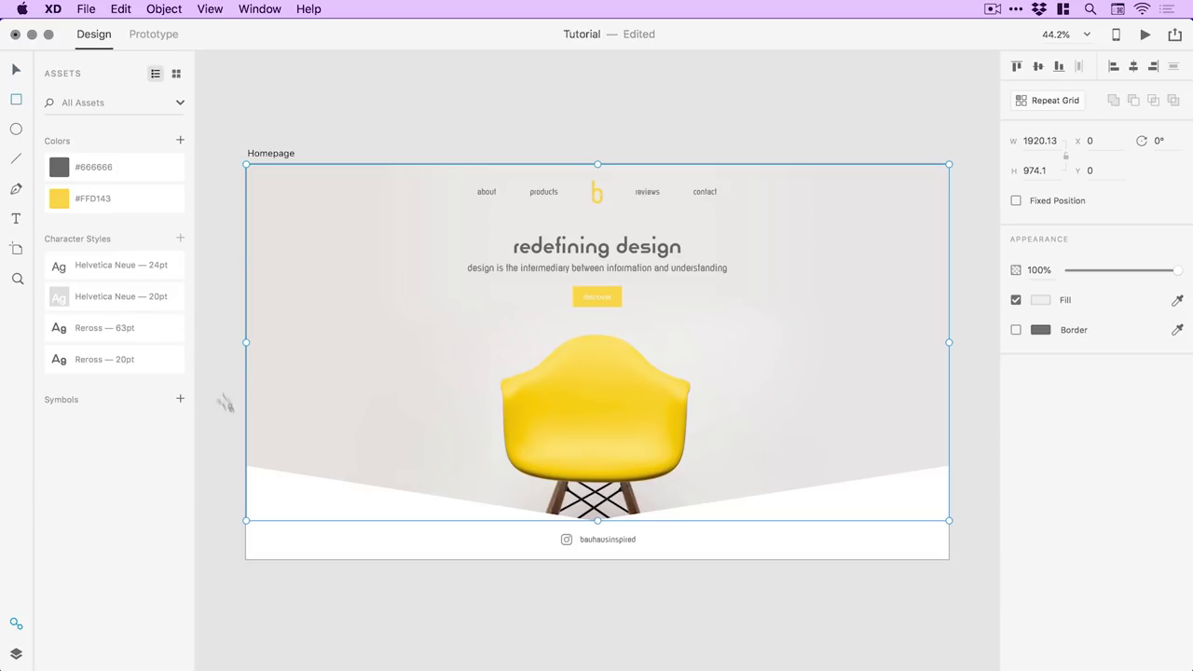
{"action": "left_click_drag", "start_coordinate": [225, 430], "coordinate": [874, 538]}
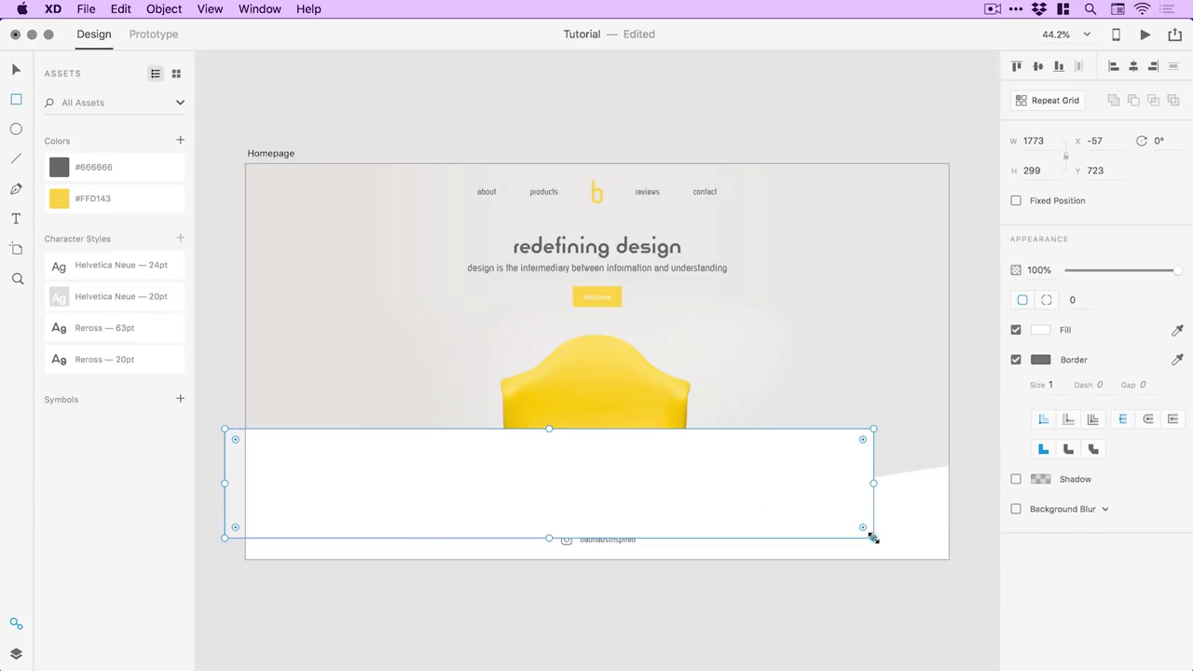
Step: Remove the new rectangle's border and fill it with red #EA4242
{"action": "left_click", "coordinate": [1016, 360]}
{"action": "left_click", "coordinate": [1040, 329]}
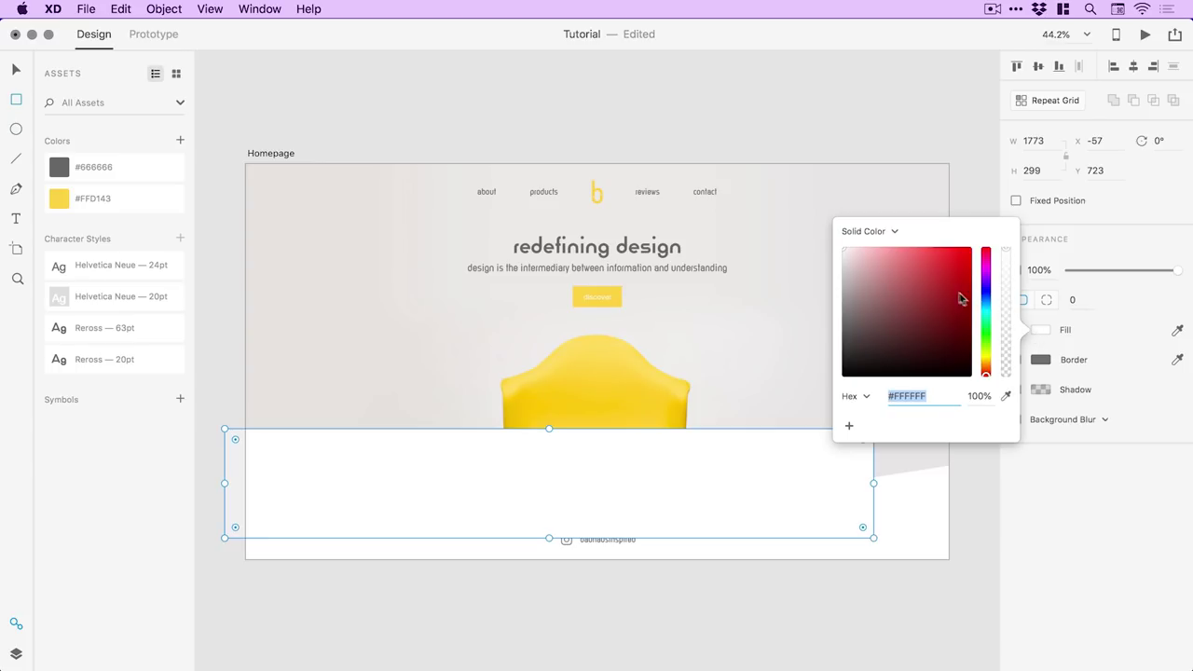
{"action": "left_click_drag", "start_coordinate": [964, 295], "coordinate": [935, 258]}
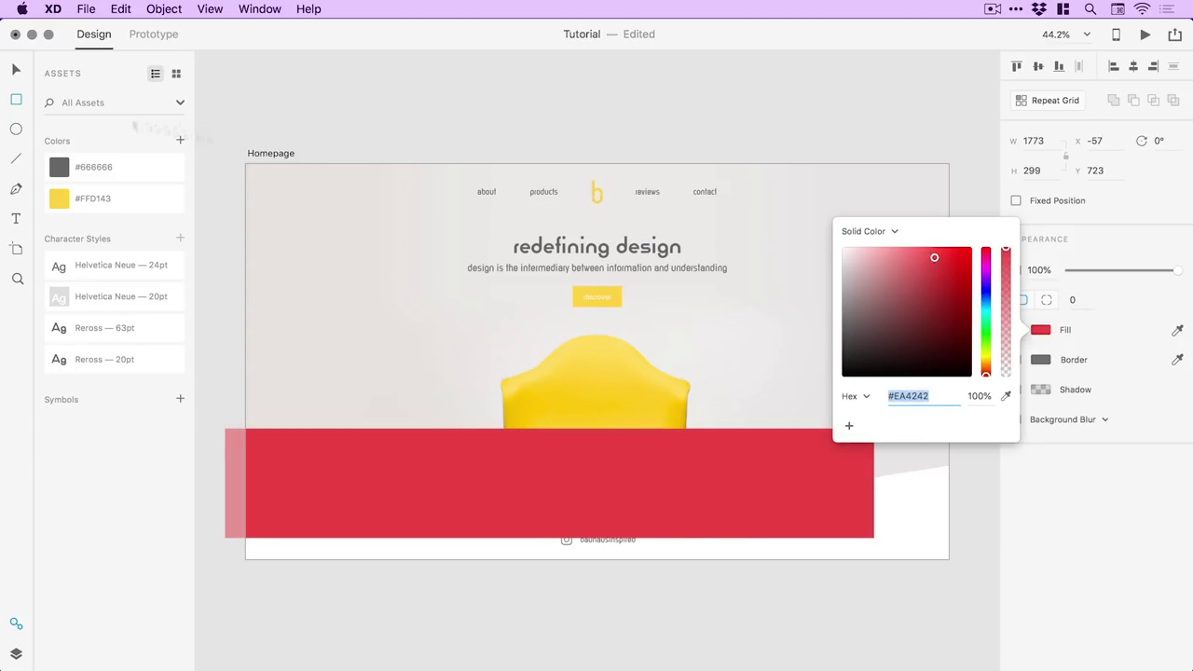
{"action": "left_click", "coordinate": [17, 71]}
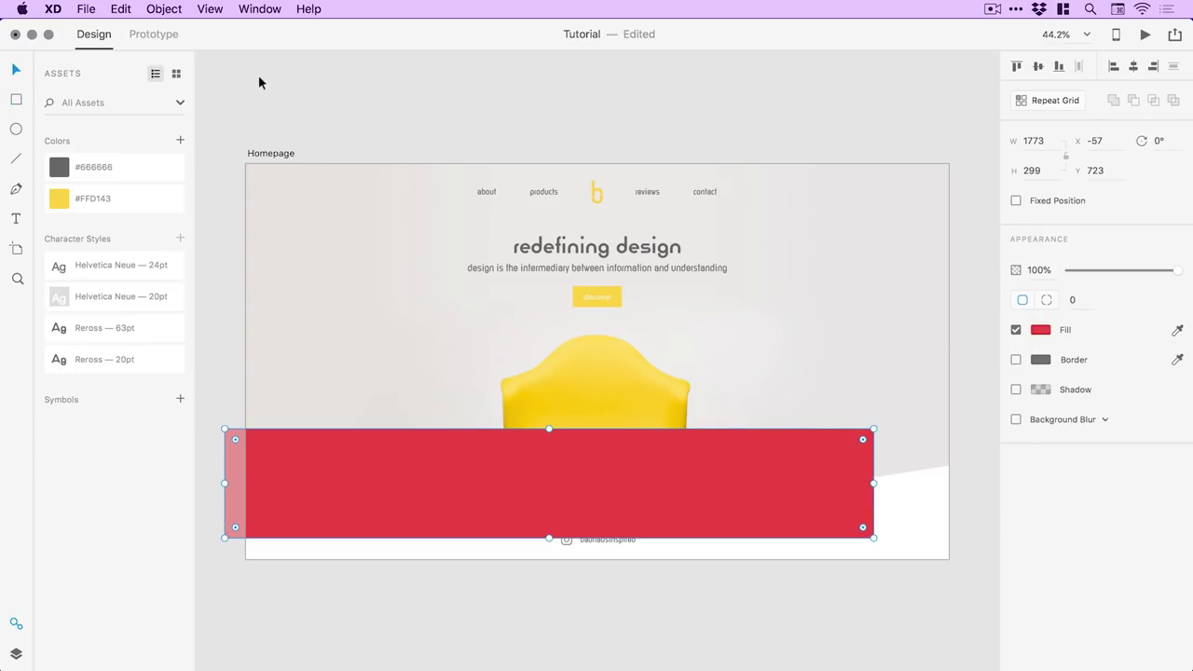
Step: Fit the red rectangle against the homepage's left and bottom edges, 1920 wide and about 267 high
{"action": "left_click_drag", "start_coordinate": [341, 437], "coordinate": [361, 446]}
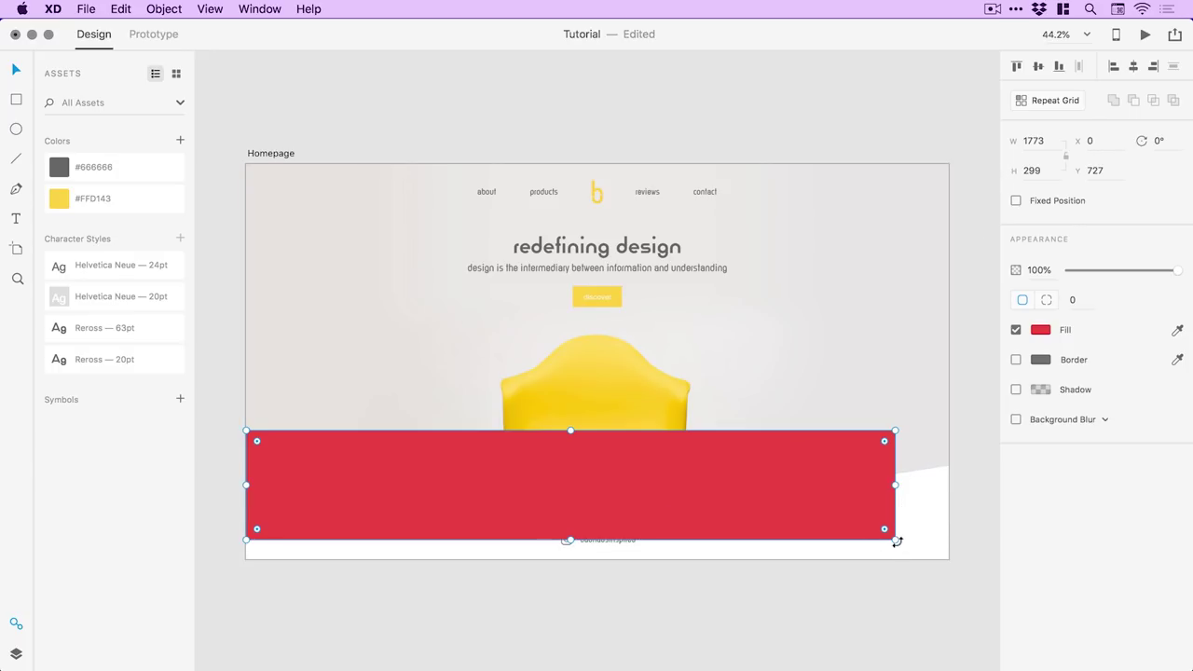
{"action": "left_click_drag", "start_coordinate": [896, 540], "coordinate": [868, 528]}
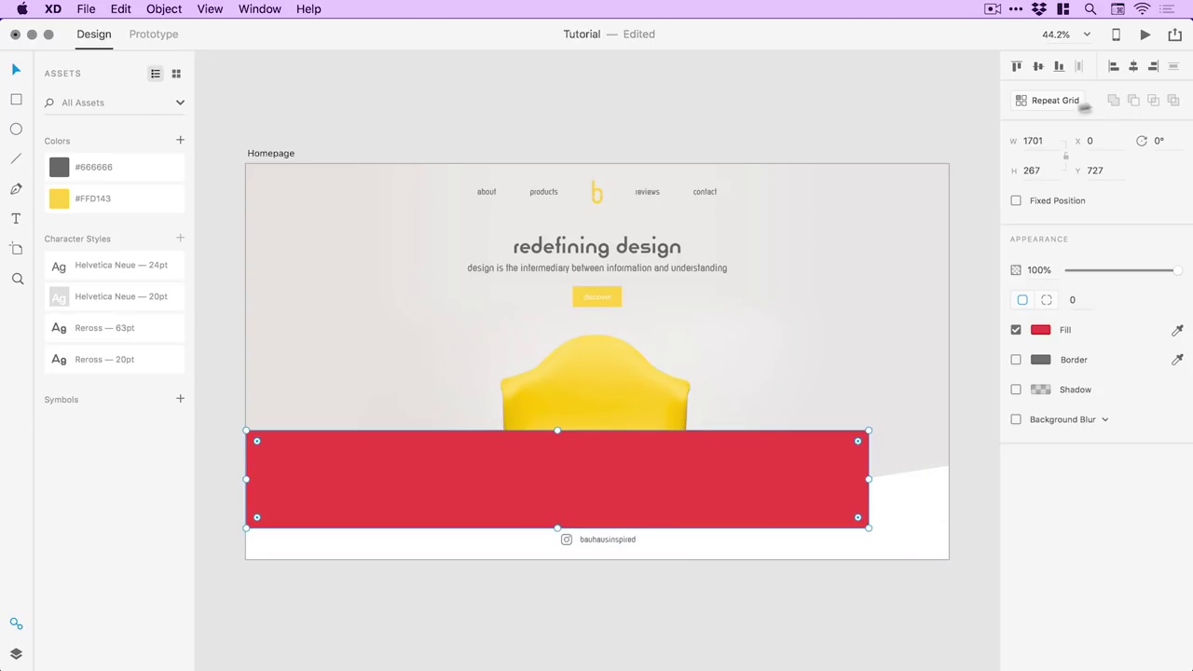
{"action": "left_click", "coordinate": [1049, 141]}
{"action": "type", "text": "1920"}
{"action": "key", "text": "Return"}
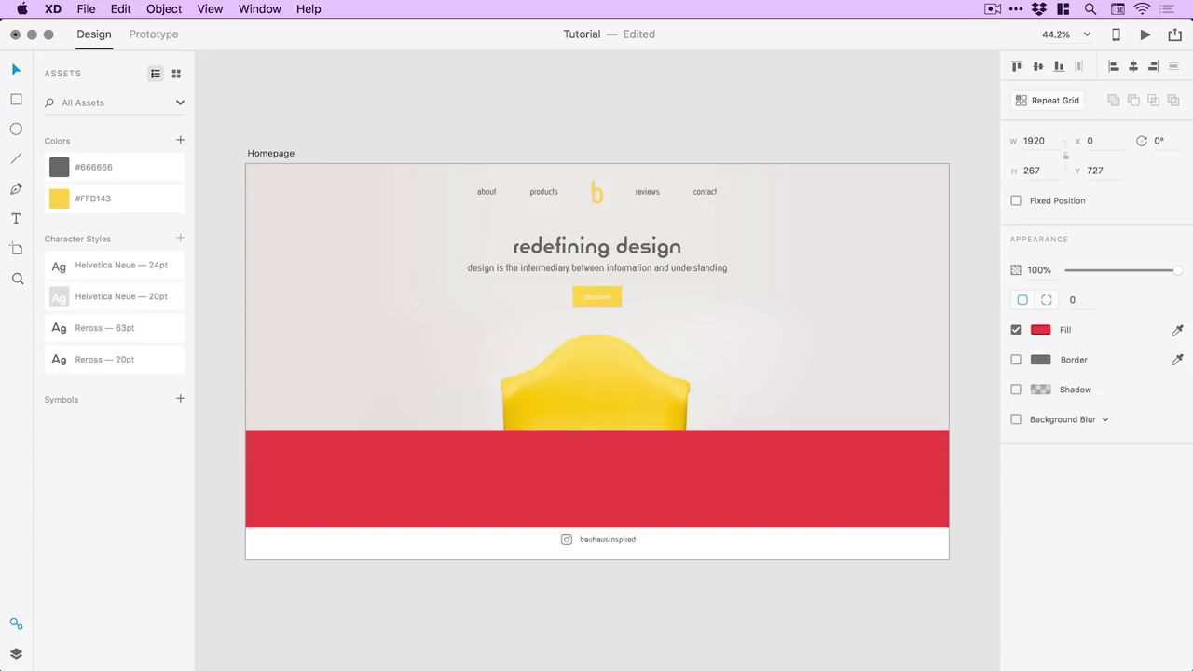
{"action": "left_click", "coordinate": [1063, 69]}
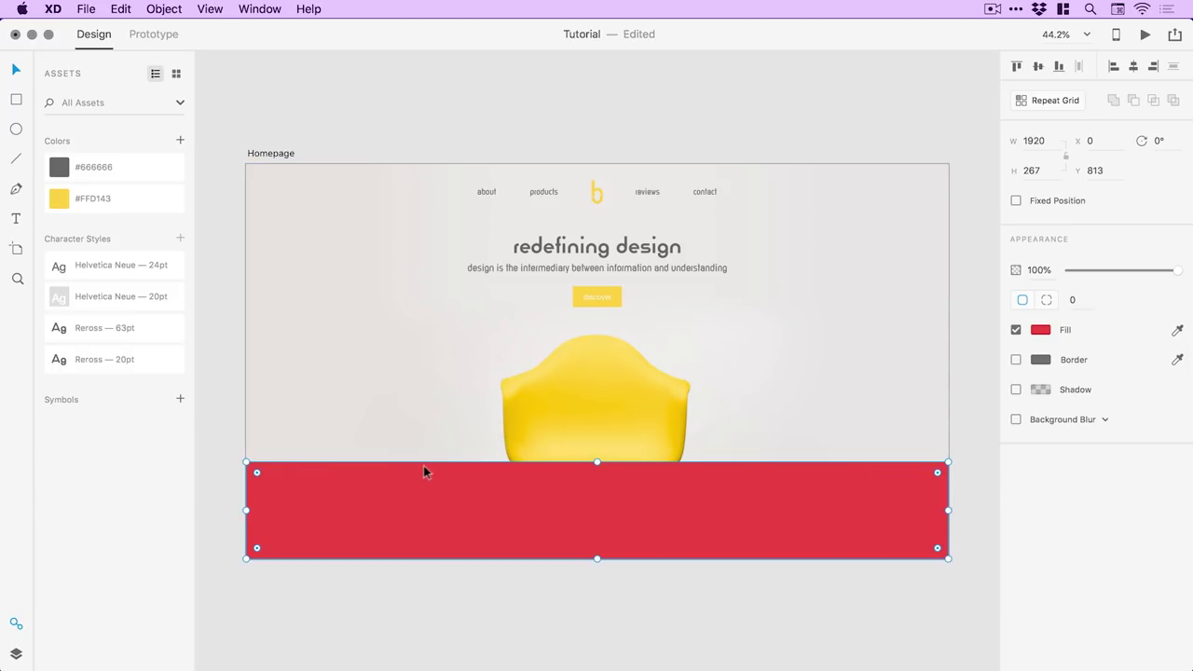
Step: Send the red rectangle behind the masked chair photo and all other homepage elements
{"action": "left_click", "coordinate": [164, 8]}
{"action": "mouse_move", "coordinate": [322, 309]}
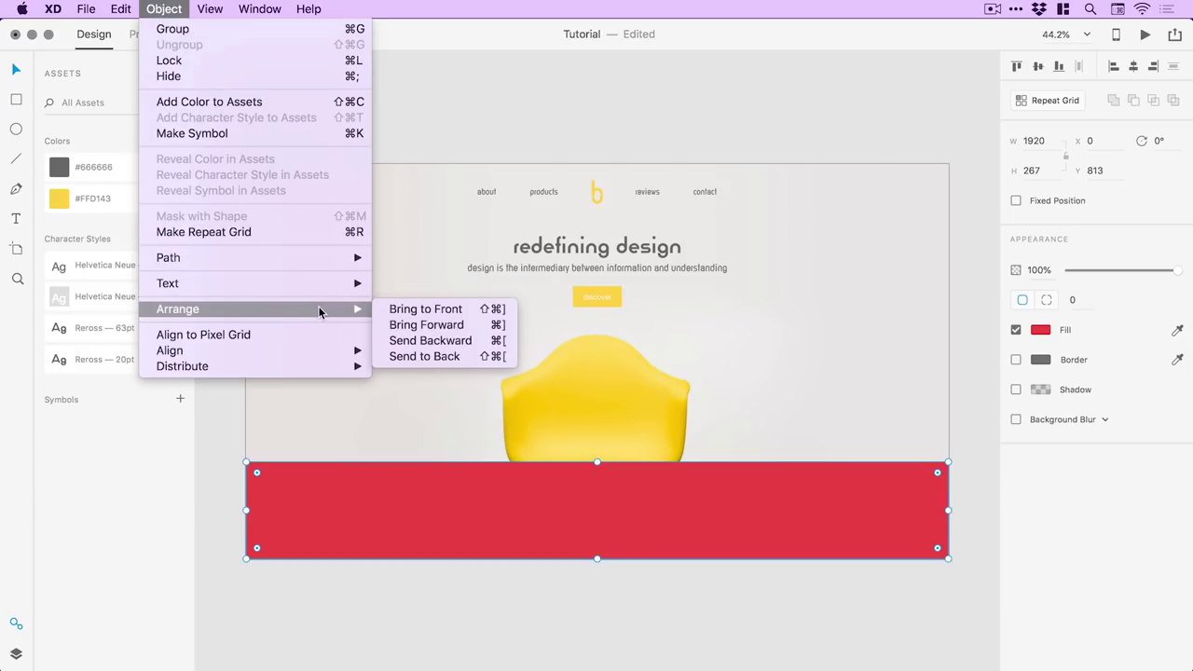
{"action": "left_click", "coordinate": [431, 358]}
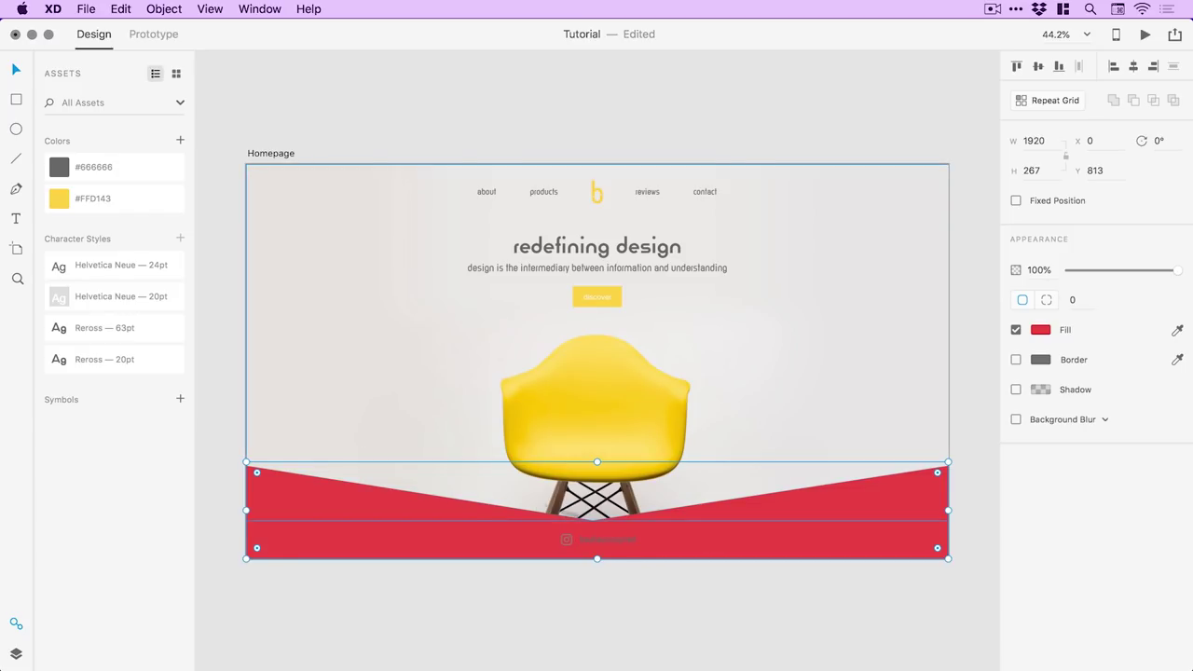
Step: Try a light grey fill on the bottom rectangle, including one sampled from the photo's background
{"action": "left_click", "coordinate": [1041, 331]}
{"action": "left_click_drag", "start_coordinate": [908, 274], "coordinate": [832, 256]}
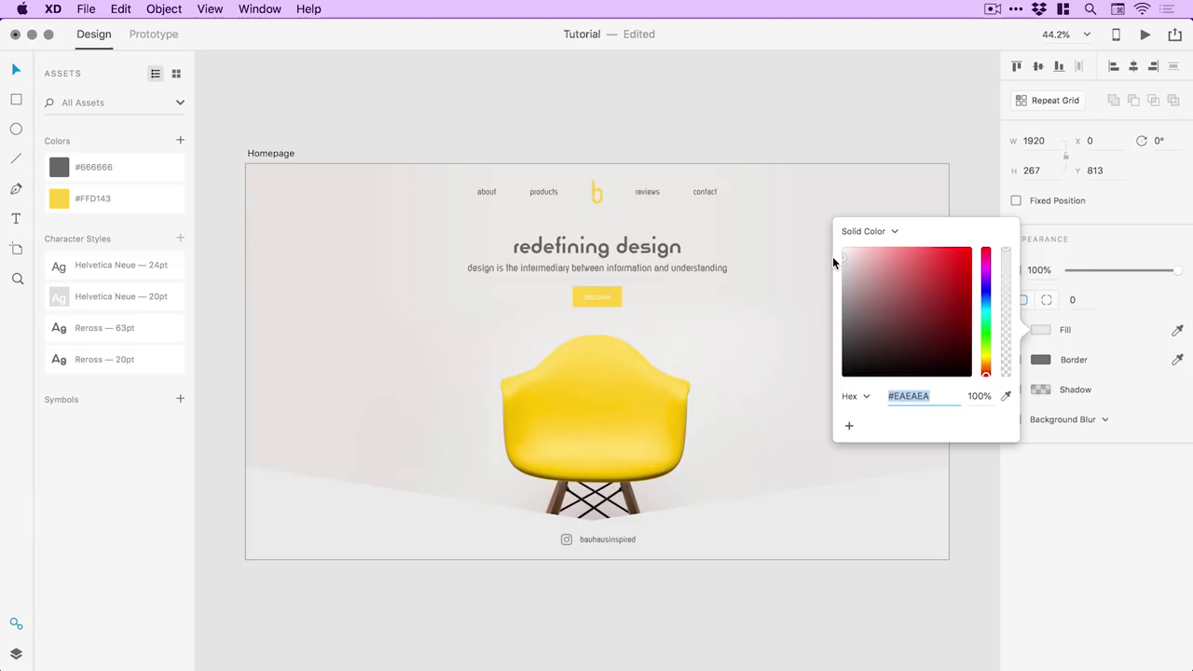
{"action": "left_click", "coordinate": [1177, 331]}
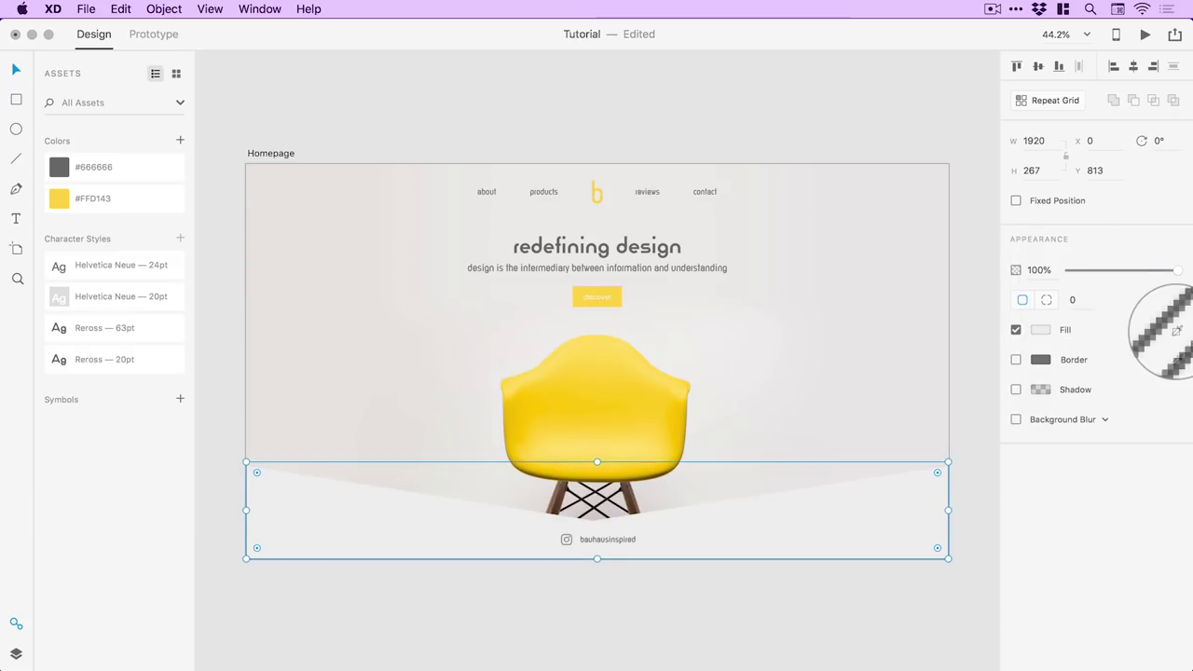
{"action": "left_click", "coordinate": [793, 477]}
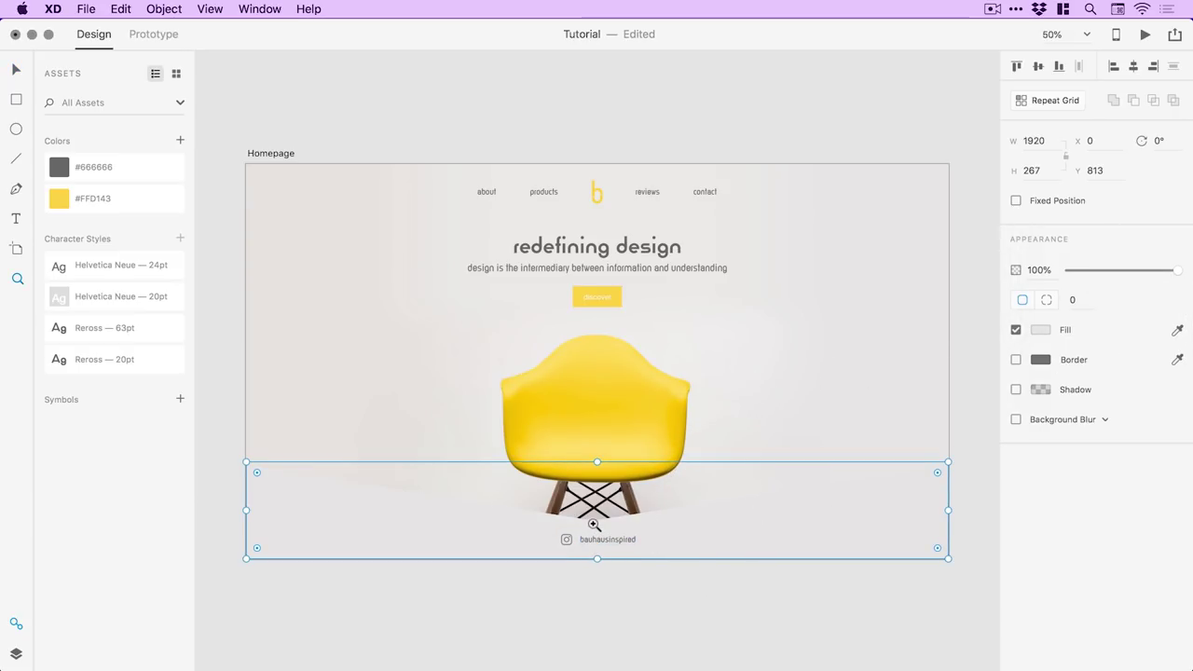
{"action": "scroll", "coordinate": [578, 530], "scroll_direction": "up", "scroll_amount": 5}
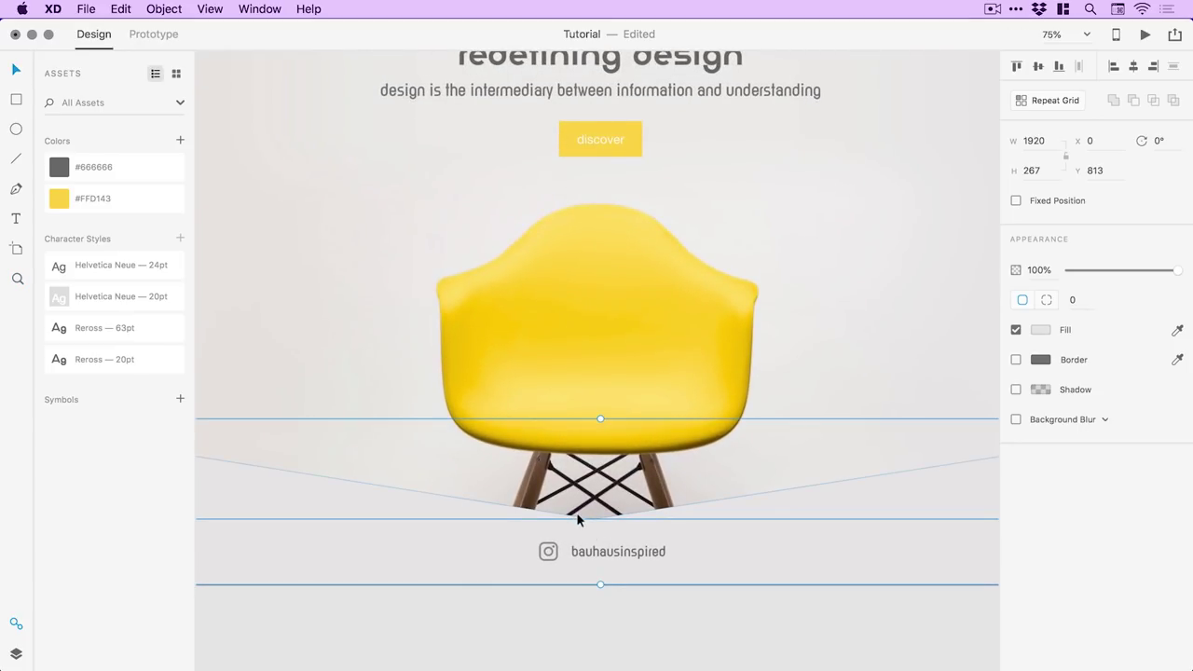
{"action": "key", "text": "super+minus"}
{"action": "left_click", "coordinate": [577, 511]}
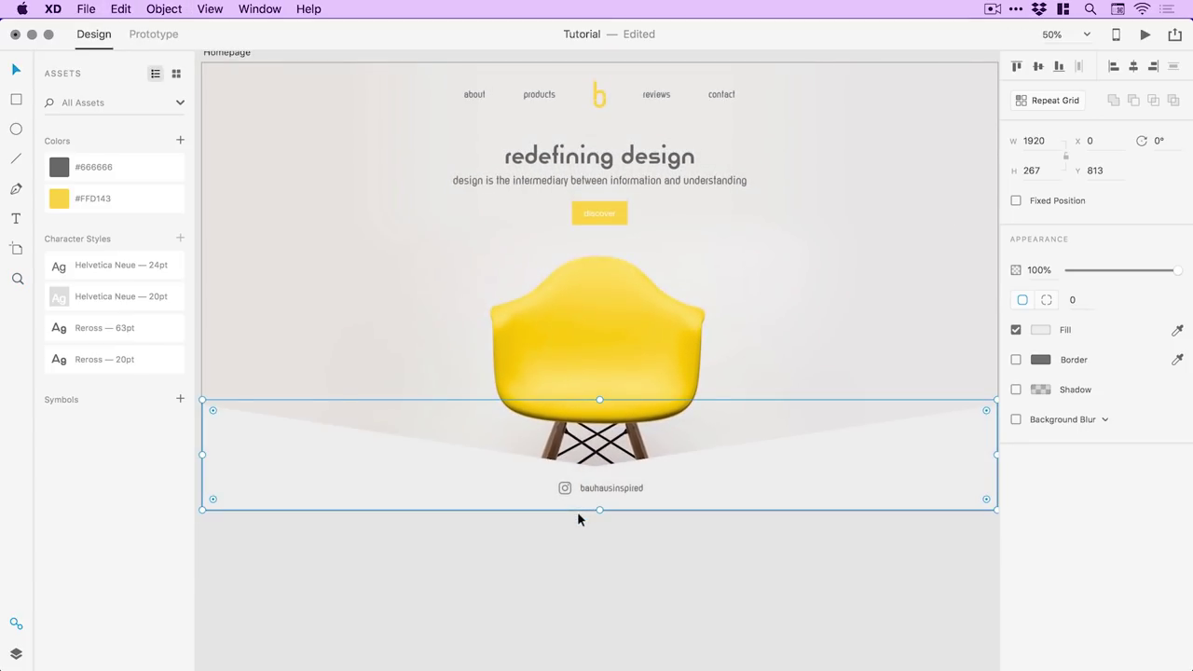
Step: Fill the bottom rectangle with a very light grey, slightly brighter than the photo's background
{"action": "left_click", "coordinate": [1040, 330]}
{"action": "left_click_drag", "start_coordinate": [879, 277], "coordinate": [823, 252]}
{"action": "left_click", "coordinate": [717, 588]}
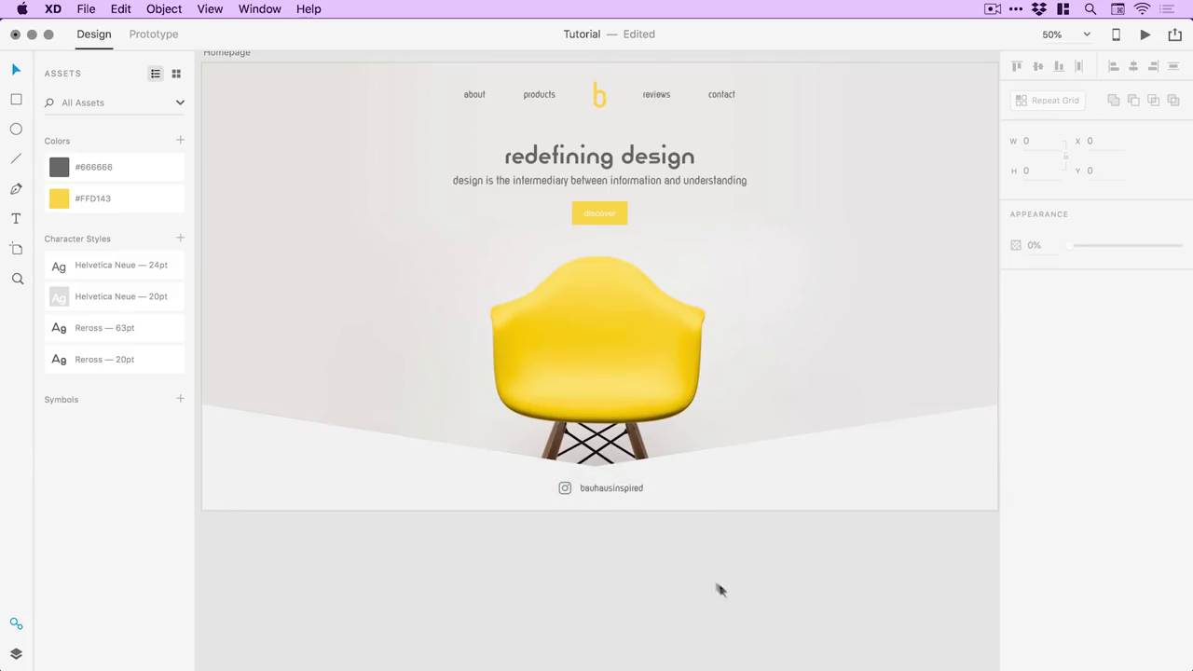
Step: Fill the Instagram icon with the saved #666666 colour
{"action": "scroll", "coordinate": [577, 488], "scroll_direction": "up", "scroll_amount": 3}
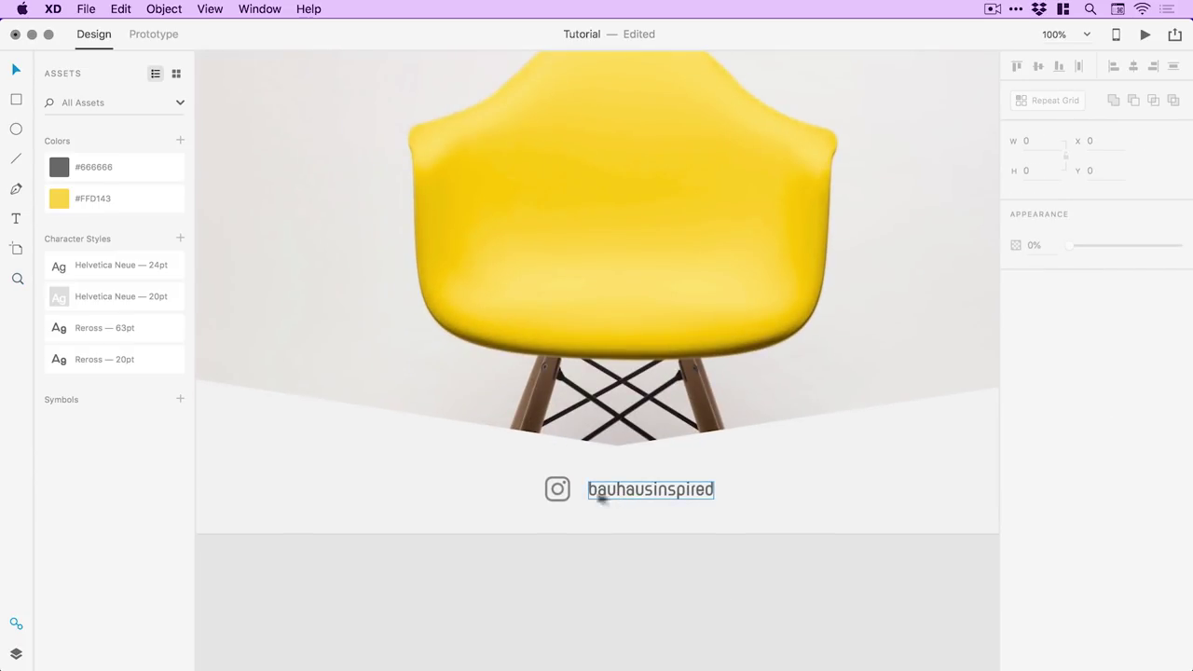
{"action": "left_click", "coordinate": [565, 492]}
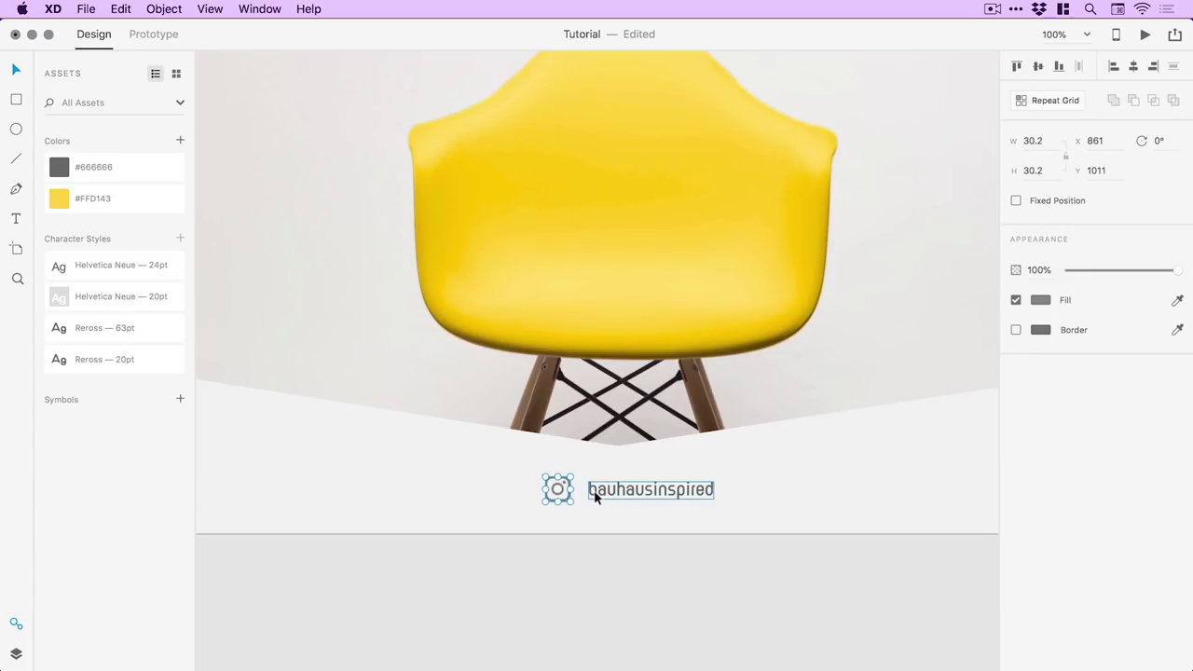
{"action": "left_click", "coordinate": [1041, 300]}
{"action": "type", "text": "6"}
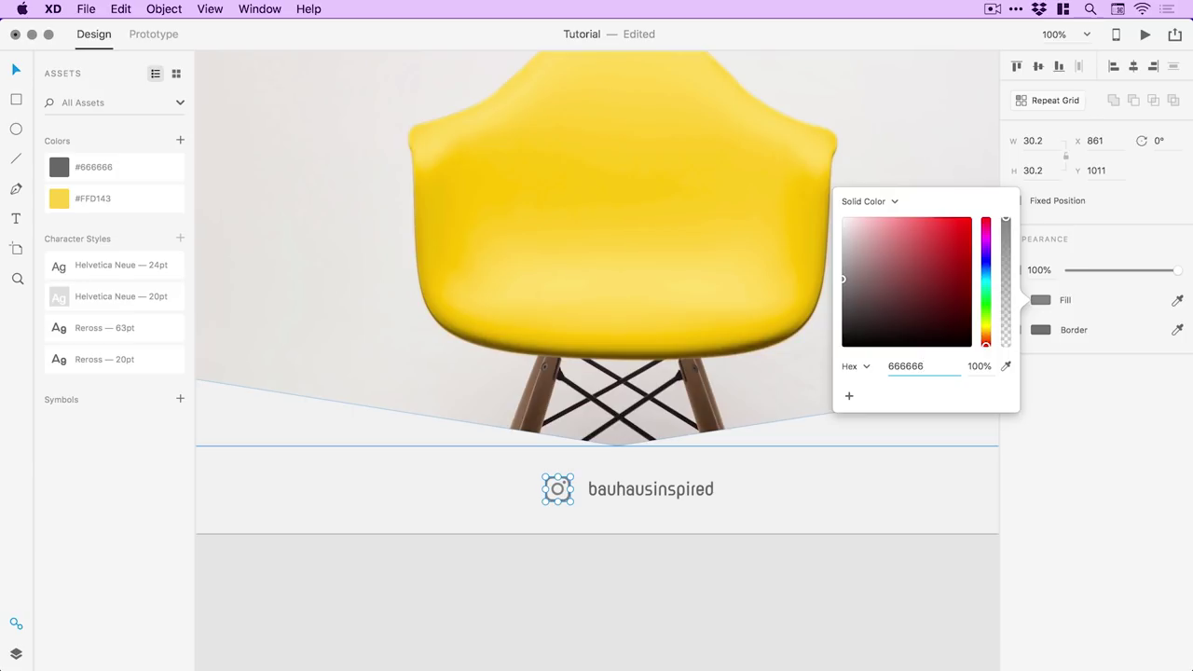
{"action": "type", "text": "66666"}
{"action": "left_click", "coordinate": [615, 574]}
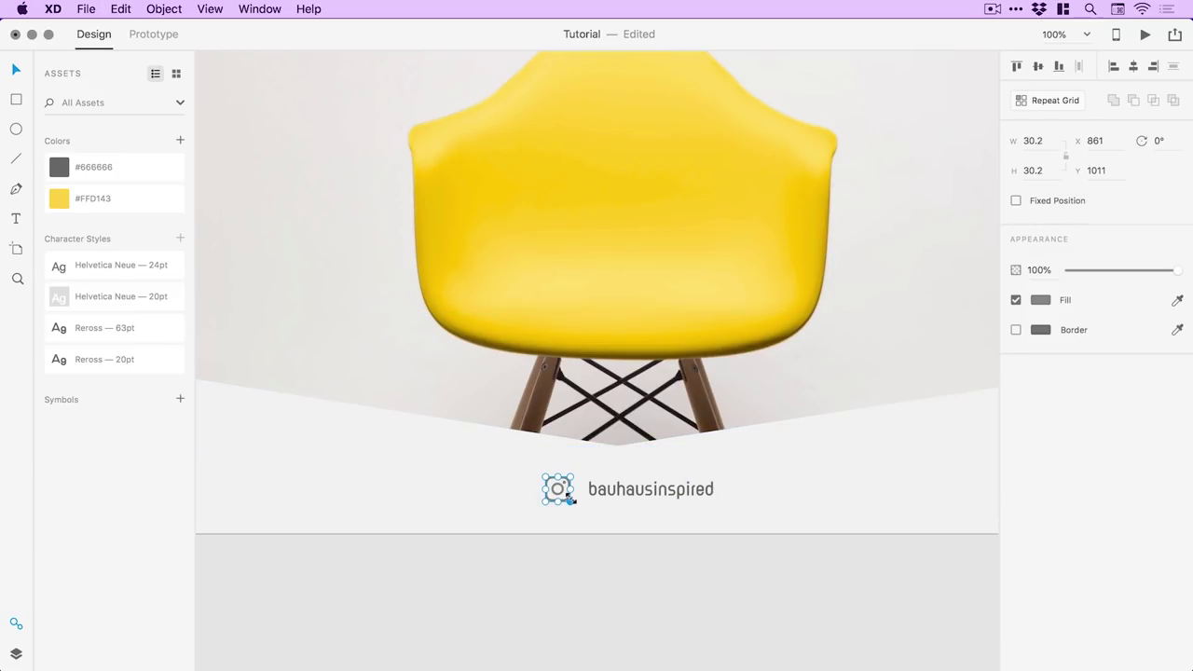
{"action": "right_click", "coordinate": [90, 162]}
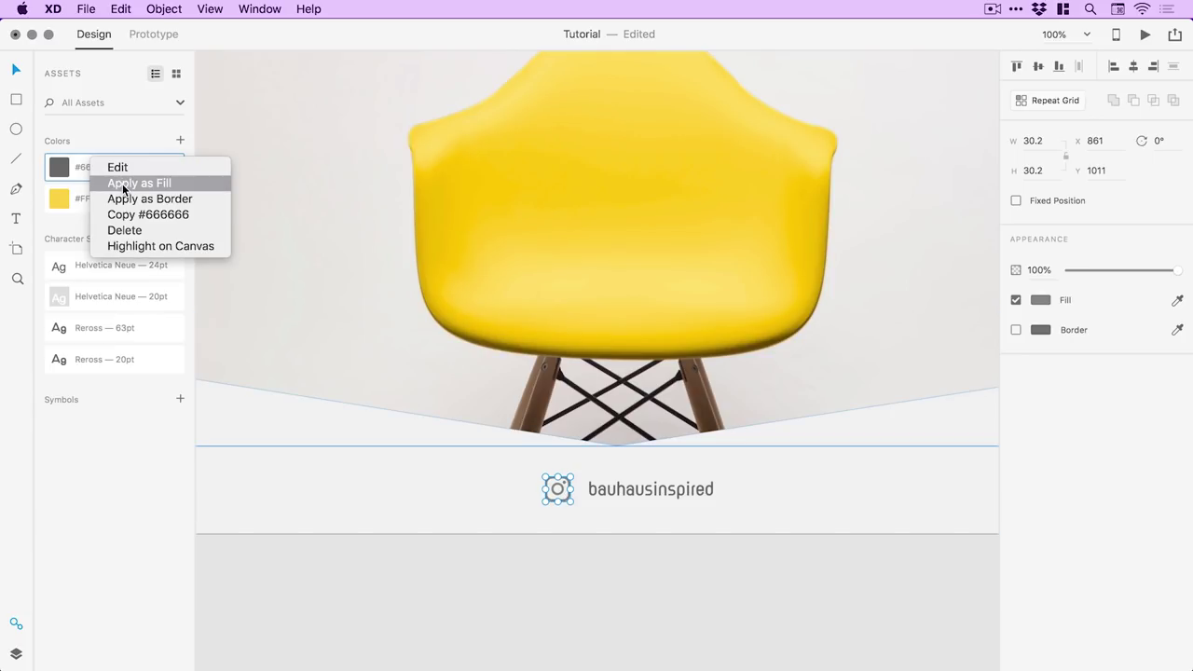
{"action": "left_click", "coordinate": [131, 183]}
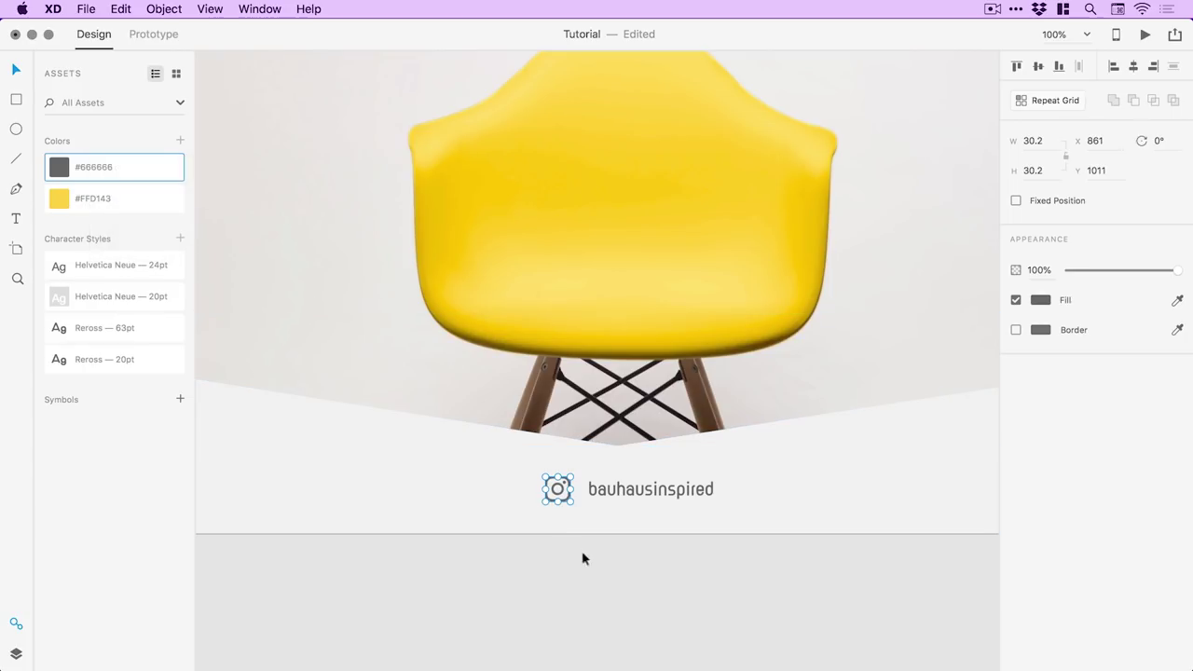
{"action": "left_click", "coordinate": [637, 592]}
Step: Group the Instagram icon with the "bauhausinspired" text and centre the group horizontally on the homepage
{"action": "left_click", "coordinate": [621, 490]}
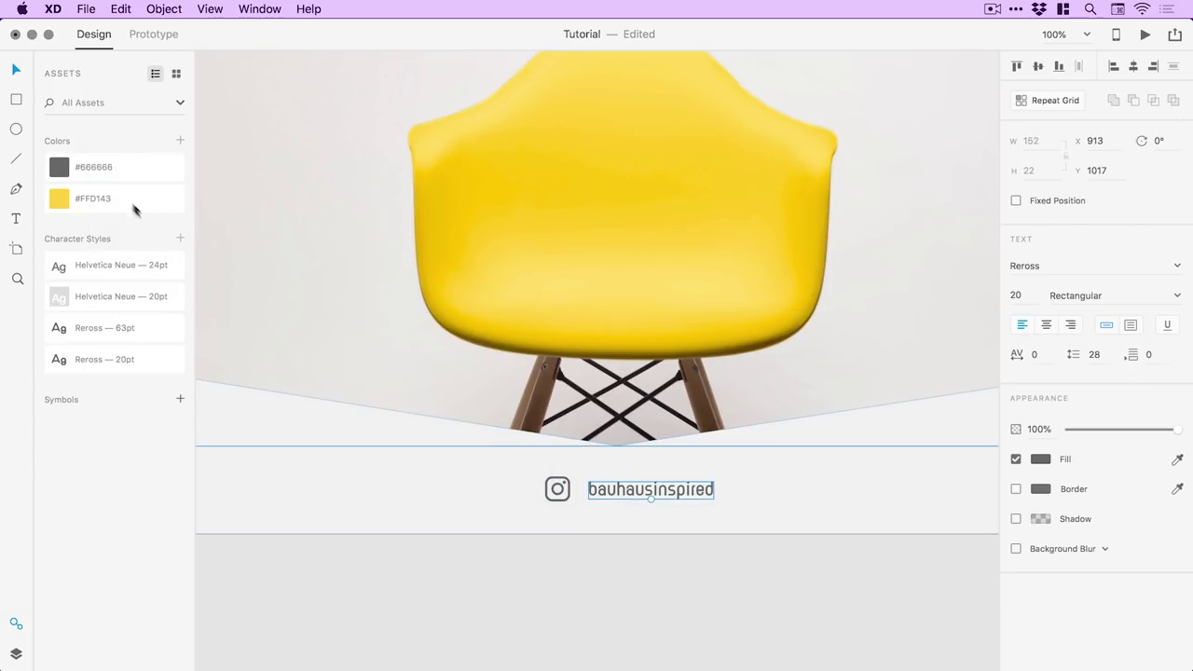
{"action": "right_click", "coordinate": [99, 164]}
{"action": "left_click", "coordinate": [139, 248]}
{"action": "left_click", "coordinate": [562, 494], "text": "shift"}
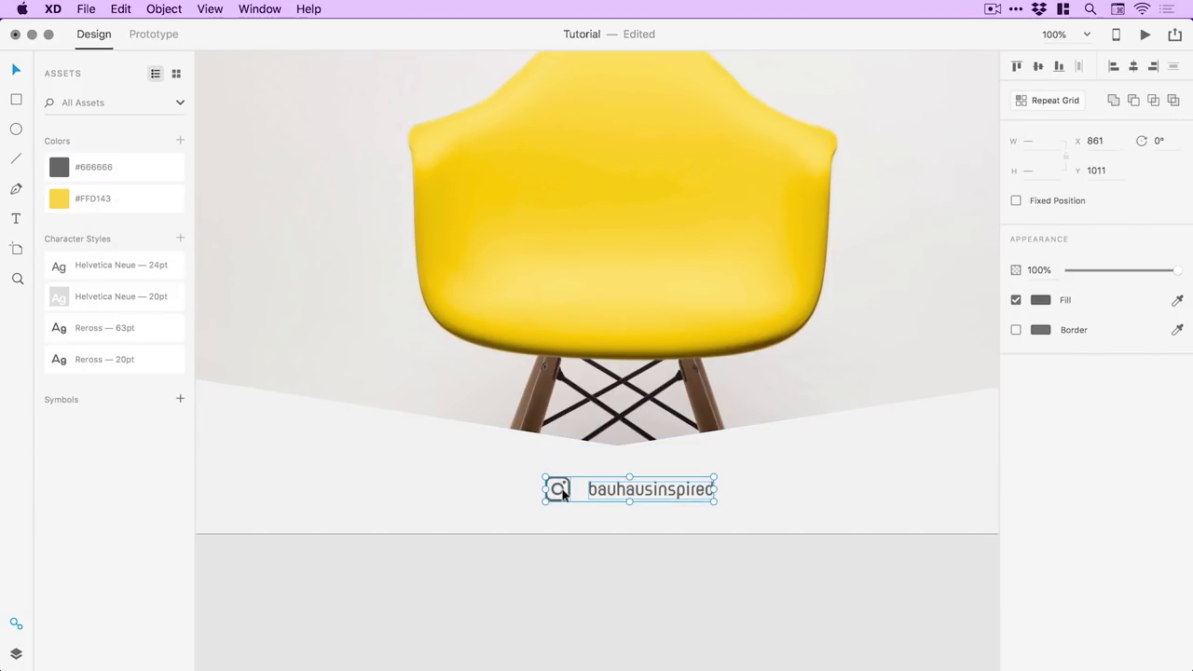
{"action": "left_click", "coordinate": [163, 8]}
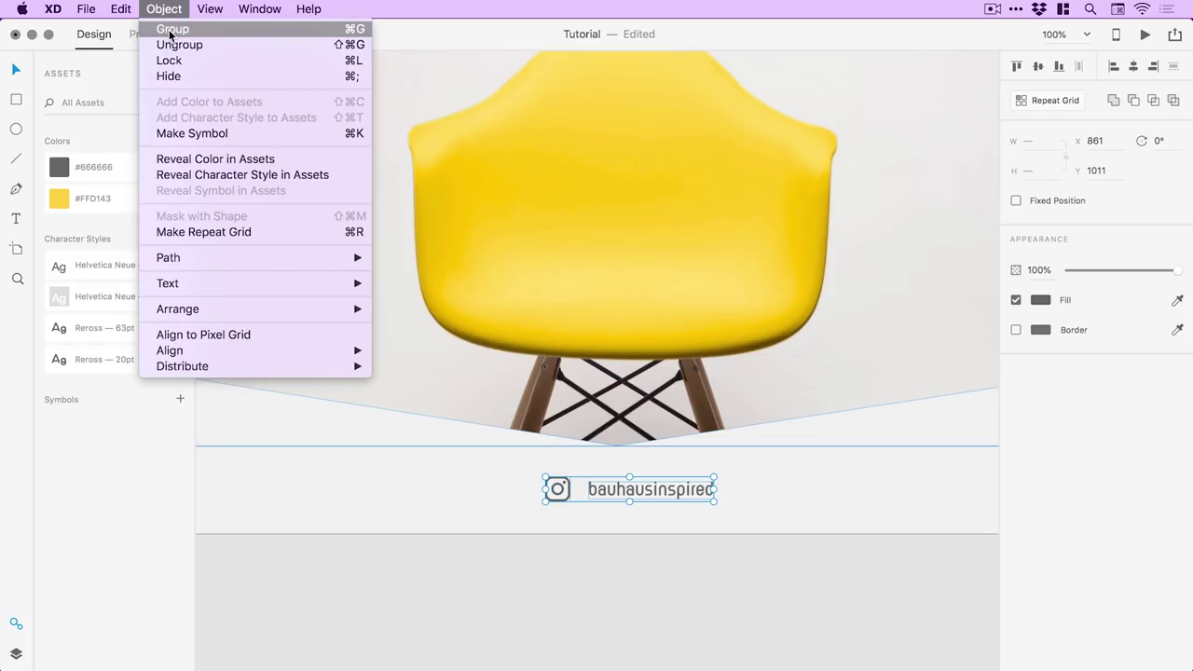
{"action": "left_click", "coordinate": [166, 27]}
{"action": "left_click", "coordinate": [1134, 67]}
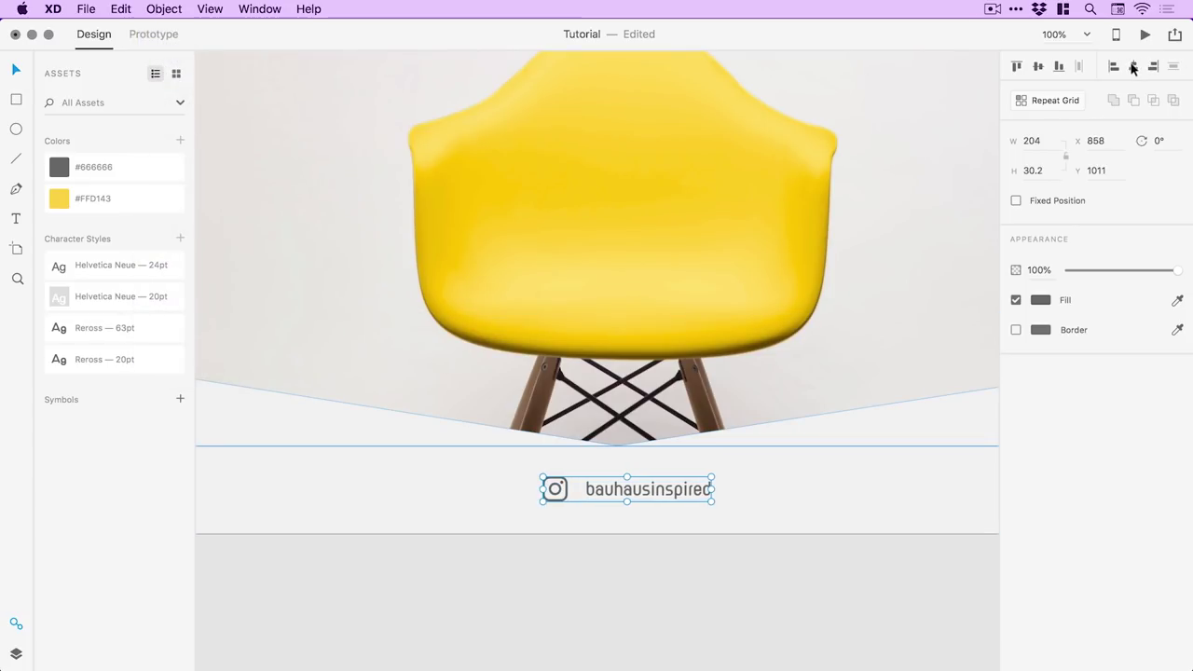
Step: Save the Tutorial document
{"action": "left_click", "coordinate": [659, 609]}
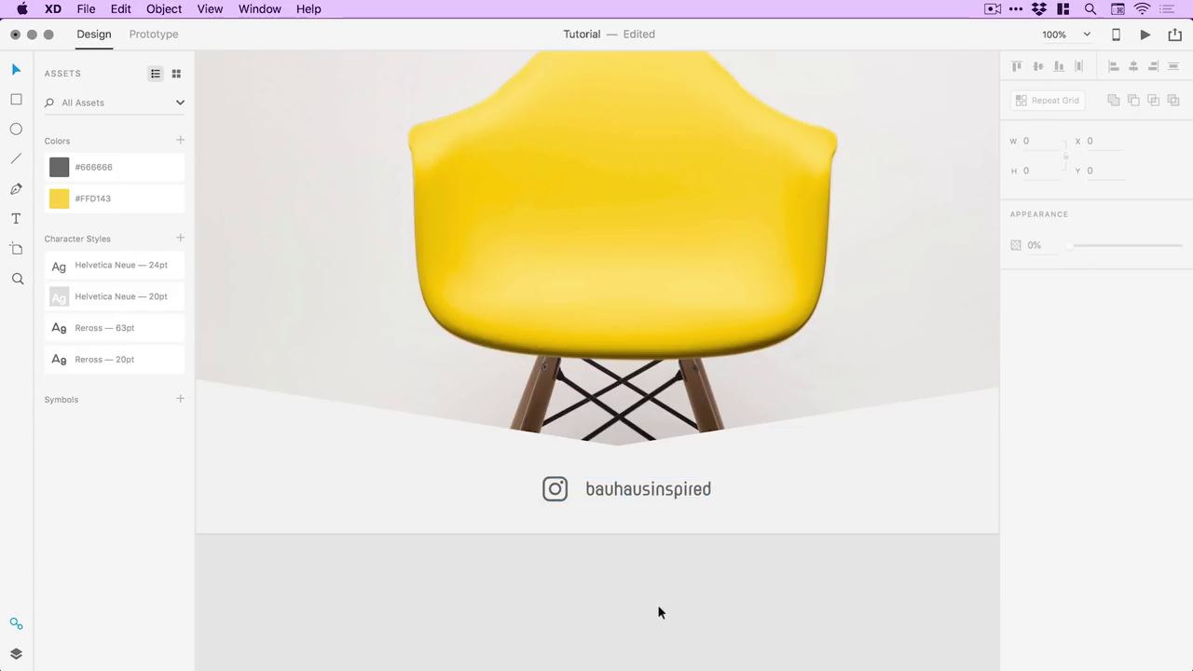
{"action": "key", "text": "super+0"}
{"action": "key", "text": "super+s"}
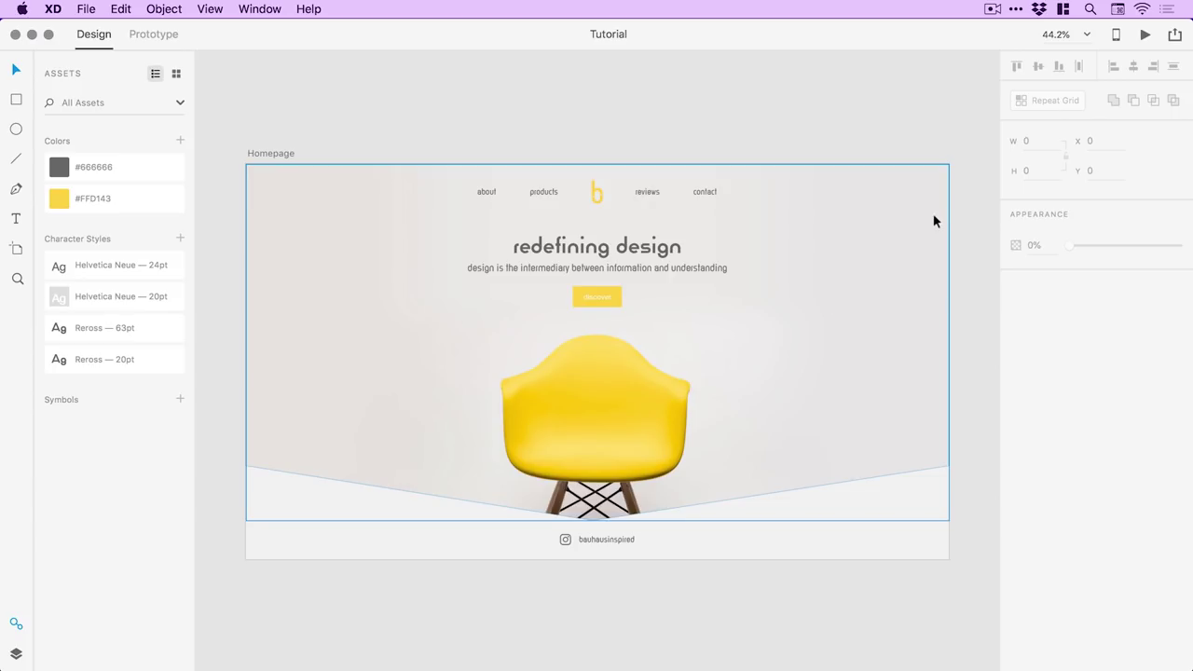
{"action": "left_click", "coordinate": [659, 246]}
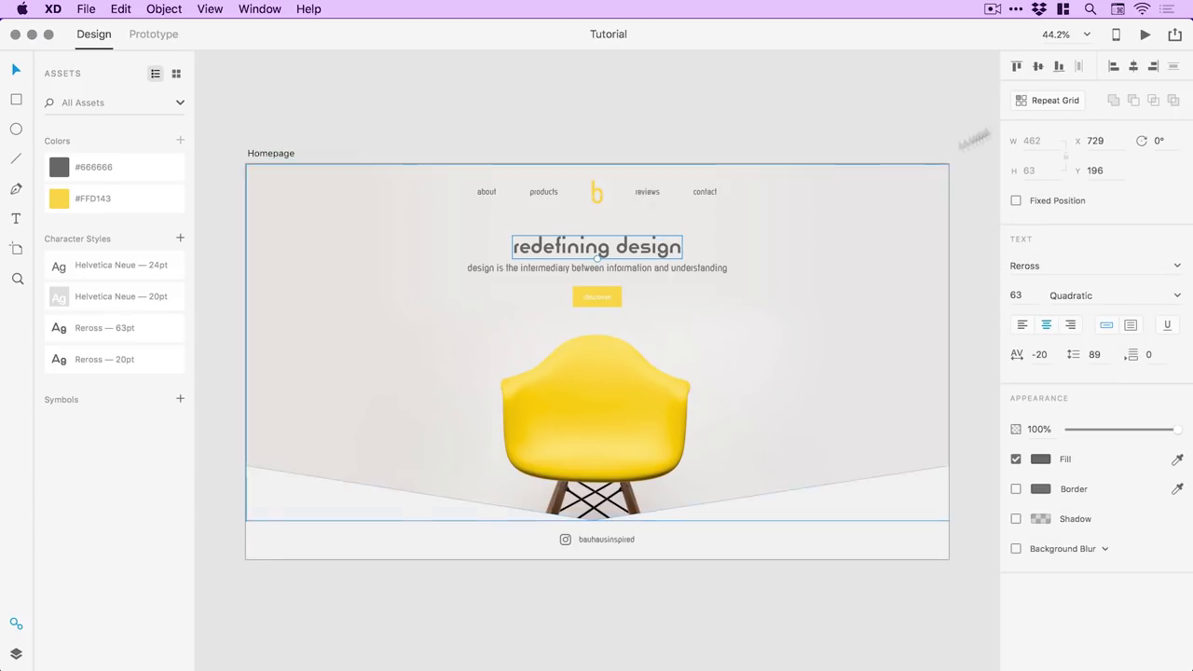
{"action": "left_click", "coordinate": [714, 268]}
{"action": "left_click", "coordinate": [666, 152]}
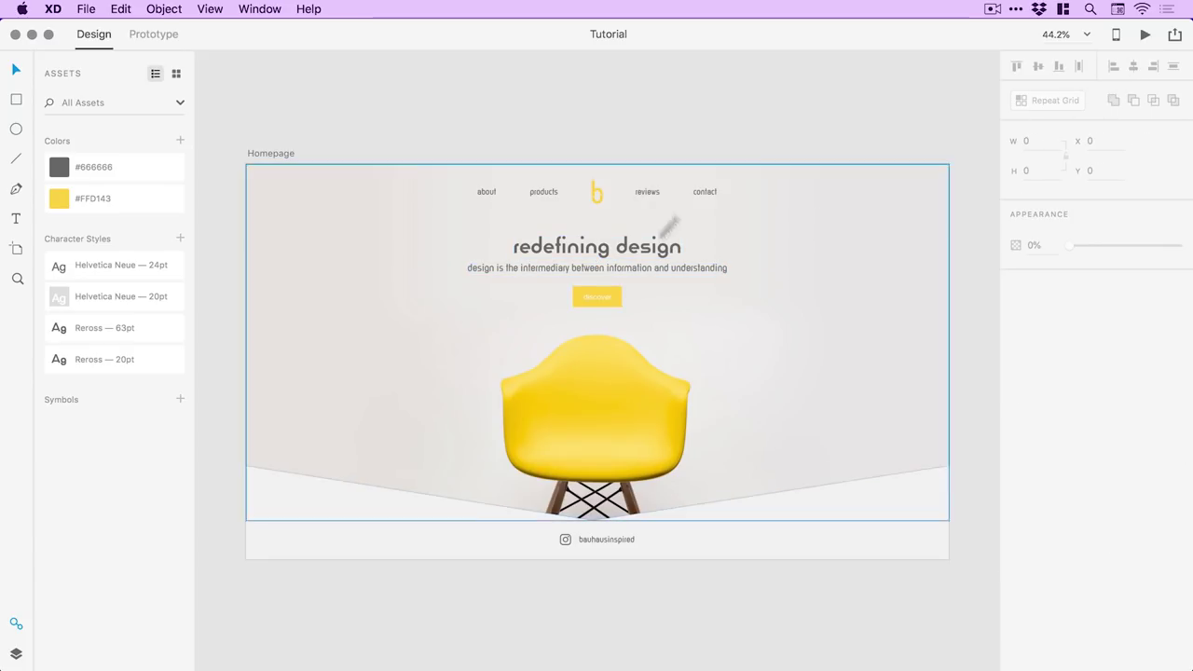
Step: Set the "discover" button label's font to Reross in the Rectangular style
{"action": "scroll", "coordinate": [603, 285], "scroll_direction": "up", "scroll_amount": 5}
{"action": "left_click", "coordinate": [598, 310]}
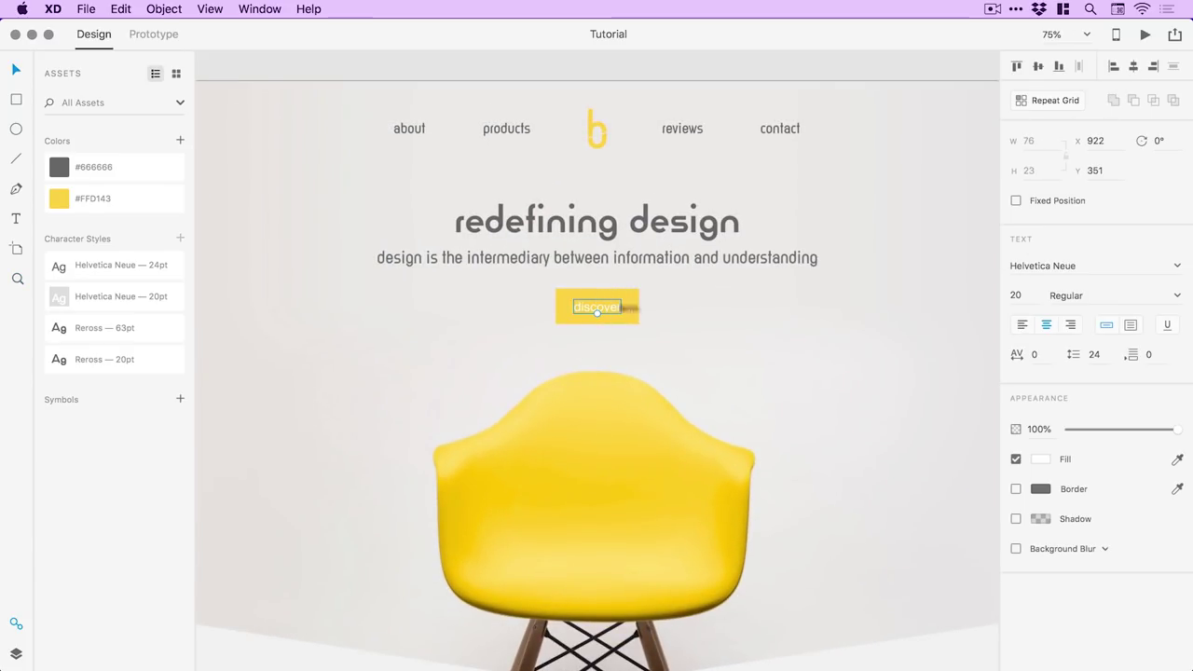
{"action": "left_click", "coordinate": [1065, 267]}
{"action": "type", "text": "Reross"}
{"action": "key", "text": "Return"}
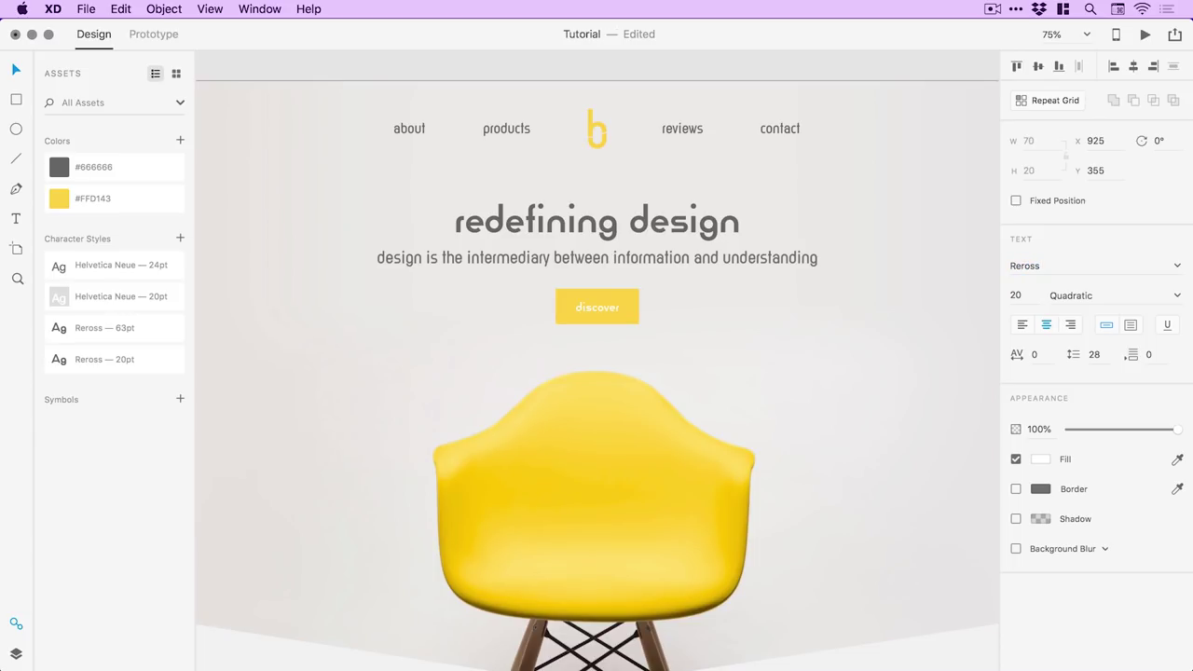
{"action": "left_click", "coordinate": [1177, 296]}
{"action": "left_click", "coordinate": [1074, 323]}
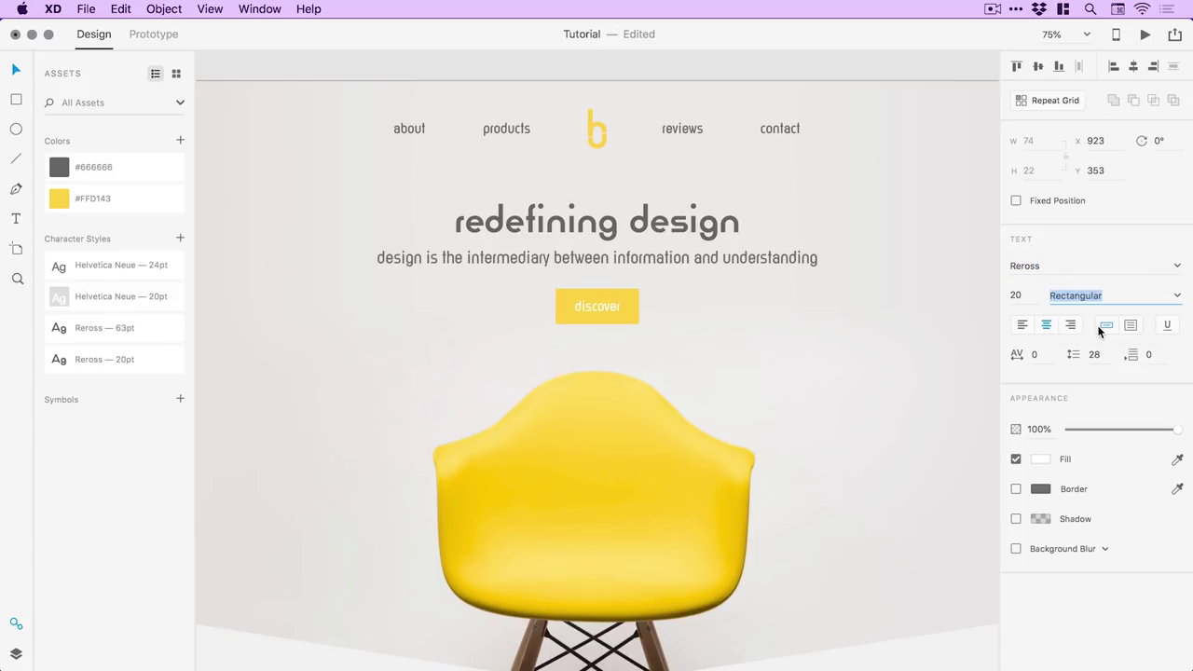
{"action": "left_click", "coordinate": [712, 65]}
Step: Nudge the "discover" label up to Y 352 within its yellow button and move it back to Y 353
{"action": "key", "text": "z"}
{"action": "left_click_drag", "start_coordinate": [584, 298], "coordinate": [632, 320]}
{"action": "key", "text": "v"}
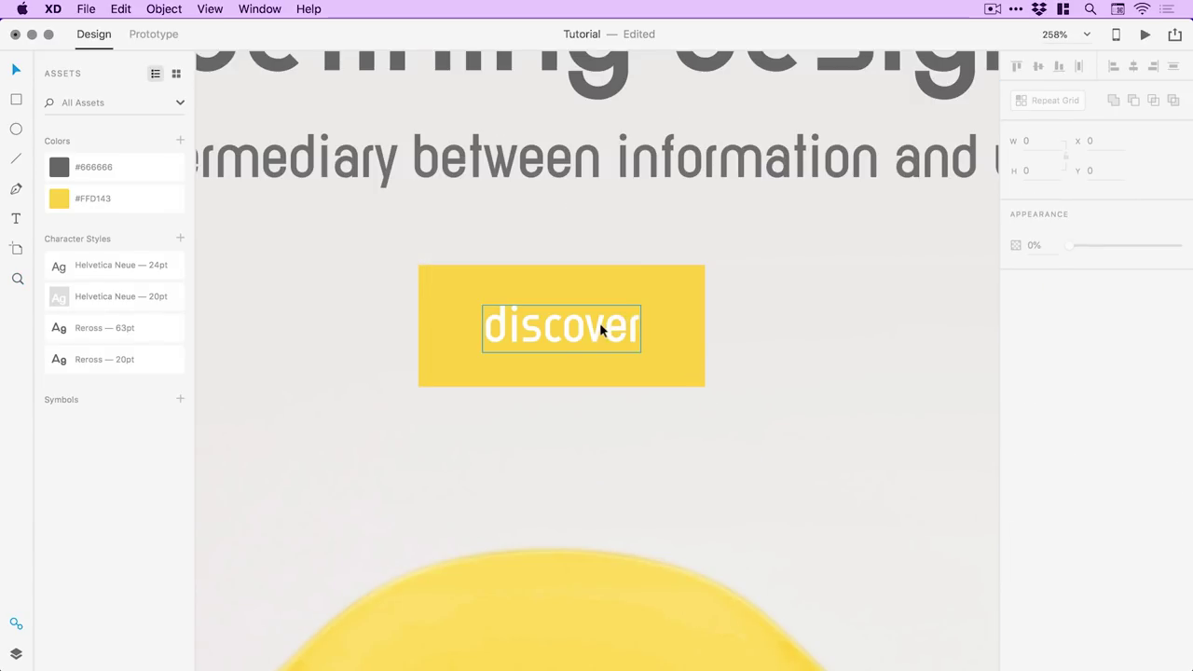
{"action": "left_click", "coordinate": [597, 323]}
{"action": "key", "text": "Up"}
{"action": "key", "text": "Up"}
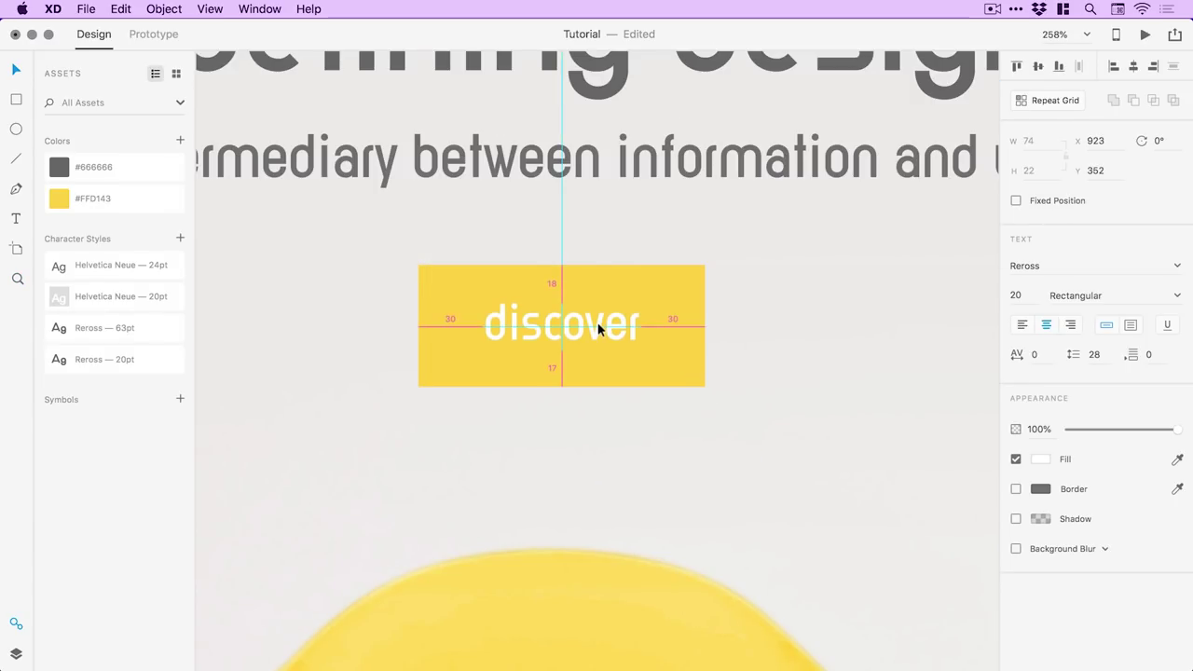
{"action": "left_click", "coordinate": [801, 360]}
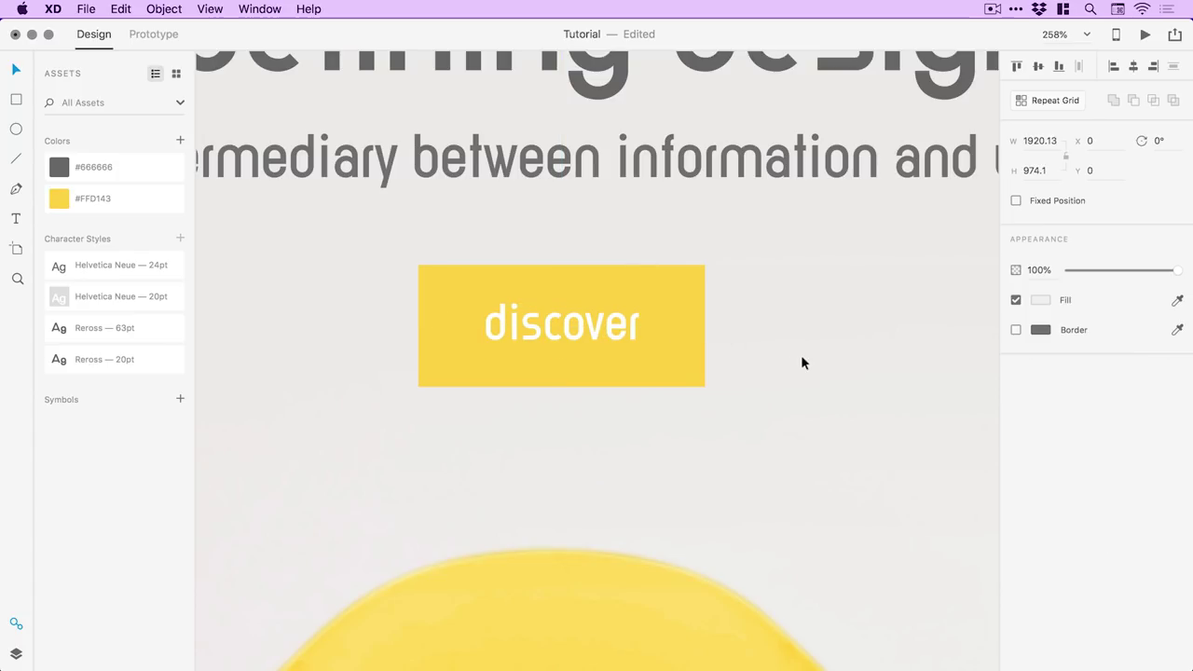
{"action": "key", "text": "super+1"}
{"action": "key", "text": "super+0"}
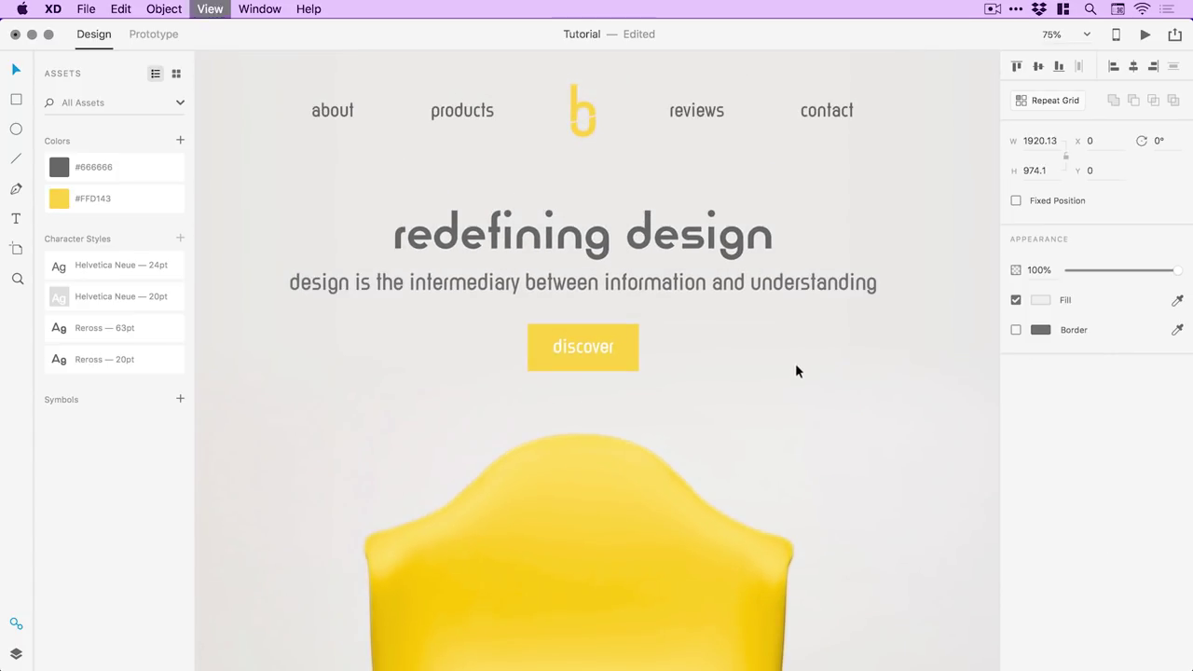
{"action": "left_click", "coordinate": [597, 355]}
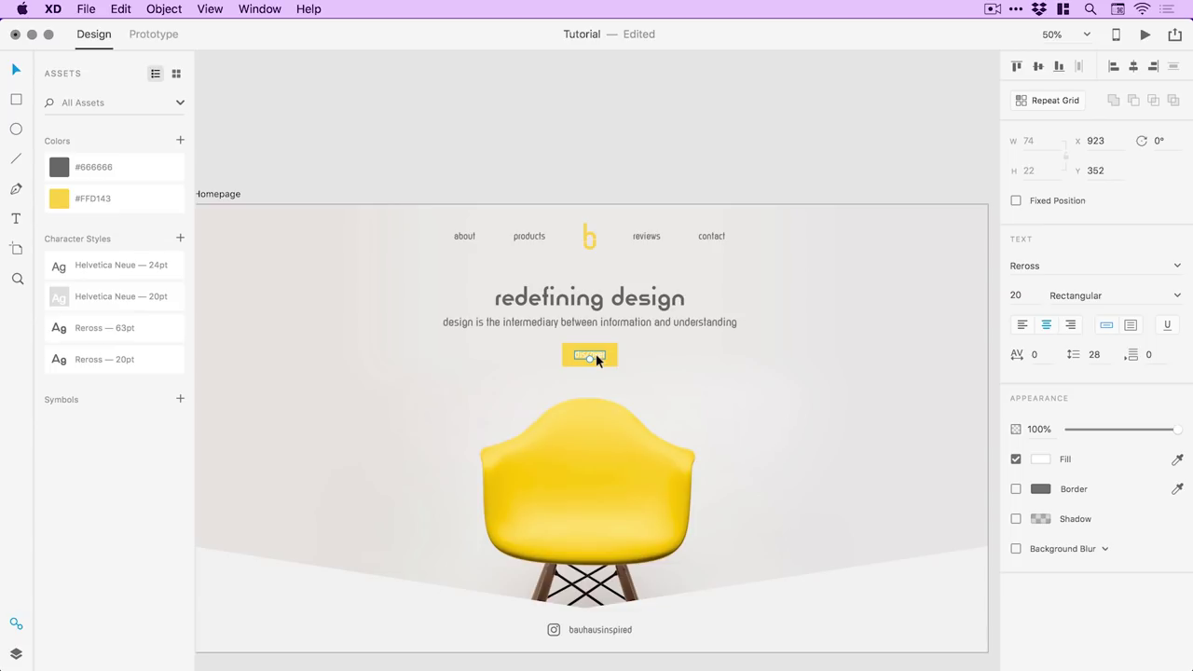
{"action": "left_click", "coordinate": [595, 111]}
{"action": "scroll", "coordinate": [644, 186], "scroll_direction": "down", "scroll_amount": 3}
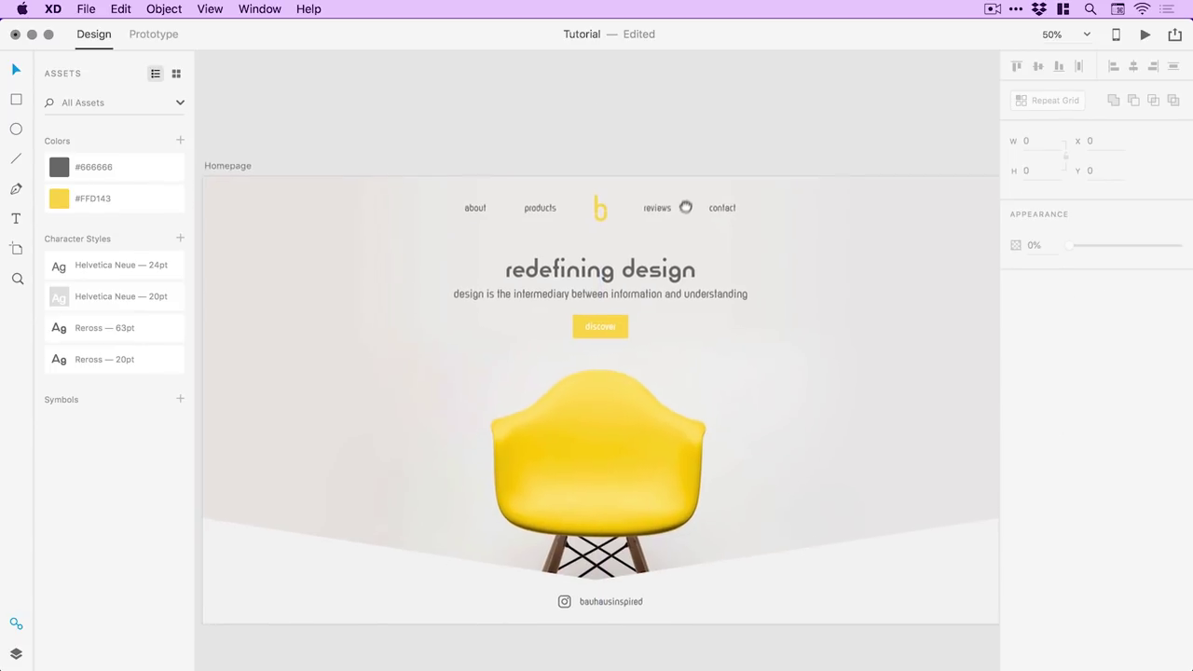
Step: Group the "discover" label with its yellow button rectangle
{"action": "left_click", "coordinate": [604, 296]}
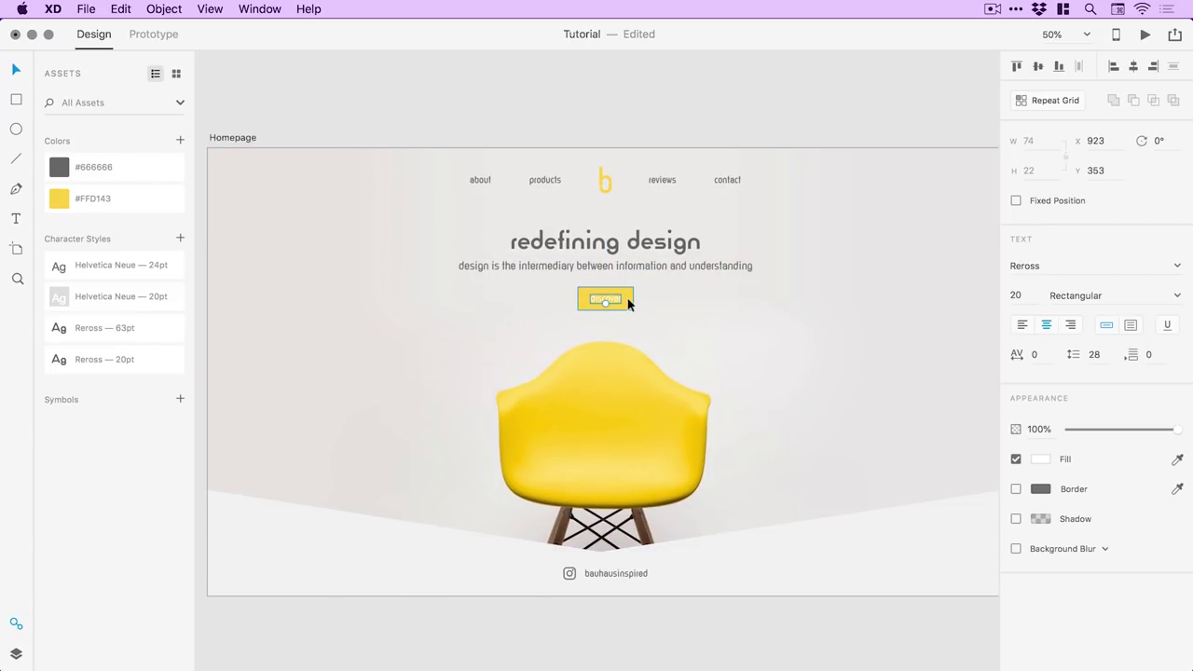
{"action": "left_click", "coordinate": [628, 303], "text": "shift"}
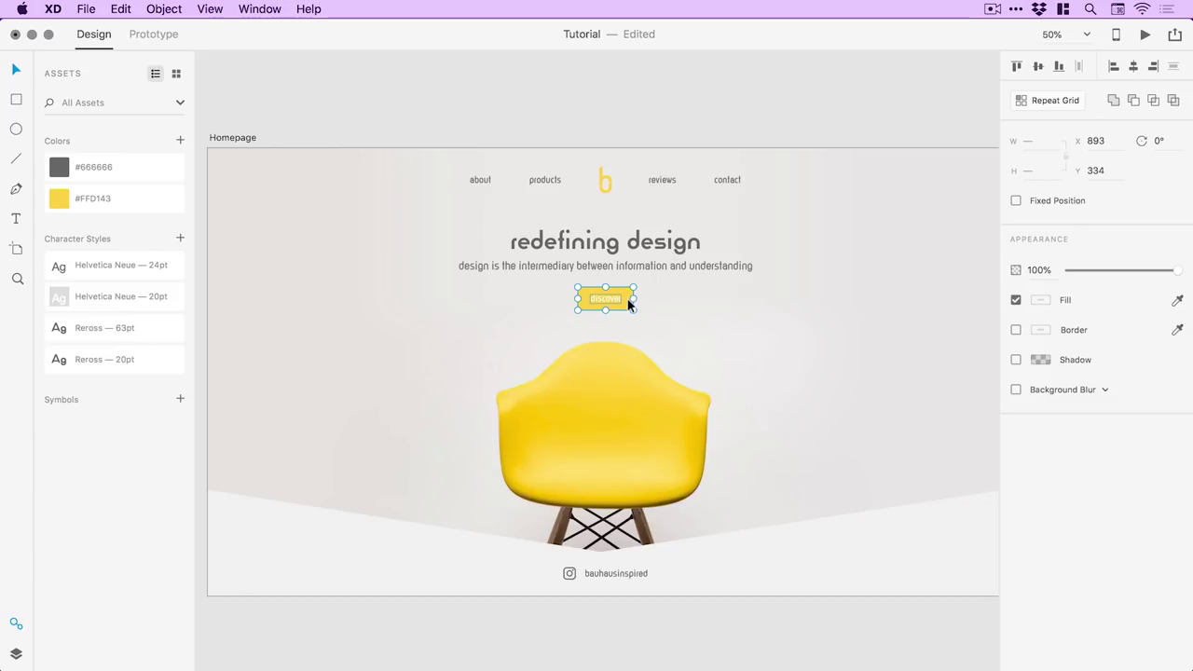
{"action": "left_click", "coordinate": [170, 9]}
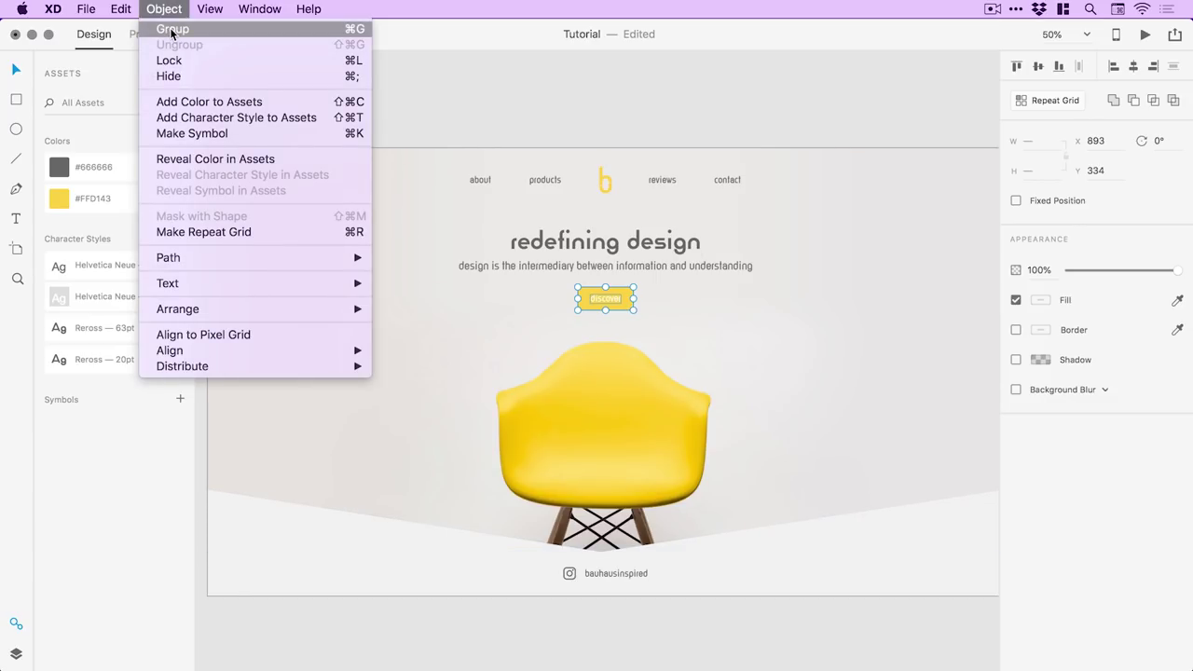
{"action": "left_click", "coordinate": [172, 30]}
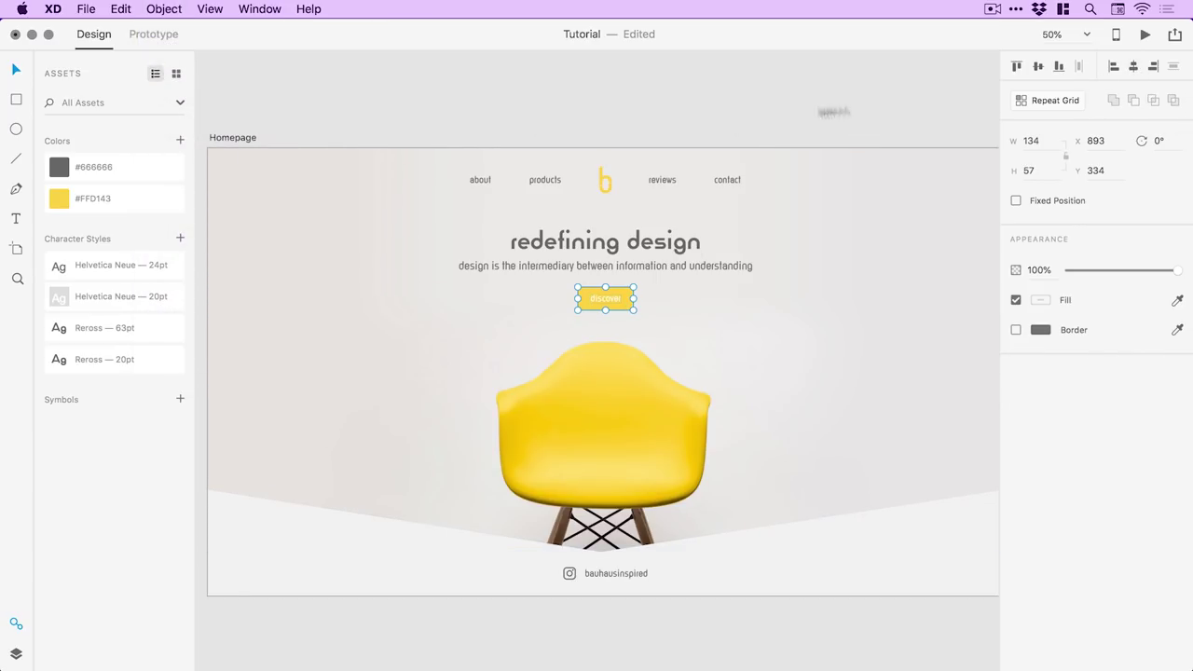
{"action": "left_click", "coordinate": [733, 122]}
{"action": "mouse_move", "coordinate": [733, 122]}
{"action": "left_mouse_down"}
{"action": "mouse_move", "coordinate": [711, 103]}
{"action": "mouse_move", "coordinate": [736, 114]}
{"action": "left_mouse_up"}
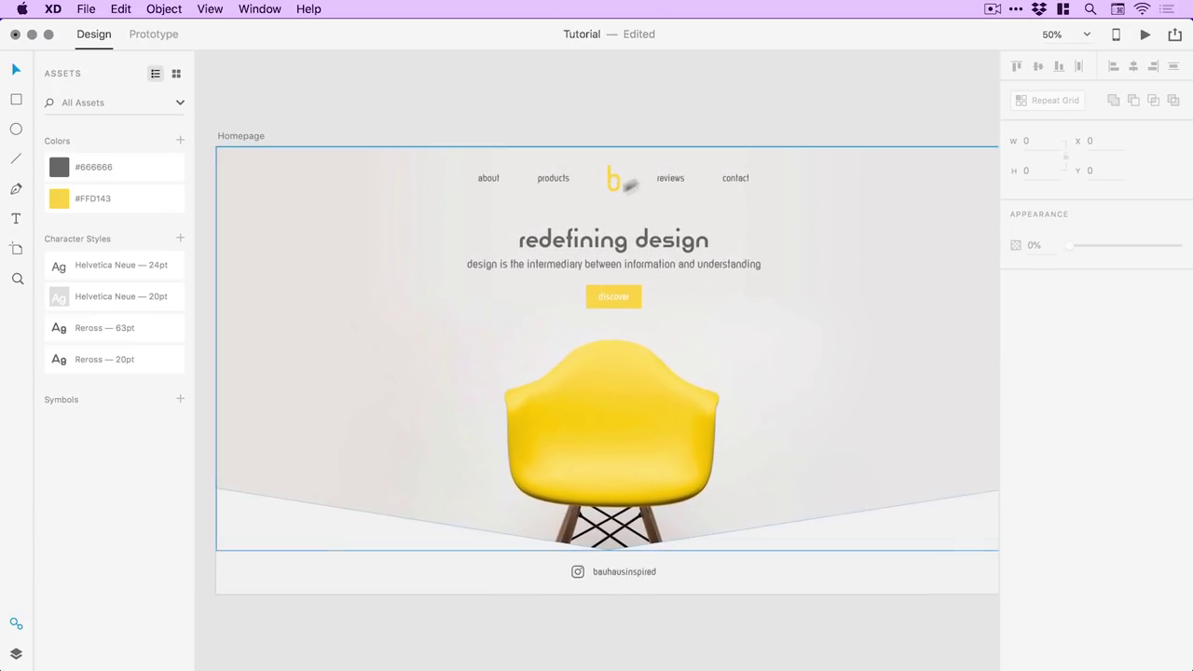
{"action": "key", "text": "z"}
{"action": "left_click", "coordinate": [617, 187]}
{"action": "key", "text": "v"}
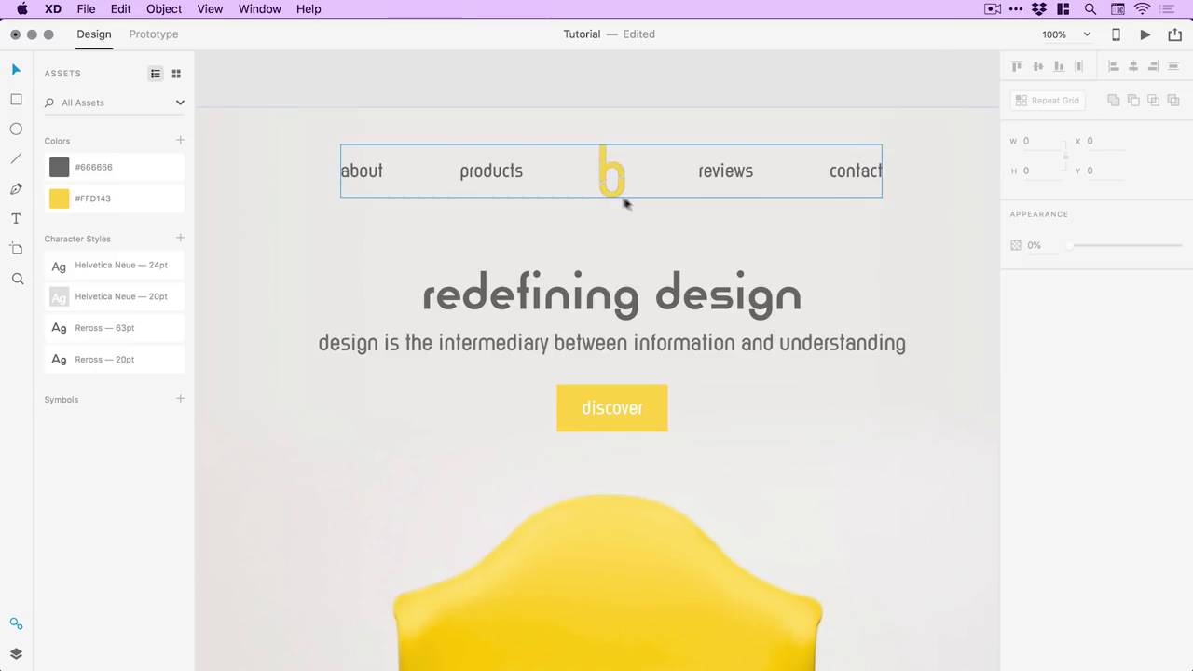
{"action": "key", "text": "super+minus"}
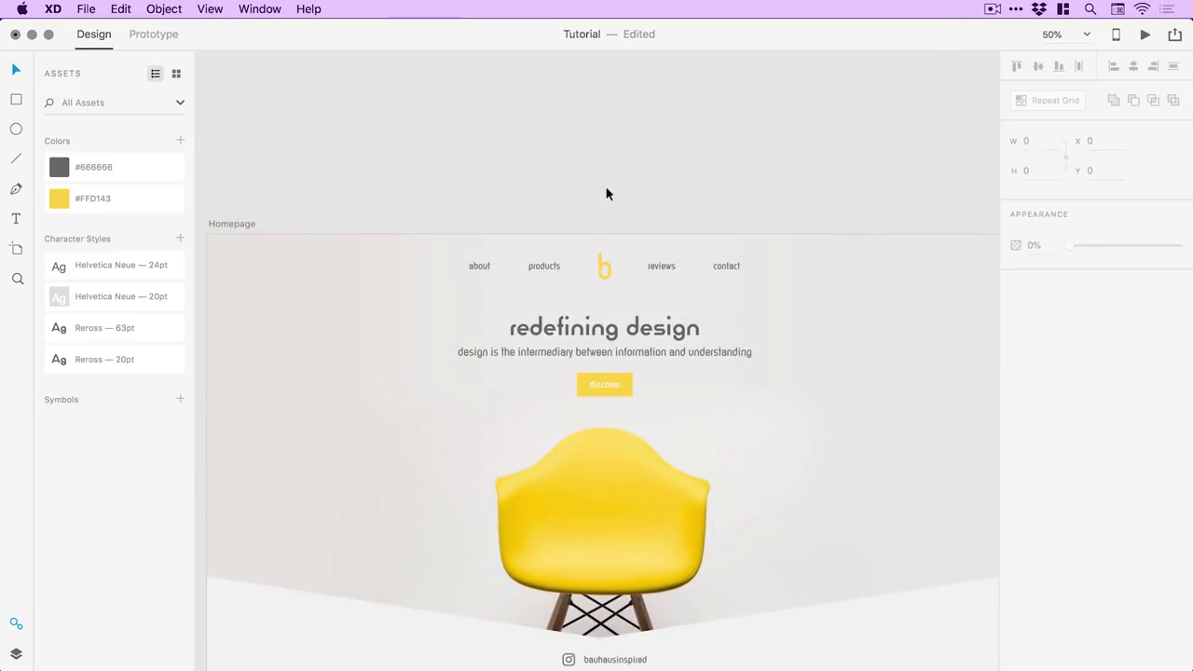
{"action": "scroll", "coordinate": [616, 197], "scroll_direction": "down", "scroll_amount": 3}
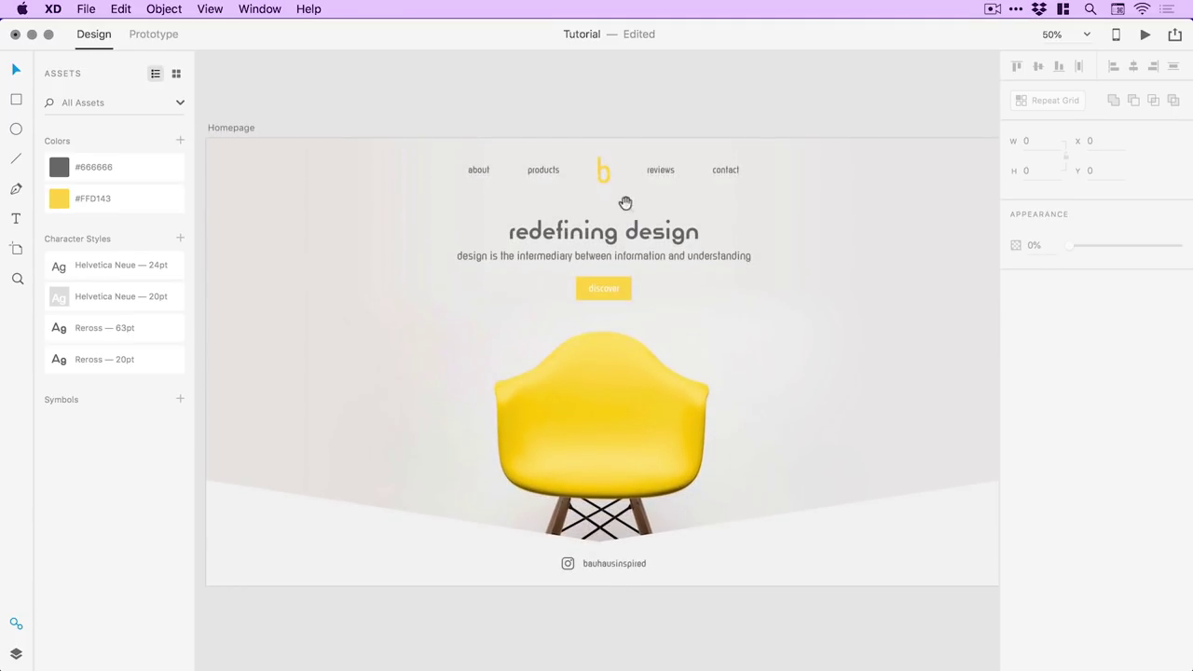
Step: Hide the assets list and draw a borderless 1920 by 593 rectangle across the upper part of the Homepage artboard
{"action": "left_click", "coordinate": [16, 624]}
{"action": "key", "text": "super+0"}
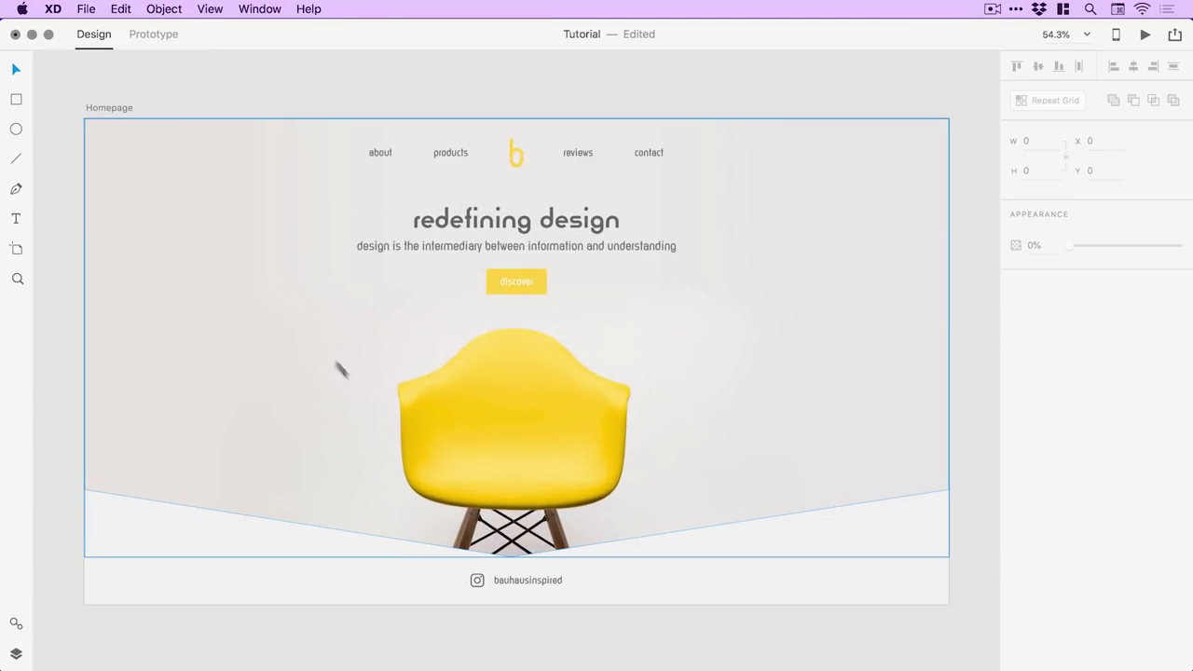
{"action": "left_click", "coordinate": [16, 98]}
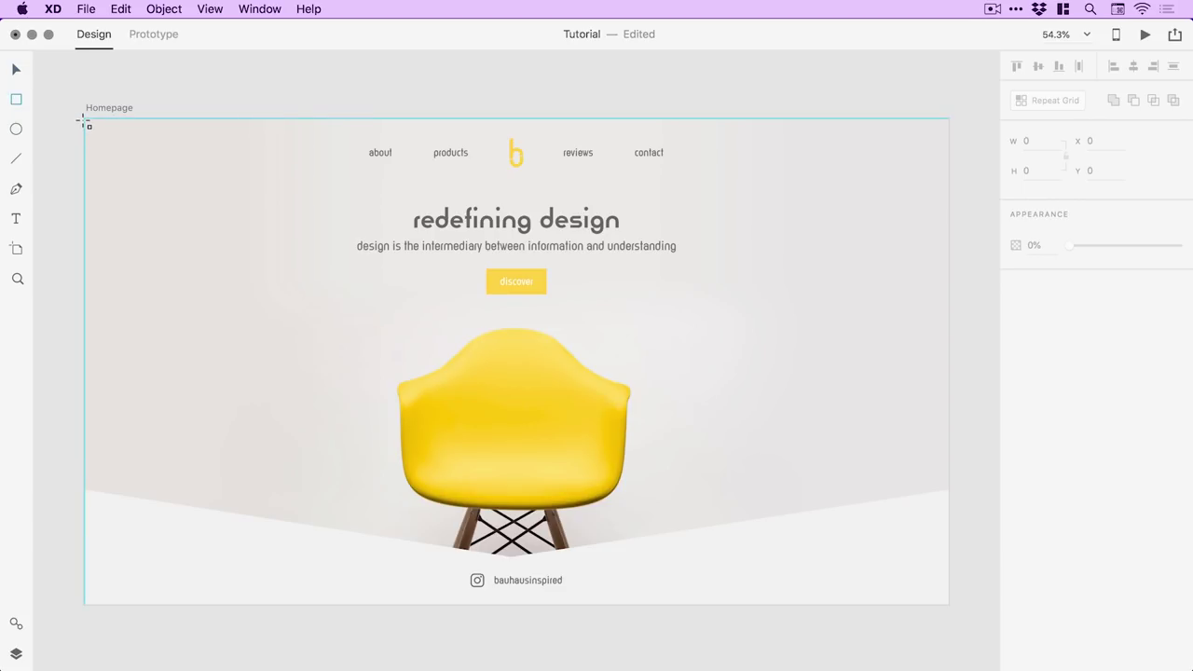
{"action": "left_click_drag", "start_coordinate": [85, 119], "coordinate": [952, 388]}
{"action": "left_click", "coordinate": [16, 71]}
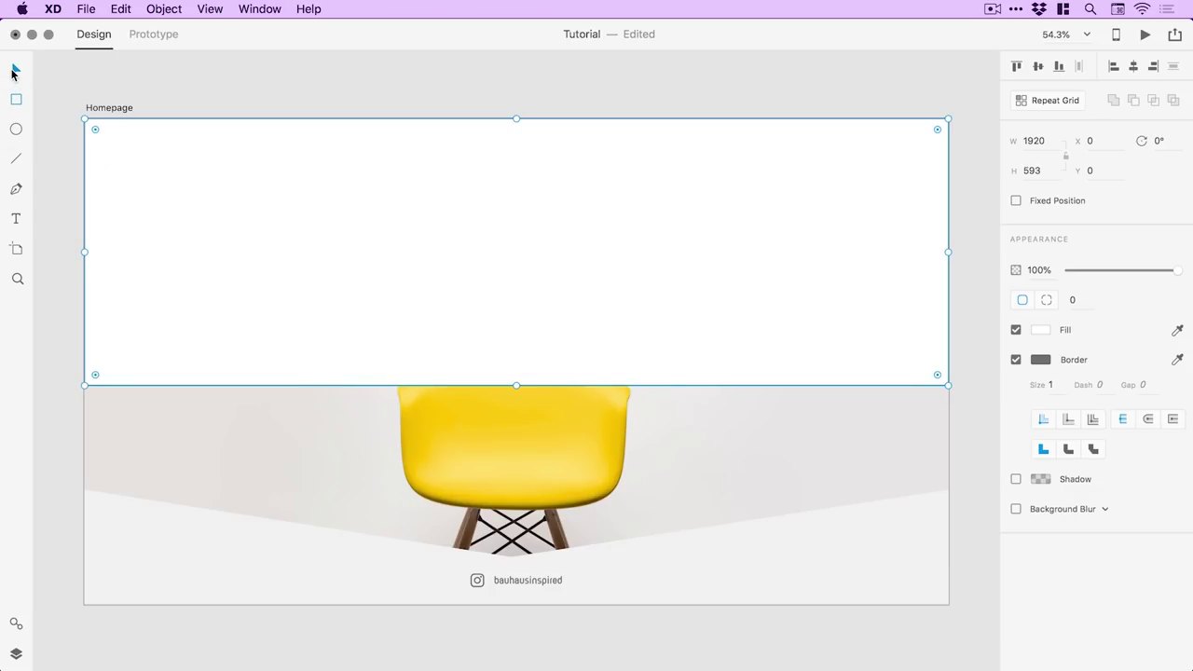
{"action": "left_click", "coordinate": [1016, 361]}
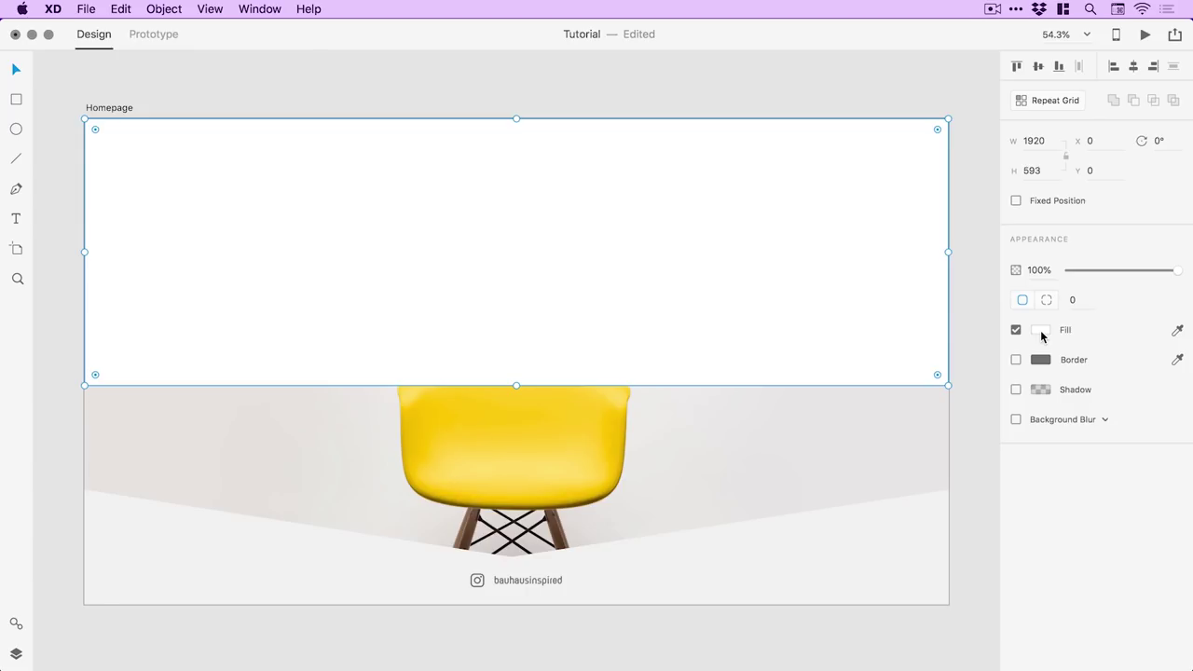
Step: Change the rectangle's fill to a linear gradient with its upper stop at #FFFFFF and 100% opacity
{"action": "left_click", "coordinate": [1042, 333]}
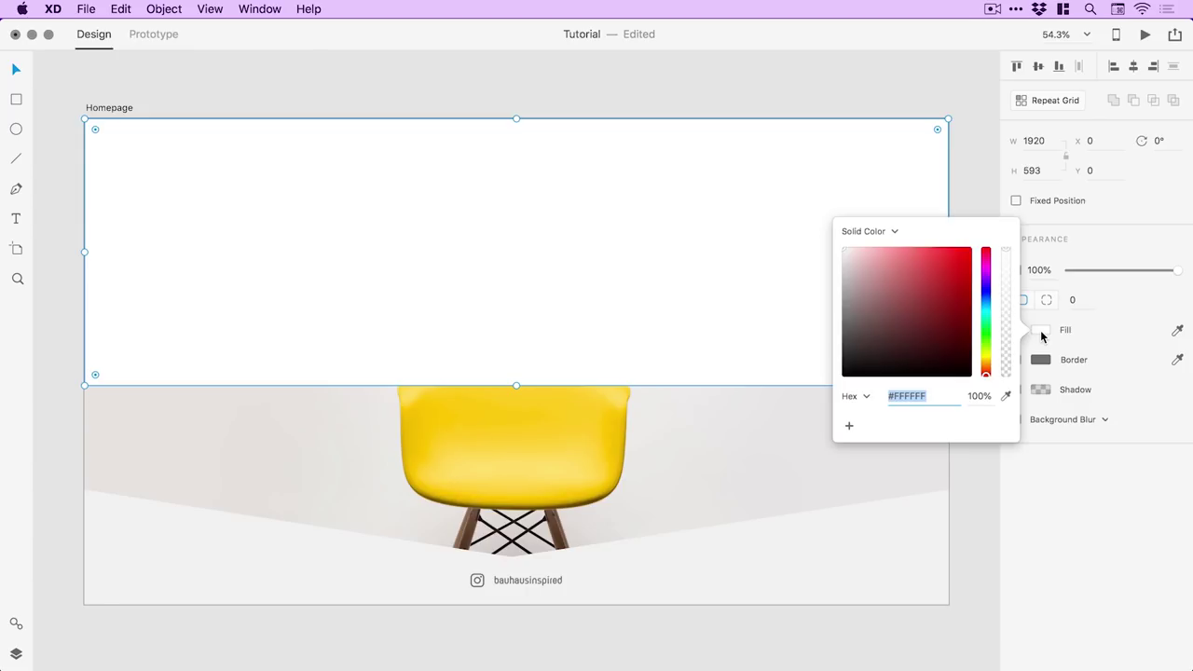
{"action": "left_click", "coordinate": [893, 232]}
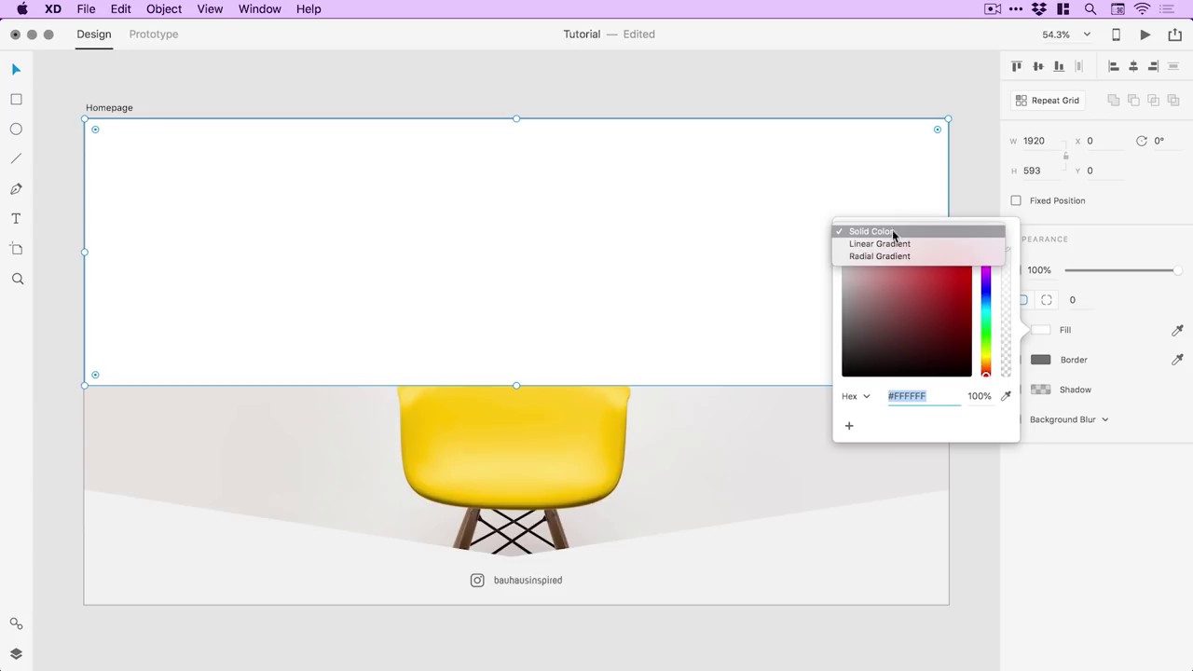
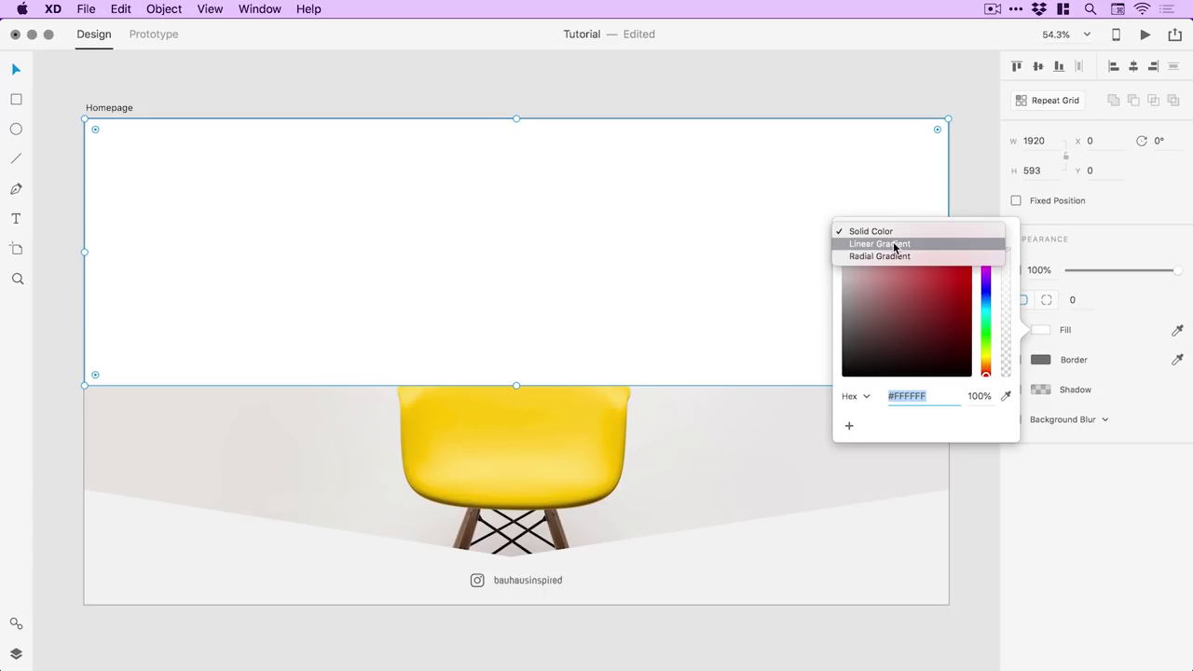
{"action": "left_click", "coordinate": [895, 245]}
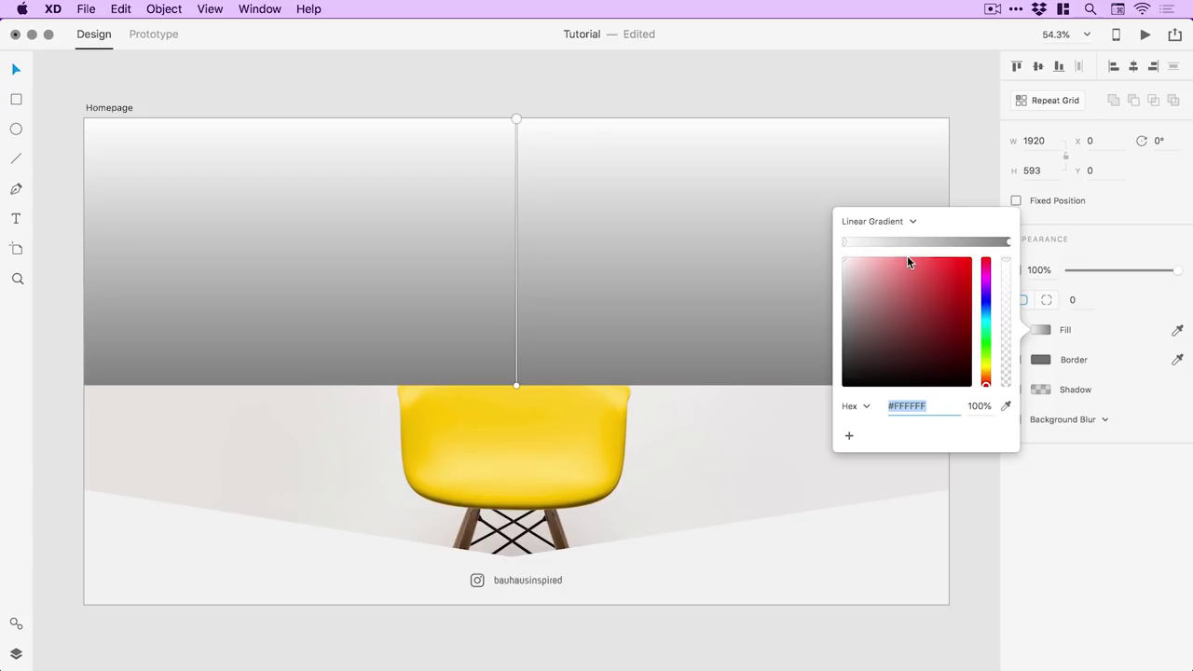
{"action": "left_click", "coordinate": [518, 120]}
{"action": "left_click_drag", "start_coordinate": [877, 306], "coordinate": [813, 241]}
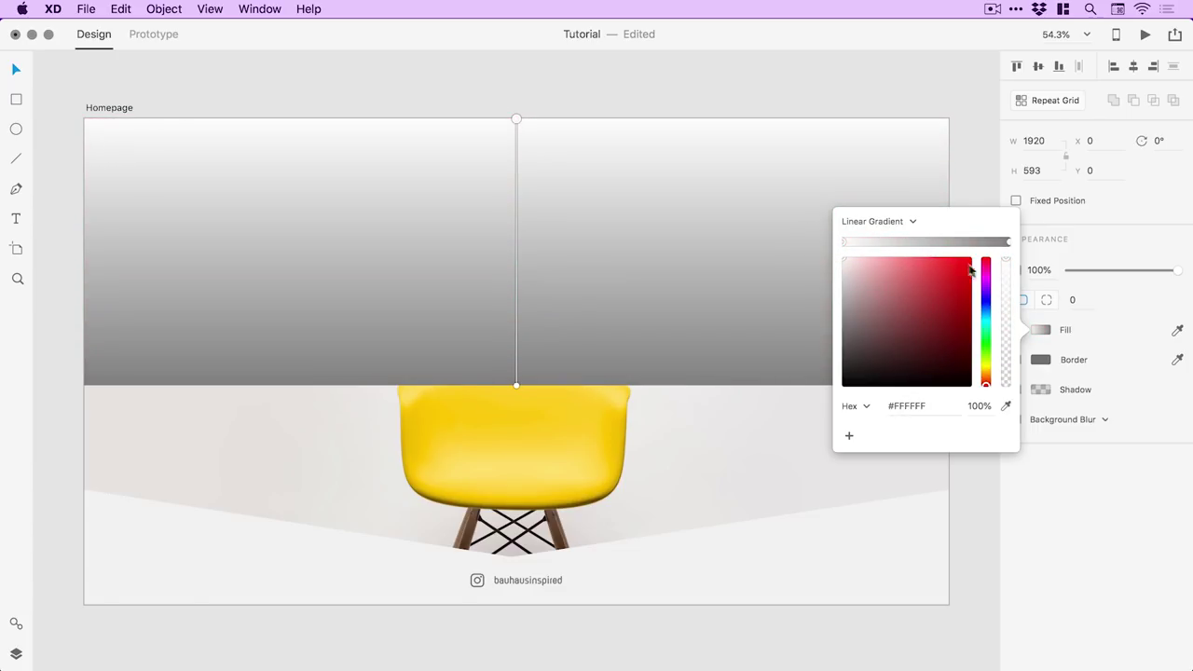
{"action": "left_click_drag", "start_coordinate": [1008, 283], "coordinate": [1009, 248]}
Step: Set the gradient's lower stop to #FFFFFF with 0% opacity so the white fades out over the chair
{"action": "left_click", "coordinate": [516, 385]}
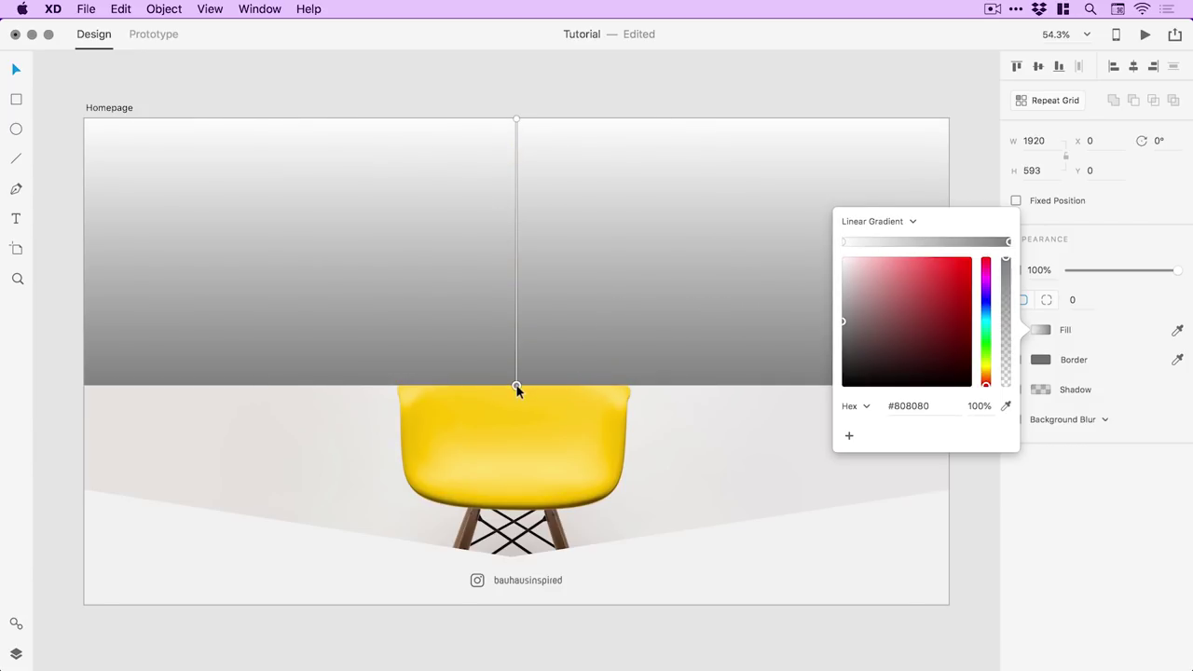
{"action": "left_click_drag", "start_coordinate": [960, 268], "coordinate": [802, 232]}
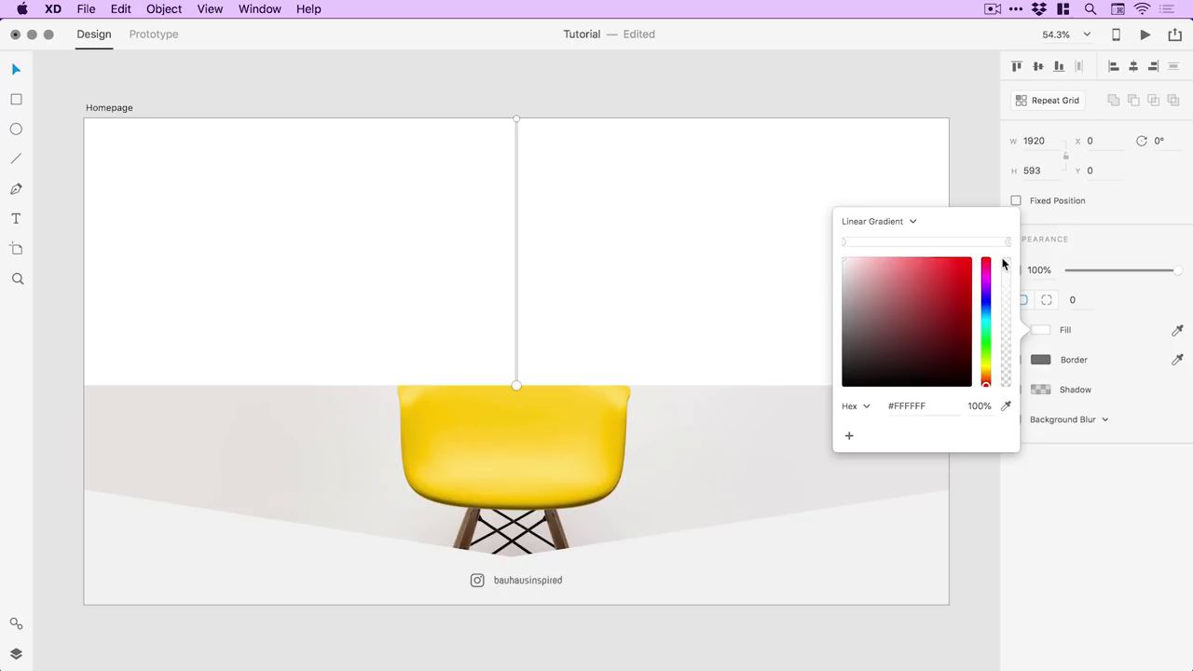
{"action": "left_click_drag", "start_coordinate": [1004, 261], "coordinate": [1007, 401]}
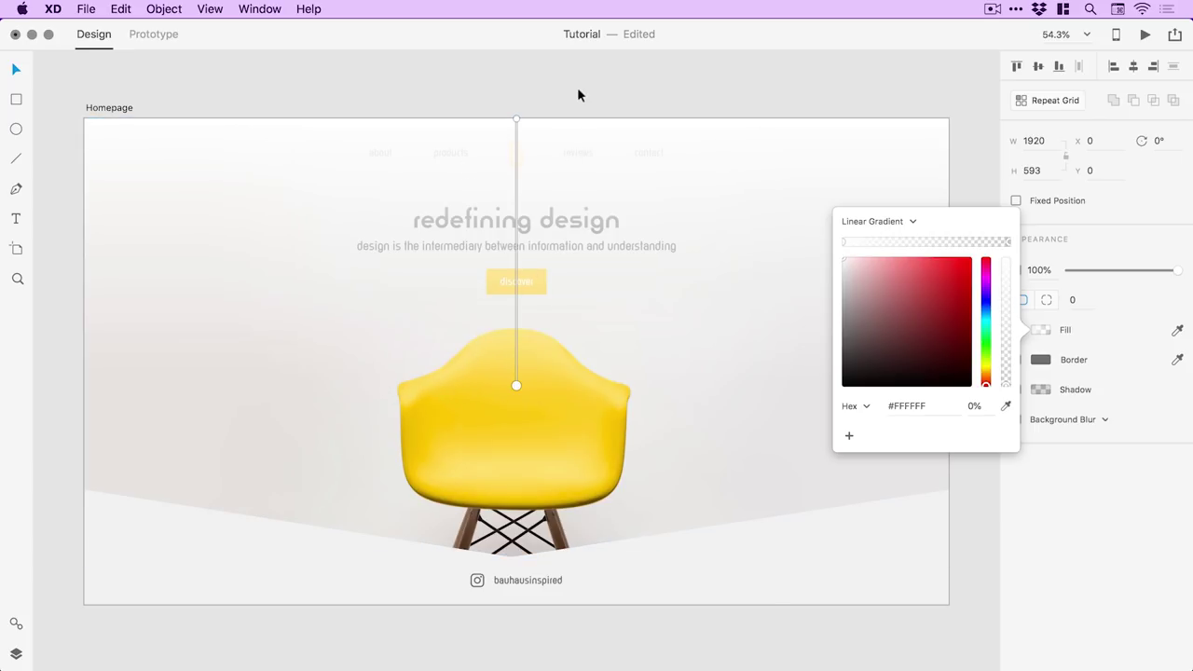
{"action": "left_click", "coordinate": [615, 90]}
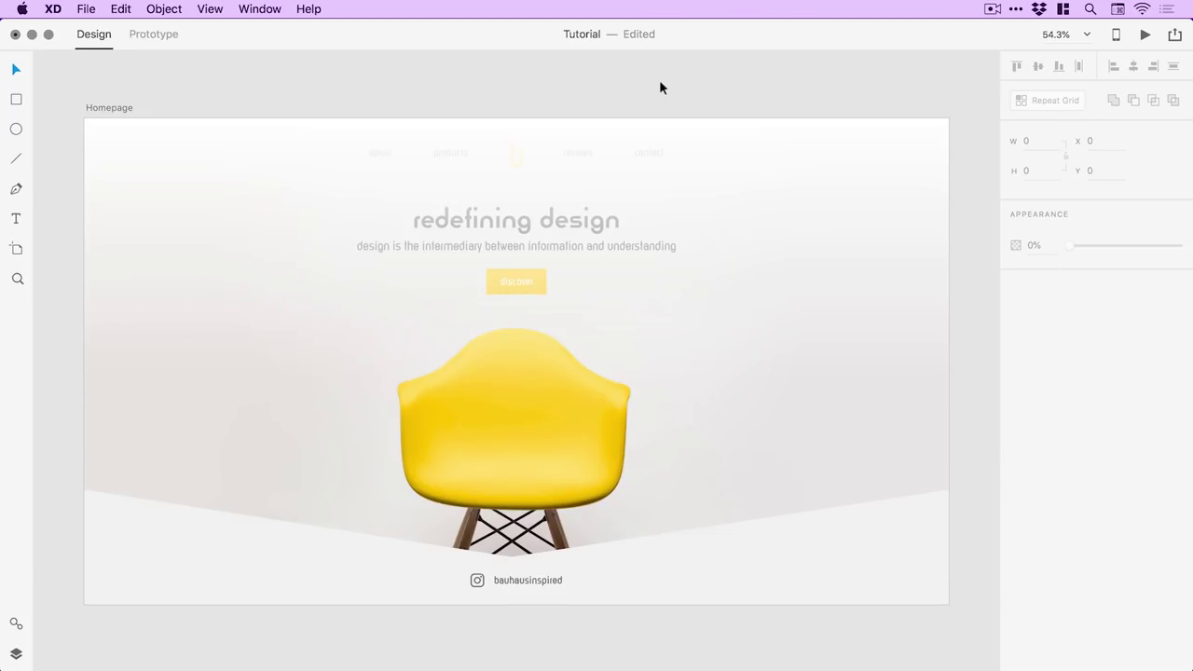
Step: Send the gradient rectangle backward behind the navigation, heading, tagline and button while keeping it in front of the chair photo
{"action": "left_click", "coordinate": [857, 144]}
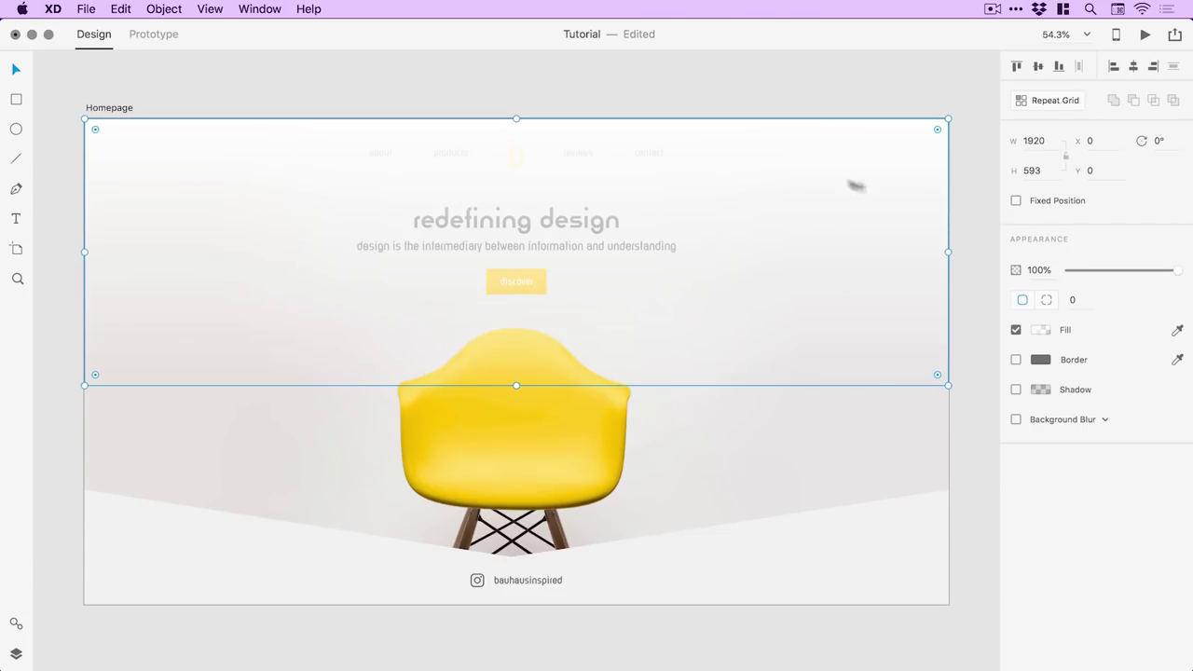
{"action": "left_click", "coordinate": [167, 9]}
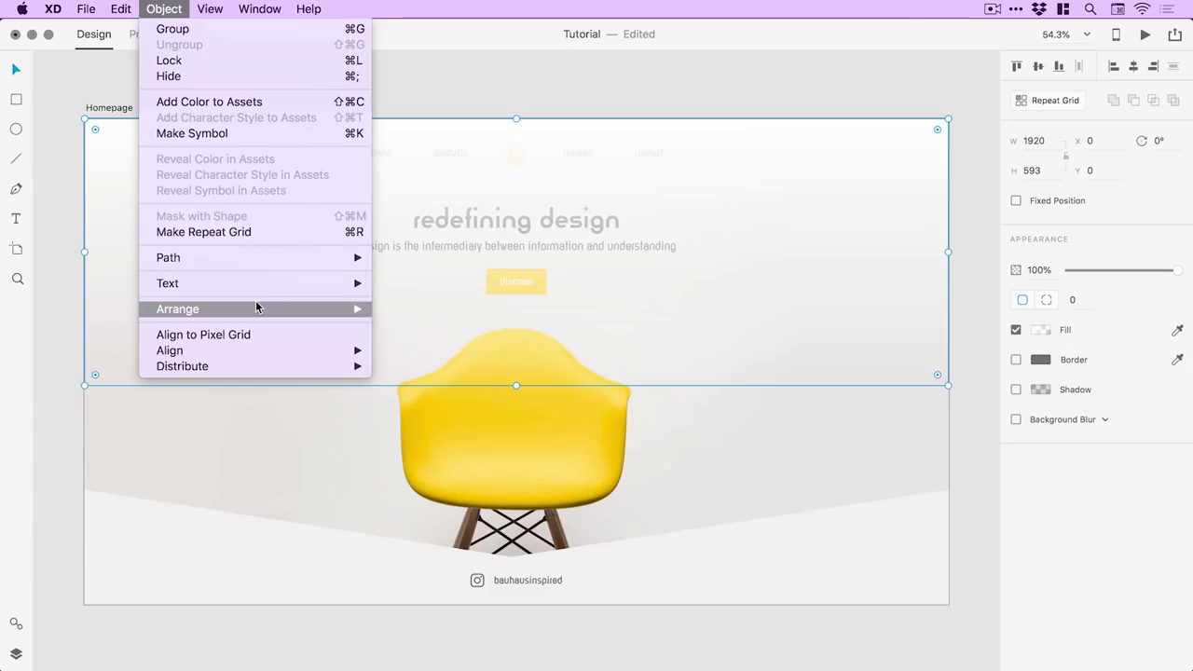
{"action": "mouse_move", "coordinate": [333, 308]}
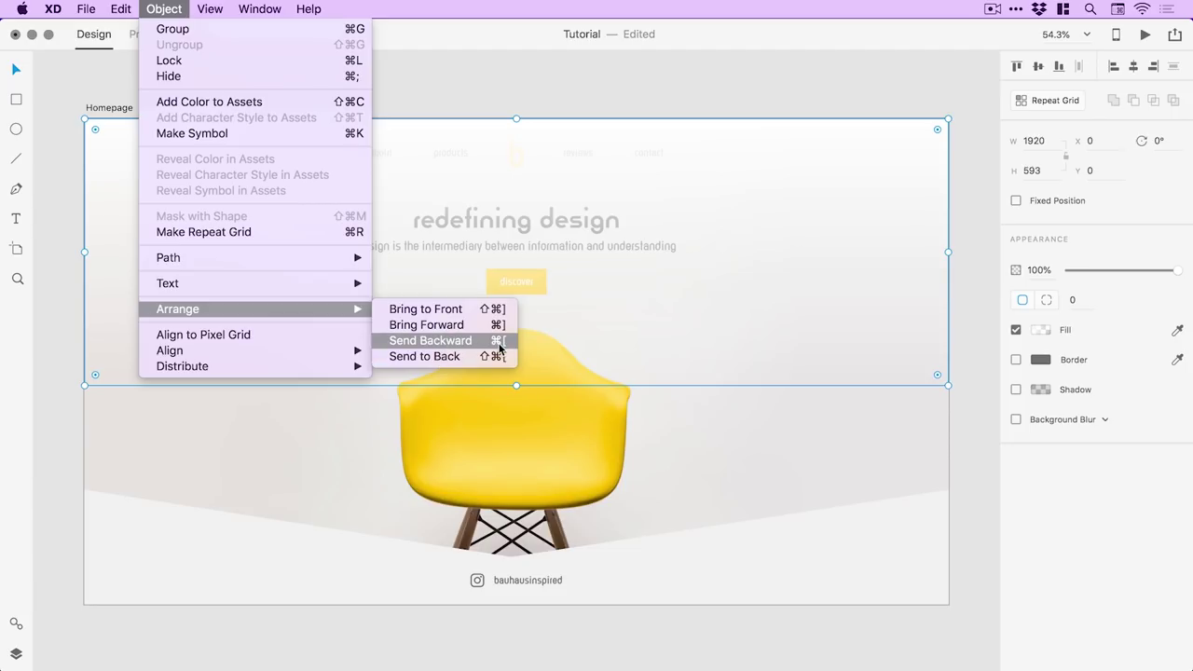
{"action": "left_click", "coordinate": [817, 93]}
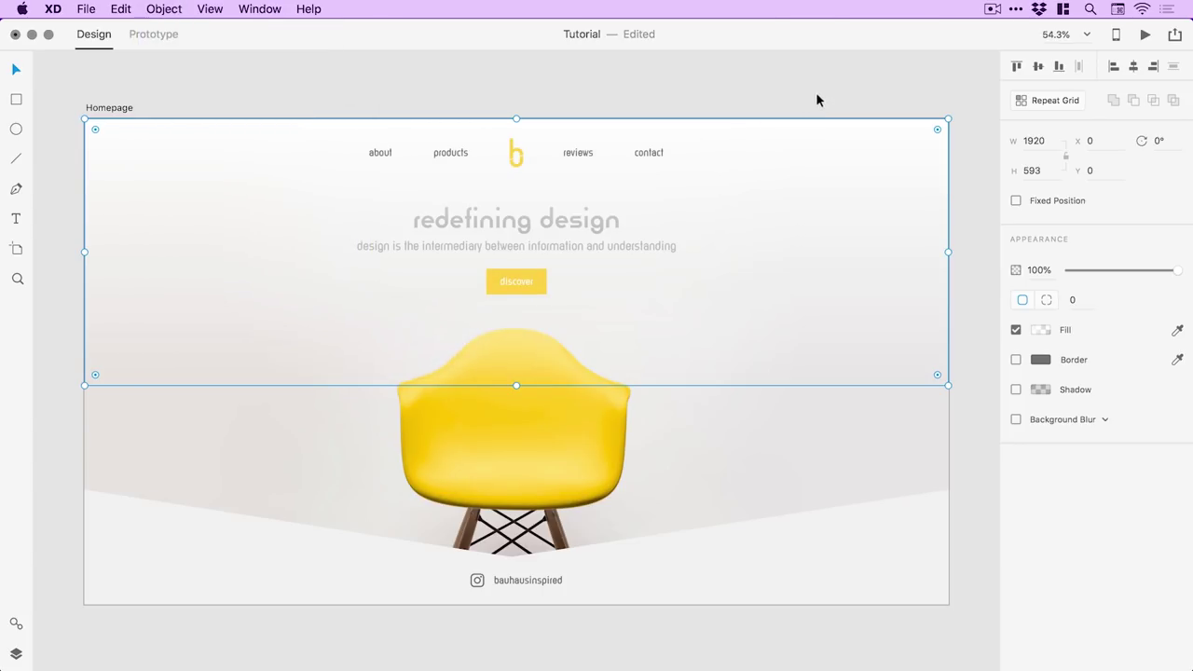
{"action": "key", "text": "super+bracketleft"}
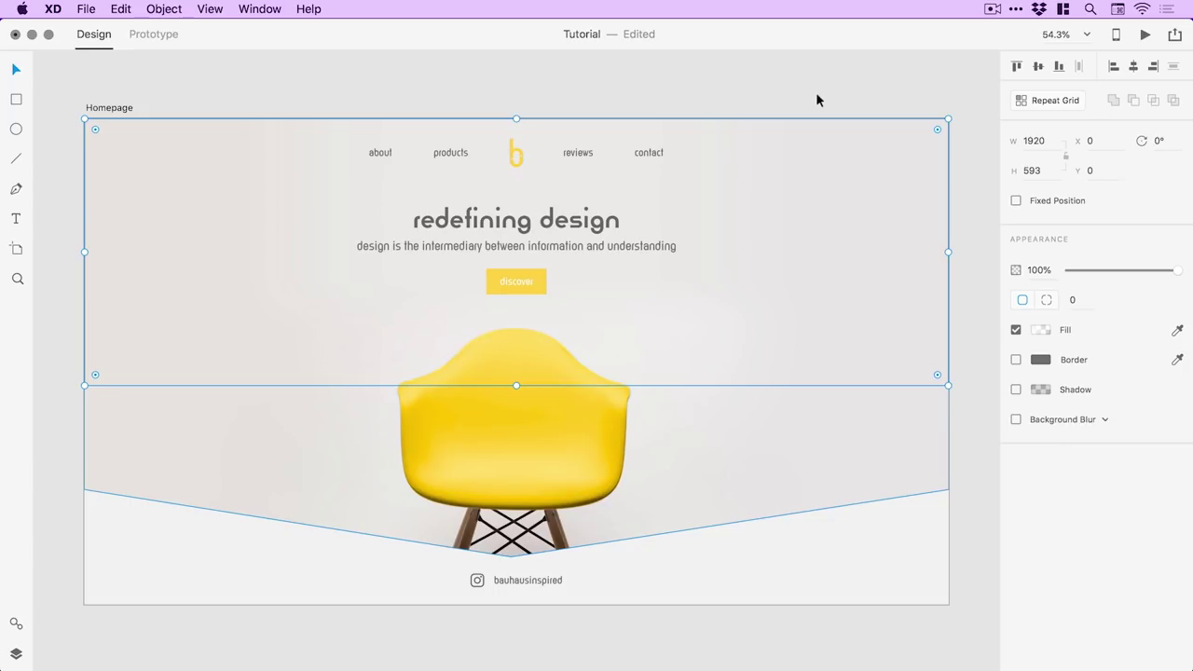
{"action": "key", "text": "super+bracketright"}
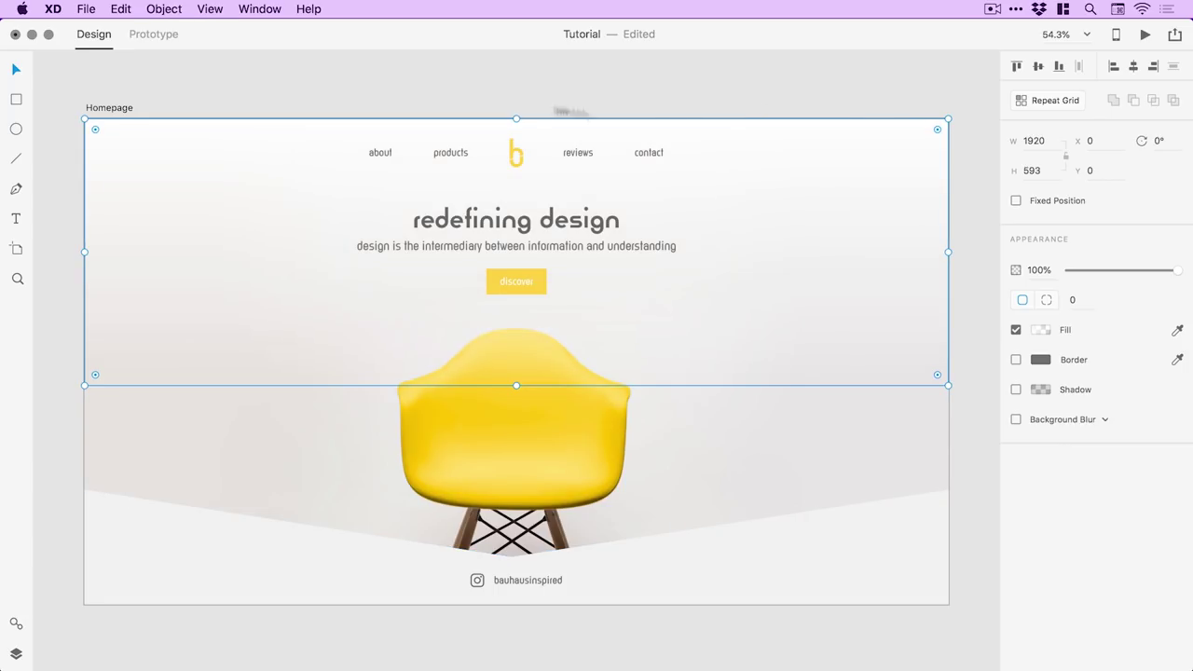
Step: Extend the gradient rectangle downward to a height of 735 and lower its opacity to soften the white fade
{"action": "left_click_drag", "start_coordinate": [516, 387], "coordinate": [507, 456]}
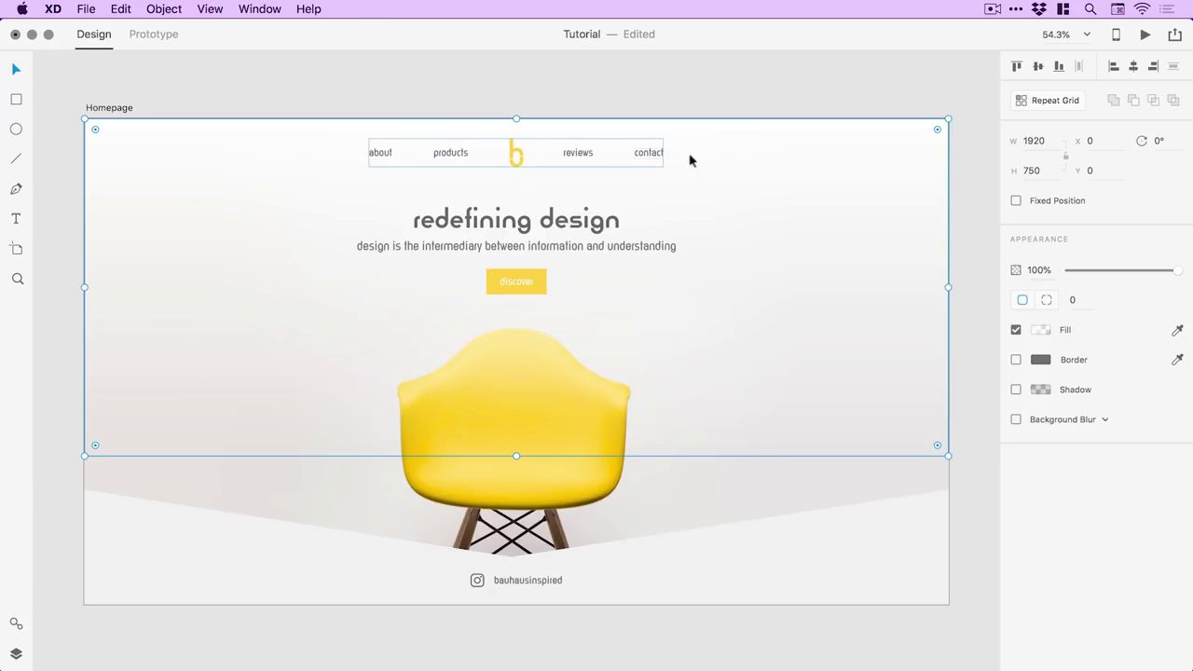
{"action": "scroll", "coordinate": [514, 160], "scroll_direction": "up", "scroll_amount": 3}
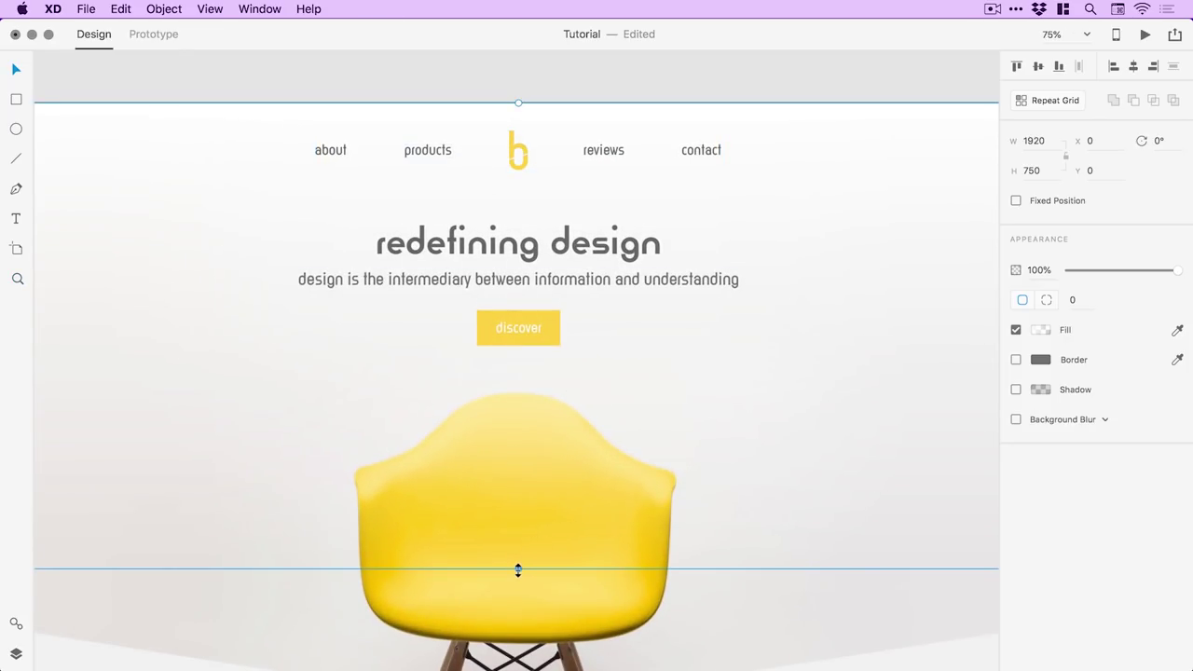
{"action": "mouse_move", "coordinate": [519, 570]}
{"action": "left_mouse_down"}
{"action": "mouse_move", "coordinate": [514, 551]}
{"action": "mouse_move", "coordinate": [519, 560]}
{"action": "left_mouse_up"}
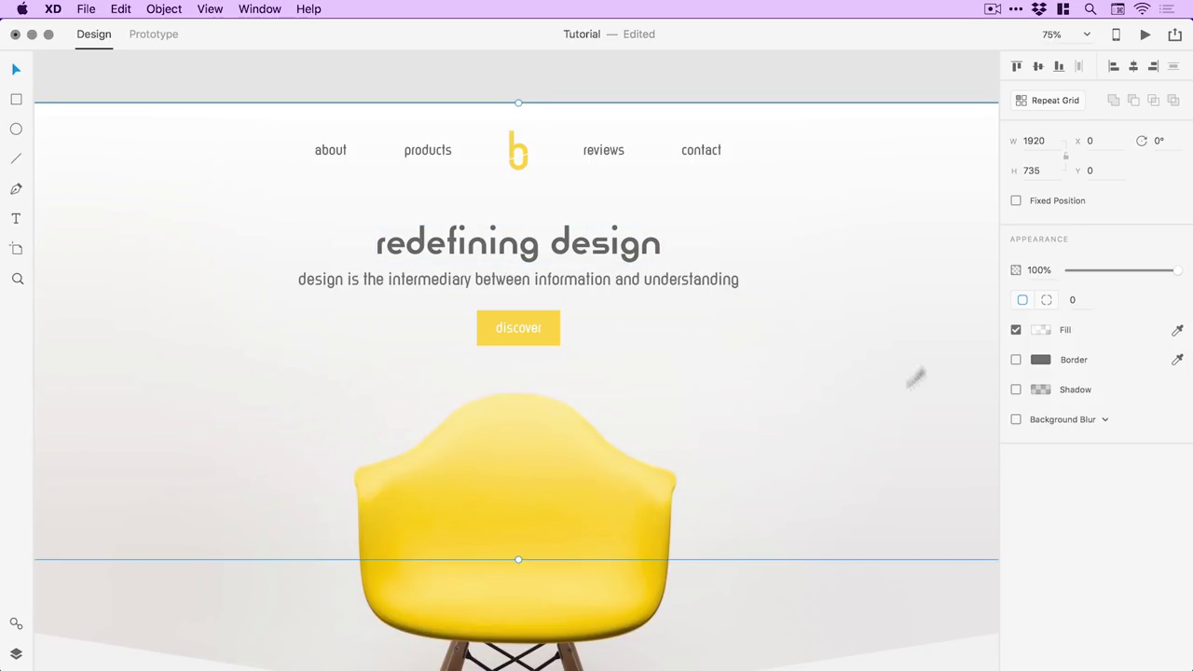
{"action": "left_click_drag", "start_coordinate": [1177, 271], "coordinate": [1134, 280]}
{"action": "left_click", "coordinate": [821, 83]}
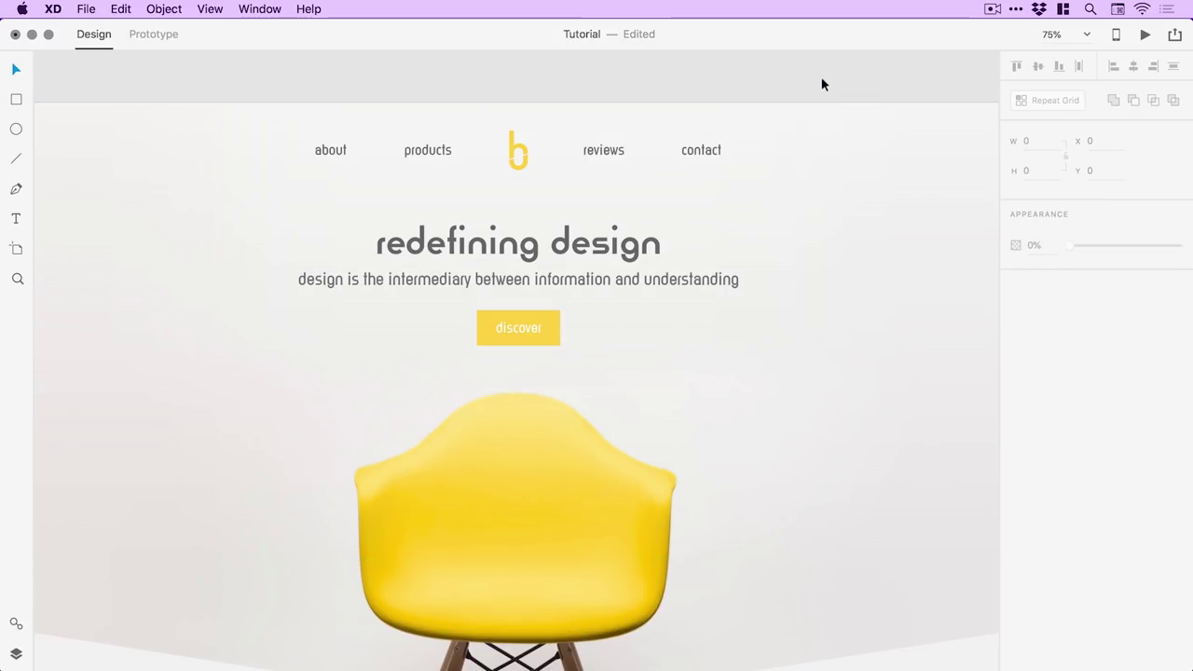
Step: Compare the homepage with and without the gradient overlay, leave the overlay shown, and save the Tutorial document
{"action": "left_click", "coordinate": [848, 167]}
{"action": "left_click", "coordinate": [848, 168]}
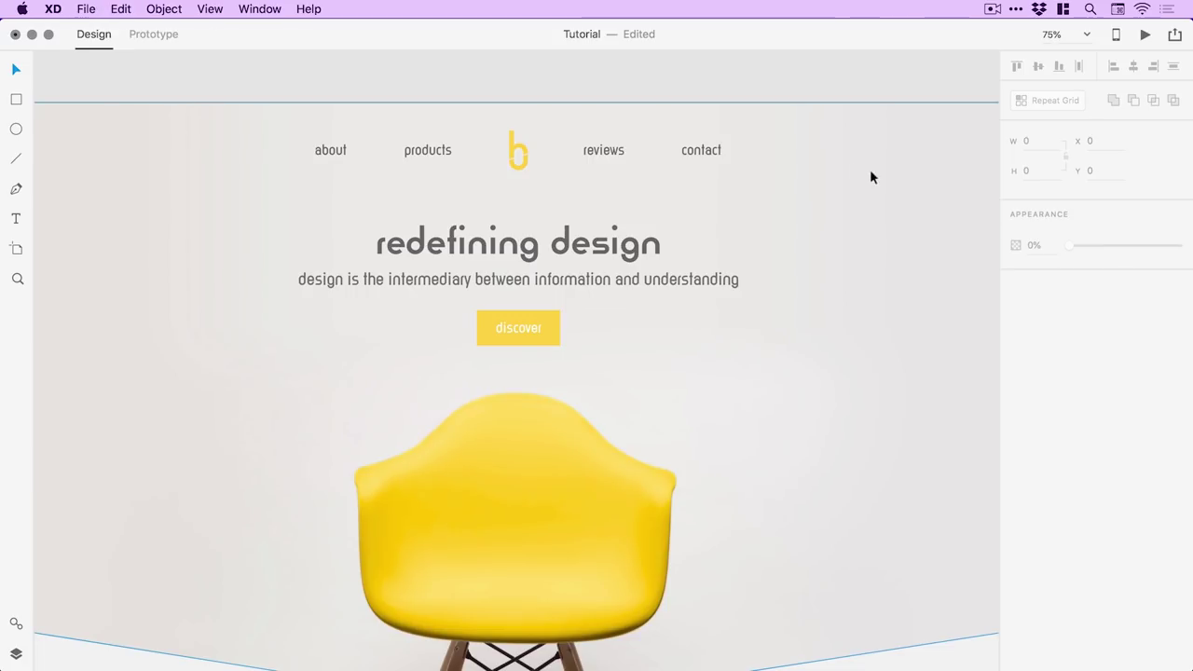
{"action": "left_click", "coordinate": [871, 169]}
{"action": "left_click", "coordinate": [825, 76]}
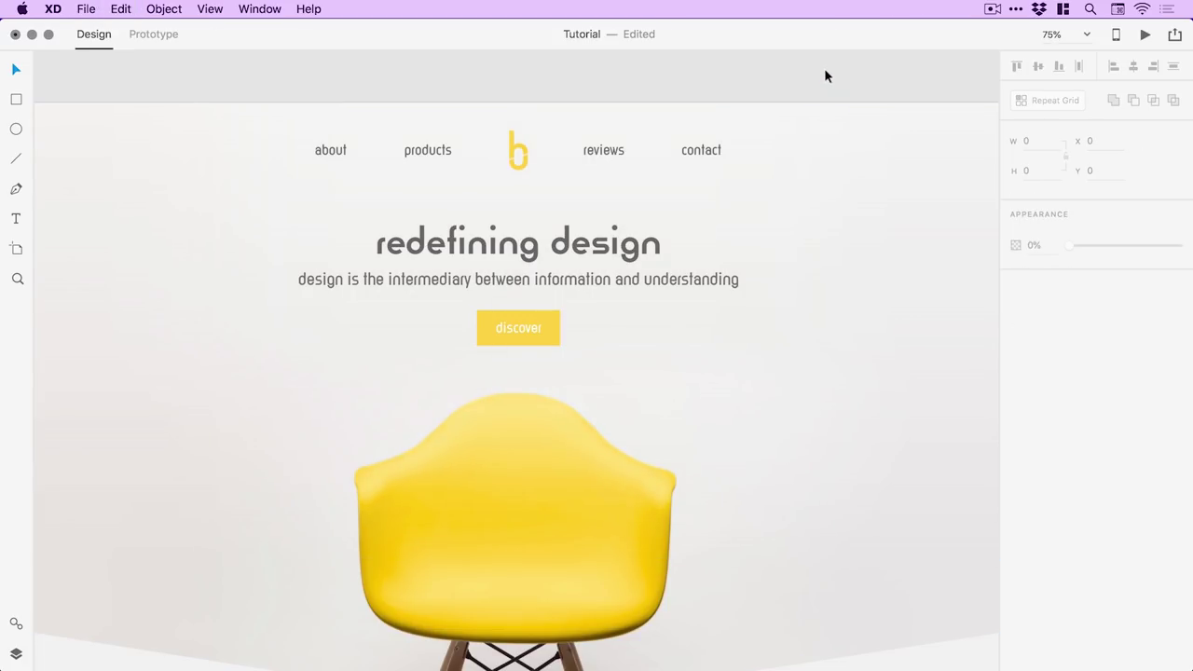
{"action": "key", "text": "super+0"}
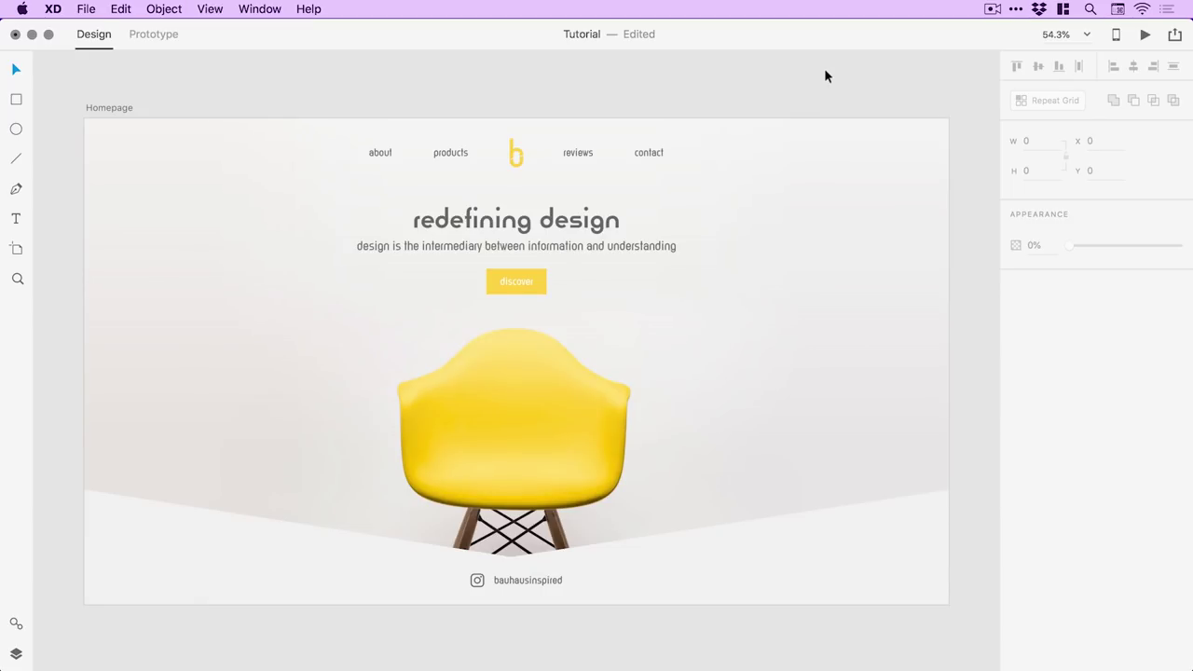
{"action": "key", "text": "super+s"}
Step: Set the "redefining design" heading's font to Xants and its size to 66
{"action": "left_click", "coordinate": [546, 227]}
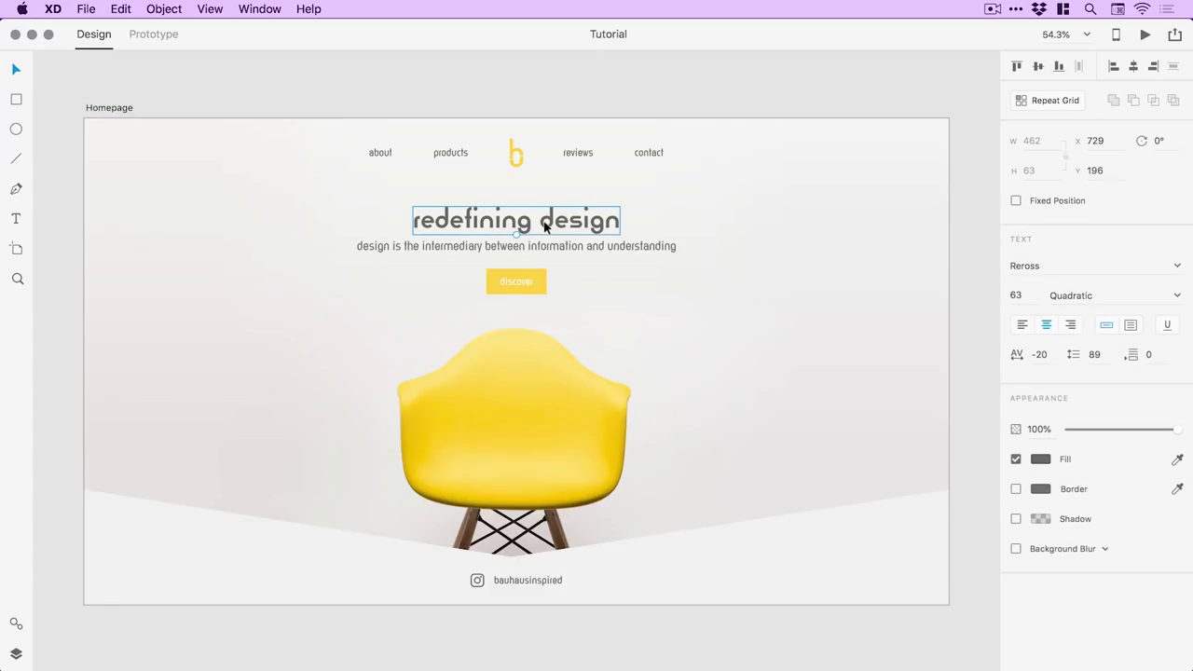
{"action": "scroll", "coordinate": [511, 242], "scroll_direction": "up", "scroll_amount": 3}
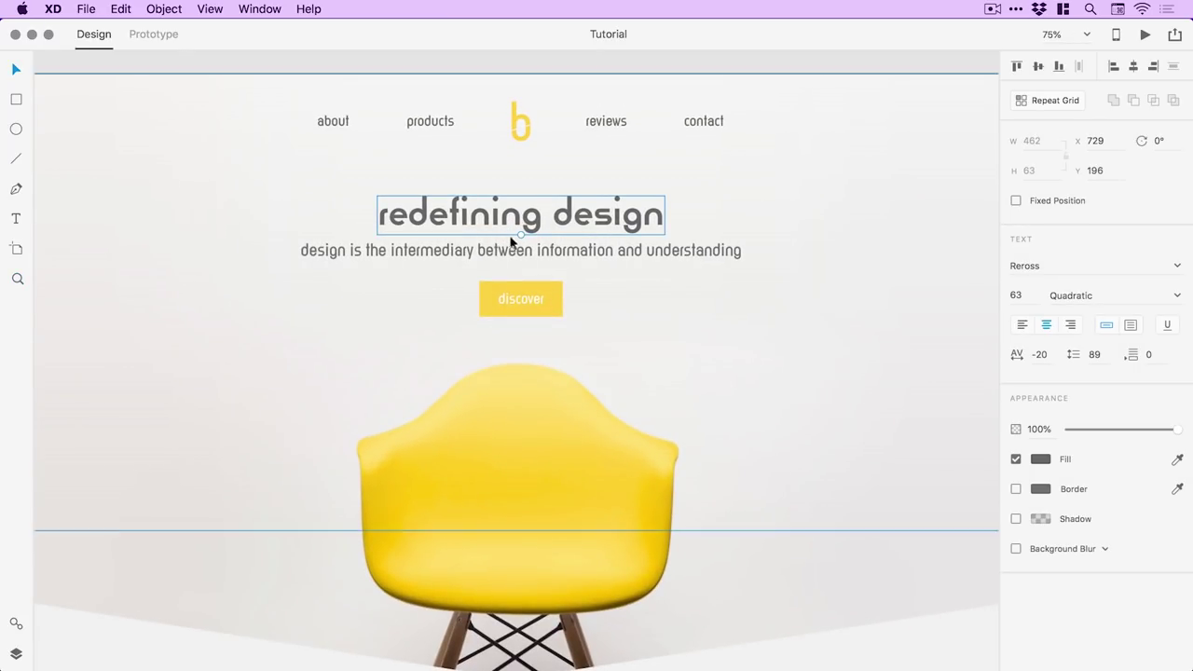
{"action": "left_click", "coordinate": [1047, 267]}
{"action": "type", "text": "Xants"}
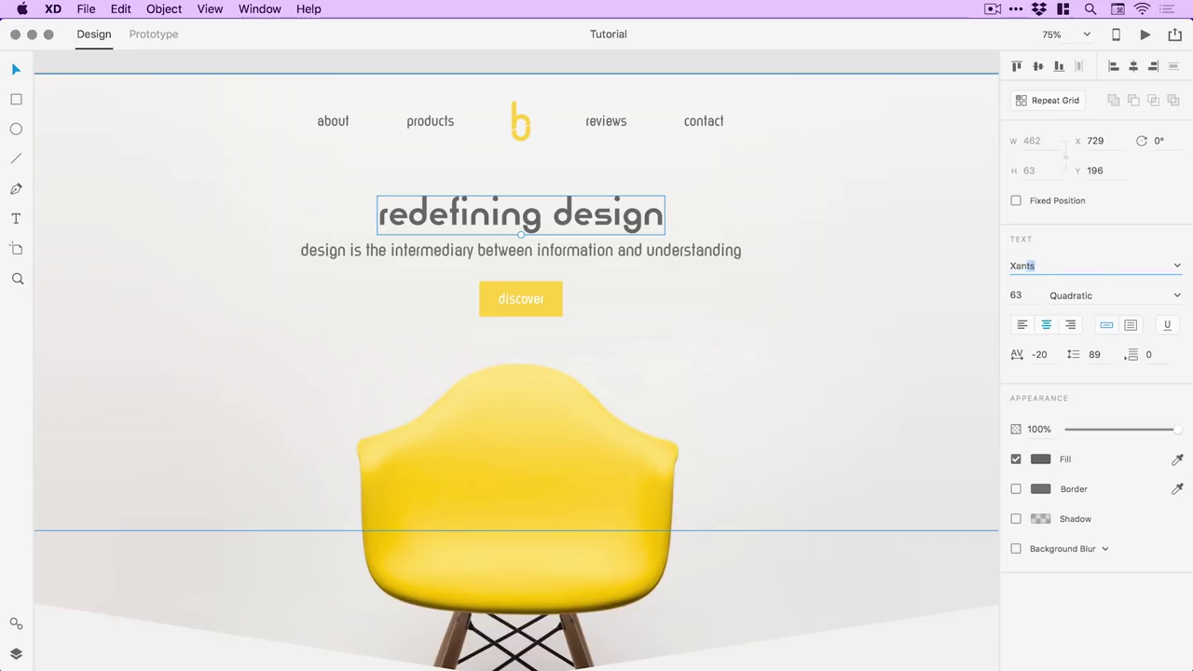
{"action": "key", "text": "Return"}
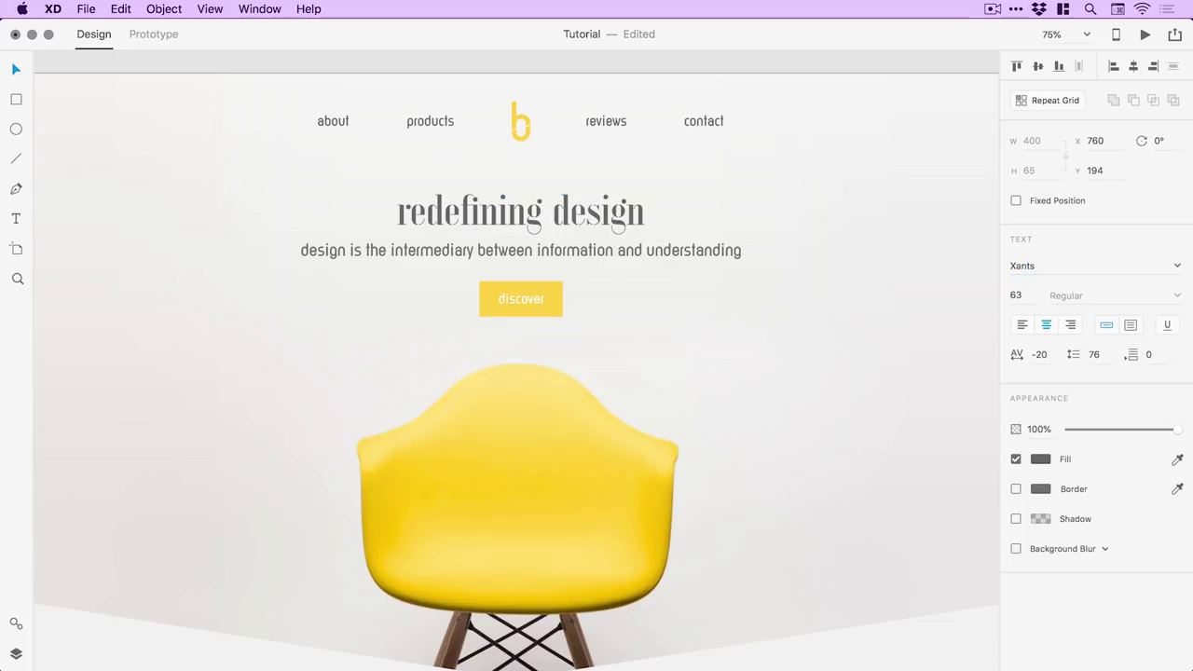
{"action": "left_click", "coordinate": [1026, 295]}
{"action": "type", "text": "66"}
{"action": "key", "text": "Return"}
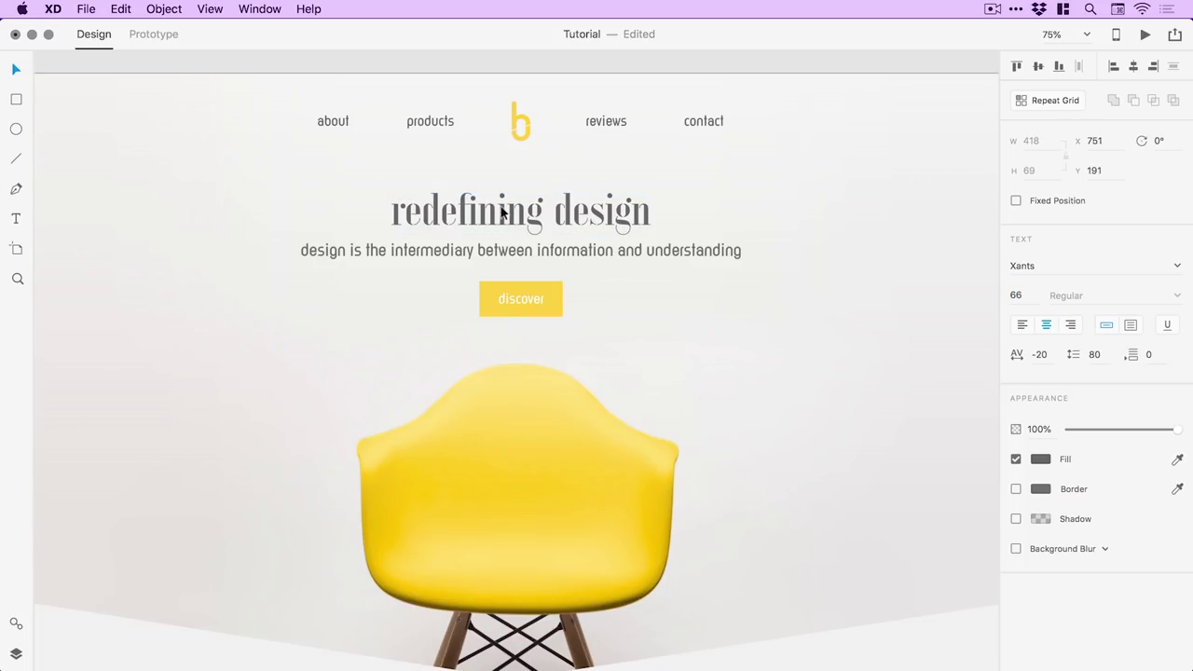
Step: Try enlarging the "redefining design" heading to size 73 and undo the enlargement
{"action": "mouse_move", "coordinate": [521, 235]}
{"action": "left_mouse_down"}
{"action": "mouse_move", "coordinate": [525, 269]}
{"action": "mouse_move", "coordinate": [522, 222]}
{"action": "mouse_move", "coordinate": [511, 243]}
{"action": "left_mouse_up"}
{"action": "key", "text": "super+z"}
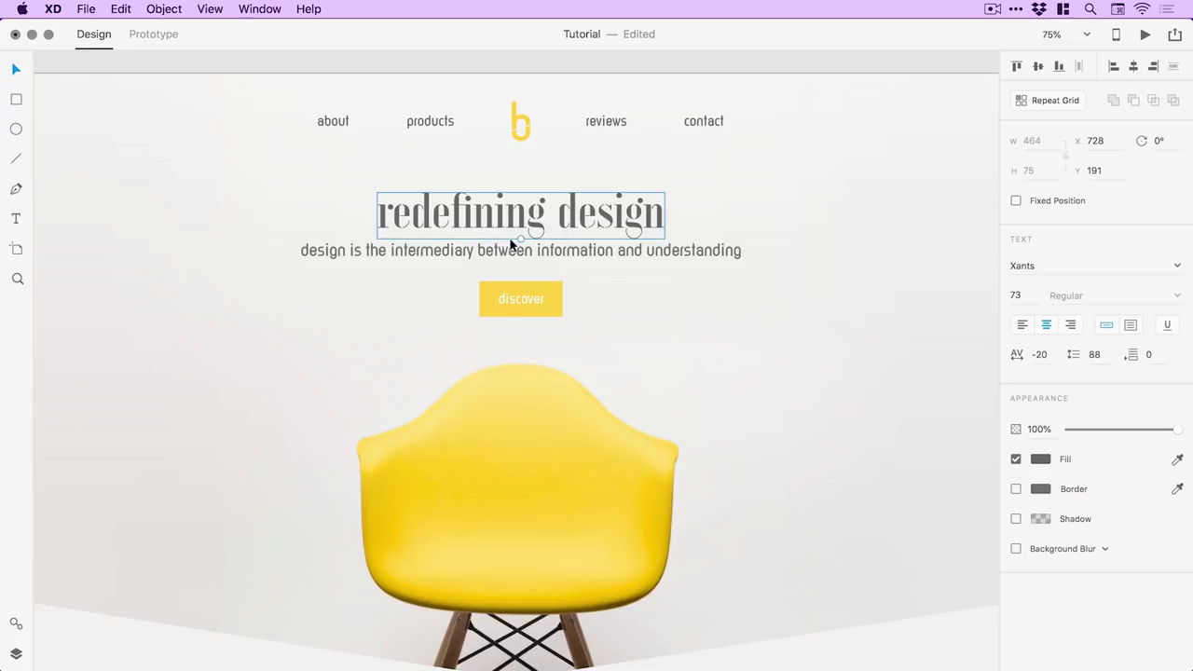
{"action": "key", "text": "super+z"}
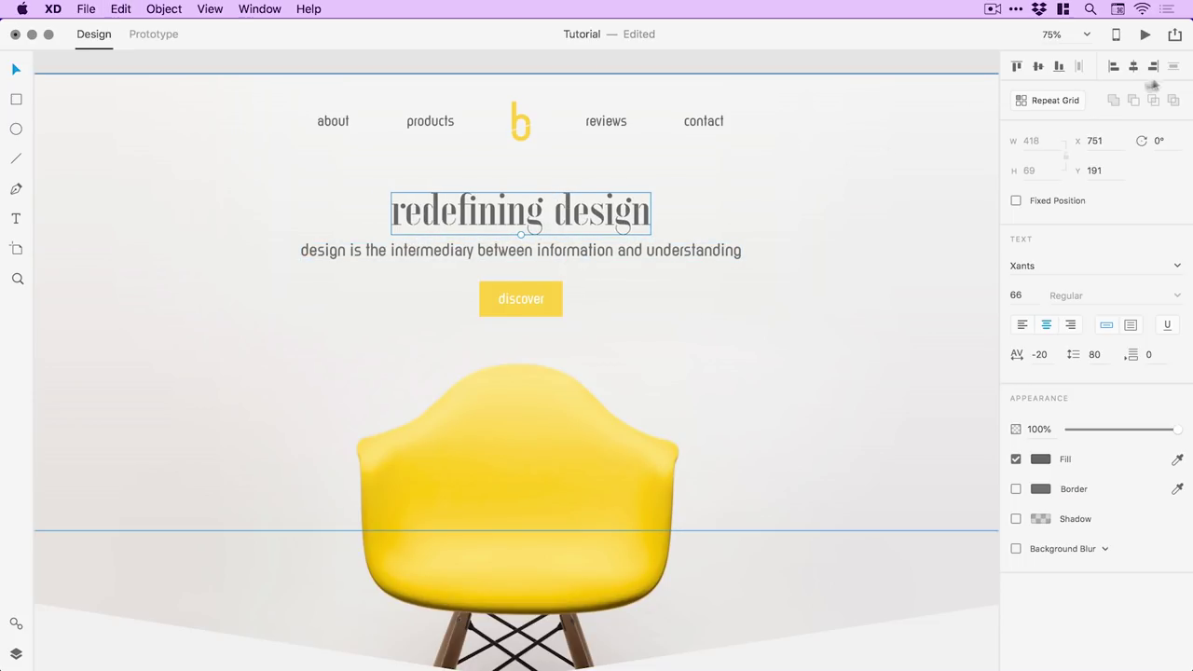
Step: Move the heading, tagline and discover button up together so the selection sits at Y 185
{"action": "left_click", "coordinate": [554, 248], "text": "shift"}
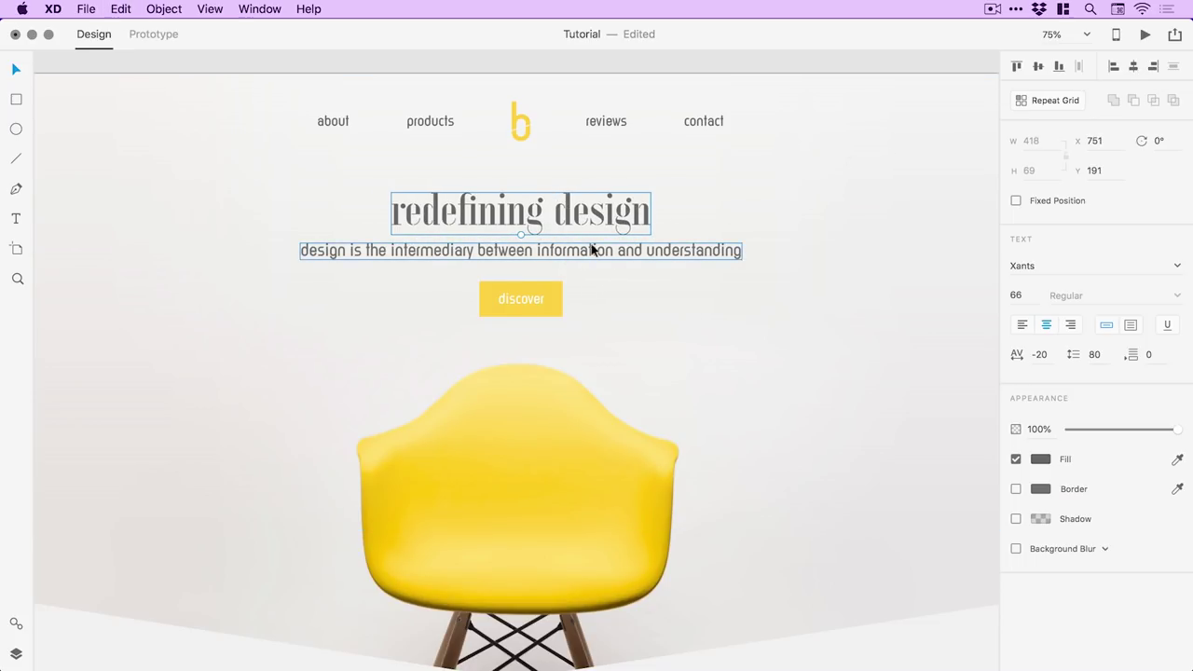
{"action": "left_click", "coordinate": [541, 298], "text": "shift"}
{"action": "left_click_drag", "start_coordinate": [549, 302], "coordinate": [547, 295]}
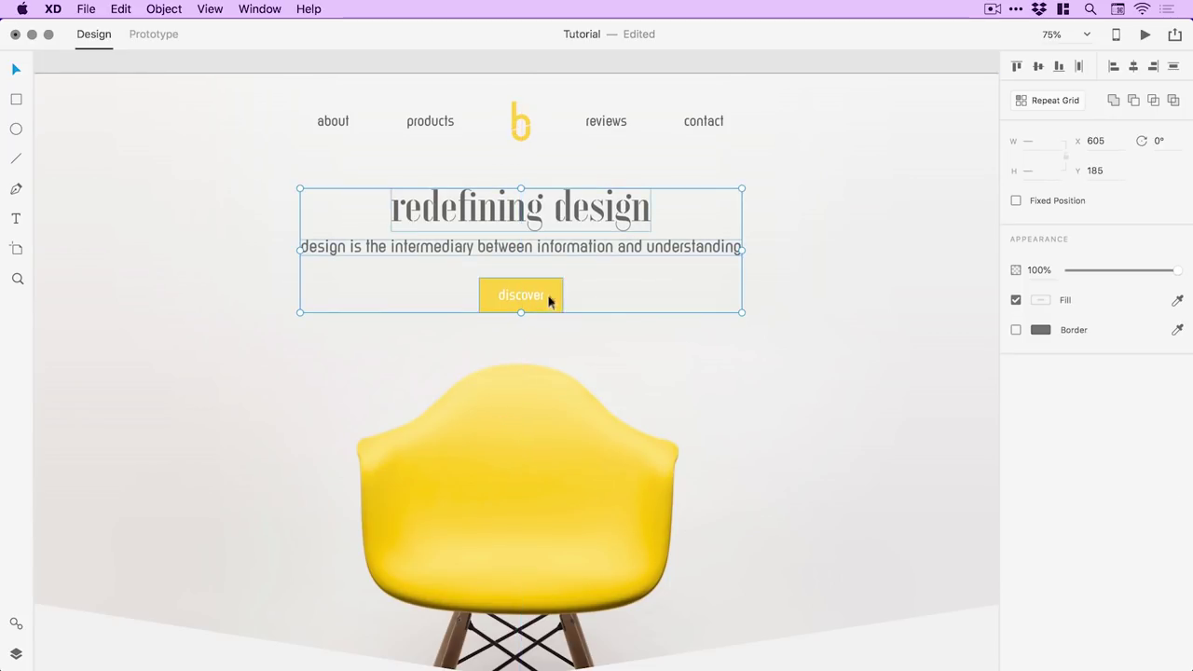
{"action": "left_click", "coordinate": [607, 64]}
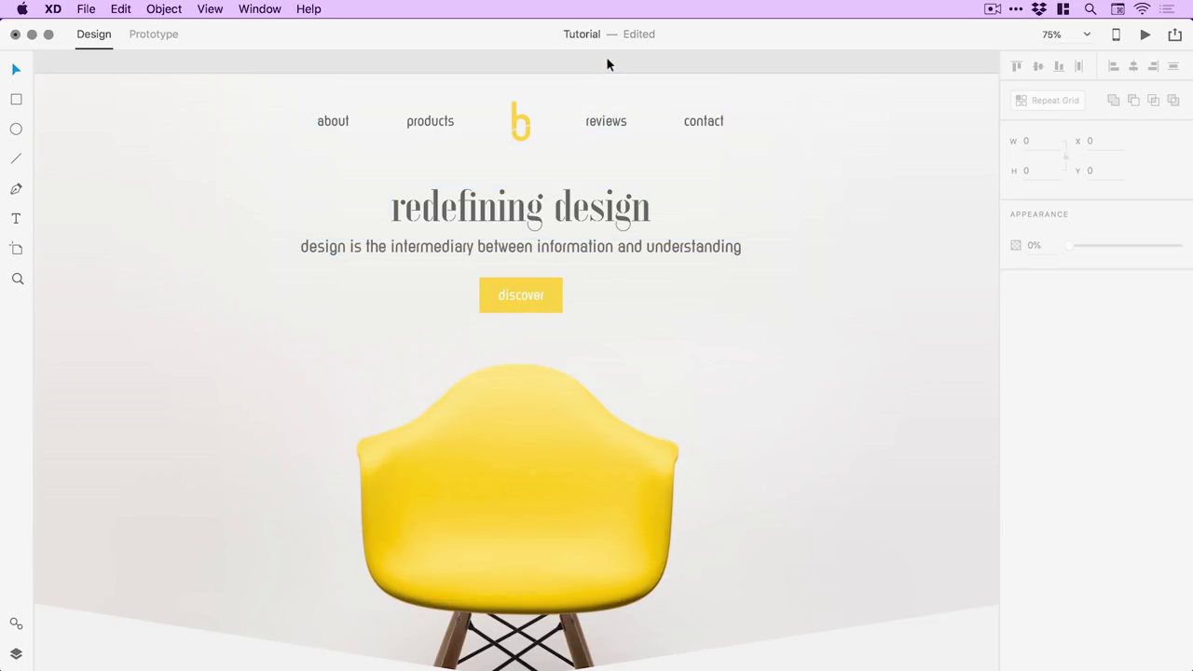
Step: Move the products link inside the navigation group 20 px right to X 796, closer to the logo
{"action": "key", "text": "z"}
{"action": "left_click", "coordinate": [469, 112]}
{"action": "key", "text": "v"}
{"action": "left_click", "coordinate": [427, 135]}
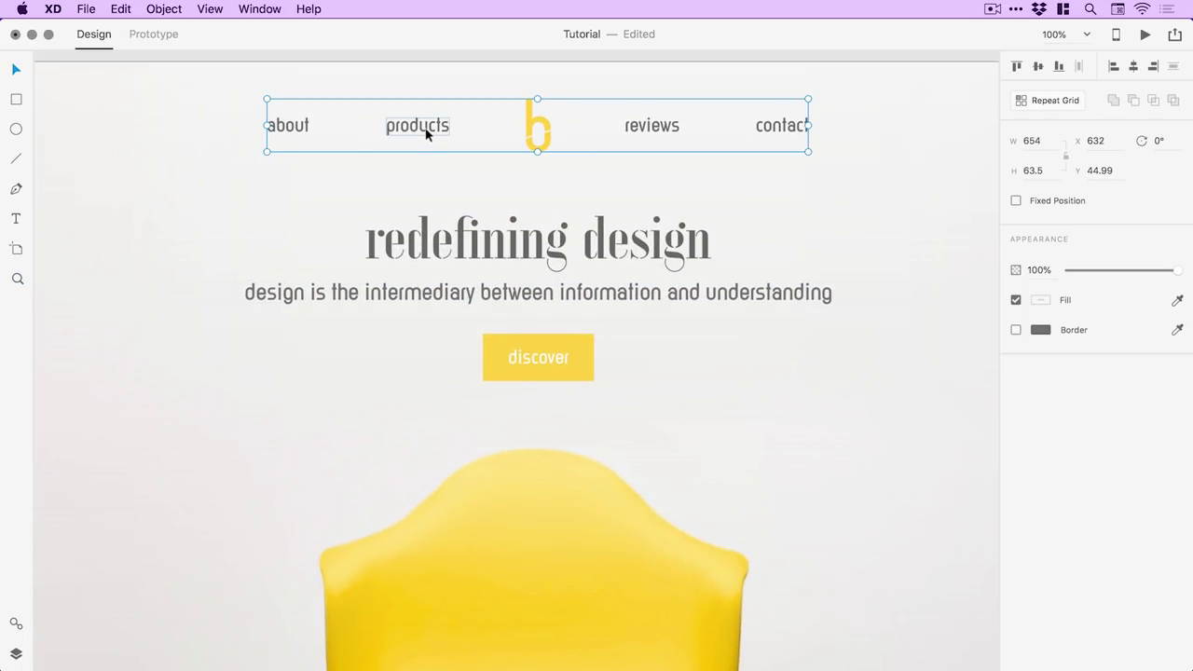
{"action": "double_click", "coordinate": [430, 130]}
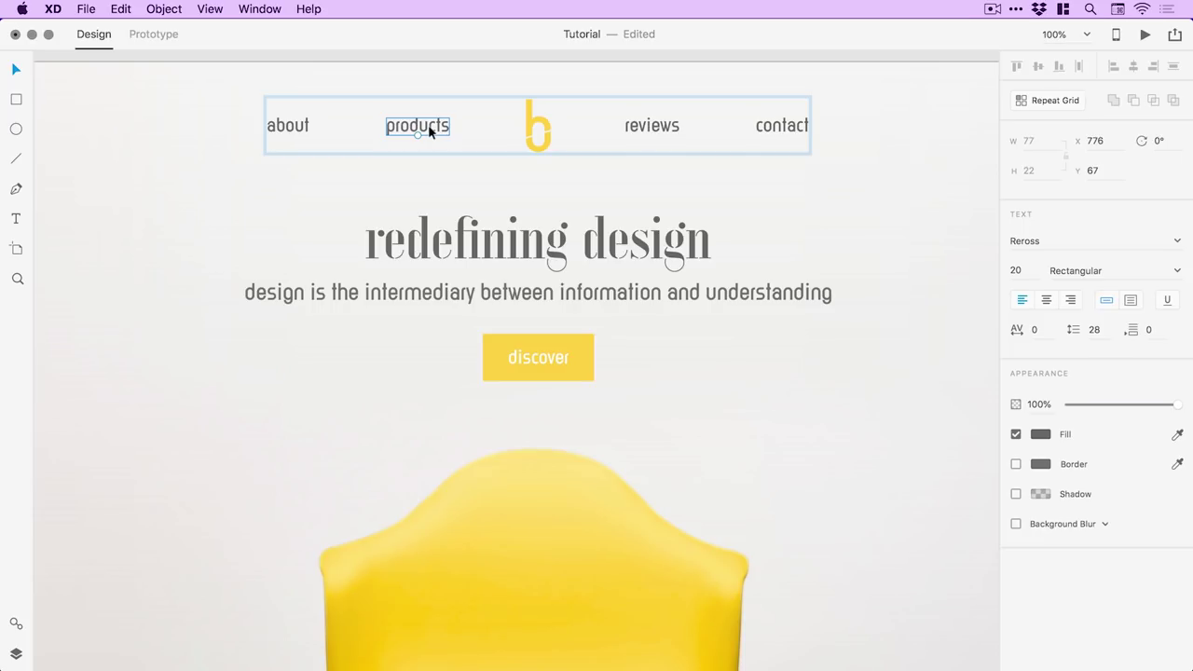
{"action": "key", "text": "shift+Right"}
{"action": "key", "text": "shift+Right"}
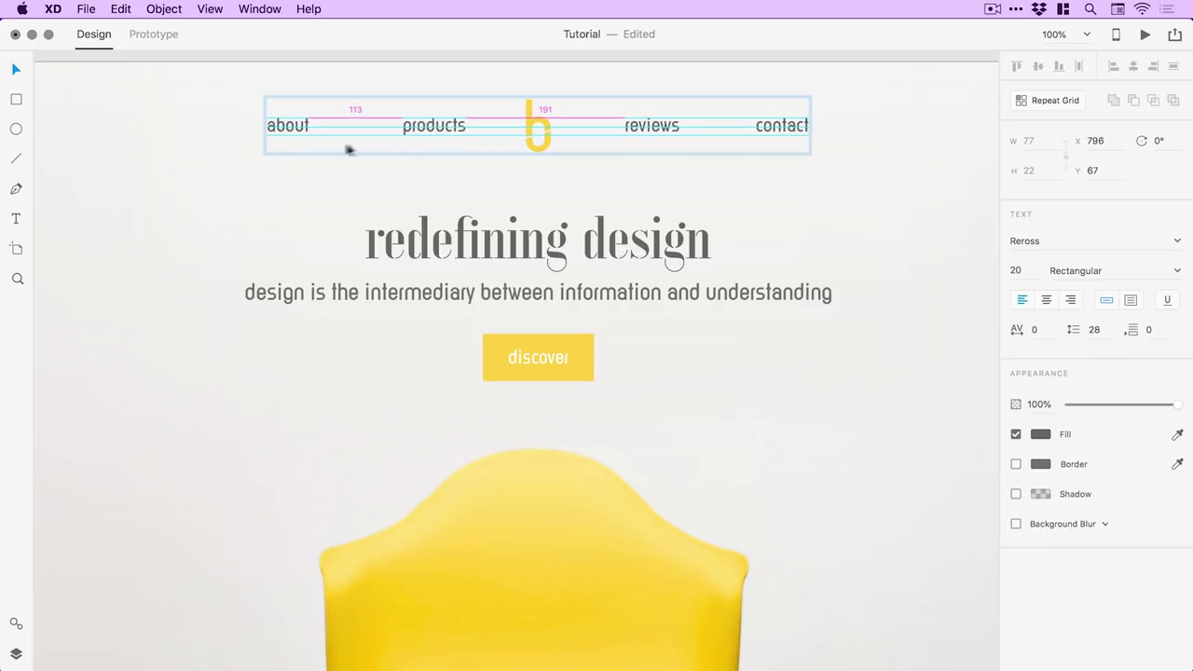
Step: Move the about link 40 px right to tighten its gap to the products link
{"action": "left_click", "coordinate": [286, 131]}
{"action": "key", "text": "shift+Right"}
{"action": "key", "text": "shift+Right"}
{"action": "key", "text": "shift+Right"}
{"action": "key", "text": "shift+Right"}
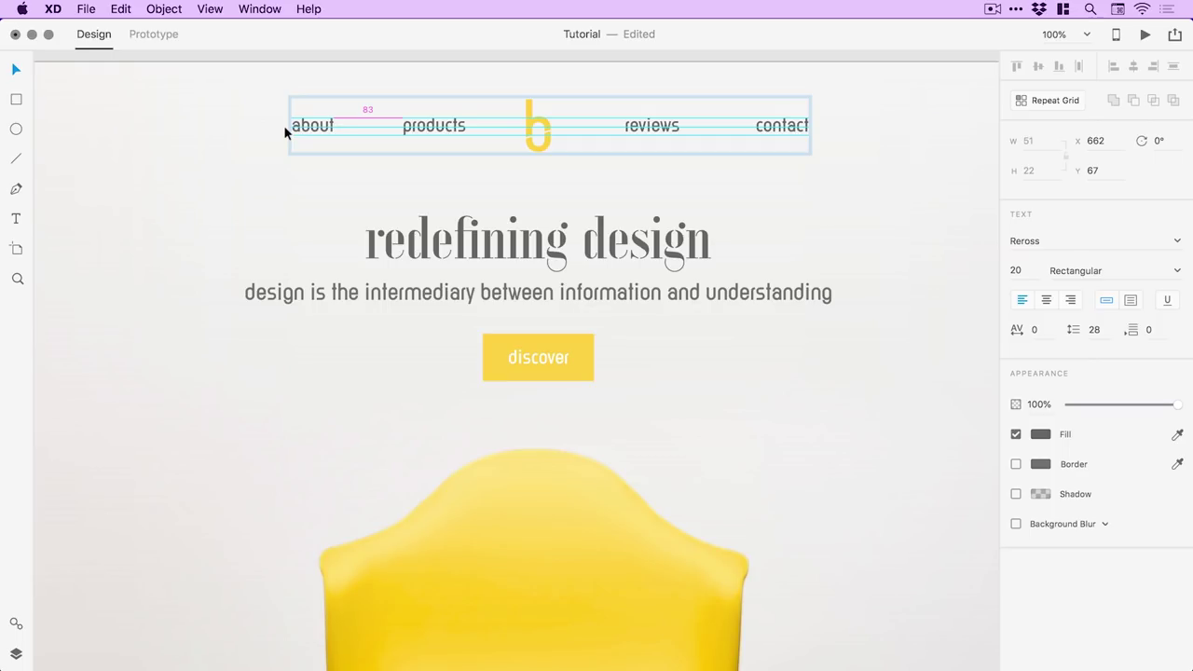
Step: Move the reviews link 20 px left, closer to the logo
{"action": "left_click", "coordinate": [653, 124]}
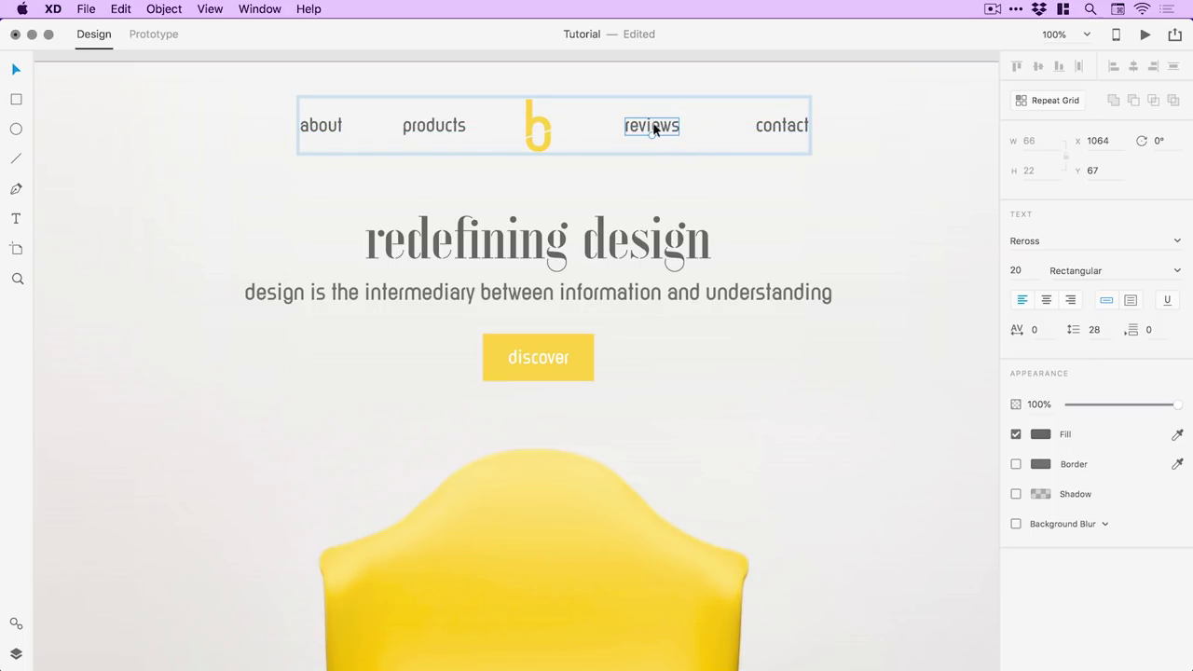
{"action": "key", "text": "shift+Left"}
{"action": "key", "text": "shift+Left"}
Step: Move the contact link 40 px left to X 1182 and save the document
{"action": "left_click", "coordinate": [775, 124]}
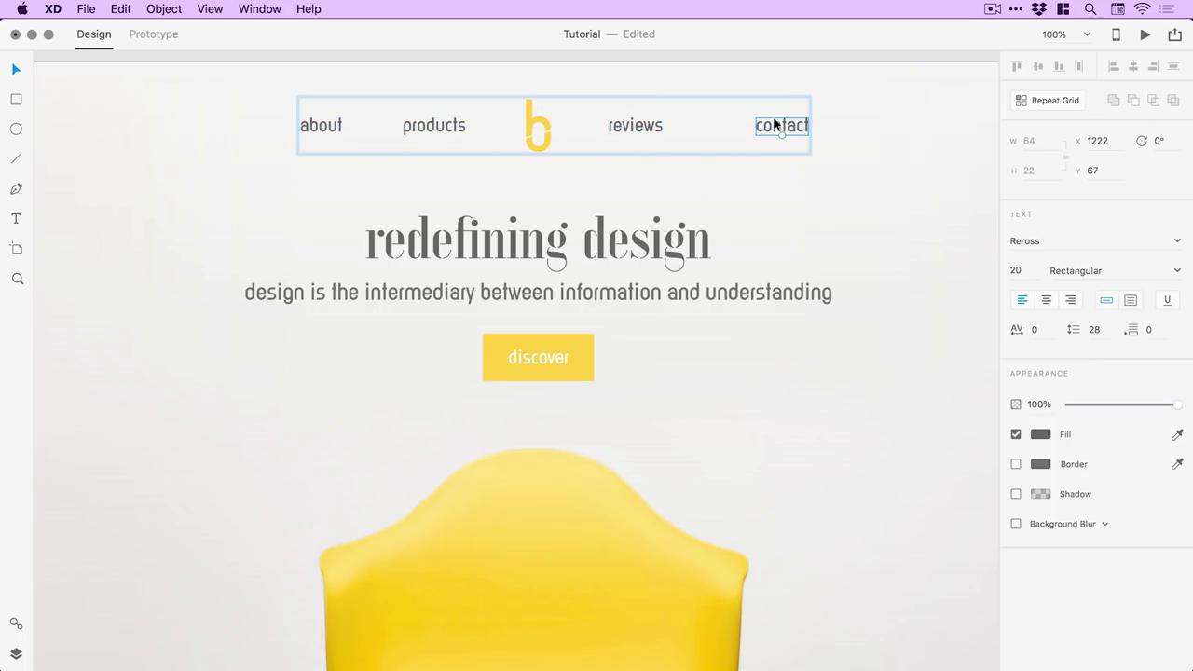
{"action": "key", "text": "shift+Left"}
{"action": "key", "text": "shift+Left"}
{"action": "key", "text": "shift+Left"}
{"action": "key", "text": "shift+Left"}
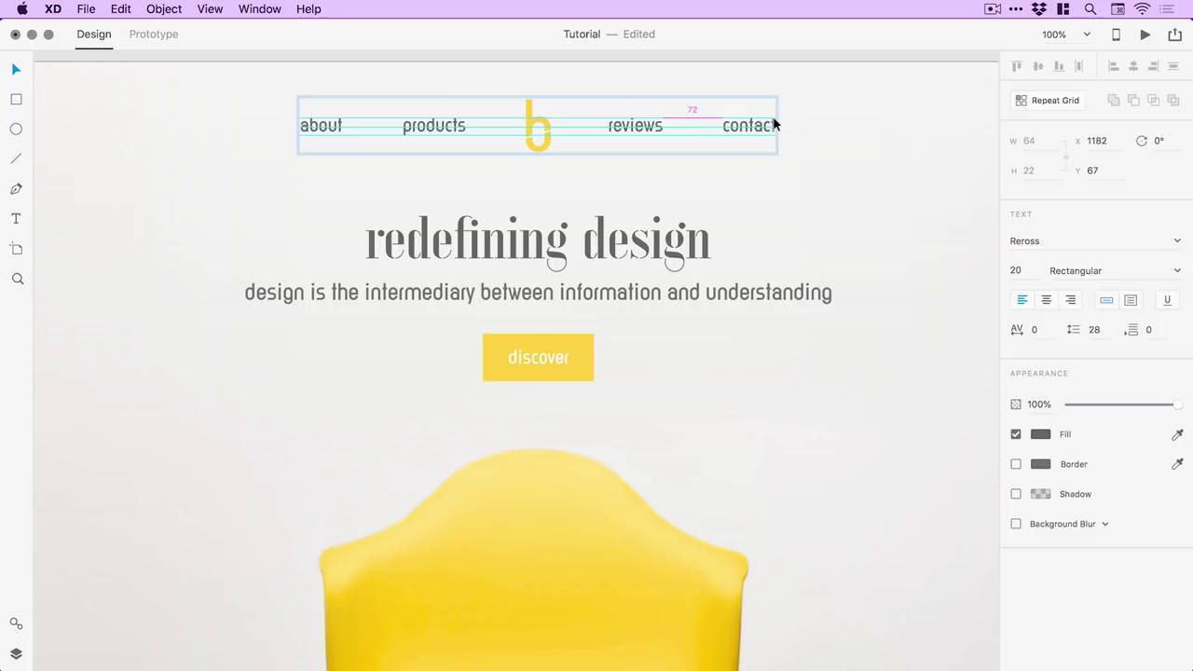
{"action": "left_click", "coordinate": [786, 63]}
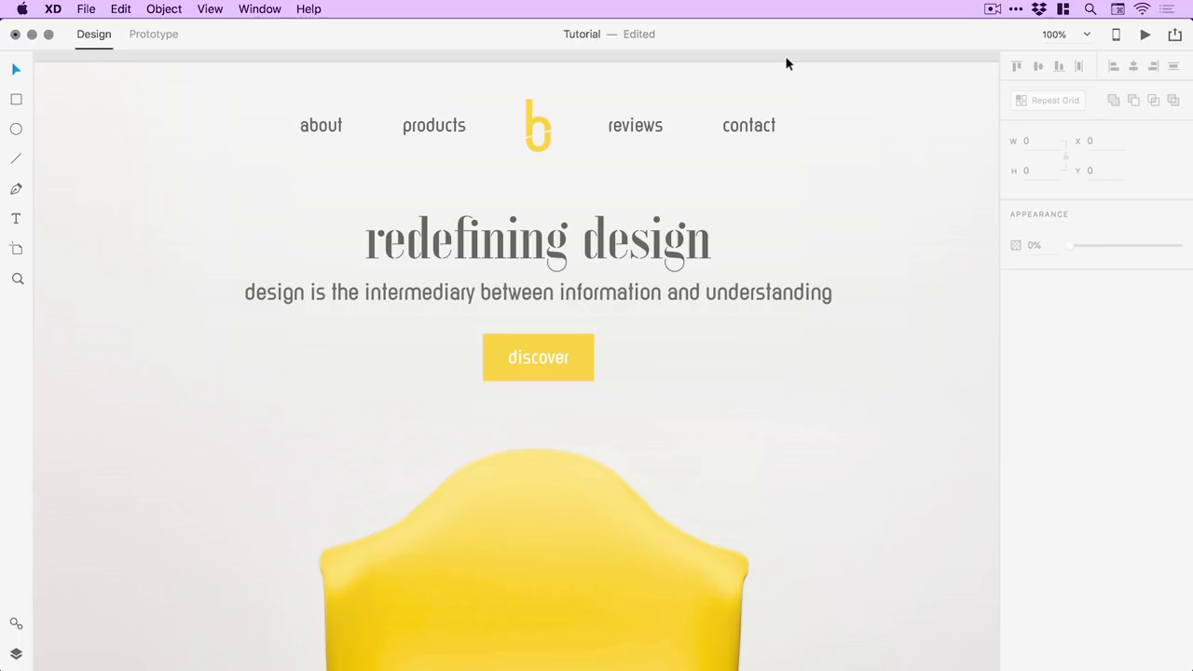
{"action": "key", "text": "super+0"}
{"action": "key", "text": "super+s"}
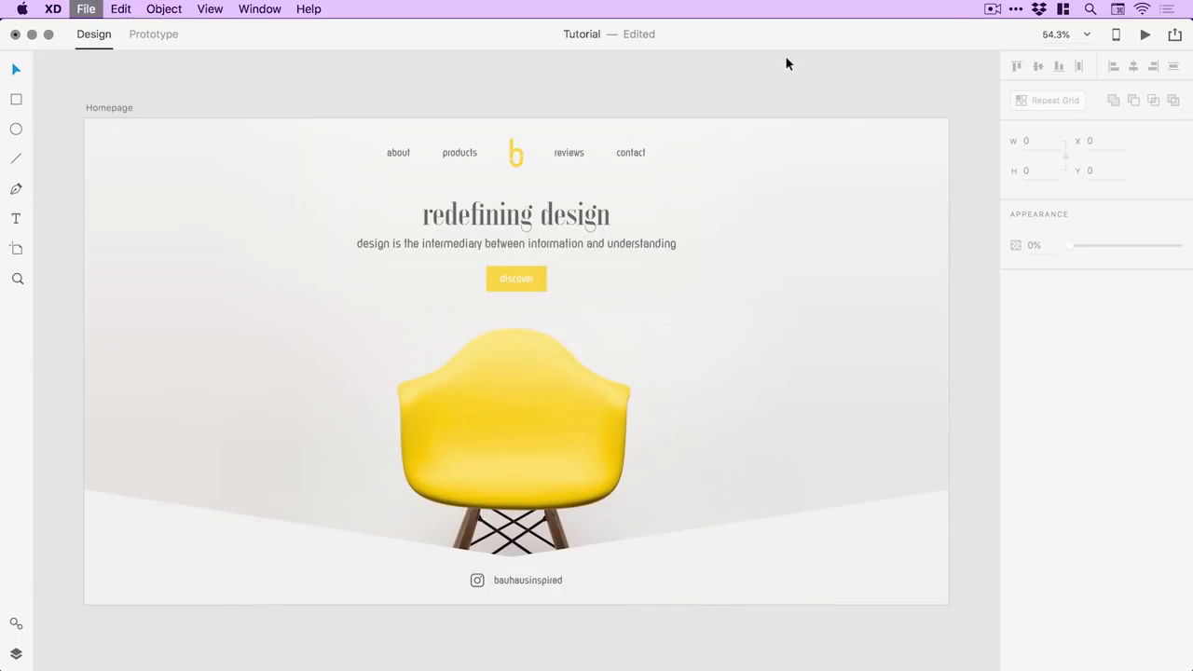
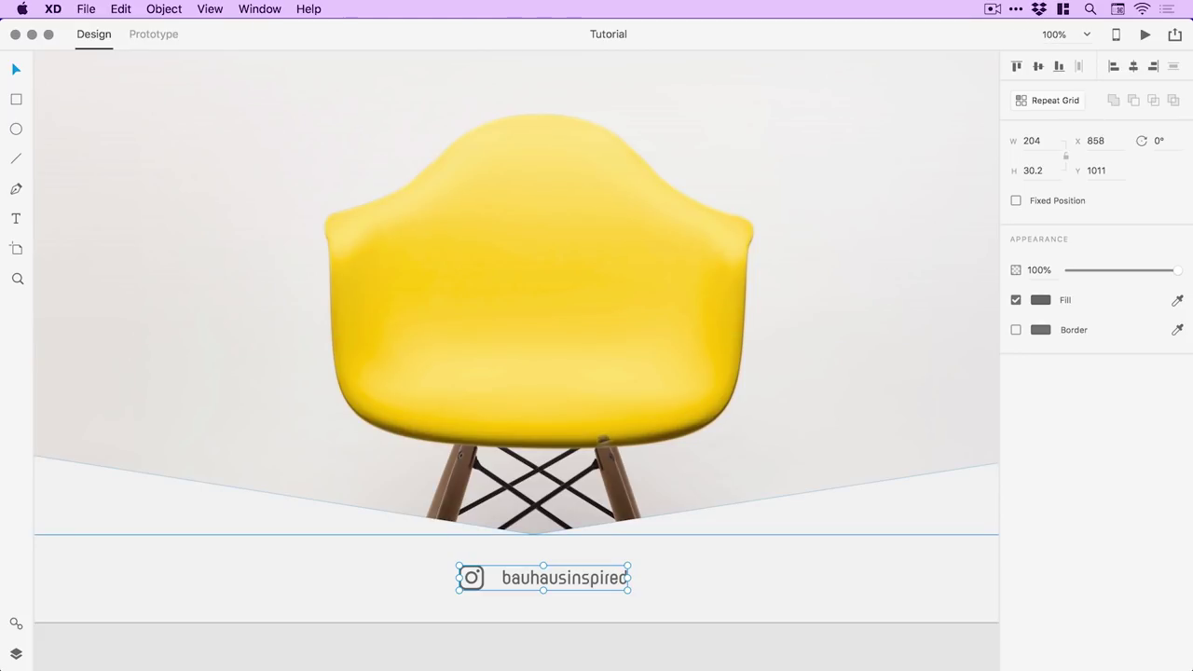
Step: Open the masked chair photo for editing and move the mask's lower middle point right to about X 953, Y 974
{"action": "key", "text": "z"}
{"action": "left_click_drag", "start_coordinate": [455, 421], "coordinate": [647, 632]}
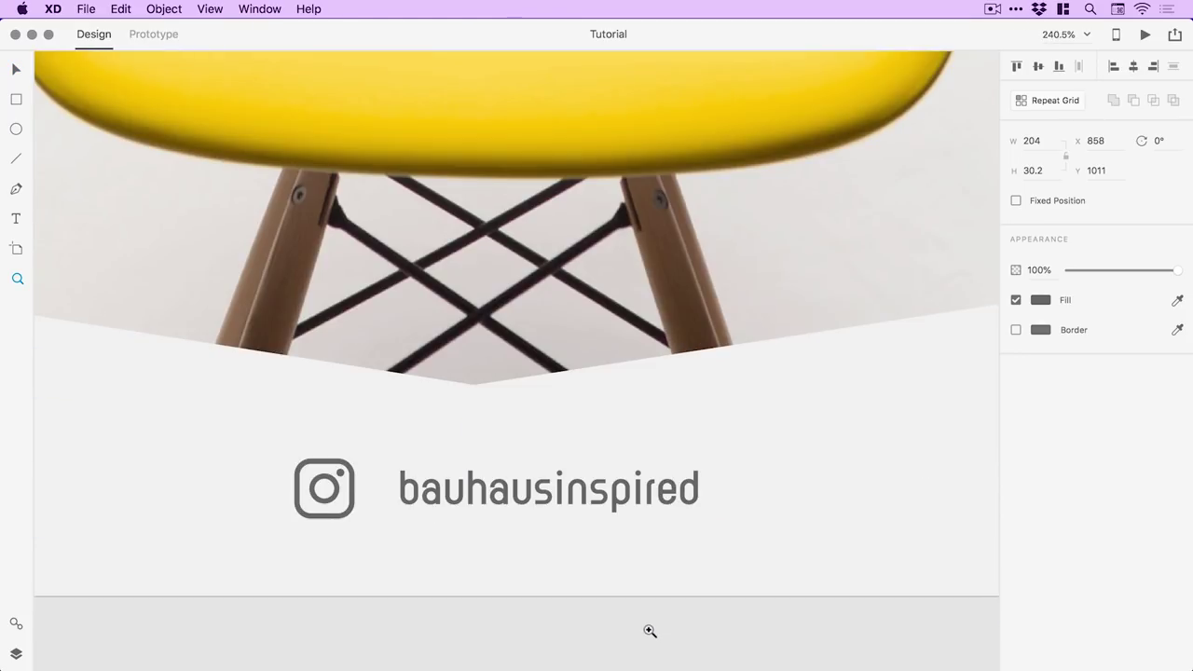
{"action": "double_click", "coordinate": [471, 357]}
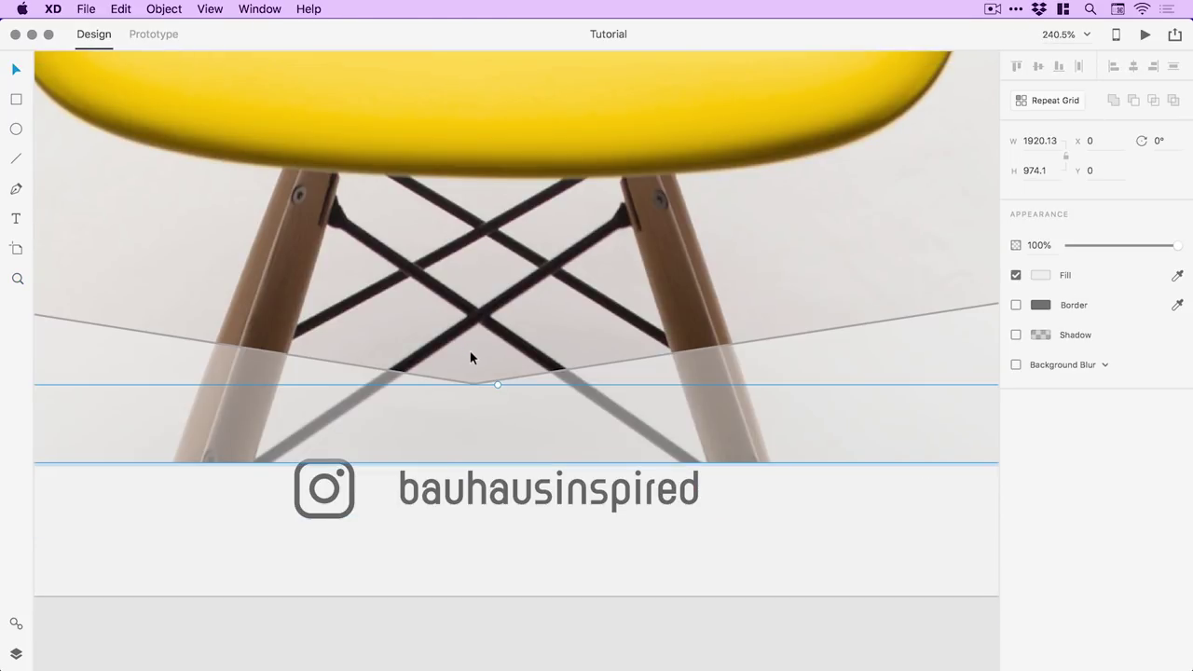
{"action": "left_click", "coordinate": [510, 383]}
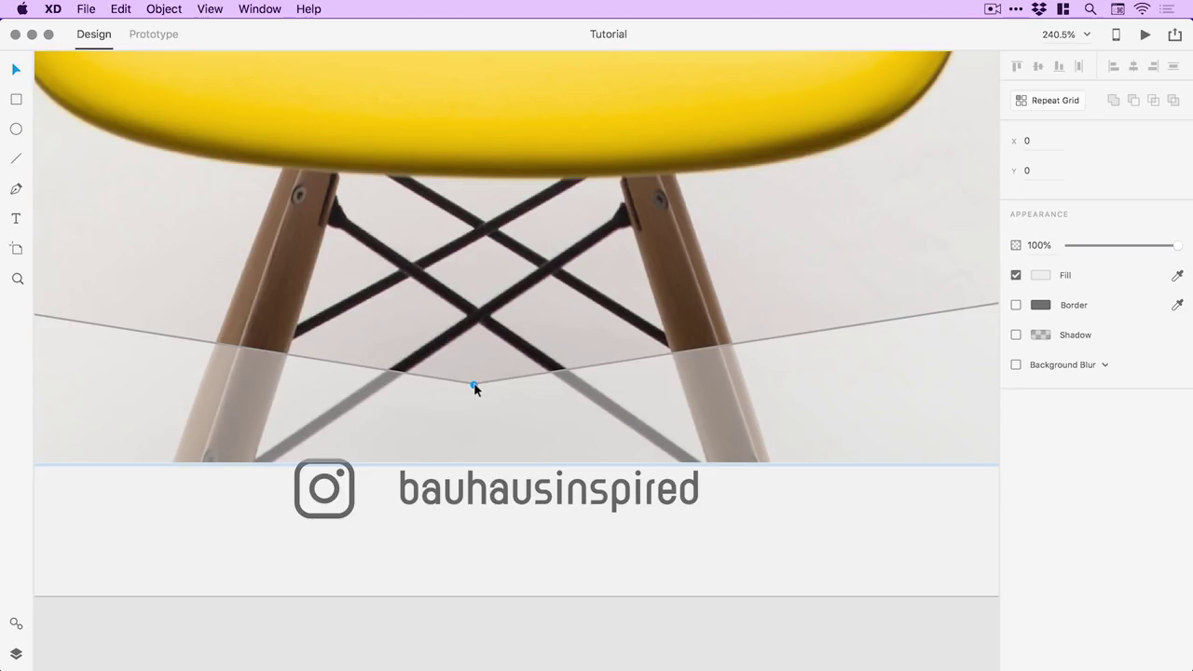
{"action": "left_click_drag", "start_coordinate": [474, 384], "coordinate": [484, 385]}
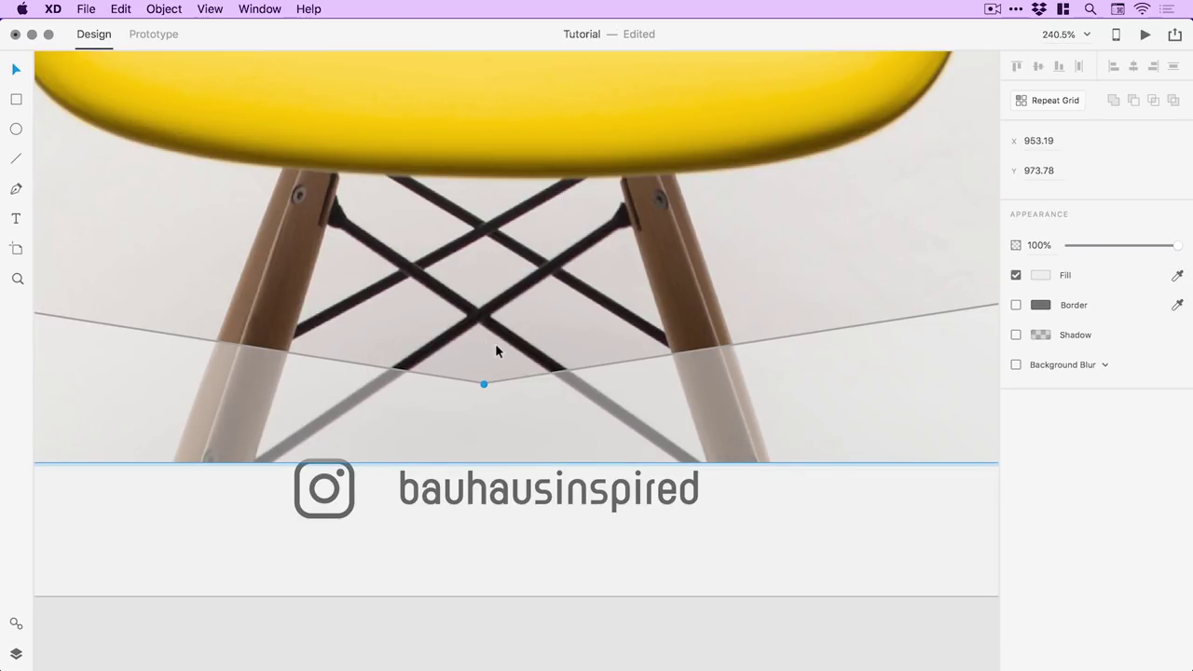
Step: Shift the chair photo slightly right inside its mask to X -38, Y -412
{"action": "key", "text": "Escape"}
{"action": "left_click_drag", "start_coordinate": [492, 331], "coordinate": [495, 332]}
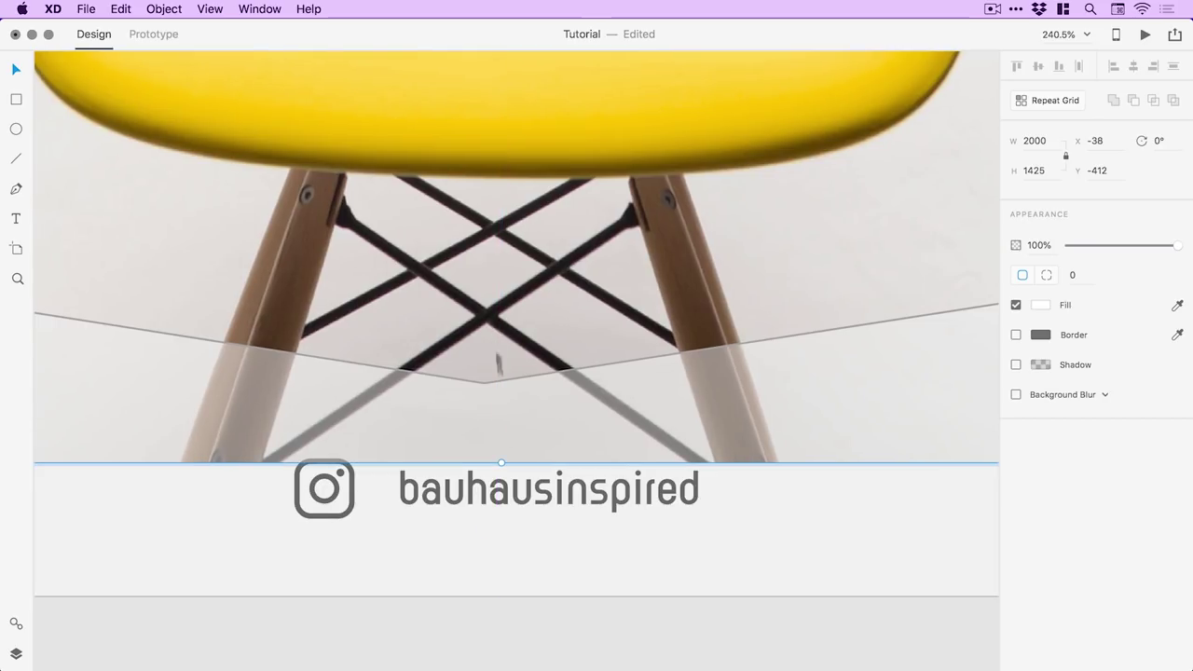
{"action": "left_click", "coordinate": [521, 618]}
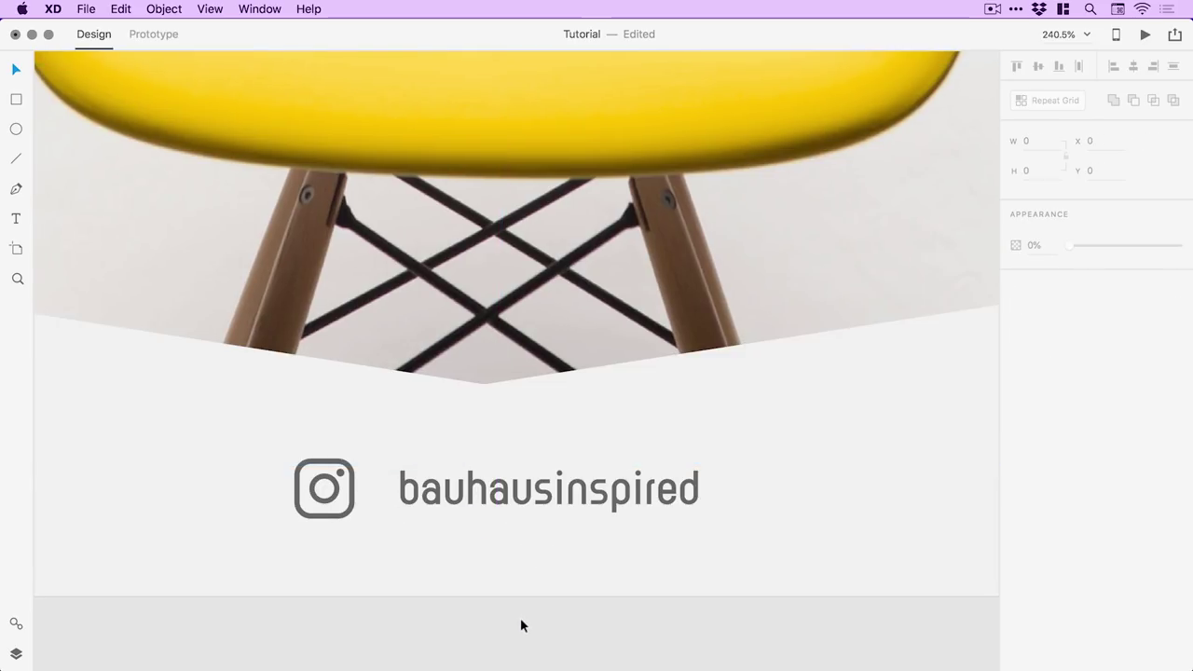
Step: Move the Instagram icon and "bauhausinspired" group left to X 850, beneath the mask's lower point
{"action": "key", "text": "super+minus"}
{"action": "key", "text": "super+minus"}
{"action": "key", "text": "super+minus"}
{"action": "key", "text": "z"}
{"action": "left_click", "coordinate": [506, 400]}
{"action": "key", "text": "v"}
{"action": "left_click", "coordinate": [508, 402]}
{"action": "left_click_drag", "start_coordinate": [509, 416], "coordinate": [494, 419]}
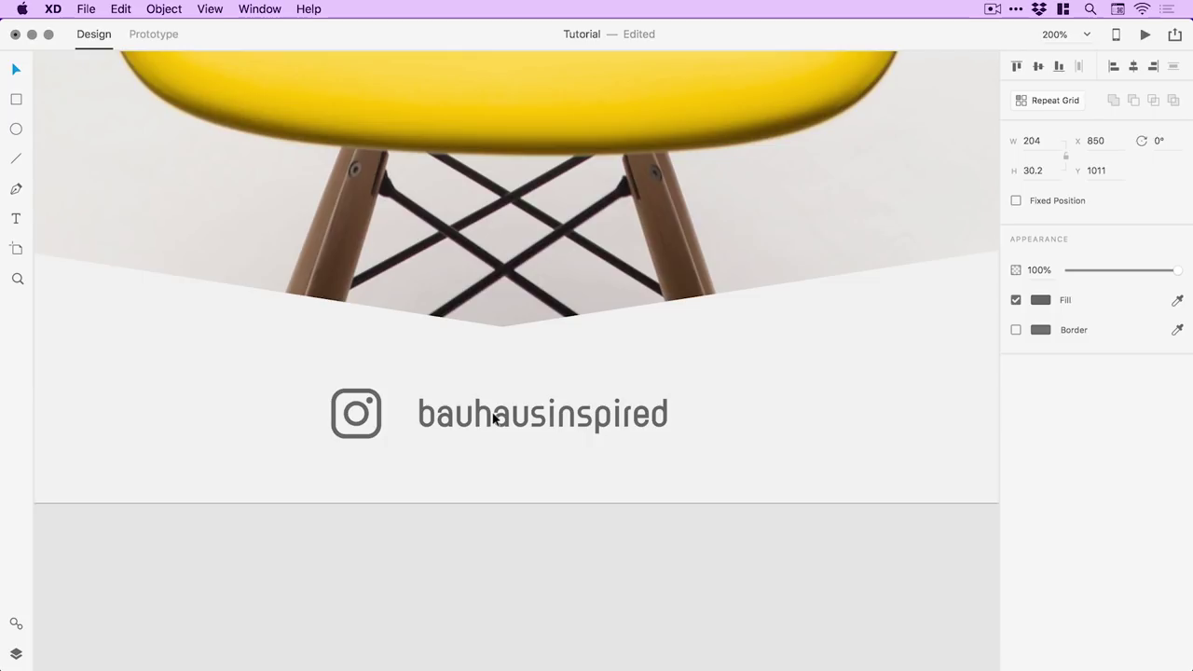
{"action": "left_click", "coordinate": [534, 594]}
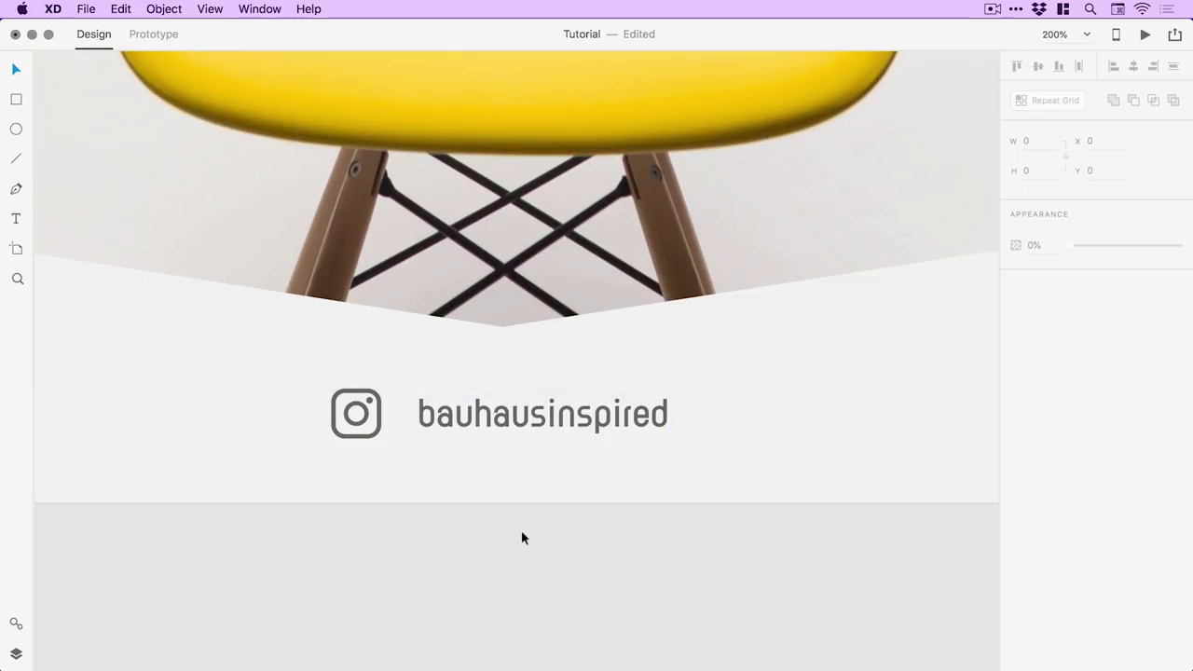
{"action": "key", "text": "super+0"}
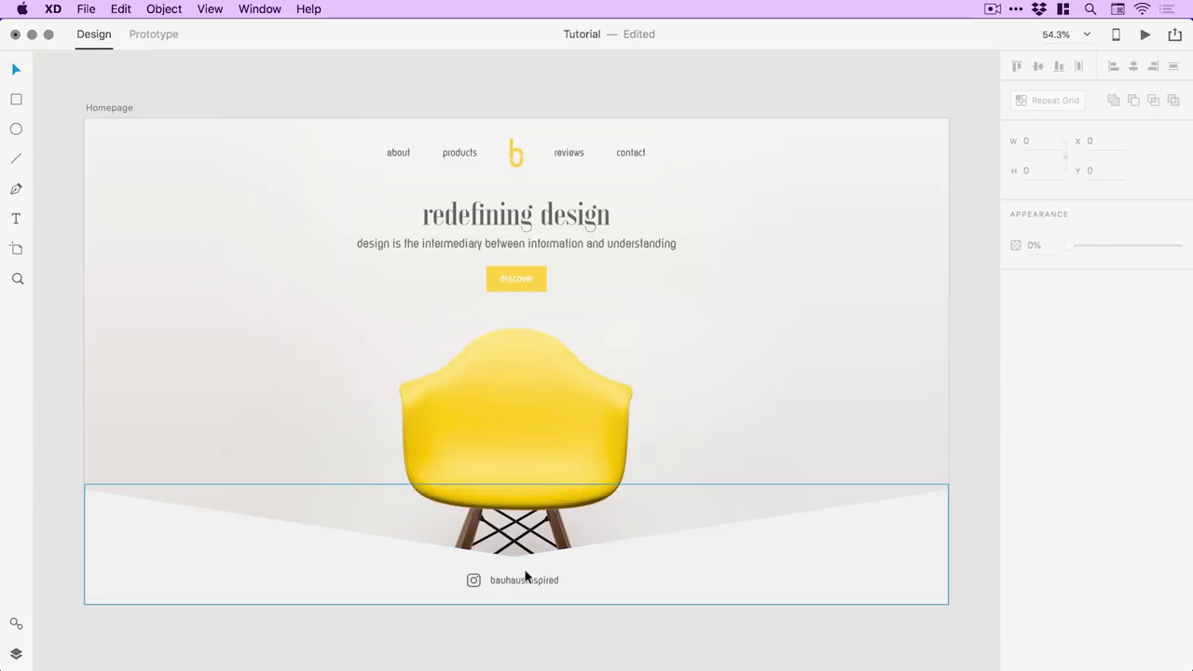
Step: Try centering the Instagram group horizontally on the homepage, undo it, and try placing the group at X 858 instead
{"action": "left_click", "coordinate": [519, 580]}
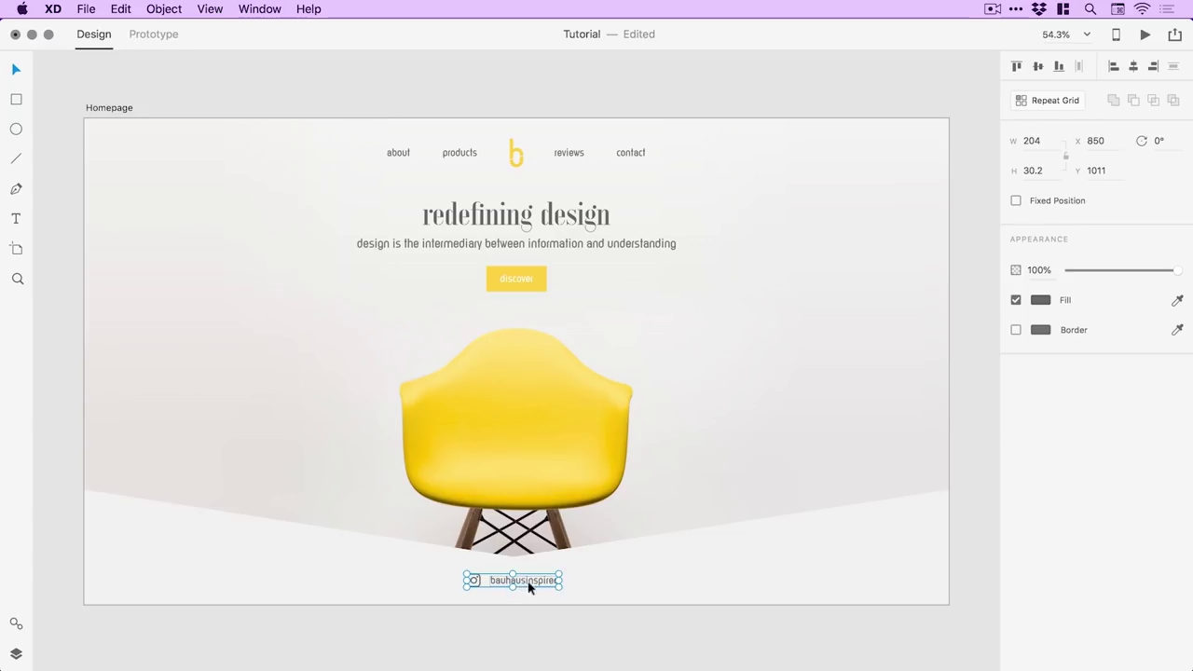
{"action": "left_click", "coordinate": [1134, 67]}
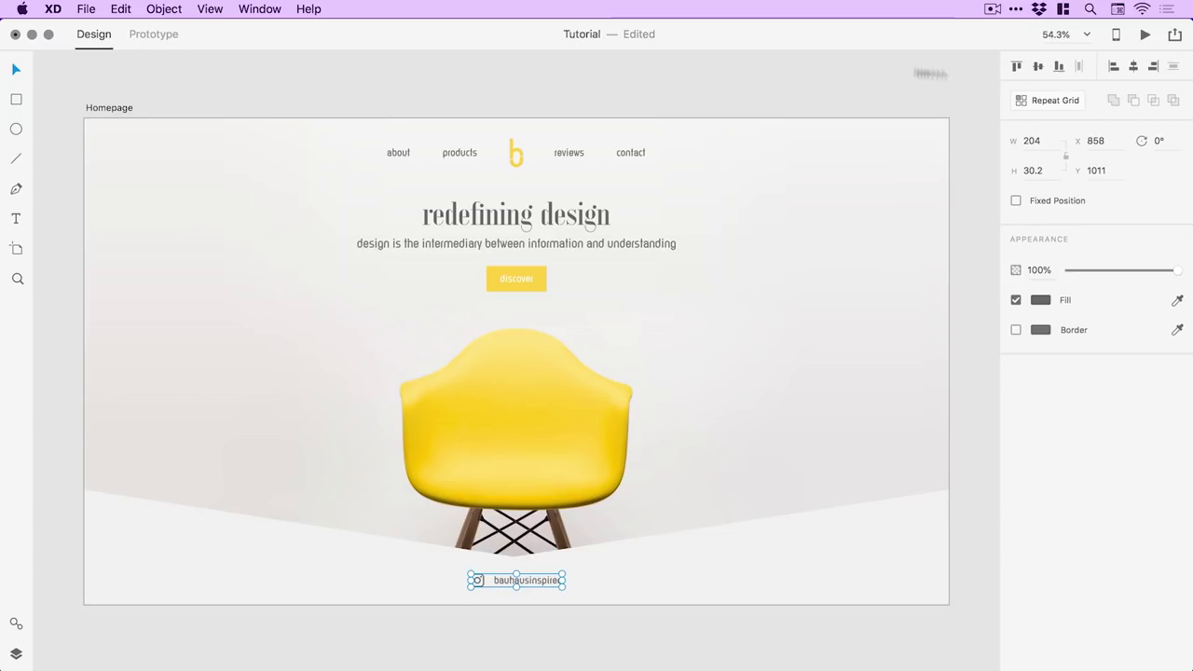
{"action": "key", "text": "super+z"}
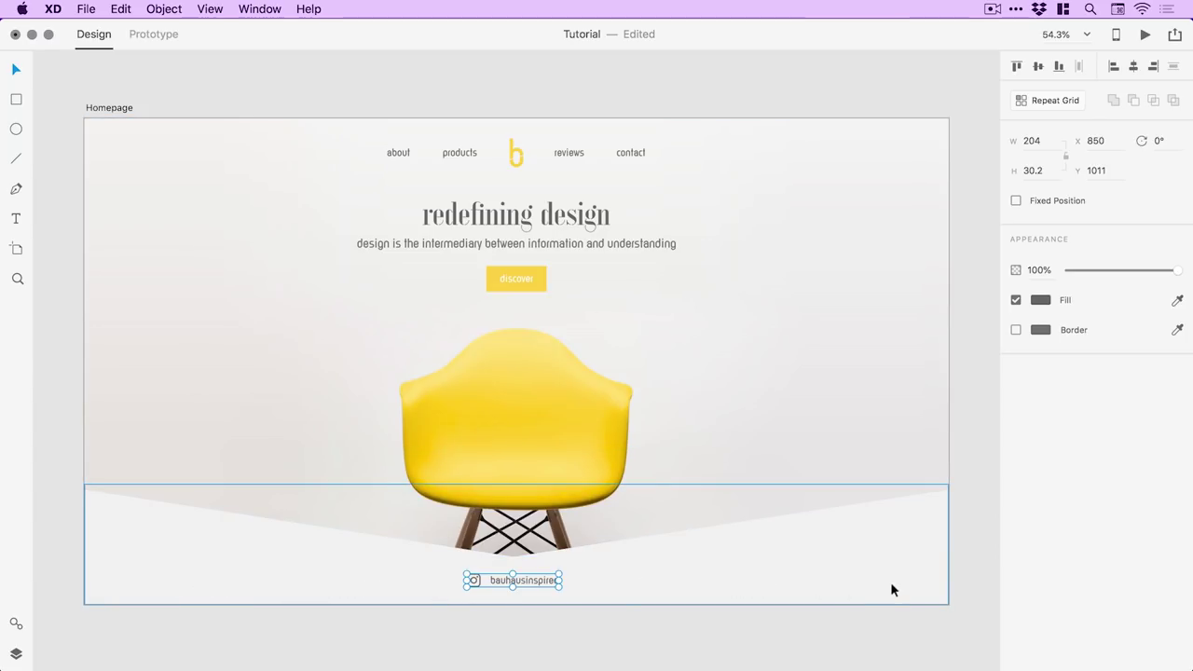
{"action": "left_click", "coordinate": [967, 456]}
{"action": "left_click", "coordinate": [534, 578]}
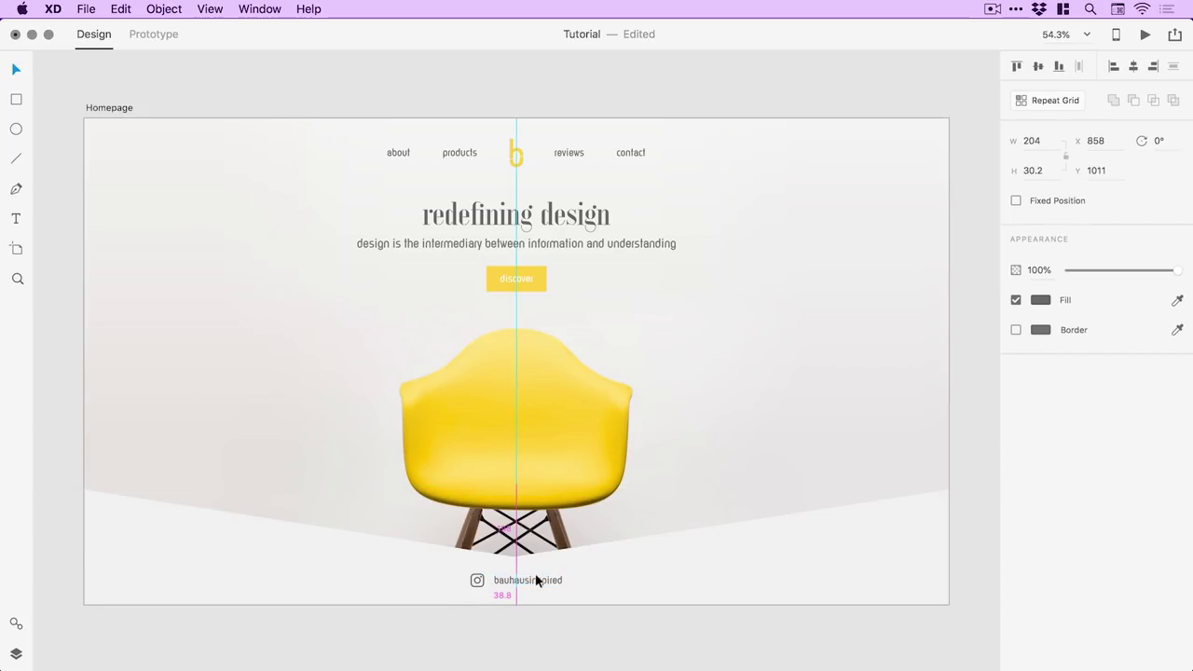
Step: Move the Instagram group back left so it sits centred beneath the mask's lower point, and check the whole homepage
{"action": "key", "text": "z"}
{"action": "left_click_drag", "start_coordinate": [403, 429], "coordinate": [626, 622]}
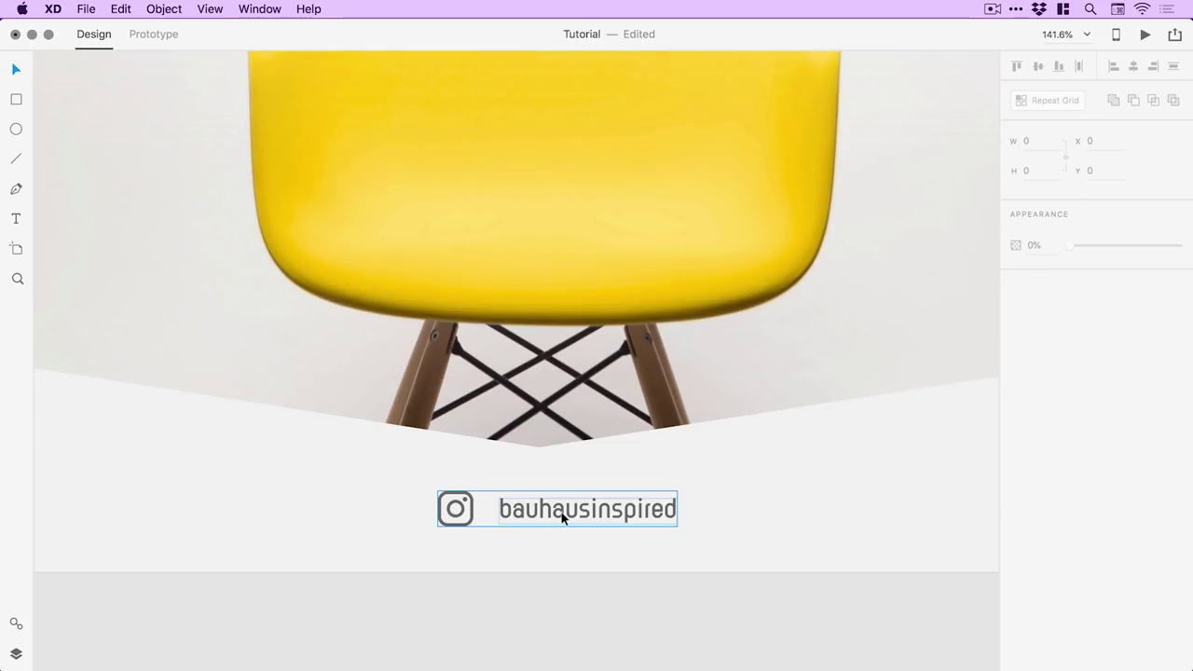
{"action": "left_click_drag", "start_coordinate": [562, 519], "coordinate": [542, 518]}
{"action": "left_click", "coordinate": [563, 630]}
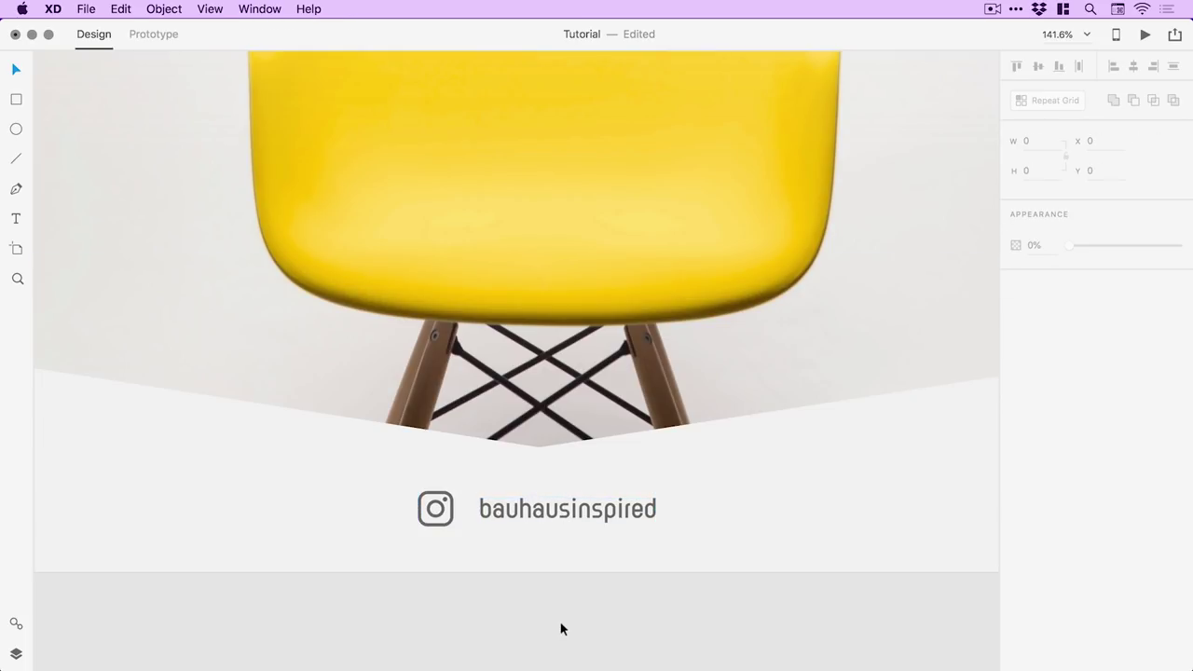
{"action": "key", "text": "super+minus"}
{"action": "key", "text": "super+minus"}
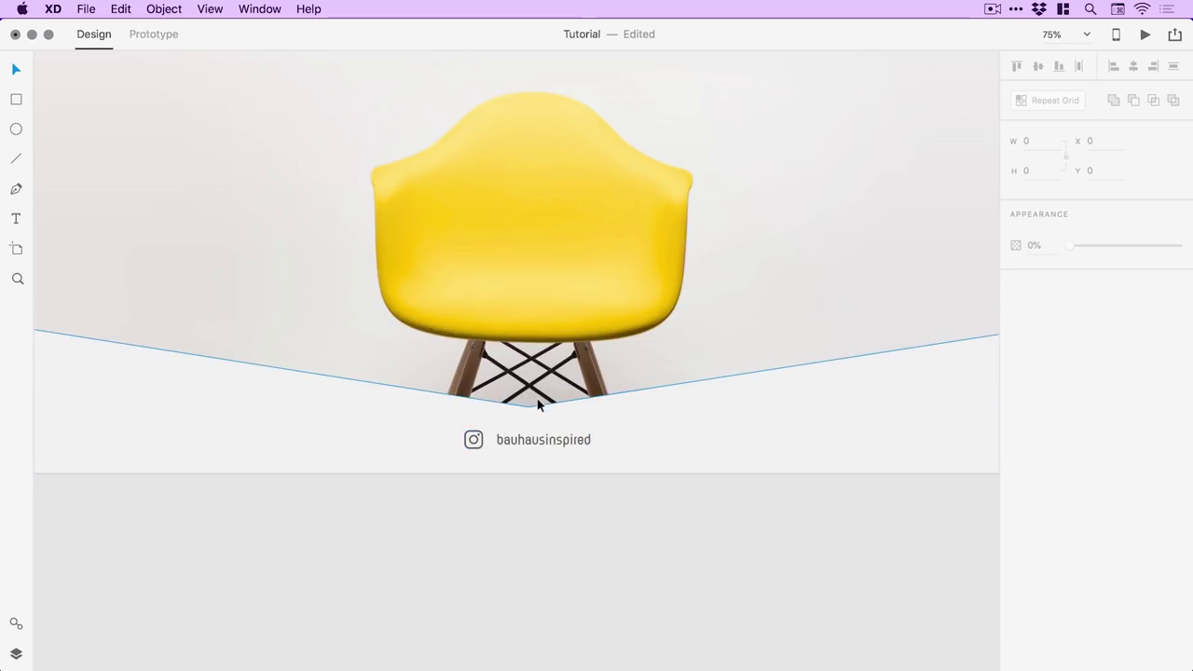
{"action": "key", "text": "super+0"}
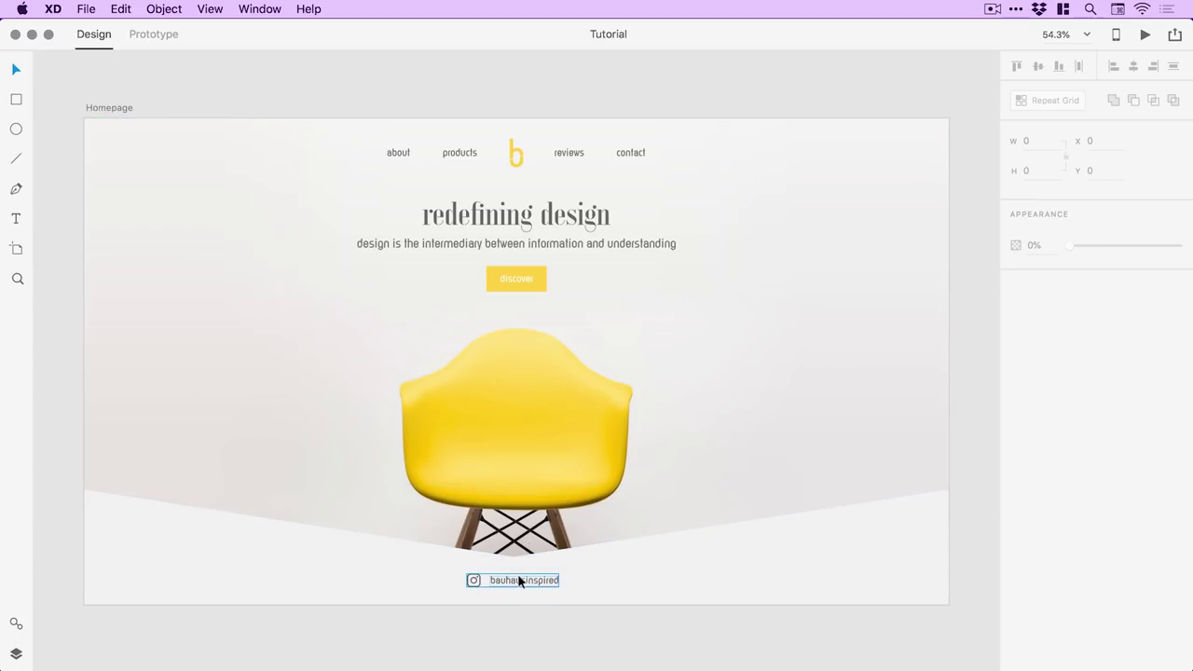